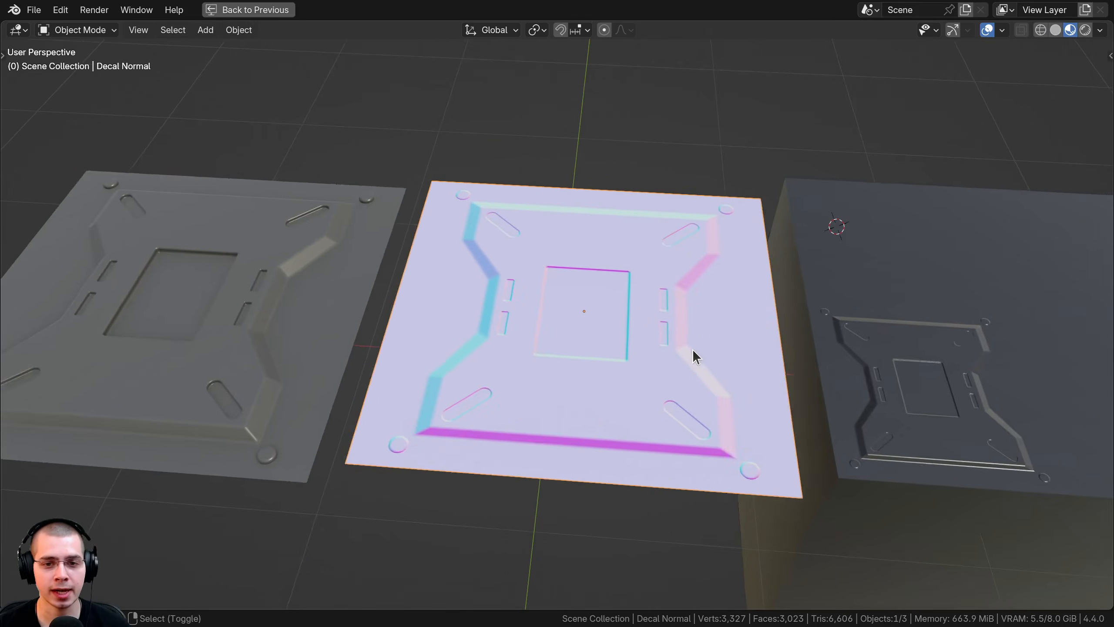
# Step: Select the box holding the sculpted panel and inspect its mesh in edit mode and solid shading
pyautogui.rightClick(649, 335)
pyautogui.scroll(3, 684, 360)
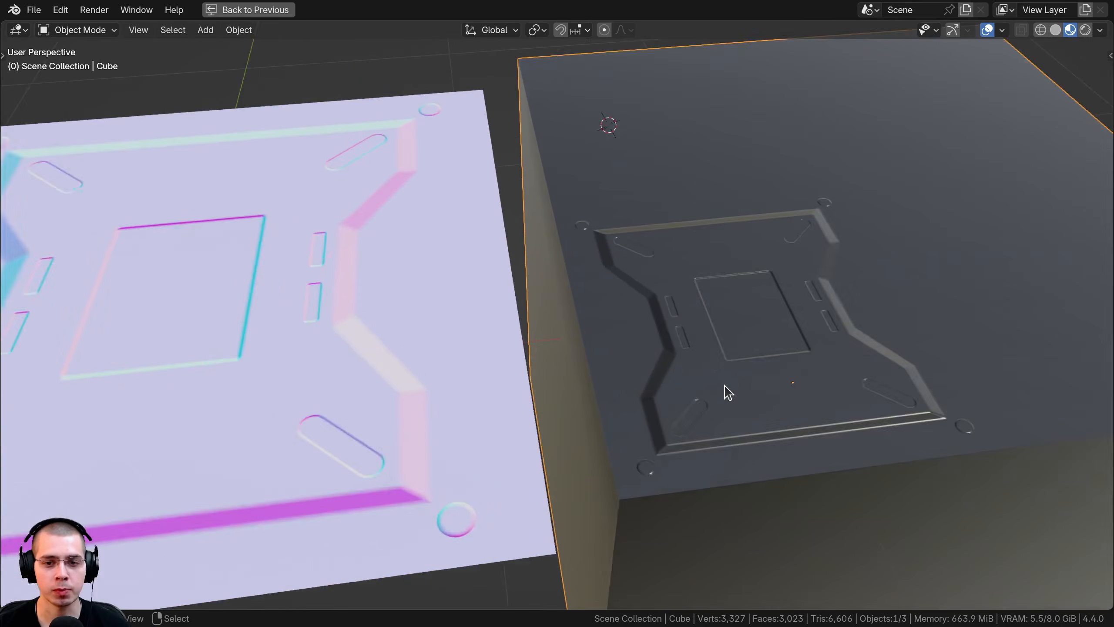
pyautogui.keyDown('shift'); pyautogui.moveTo(724, 384); pyautogui.dragTo(432, 313, button='middle'); pyautogui.keyUp('shift')
pyautogui.moveTo(590, 295)
pyautogui.mouseDown(button='middle')
pyautogui.moveTo(701, 296)
pyautogui.moveTo(666, 302)
pyautogui.mouseUp(button='middle')
pyautogui.press('Tab')
pyautogui.press('z')
pyautogui.moveTo(592, 318)
pyautogui.mouseDown(button='middle')
pyautogui.moveTo(716, 264)
pyautogui.moveTo(710, 357)
pyautogui.mouseUp(button='middle')
pyautogui.press('a')
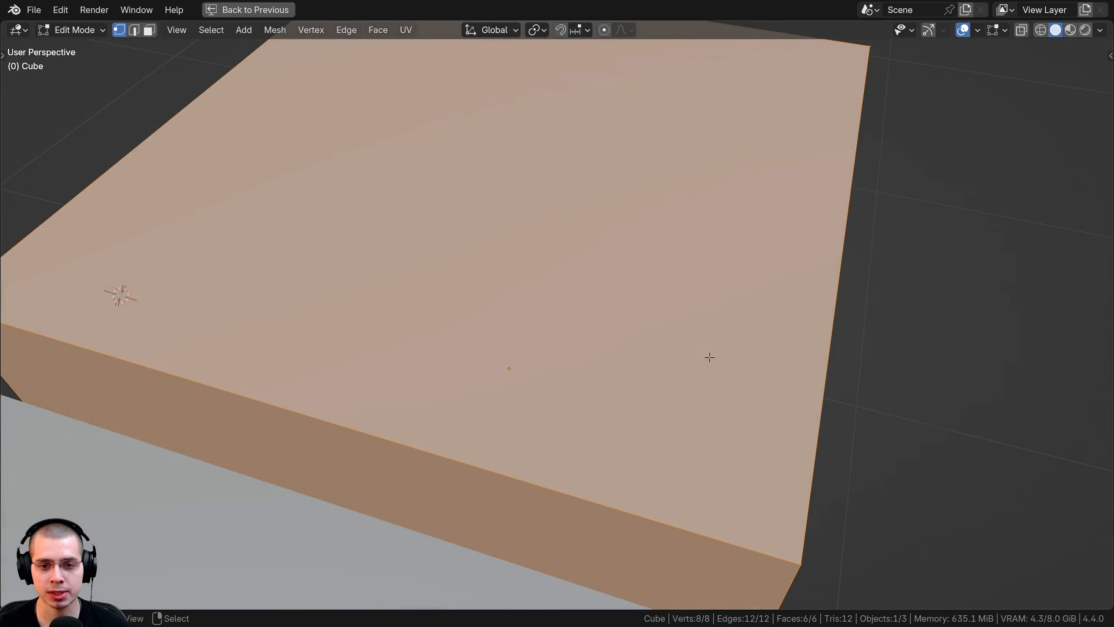
pyautogui.press('Tab')
pyautogui.moveTo(585, 344); pyautogui.dragTo(525, 330, button='middle')
pyautogui.press('z')
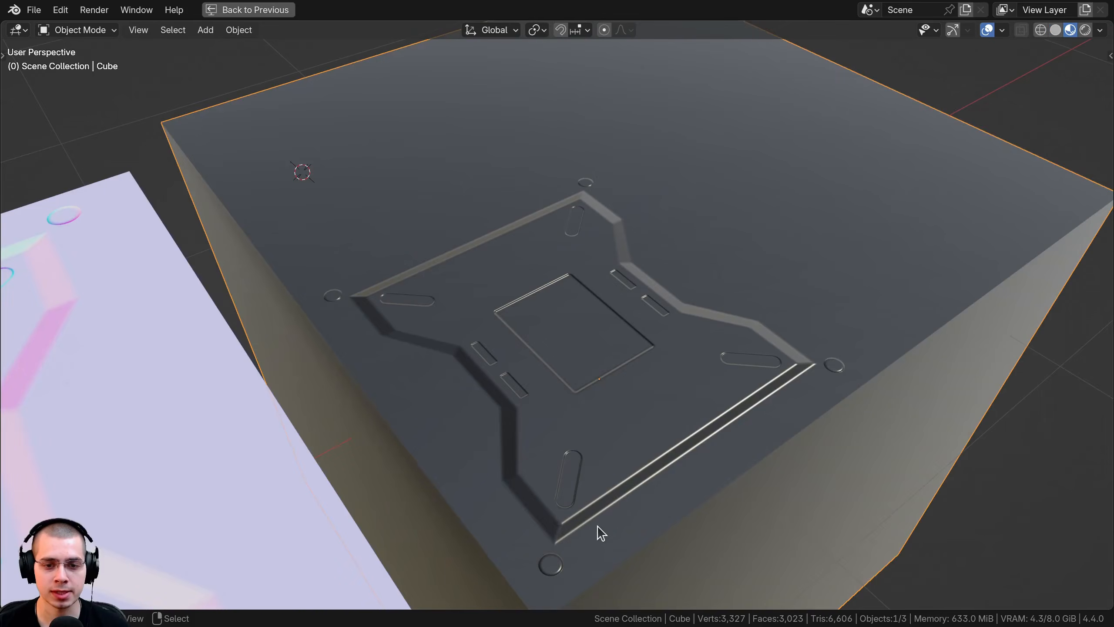
pyautogui.moveTo(693, 281); pyautogui.dragTo(639, 247, button='middle')
pyautogui.moveTo(519, 237)
pyautogui.mouseDown(button='middle')
pyautogui.moveTo(399, 253)
pyautogui.moveTo(587, 281)
pyautogui.moveTo(587, 318)
pyautogui.moveTo(614, 314)
pyautogui.moveTo(576, 311)
pyautogui.mouseUp(button='middle')
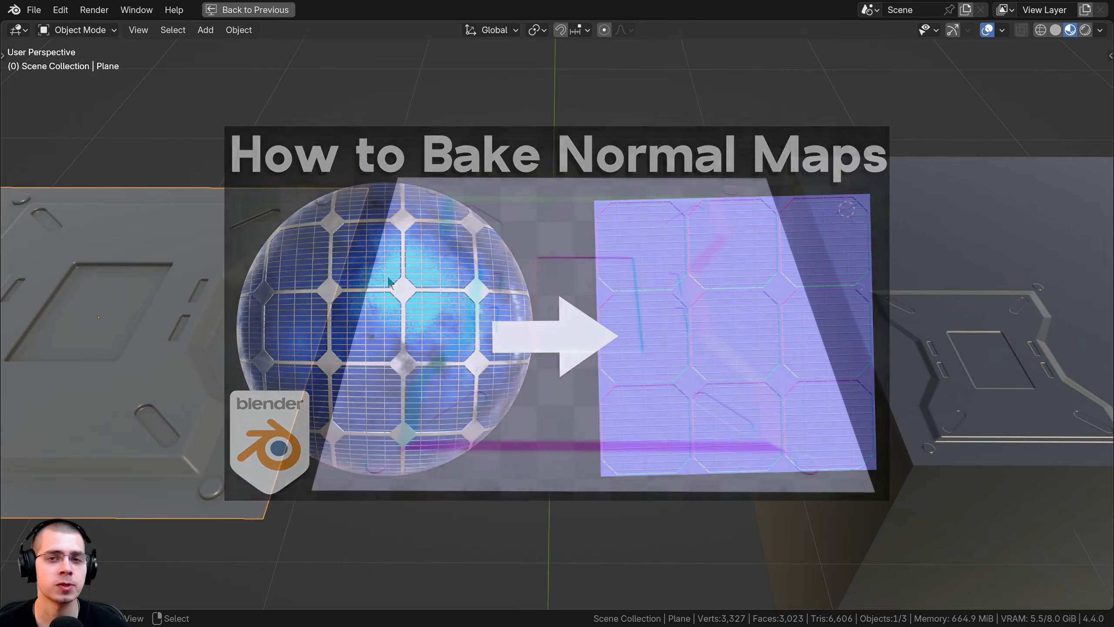
# Step: Inspect the sculpted plane's mesh in edit mode from several angles
pyautogui.keyDown('shift'); pyautogui.moveTo(320, 276); pyautogui.dragTo(537, 368, button='middle'); pyautogui.keyUp('shift')
pyautogui.scroll(2, 538, 367)
pyautogui.moveTo(538, 368); pyautogui.dragTo(491, 369, button='middle')
pyautogui.scroll(-3, 490, 369)
pyautogui.moveTo(477, 132); pyautogui.dragTo(655, 451, button='middle')
pyautogui.press('Tab')
pyautogui.press('Tab')
pyautogui.scroll(2, 655, 451)
pyautogui.scroll(-3, 654, 452)
pyautogui.moveTo(671, 382)
pyautogui.mouseDown(button='middle')
pyautogui.moveTo(679, 365)
pyautogui.moveTo(634, 358)
pyautogui.moveTo(741, 345)
pyautogui.moveTo(548, 345)
pyautogui.mouseUp(button='middle')
pyautogui.moveTo(548, 345); pyautogui.dragTo(617, 344, button='middle')
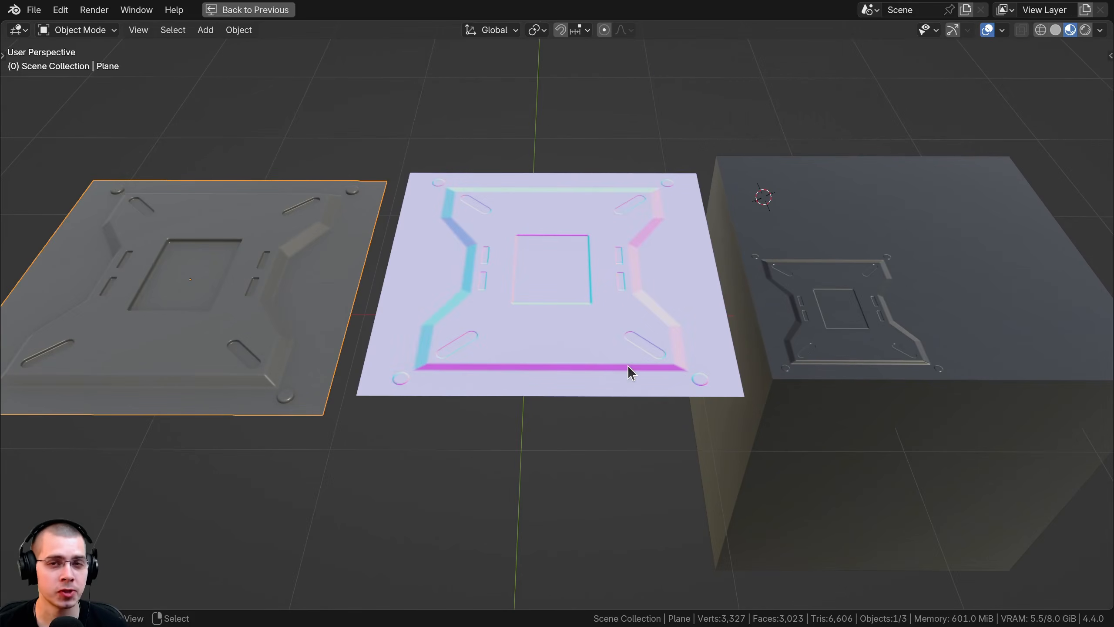
pyautogui.moveTo(617, 366); pyautogui.dragTo(621, 348, button='middle')
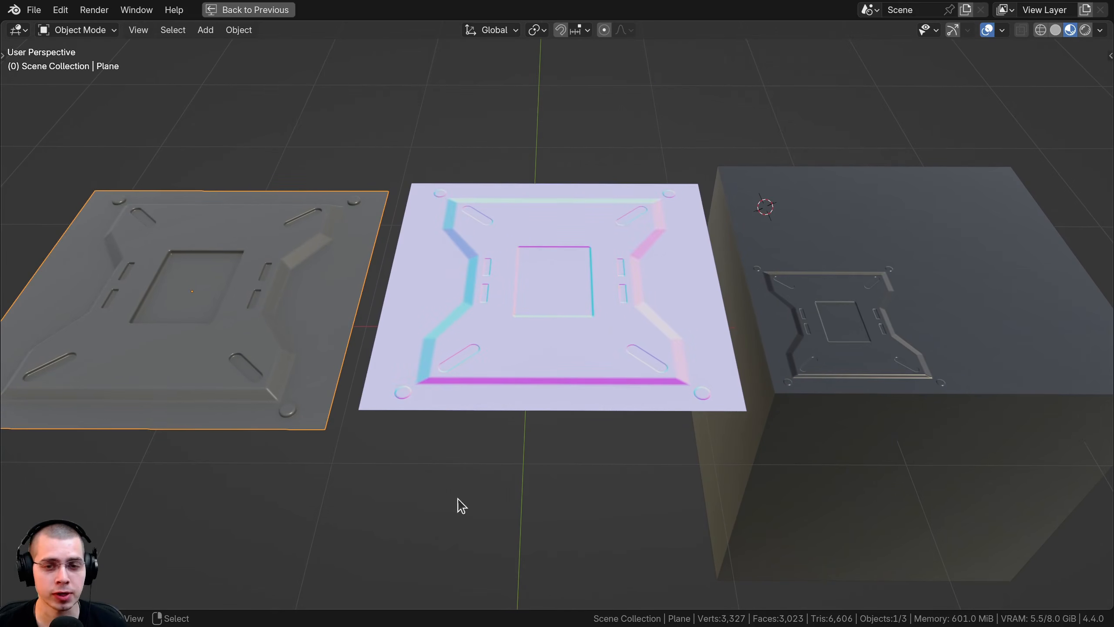
pyautogui.moveTo(731, 409)
pyautogui.mouseDown(button='middle')
pyautogui.moveTo(733, 424)
pyautogui.moveTo(714, 408)
pyautogui.mouseUp(button='middle')
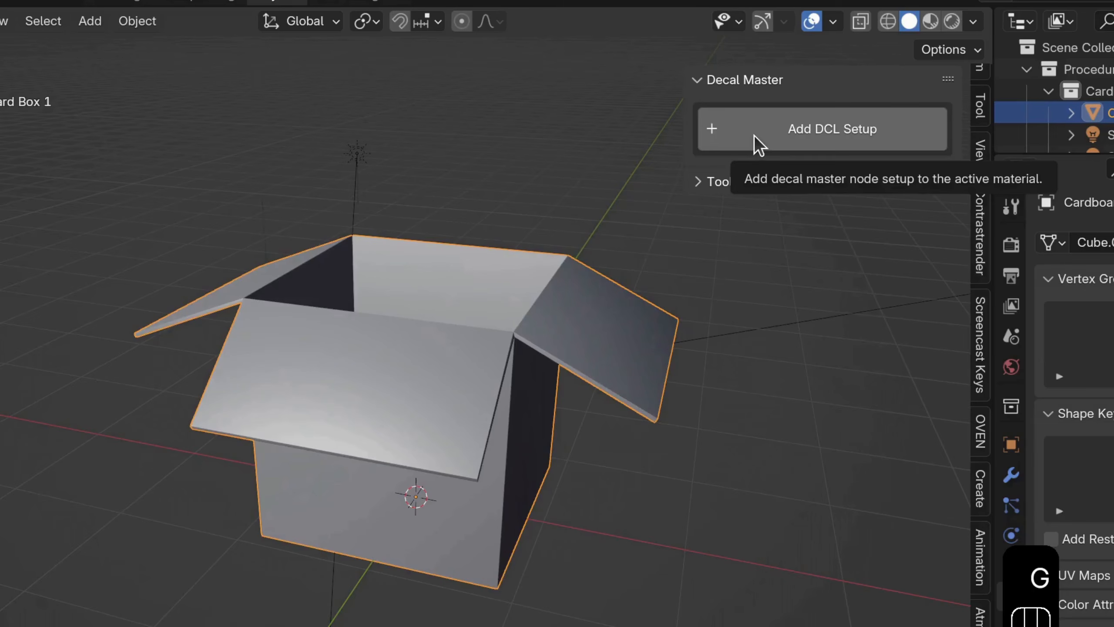
# Step: Add the DCL setup, shrink the arrow decal, project it onto the cardboard box and raise its tear amount
pyautogui.click(755, 137)
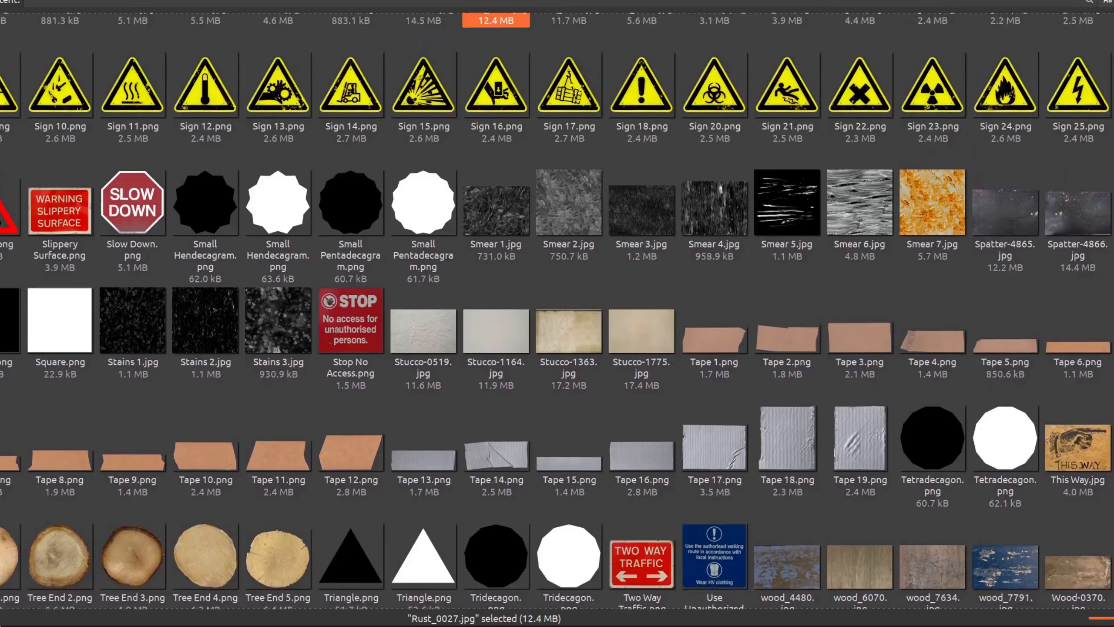
pyautogui.scroll(10, 557, 307)
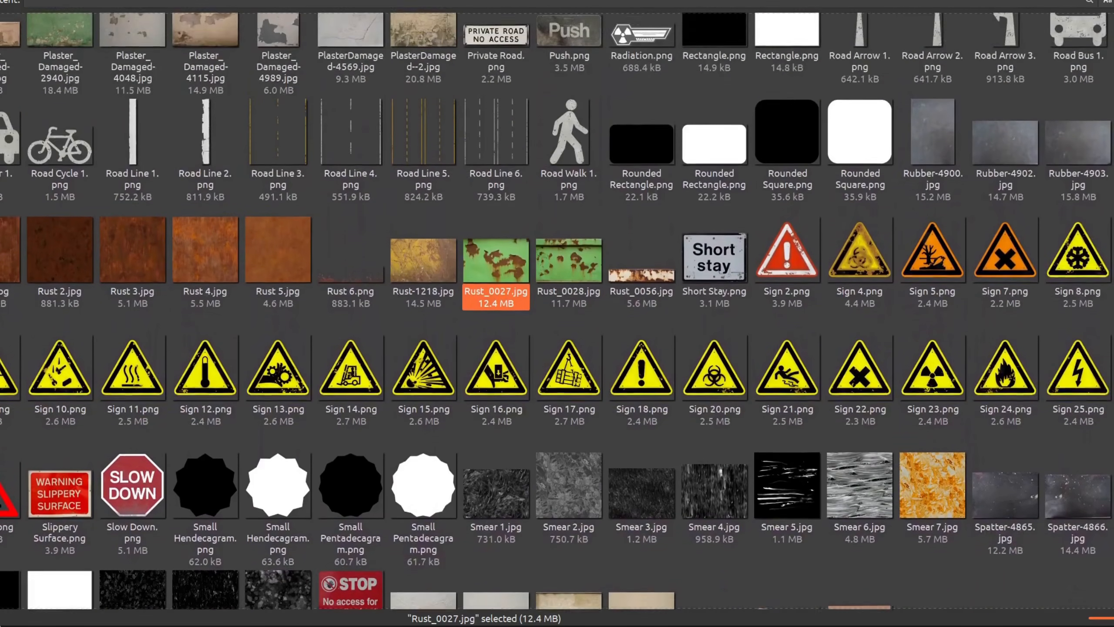
pyautogui.scroll(10, 557, 307)
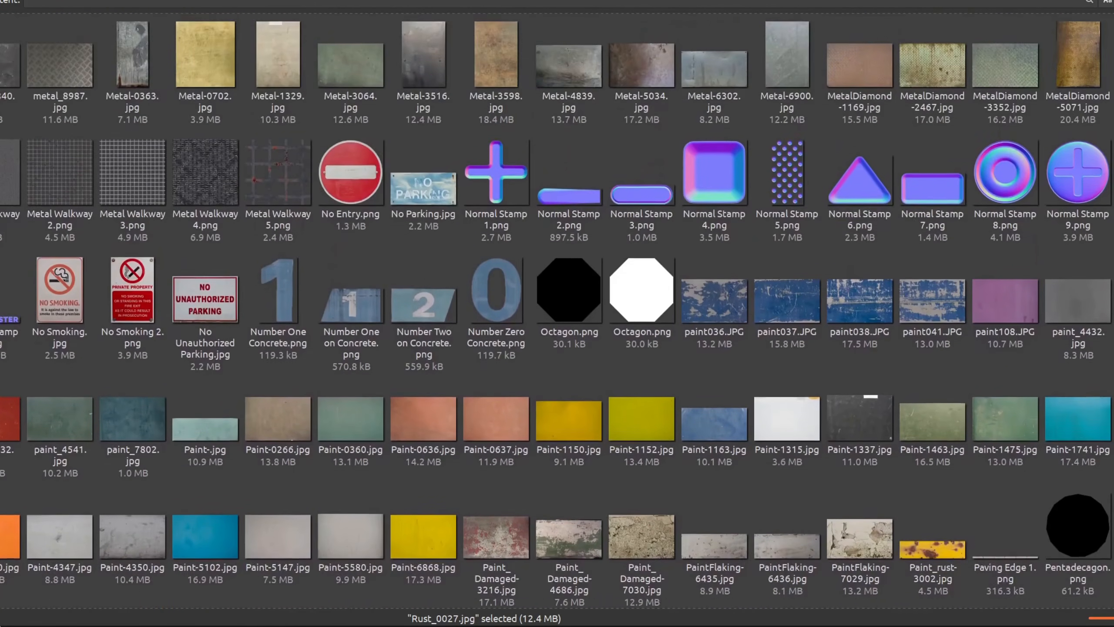
pyautogui.scroll(3, 557, 307)
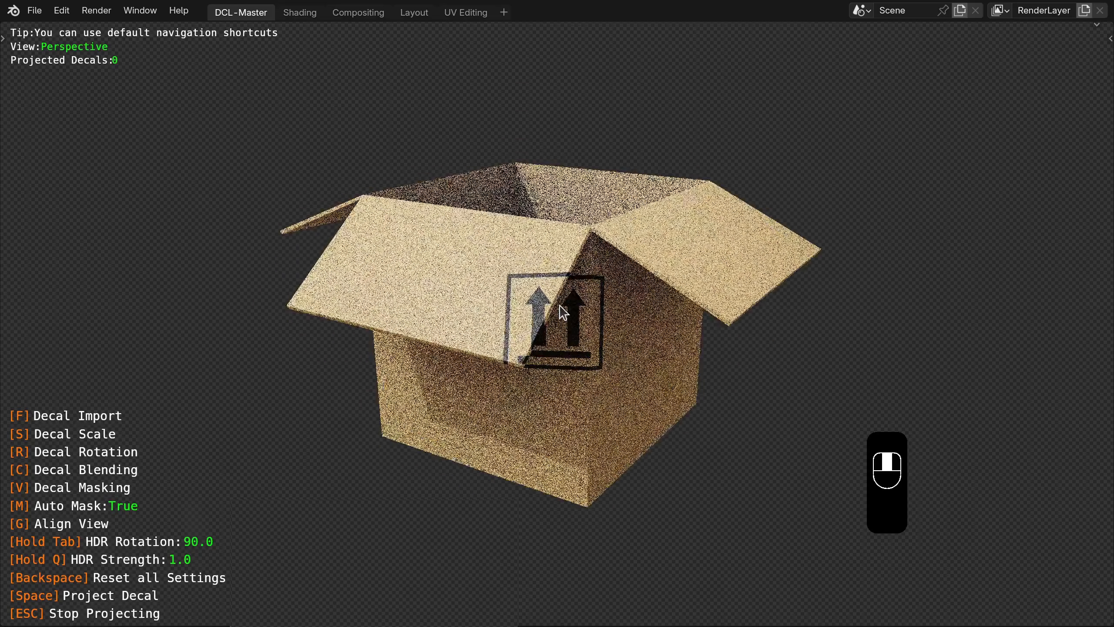
pyautogui.moveTo(566, 316); pyautogui.dragTo(602, 286, button='middle')
pyautogui.scroll(5, 676, 321)
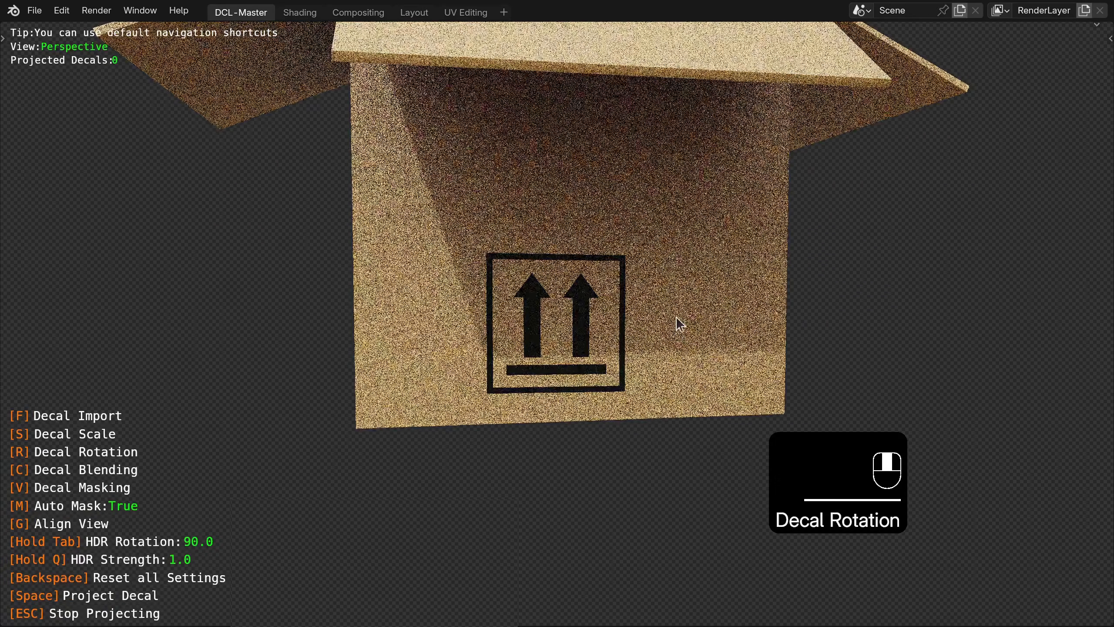
pyautogui.press('s')
pyautogui.click(719, 334)
pyautogui.press('space')
pyautogui.keyDown('shift'); pyautogui.moveTo(575, 320); pyautogui.dragTo(782, 321, button='middle'); pyautogui.keyUp('shift')
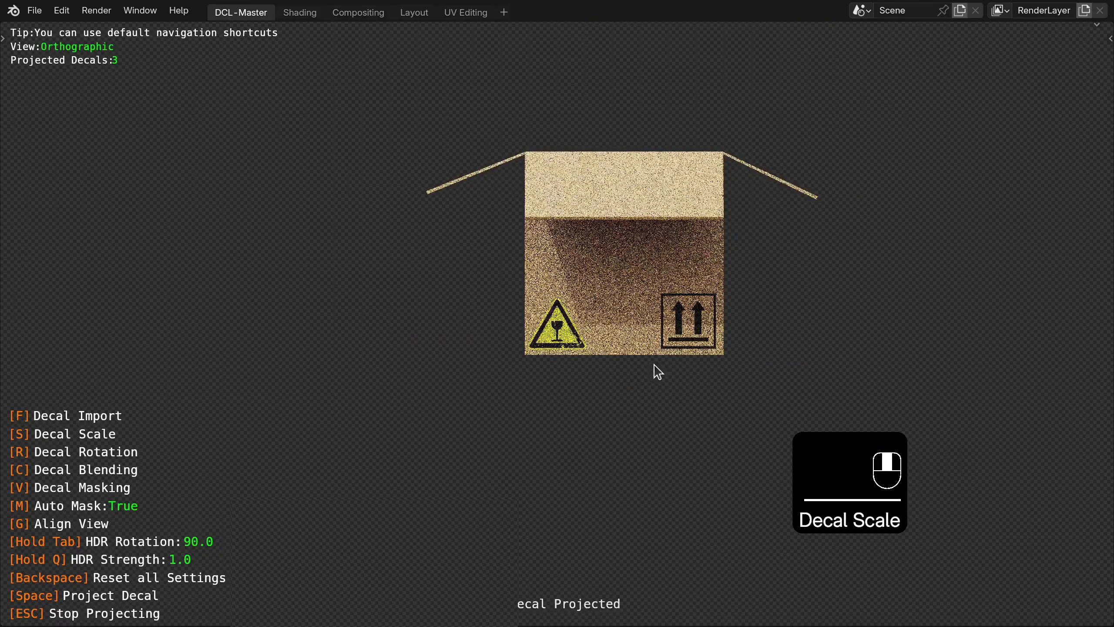
pyautogui.moveTo(655, 366); pyautogui.dragTo(691, 317, button='middle')
pyautogui.keyDown('shift'); pyautogui.moveTo(554, 357); pyautogui.dragTo(559, 223, button='middle'); pyautogui.keyUp('shift')
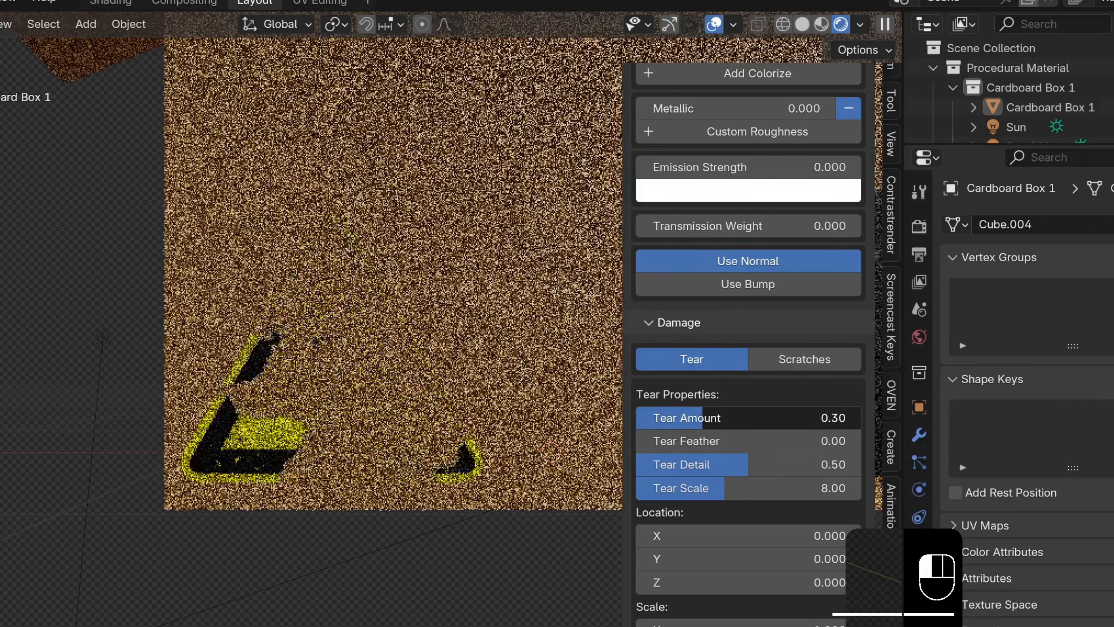
pyautogui.moveTo(741, 417); pyautogui.dragTo(754, 418)
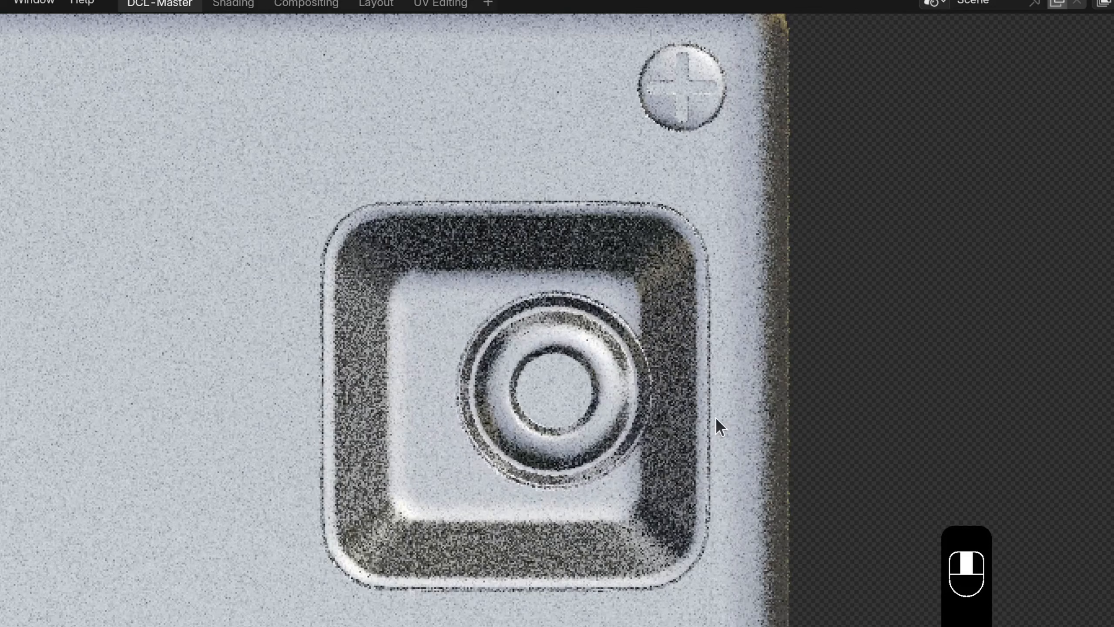
# Step: Project 432 decals onto the biplane's fuselage and its other side
pyautogui.keyDown('shift'); pyautogui.moveTo(715, 417); pyautogui.dragTo(739, 410, button='middle'); pyautogui.keyUp('shift')
pyautogui.scroll(-6, 738, 410)
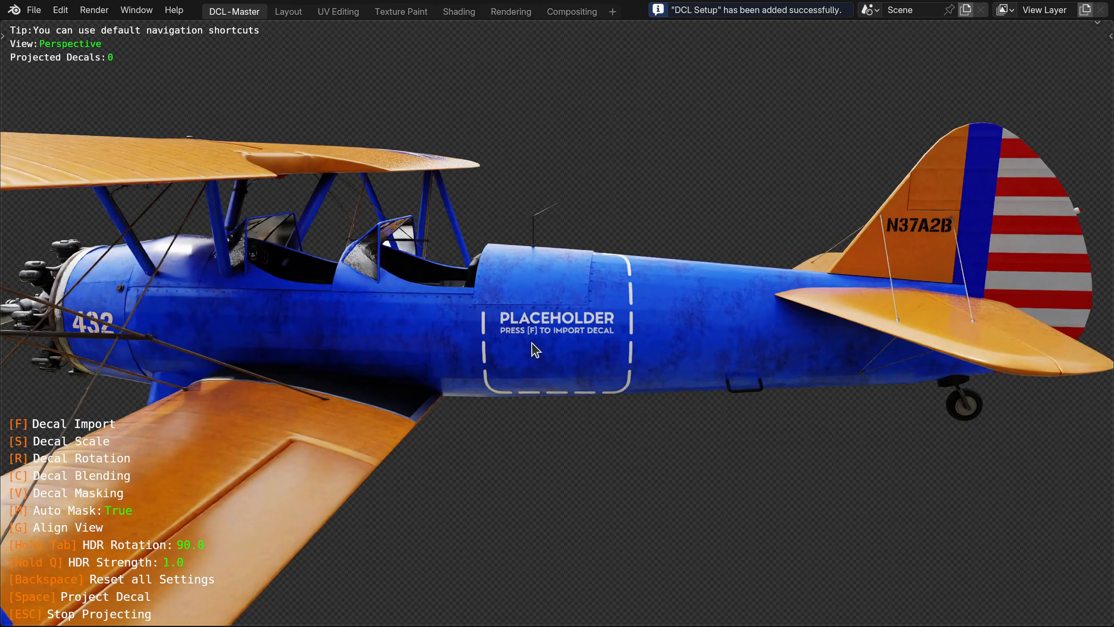
pyautogui.scroll(5, 535, 349)
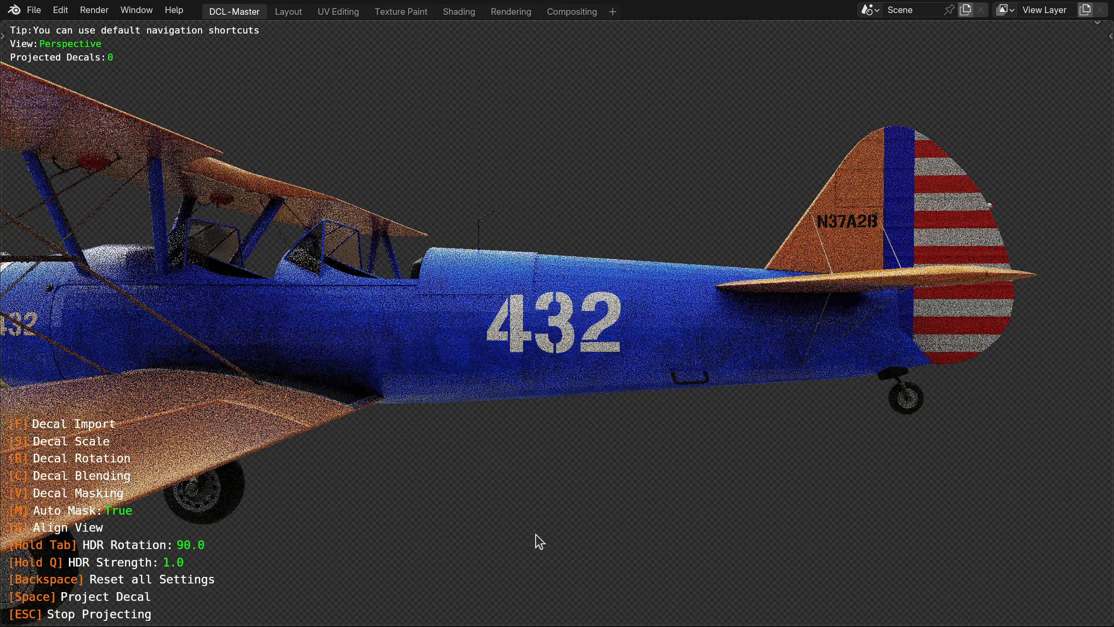
pyautogui.scroll(1, 614, 347)
pyautogui.moveTo(615, 347); pyautogui.dragTo(612, 381, button='middle')
pyautogui.press('space')
pyautogui.scroll(-2, 610, 322)
pyautogui.scroll(4, 612, 380)
pyautogui.scroll(-4, 609, 351)
pyautogui.moveTo(609, 329); pyautogui.dragTo(239, 295, button='middle')
pyautogui.press('space')
pyautogui.scroll(-2, 548, 360)
pyautogui.moveTo(557, 401); pyautogui.dragTo(557, 333, button='middle')
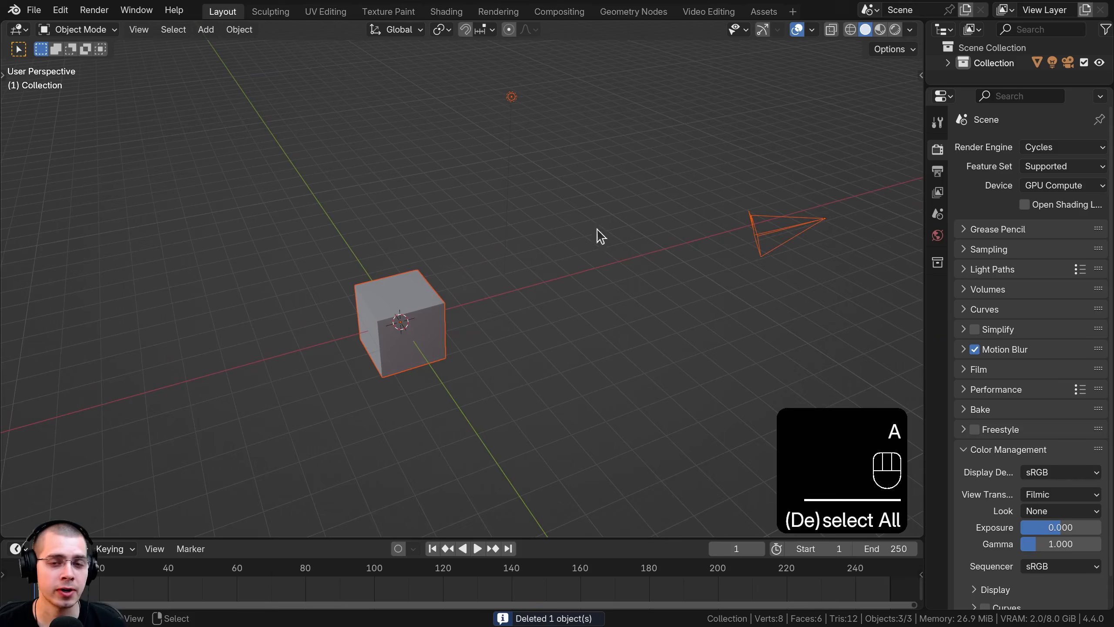
pyautogui.keyDown('shift'); pyautogui.moveTo(597, 229); pyautogui.dragTo(584, 229, button='middle'); pyautogui.keyUp('shift')
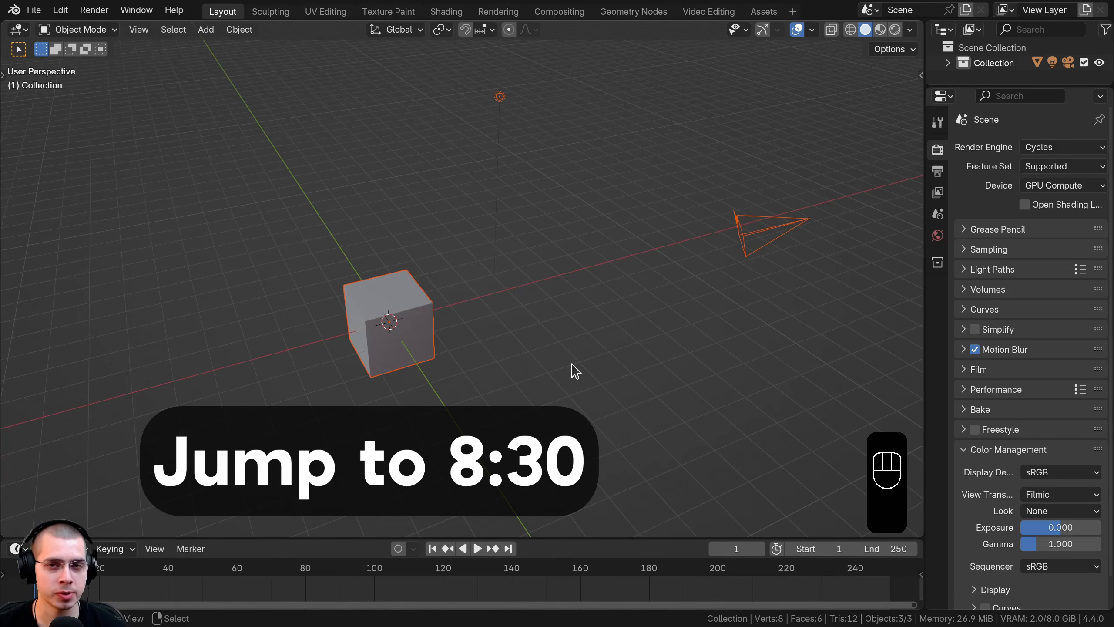
# Step: Pan and orbit the view around the default cube scene
pyautogui.keyDown('shift'); pyautogui.moveTo(575, 370); pyautogui.dragTo(621, 364, button='middle'); pyautogui.keyUp('shift')
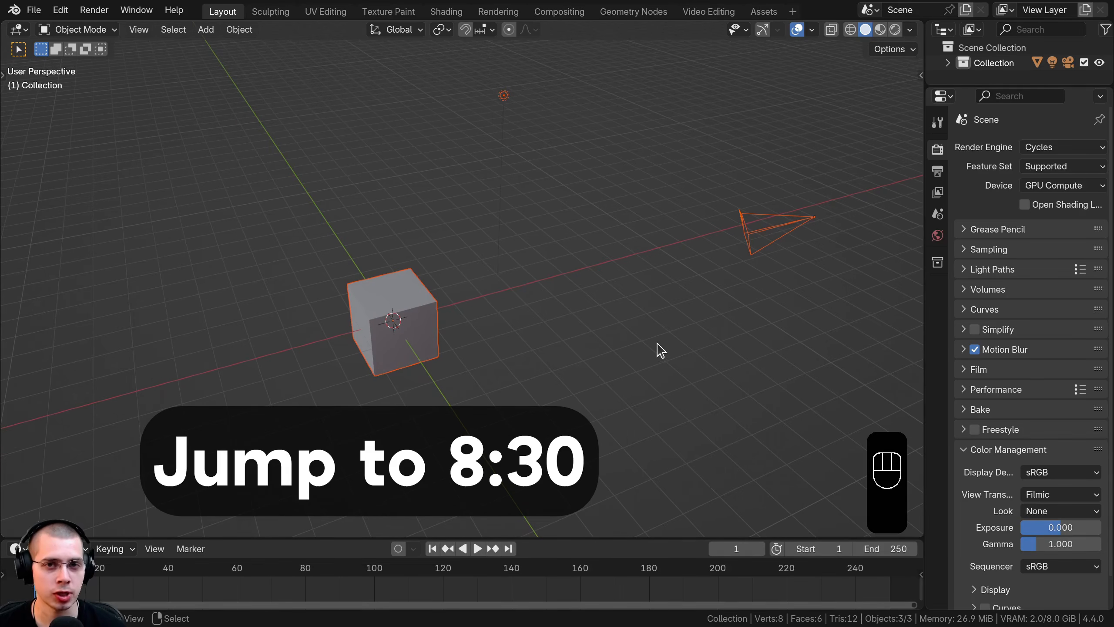
pyautogui.keyDown('shift'); pyautogui.moveTo(525, 311); pyautogui.dragTo(570, 302, button='middle'); pyautogui.keyUp('shift')
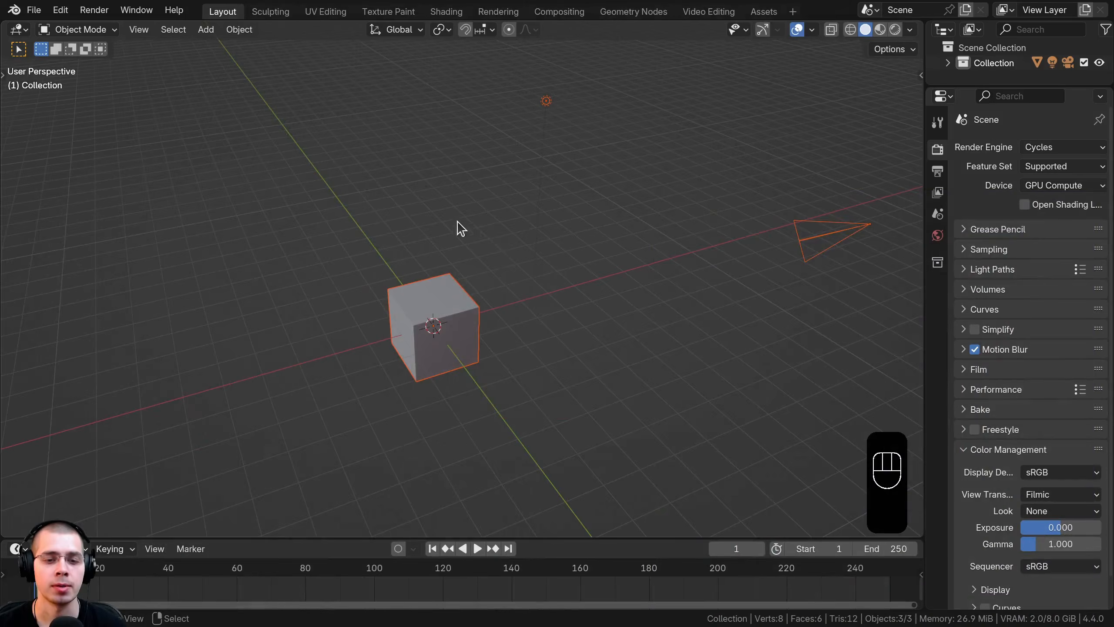
pyautogui.moveTo(455, 222); pyautogui.dragTo(435, 175, button='middle')
pyautogui.keyDown('shift'); pyautogui.moveTo(434, 174); pyautogui.dragTo(421, 130, button='middle'); pyautogui.keyUp('shift')
# Step: Delete the cube, camera and light, then add a plane at the origin
pyautogui.press('x')
pyautogui.click(520, 156)
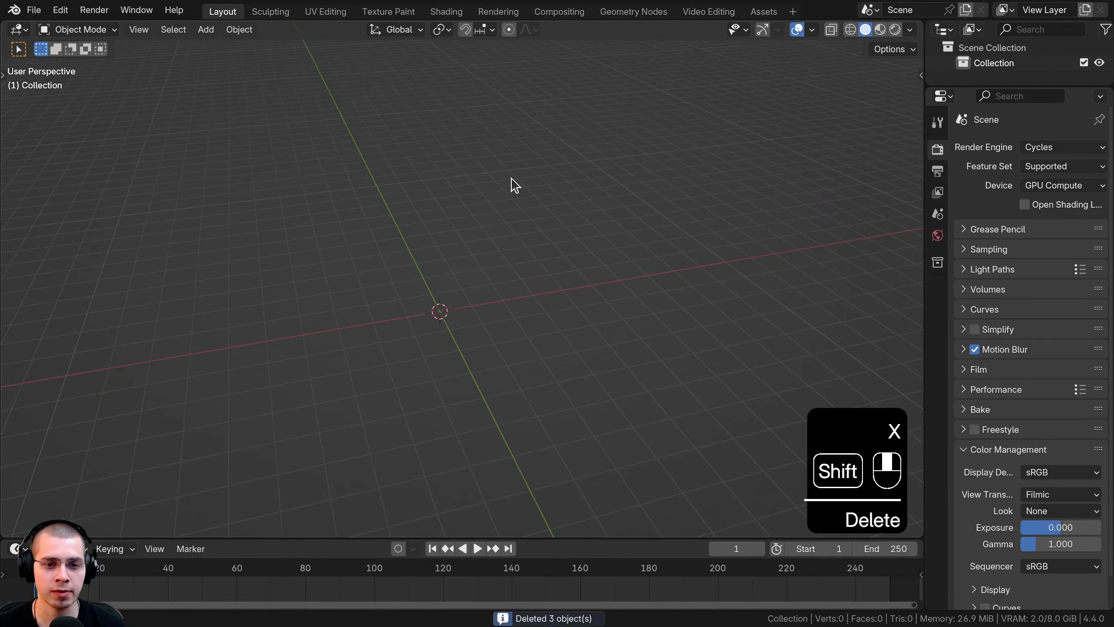
pyautogui.hotkey('shift', 'a')
pyautogui.moveTo(504, 198)
pyautogui.click(614, 197)
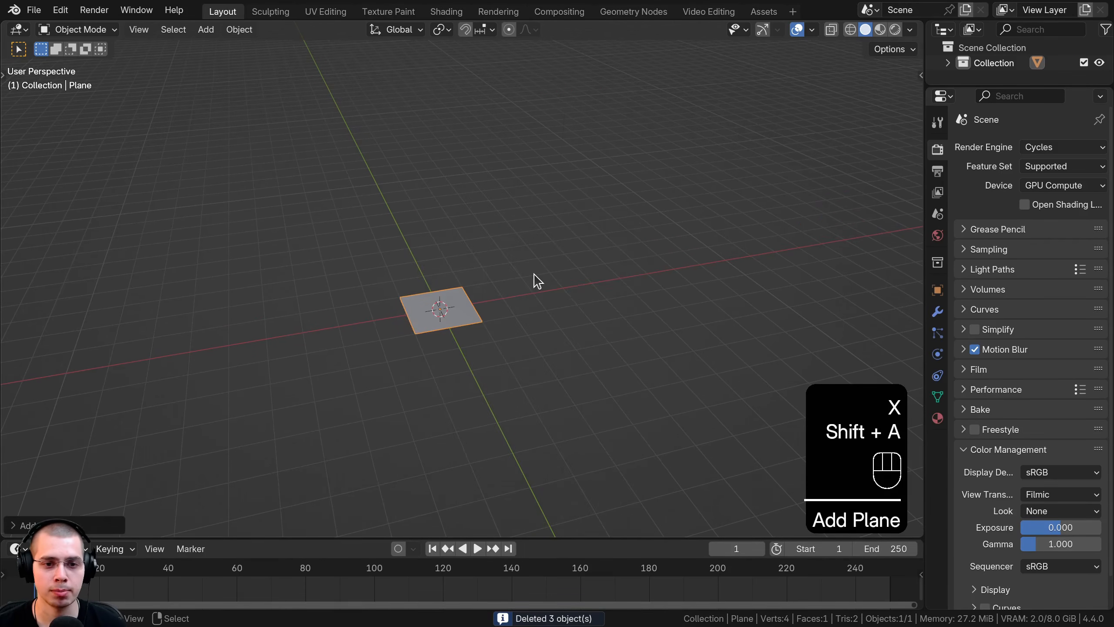
# Step: Loop-cut the plane horizontally and vertically through its centre into four quarters
pyautogui.press('Tab')
pyautogui.hotkey('ctrl', 'r')
pyautogui.click(583, 288)
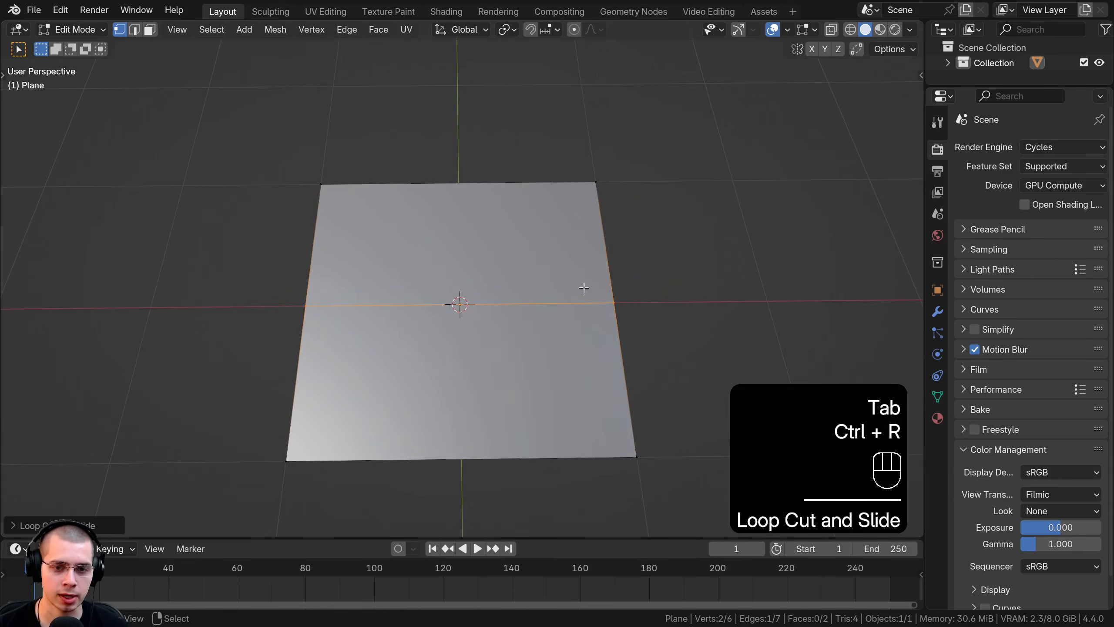
pyautogui.hotkey('ctrl', 'r')
pyautogui.click(461, 187)
# Step: Delete three quarters' vertices to leave a single quarter face, and show its modifier settings
pyautogui.press('a')
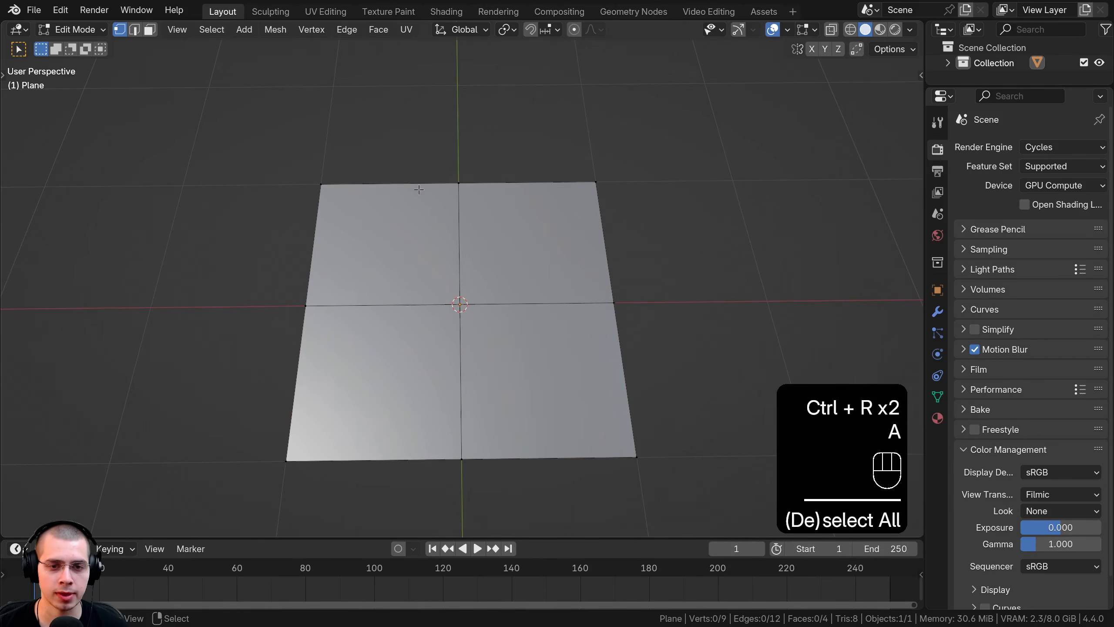
pyautogui.press('b')
pyautogui.moveTo(410, 87); pyautogui.dragTo(186, 478)
pyautogui.press('b')
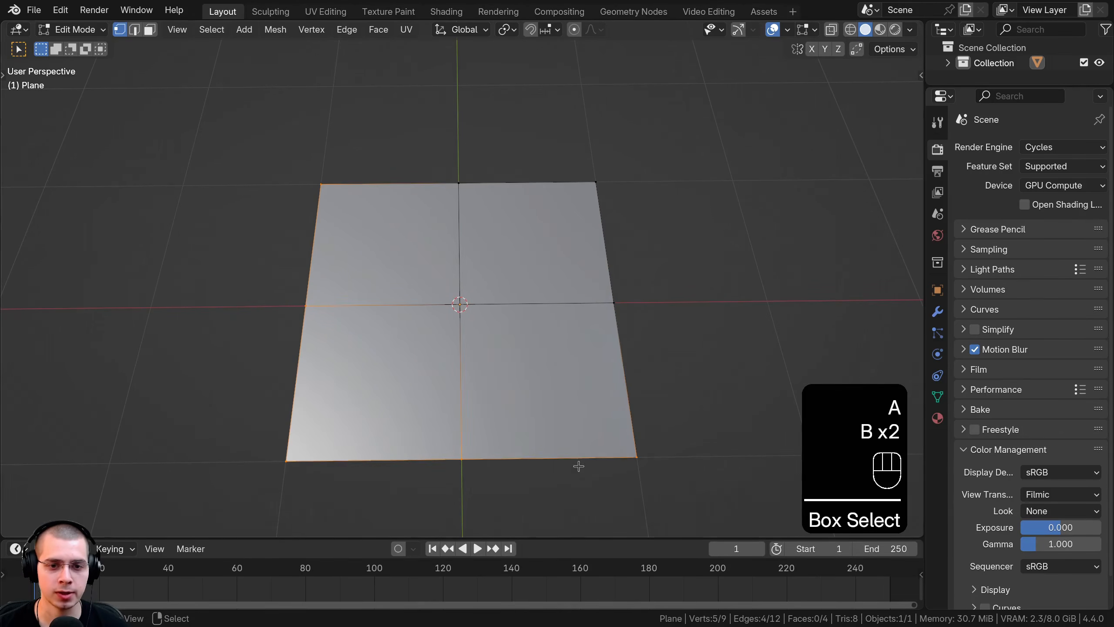
pyautogui.press('x')
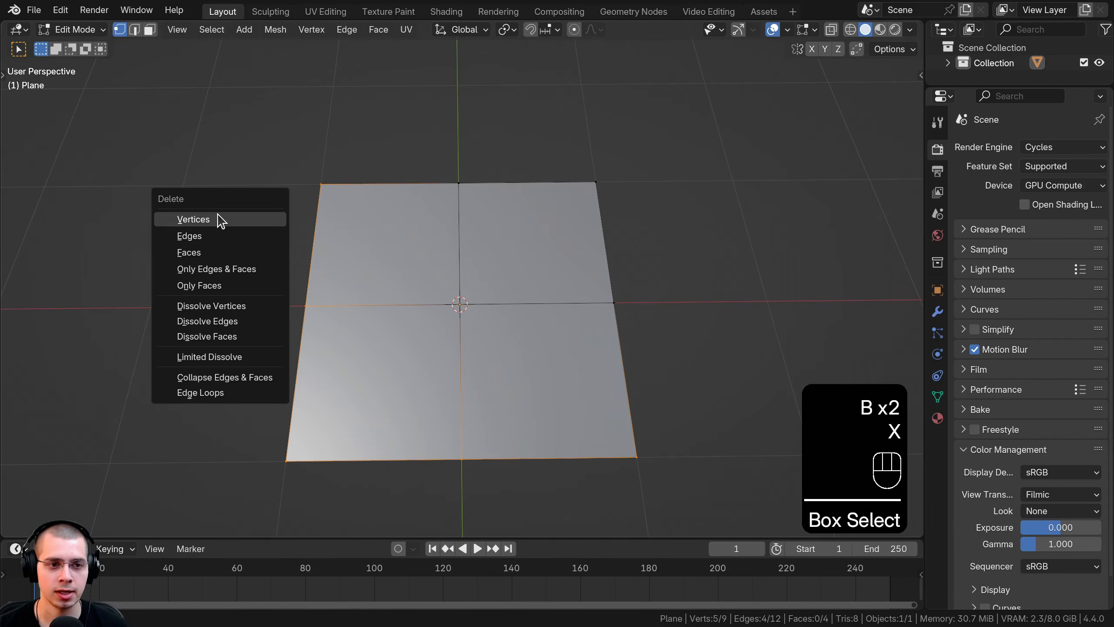
pyautogui.click(193, 219)
pyautogui.moveTo(548, 404); pyautogui.dragTo(573, 154, button='middle')
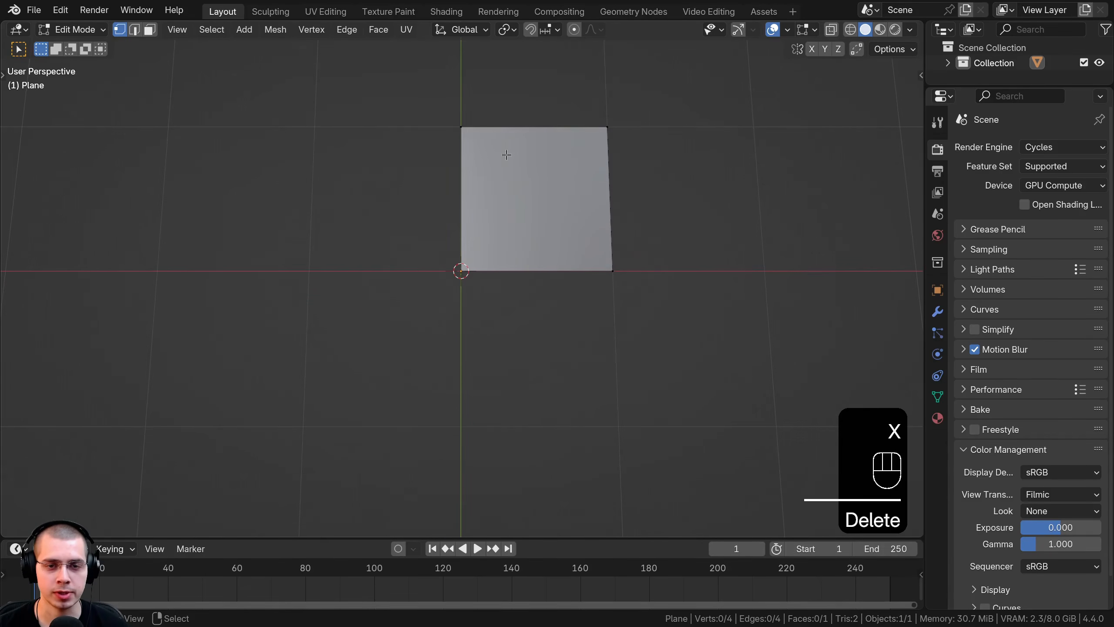
pyautogui.click(940, 309)
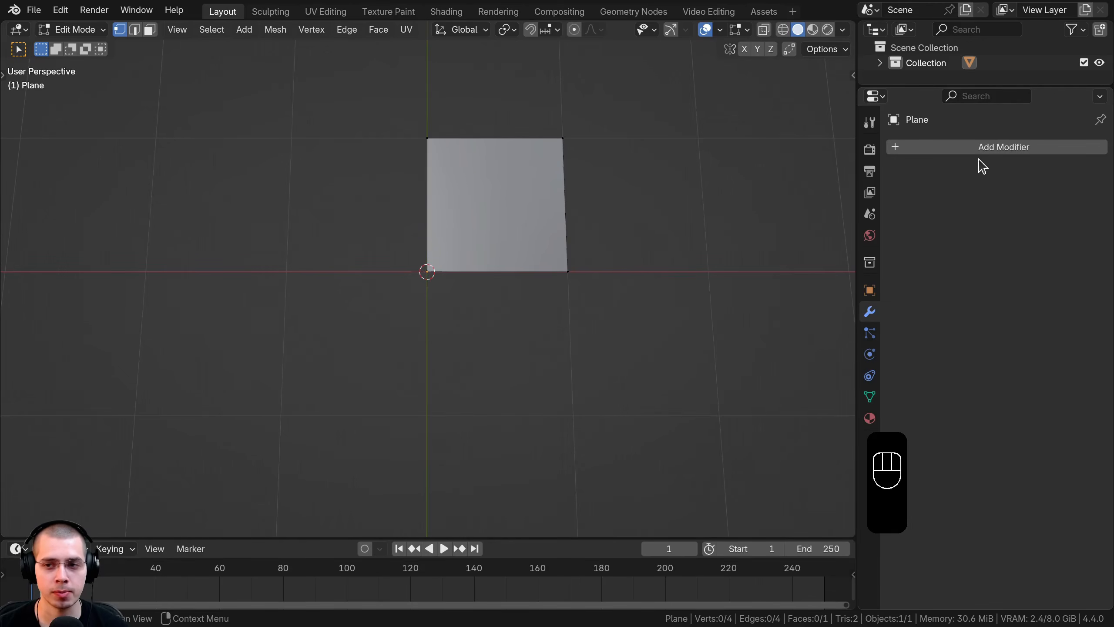
# Step: Add a Mirror modifier on X and Y with Clipping enabled
pyautogui.click(987, 148)
pyautogui.write('mi')
pyautogui.press('Return')
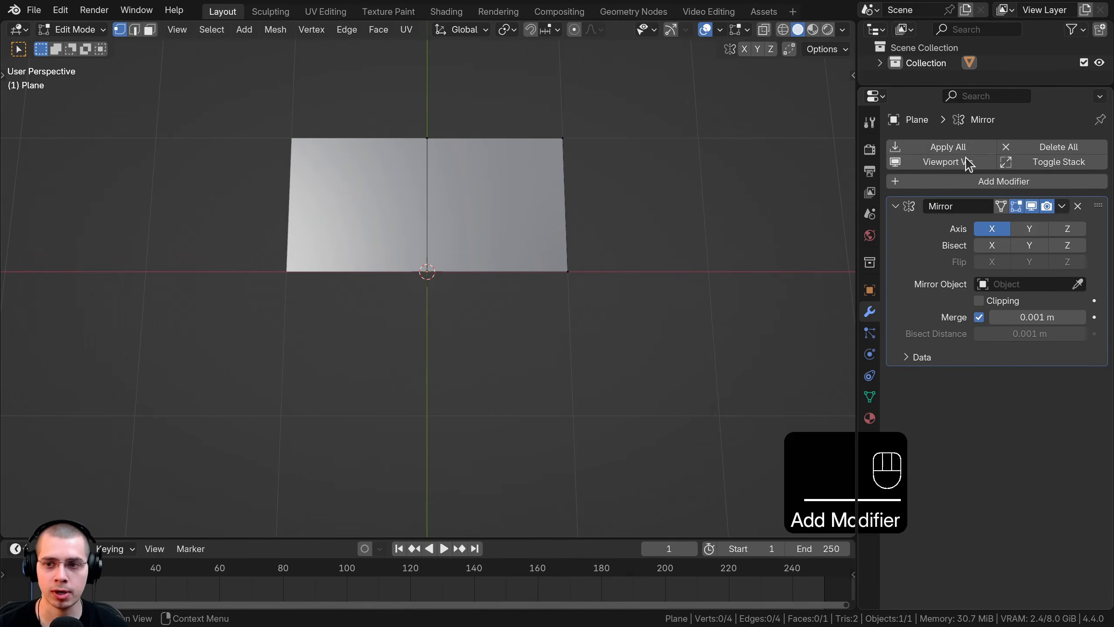
pyautogui.click(1026, 230)
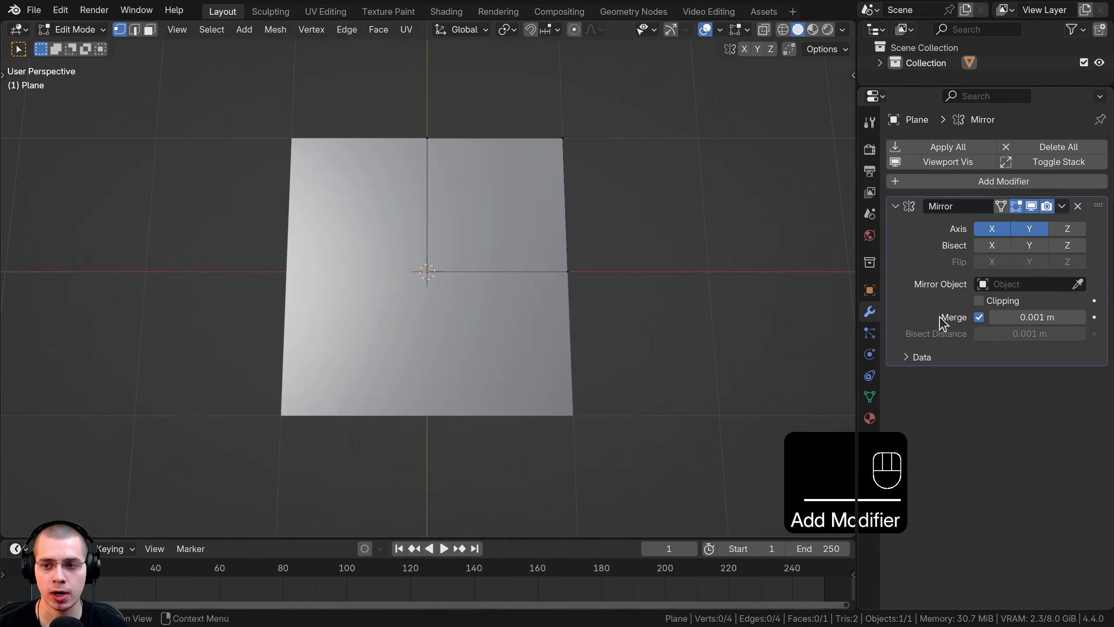
pyautogui.click(979, 301)
pyautogui.scroll(1, 454, 282)
pyautogui.keyDown('shift'); pyautogui.moveTo(454, 283); pyautogui.dragTo(429, 364, button='middle'); pyautogui.keyUp('shift')
# Step: Add two horizontal loop cuts across the quarter plane
pyautogui.hotkey('ctrl', 'r')
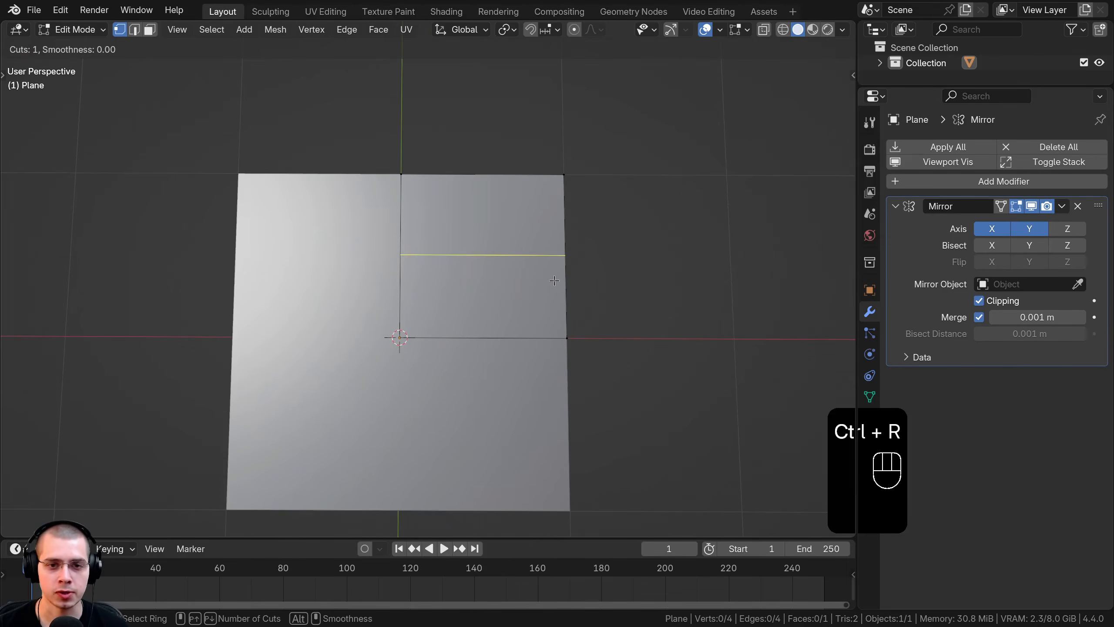
pyautogui.click(562, 245)
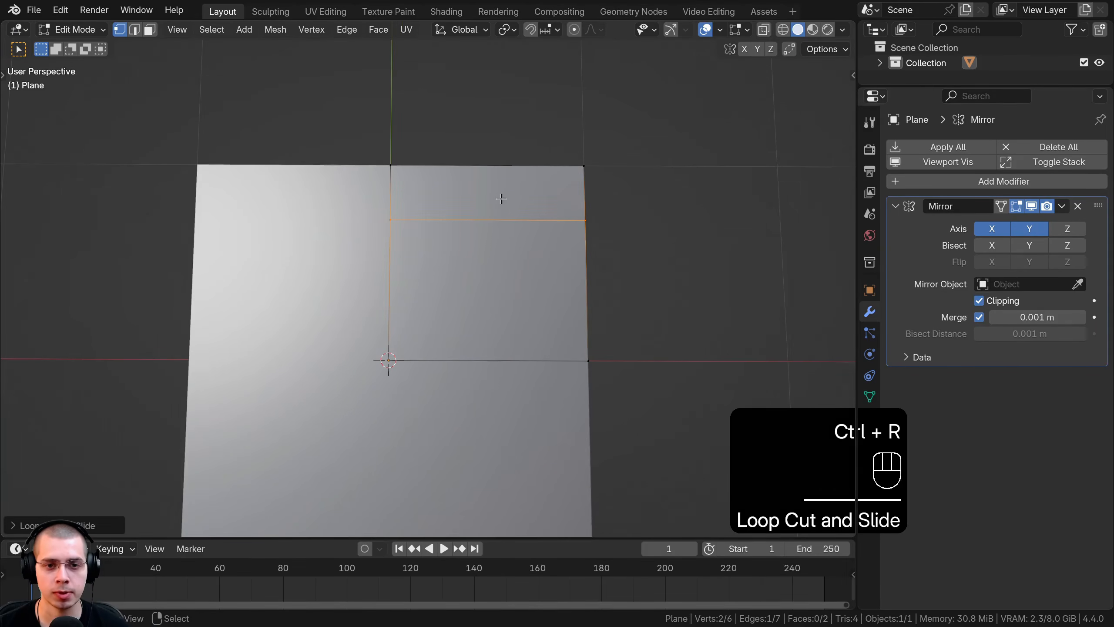
pyautogui.press('g')
pyautogui.press('g')
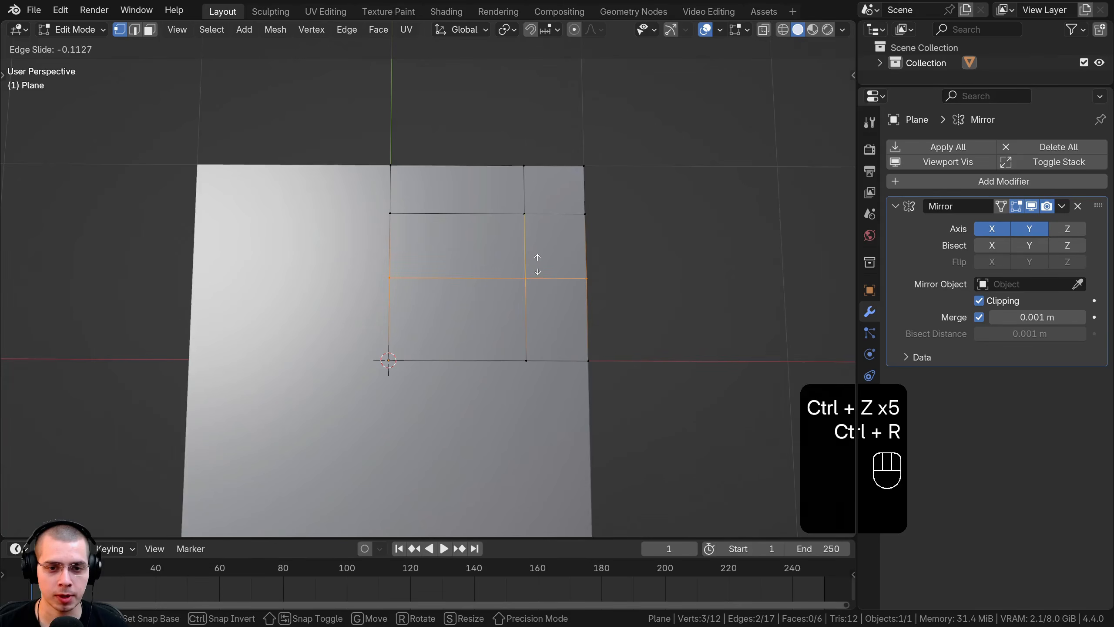
pyautogui.click(538, 265)
pyautogui.hotkey('ctrl', 'r')
pyautogui.click(531, 303)
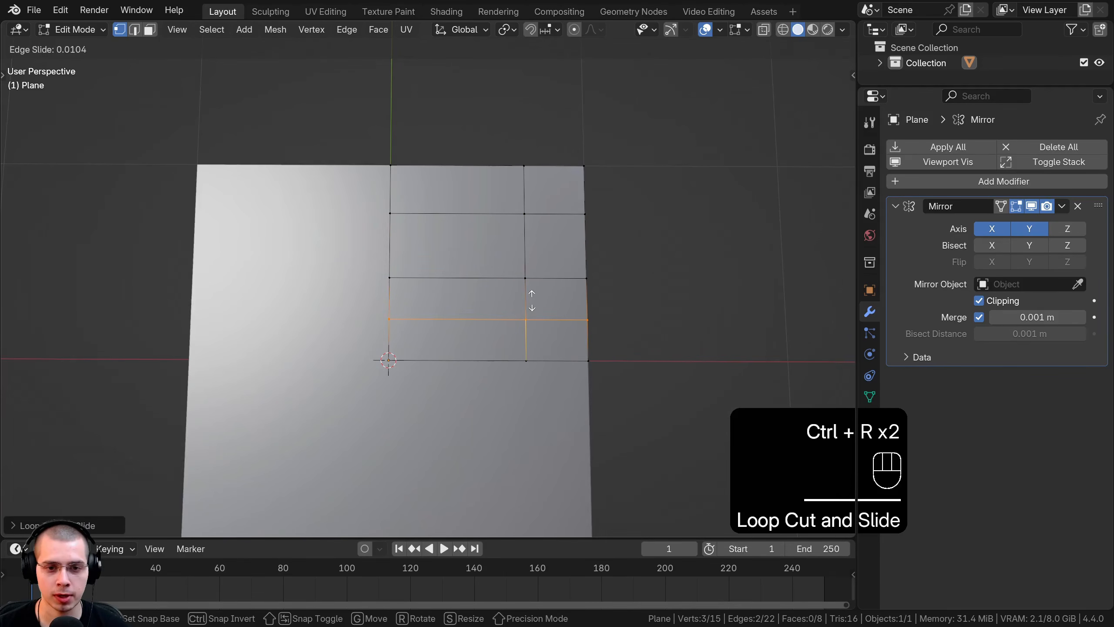
pyautogui.click(532, 300)
# Step: Slide two vertices along X, then box-select the column of six vertices
pyautogui.press('a')
pyautogui.moveTo(530, 303); pyautogui.dragTo(496, 309, button='middle')
pyautogui.press('b')
pyautogui.moveTo(484, 311); pyautogui.dragTo(555, 404)
pyautogui.moveTo(548, 386); pyautogui.dragTo(389, 169, button='middle')
pyautogui.press('g')
pyautogui.press('x')
pyautogui.click(521, 343)
pyautogui.press('a')
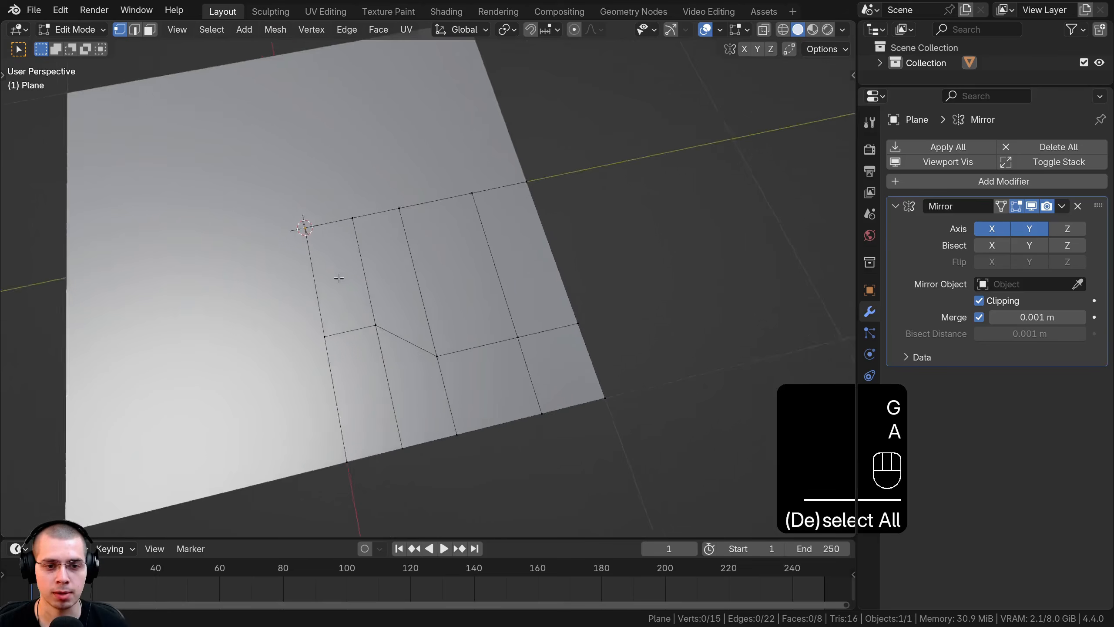
pyautogui.press('b')
pyautogui.moveTo(527, 465); pyautogui.dragTo(526, 464)
# Step: Move the six-vertex column along Y to slant the panel outline
pyautogui.press('g')
pyautogui.press('y')
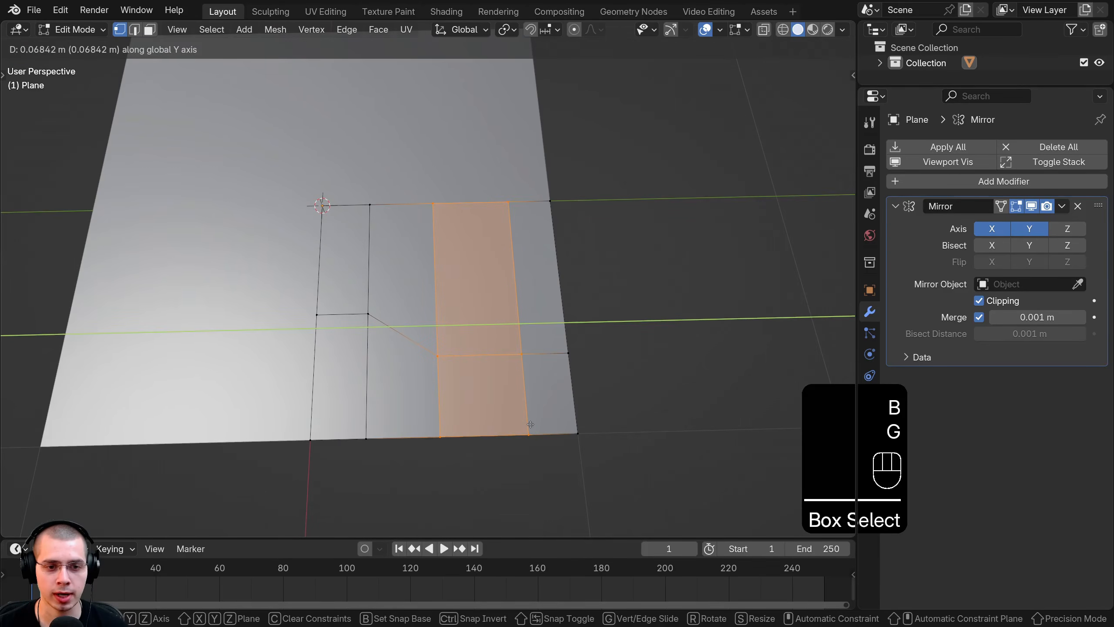
pyautogui.click(531, 424)
pyautogui.moveTo(531, 424); pyautogui.dragTo(463, 292, button='middle')
# Step: Select three faces in face mode and extrude them upward
pyautogui.press('1')
pyautogui.press('2')
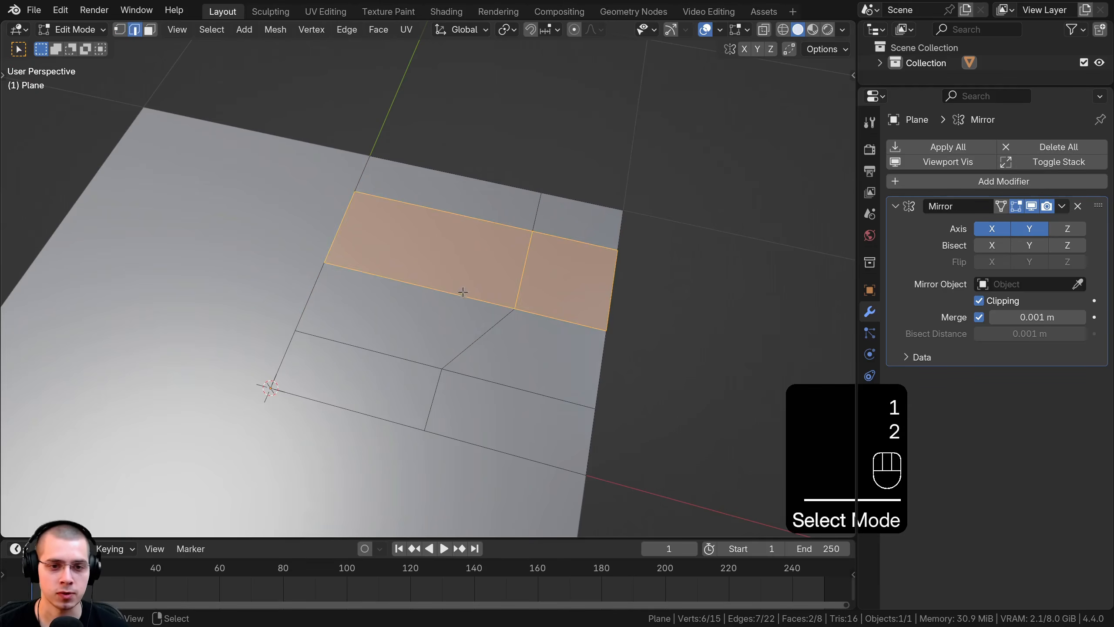
pyautogui.press('3')
pyautogui.click(461, 272)
pyautogui.keyDown('shift'); pyautogui.click(386, 325); pyautogui.keyUp('shift')
pyautogui.keyDown('shift'); pyautogui.click(360, 389); pyautogui.keyUp('shift')
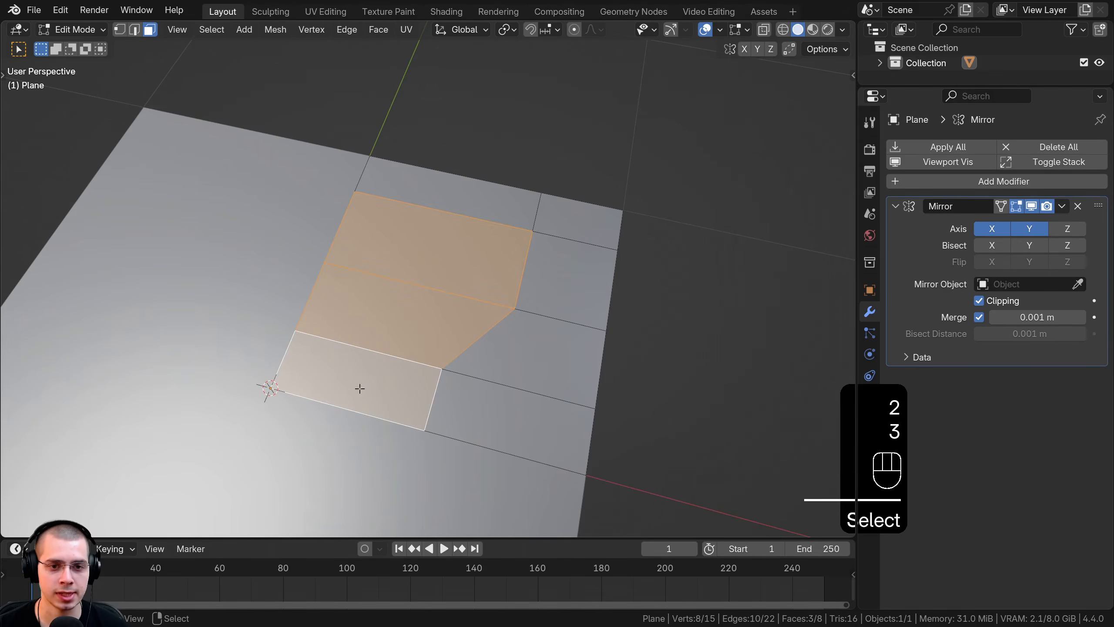
pyautogui.moveTo(359, 388); pyautogui.dragTo(371, 300, button='middle')
pyautogui.press('e')
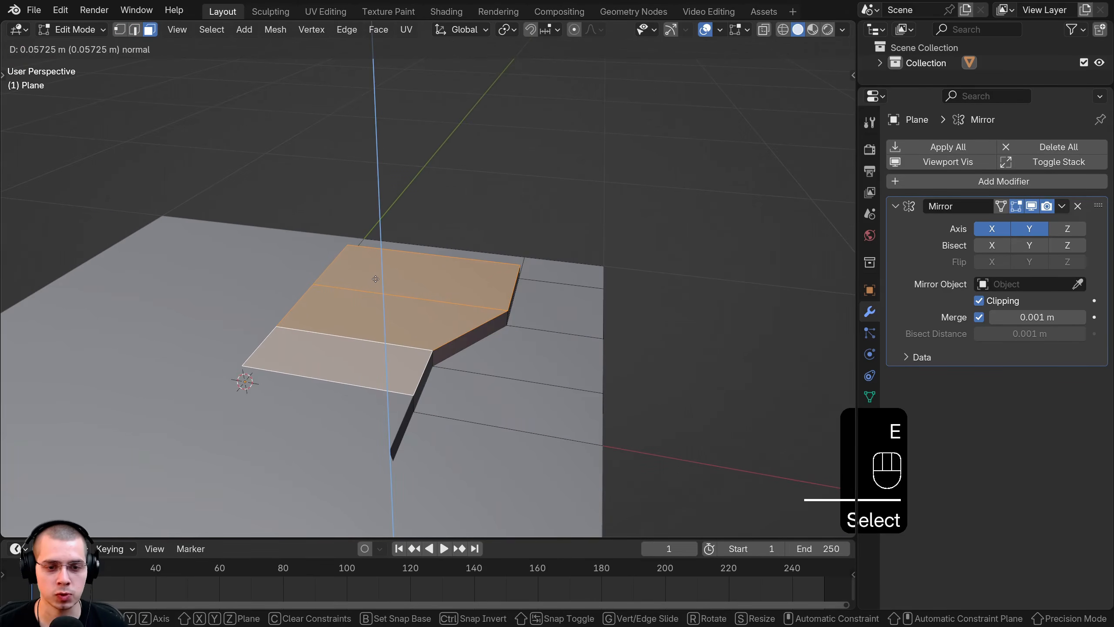
pyautogui.click(440, 323)
# Step: In top view, scale the extruded faces down and shift them along X
pyautogui.press('KP_7')
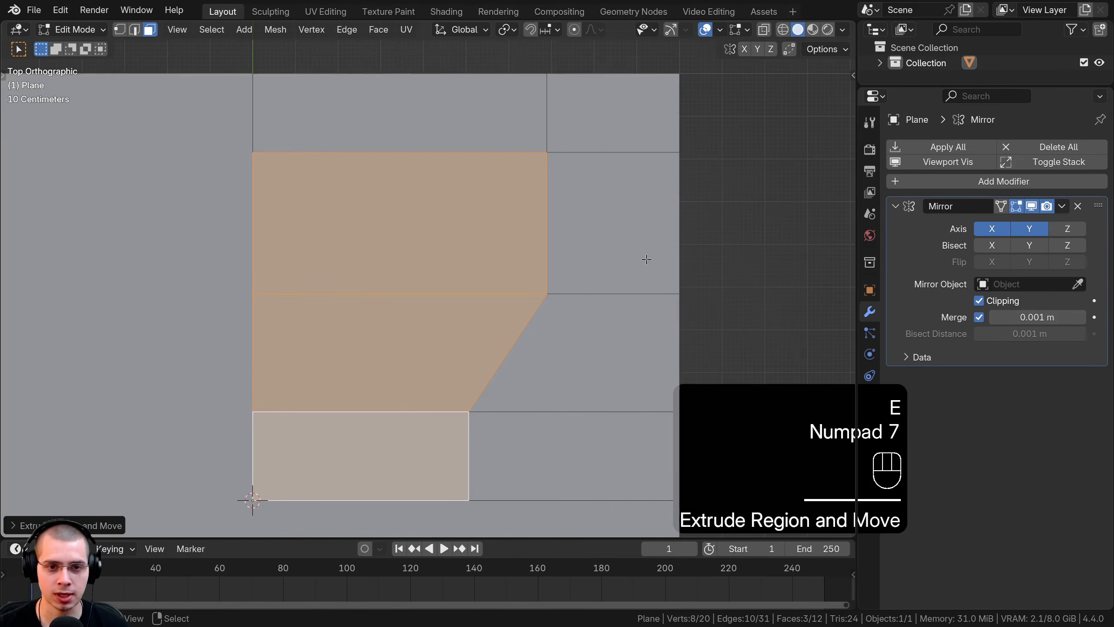
pyautogui.press('s')
pyautogui.click(625, 264)
pyautogui.press('g')
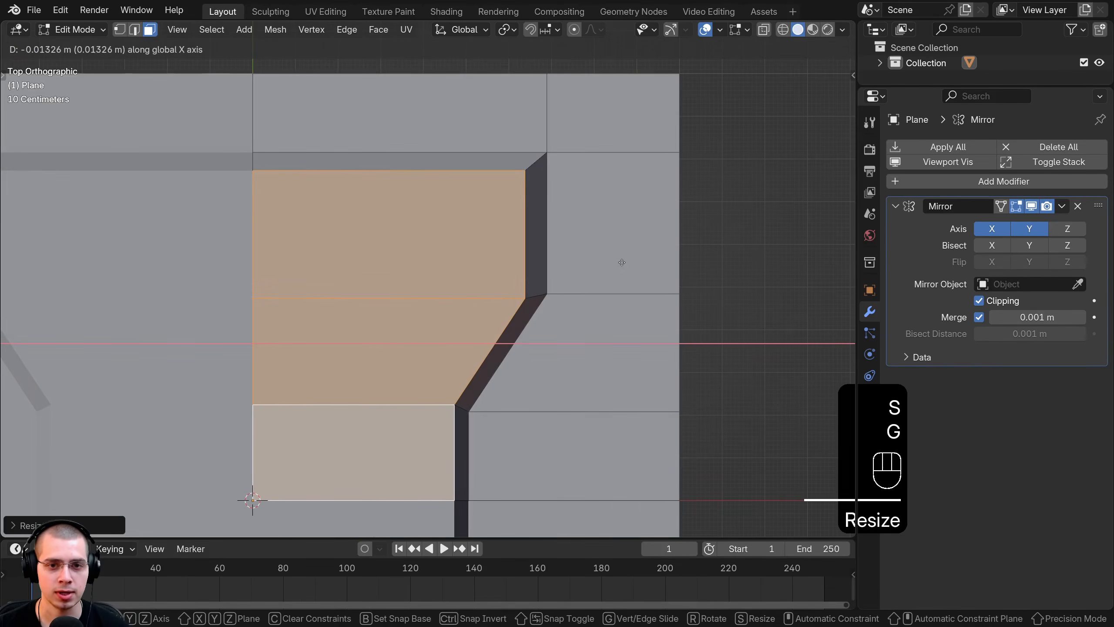
pyautogui.click(616, 261)
pyautogui.keyDown('shift'); pyautogui.moveTo(477, 371); pyautogui.dragTo(488, 295, button='middle'); pyautogui.keyUp('shift')
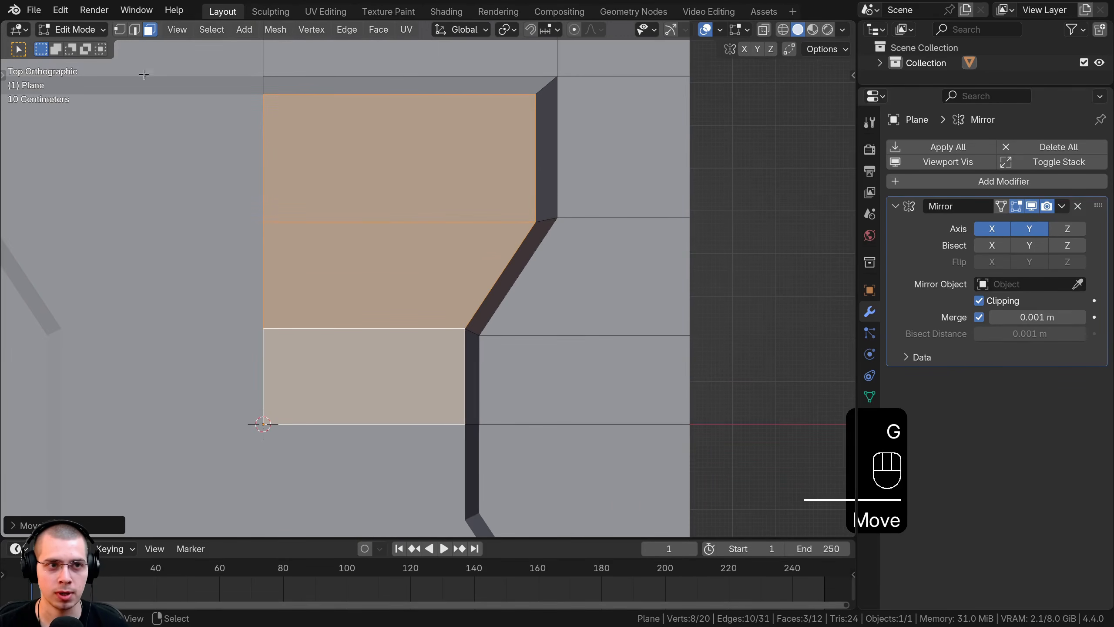
# Step: Nudge the vertical side edge left and select the left vertical and slanted edges
pyautogui.click(135, 30)
pyautogui.click(467, 348)
pyautogui.press('g')
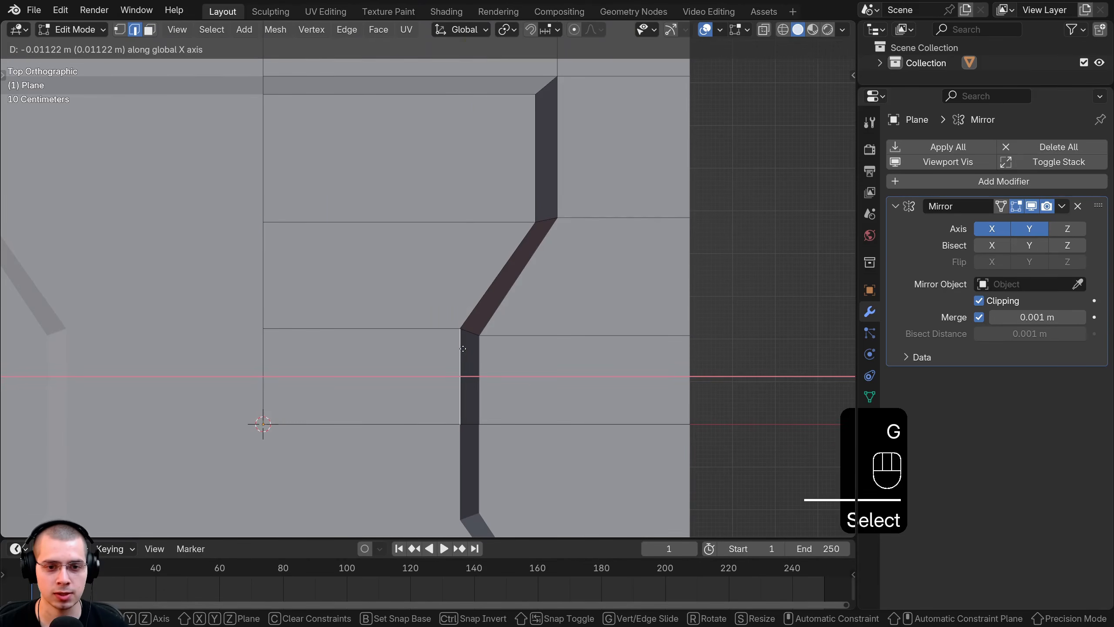
pyautogui.click(491, 269)
pyautogui.scroll(2, 470, 339)
pyautogui.keyDown('shift'); pyautogui.click(470, 339); pyautogui.keyUp('shift')
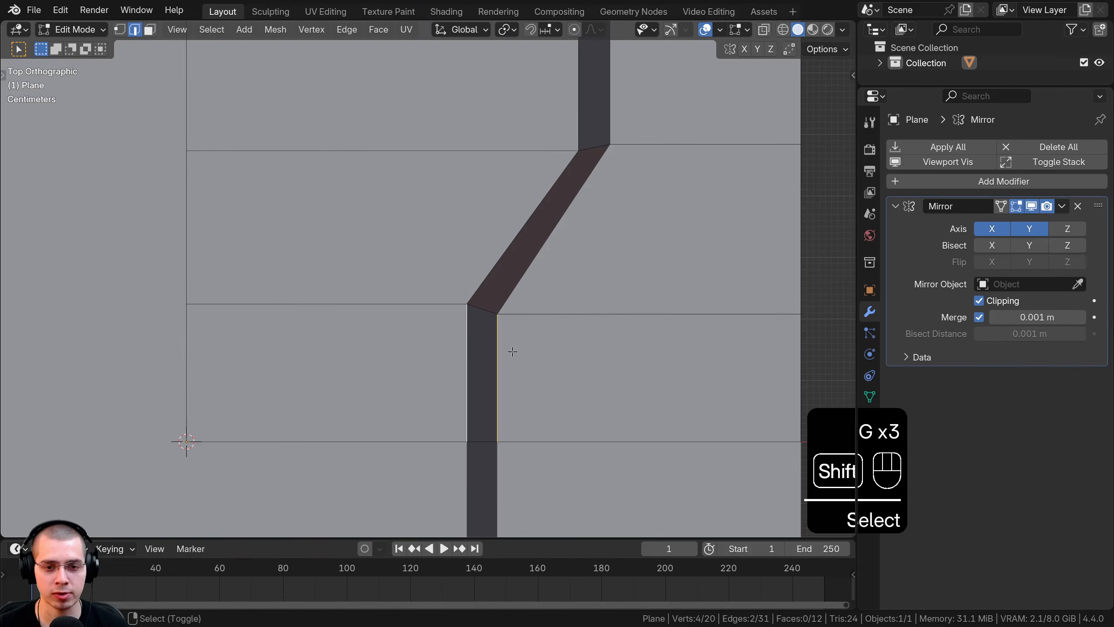
pyautogui.keyDown('shift'); pyautogui.click(484, 314); pyautogui.keyUp('shift')
pyautogui.keyDown('shift'); pyautogui.moveTo(500, 249); pyautogui.dragTo(500, 379, button='middle'); pyautogui.keyUp('shift')
pyautogui.scroll(-1, 526, 263)
pyautogui.keyDown('shift'); pyautogui.moveTo(549, 214); pyautogui.dragTo(549, 258, button='middle'); pyautogui.keyUp('shift')
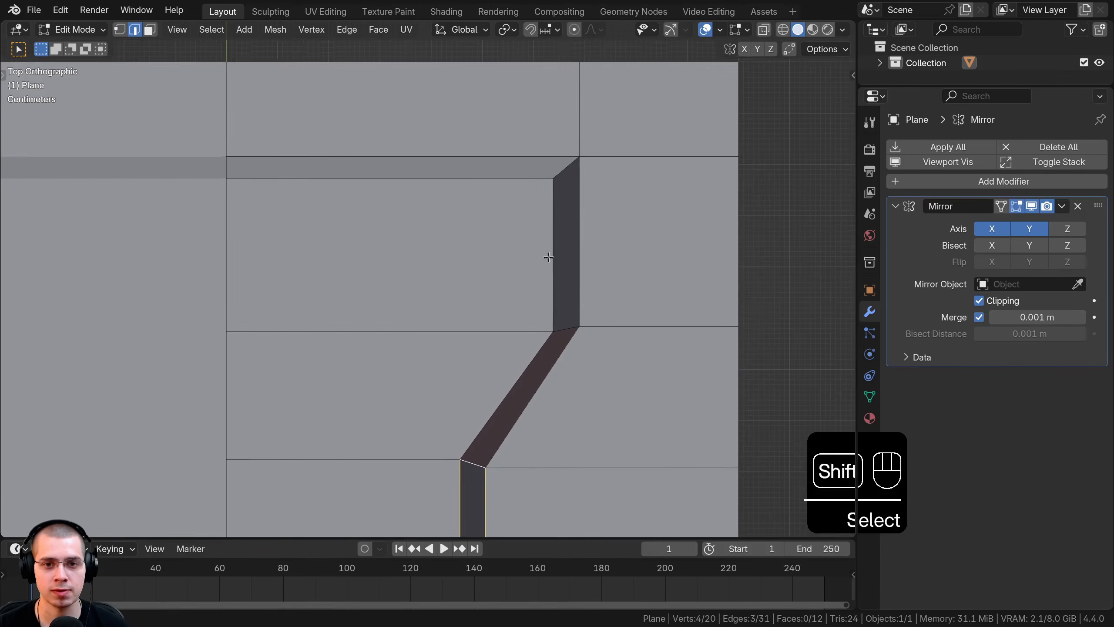
pyautogui.scroll(-1, 441, 215)
pyautogui.scroll(-3, 441, 215)
# Step: Return to object mode and bring up the Add Modifier list
pyautogui.press('Tab')
pyautogui.moveTo(441, 215); pyautogui.dragTo(788, 247, button='middle')
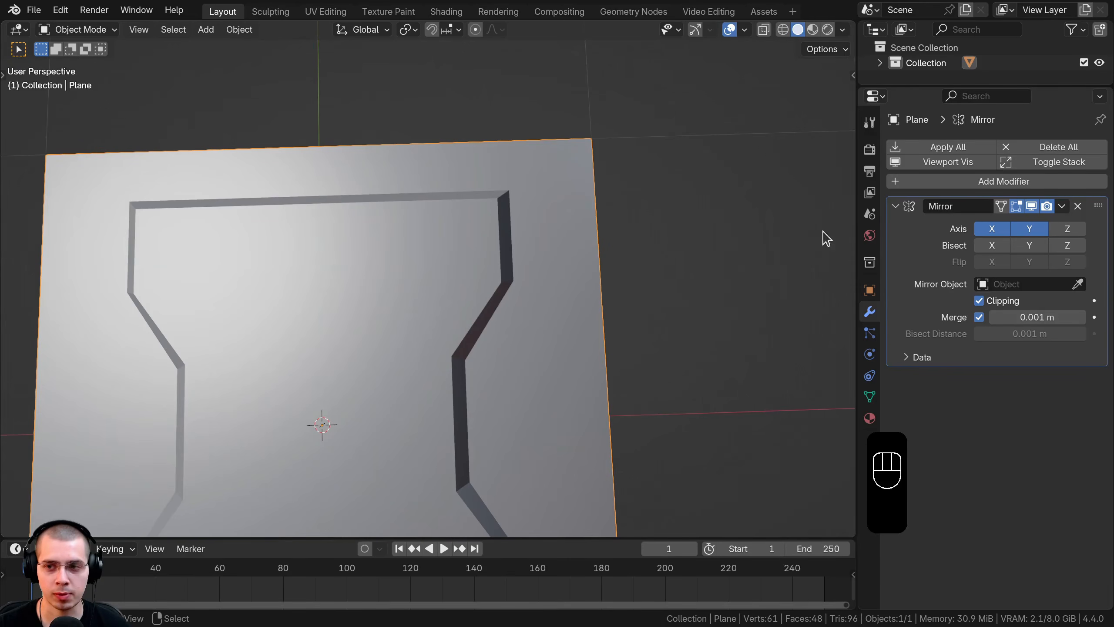
pyautogui.click(926, 186)
# Step: Add a Bevel modifier above Mirror: 0.014 m amount, 4 segments, 0° angle limit
pyautogui.write('be')
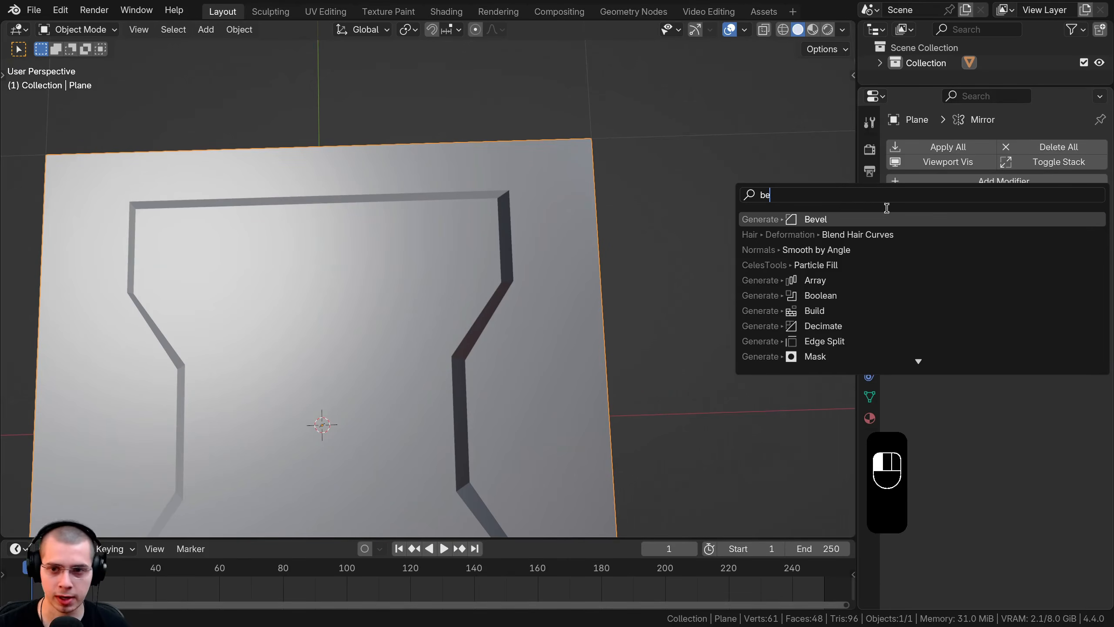
pyautogui.click(850, 219)
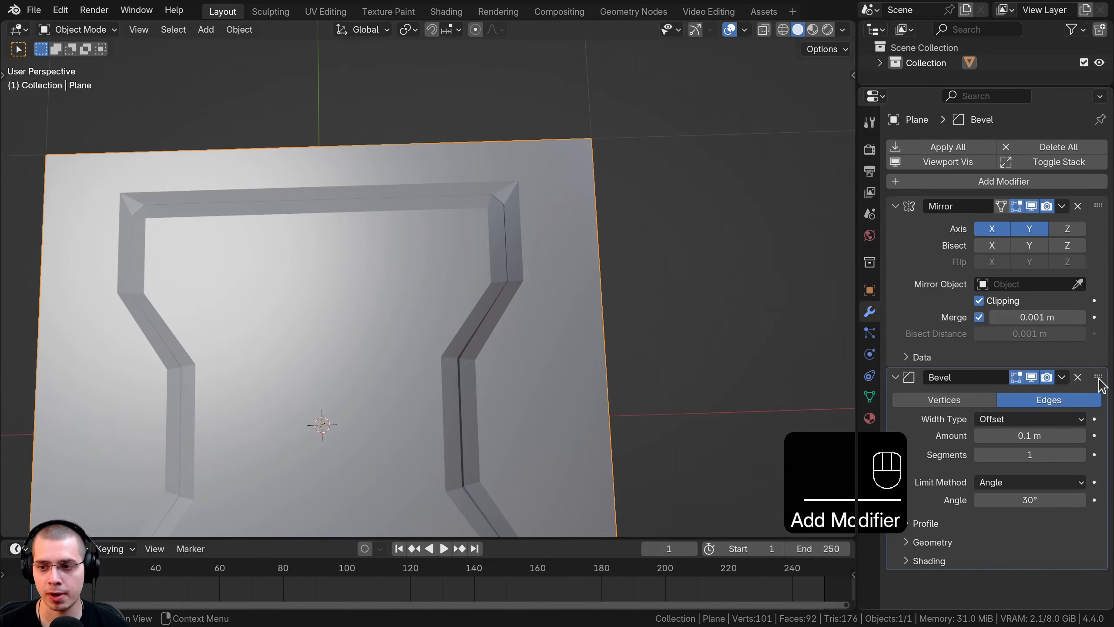
pyautogui.moveTo(1098, 378); pyautogui.dragTo(1100, 207)
pyautogui.keyDown('shift'); pyautogui.moveTo(549, 316); pyautogui.dragTo(1072, 300, button='middle'); pyautogui.keyUp('shift')
pyautogui.moveTo(1087, 283); pyautogui.dragTo(1031, 264)
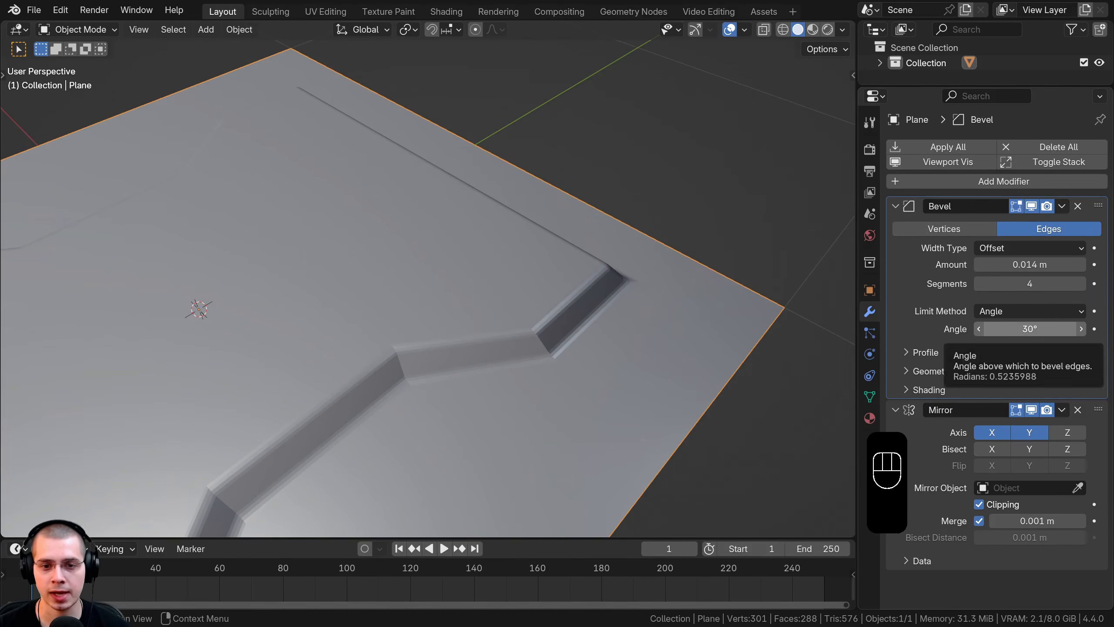
pyautogui.moveTo(1036, 331); pyautogui.dragTo(976, 331)
# Step: Inspect the beveled groove, then hide the Mirror modifier in the viewport to show one quarter
pyautogui.moveTo(548, 371); pyautogui.dragTo(476, 378, button='middle')
pyautogui.scroll(2, 476, 378)
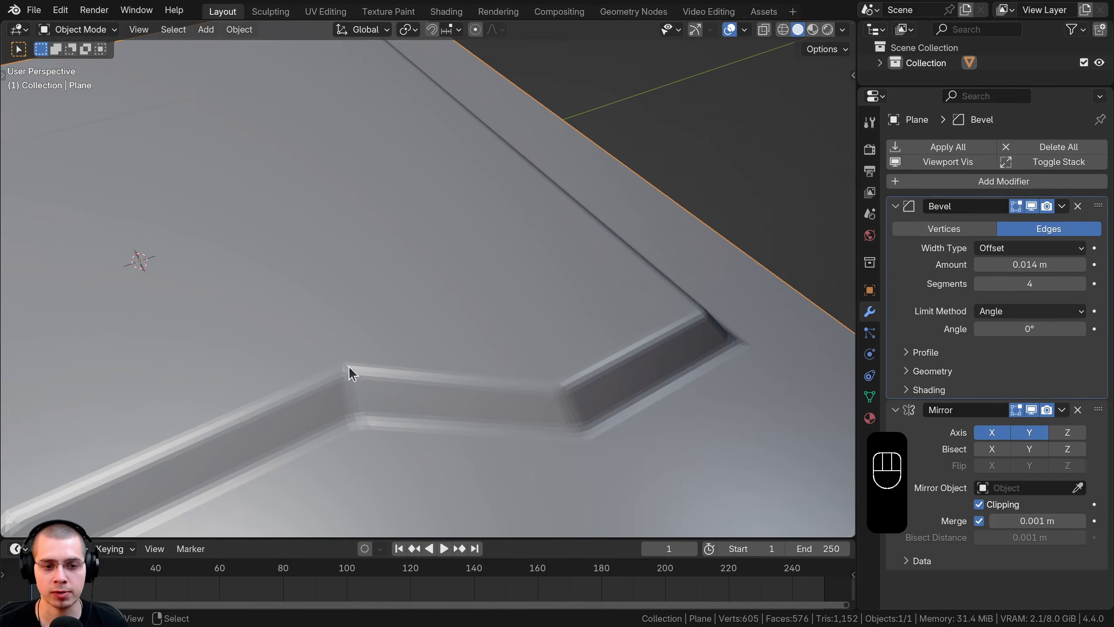
pyautogui.scroll(-3, 391, 380)
pyautogui.moveTo(450, 323); pyautogui.dragTo(613, 275, button='middle')
pyautogui.moveTo(532, 321); pyautogui.dragTo(602, 319, button='middle')
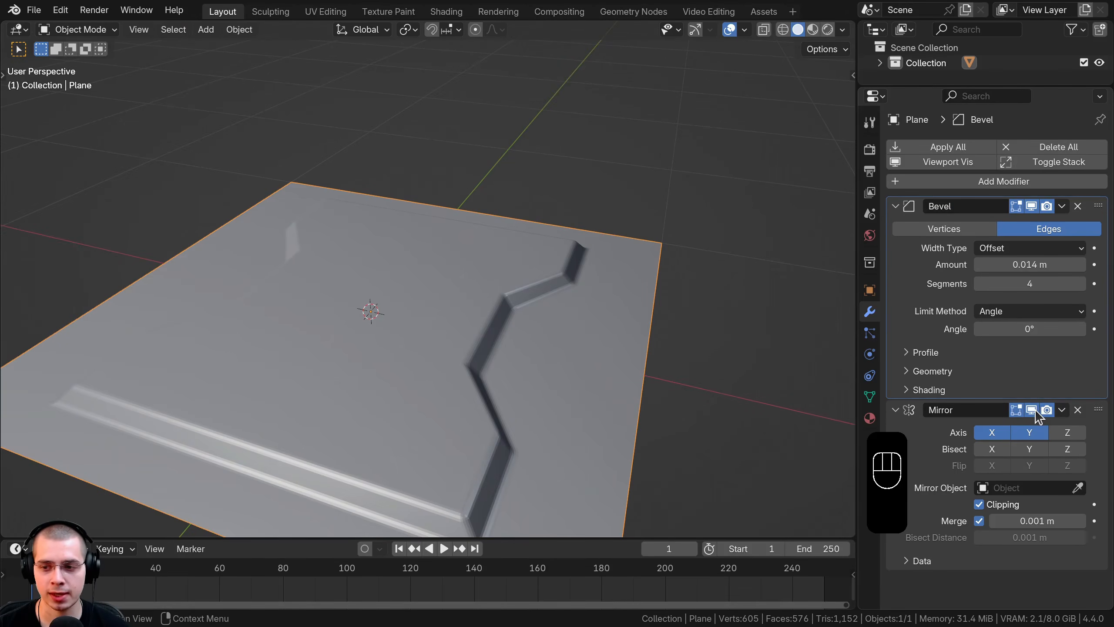
pyautogui.click(1031, 411)
pyautogui.moveTo(517, 347); pyautogui.dragTo(294, 349, button='middle')
pyautogui.keyDown('shift'); pyautogui.moveTo(561, 228); pyautogui.dragTo(650, 285, button='middle'); pyautogui.keyUp('shift')
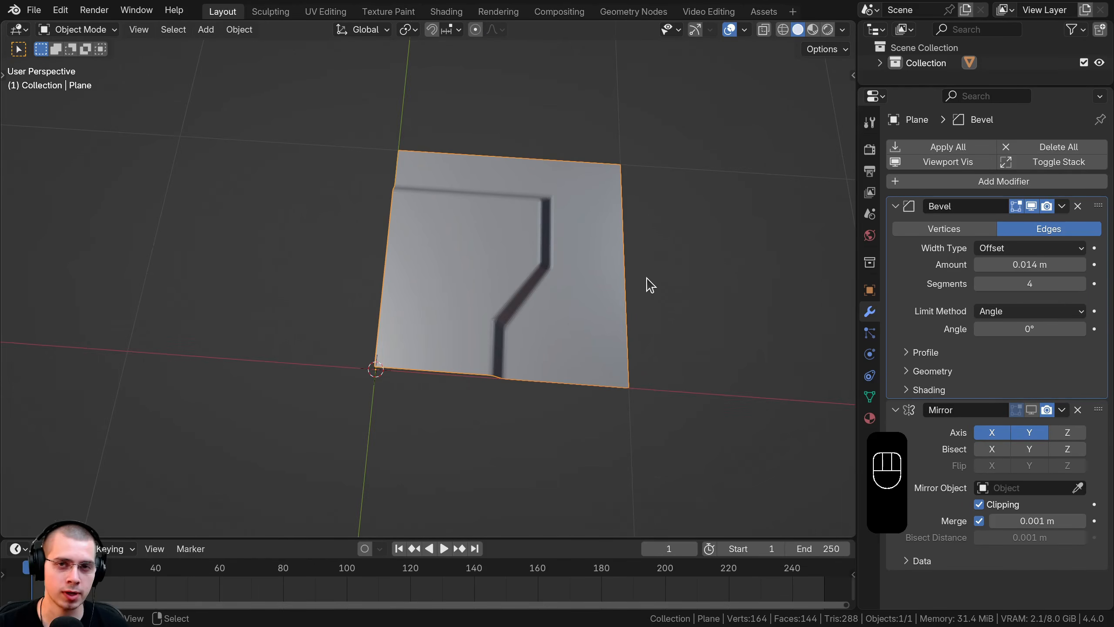
pyautogui.moveTo(560, 293); pyautogui.dragTo(542, 199, button='middle')
# Step: Add a cube mesh to the scene
pyautogui.hotkey('shift', 'a')
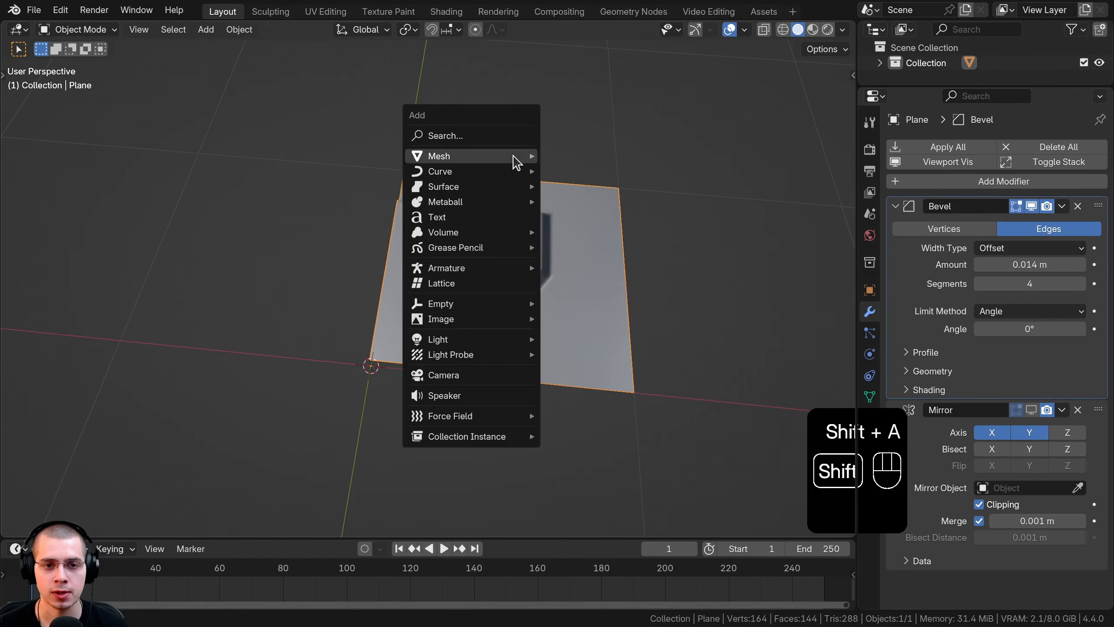
pyautogui.moveTo(514, 156)
pyautogui.click(575, 171)
pyautogui.scroll(-5, 574, 179)
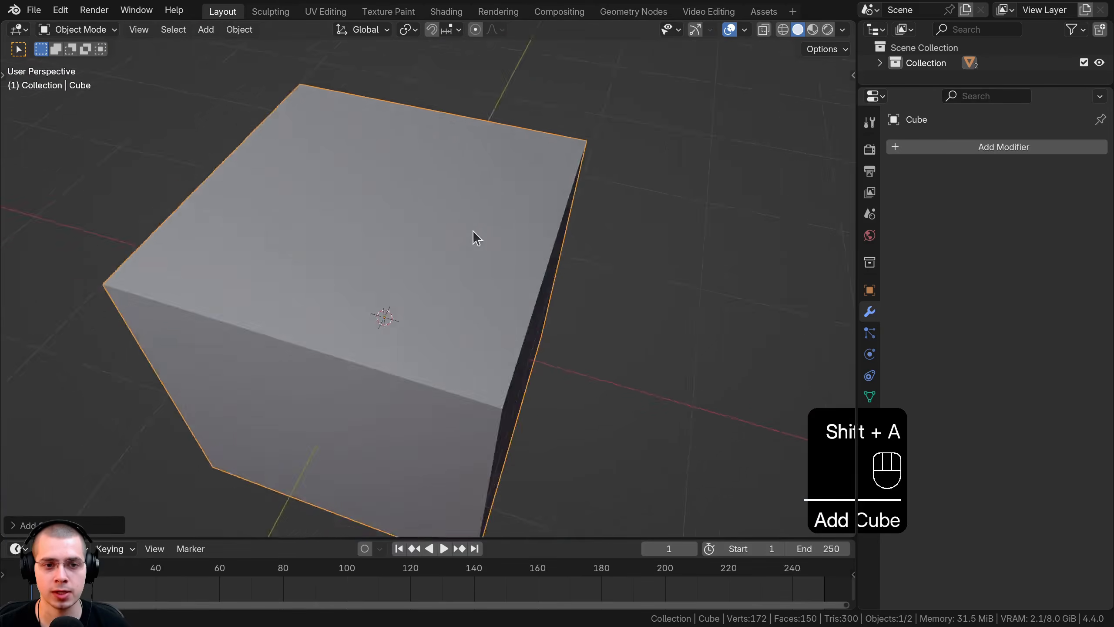
pyautogui.moveTo(472, 239); pyautogui.dragTo(662, 221, button='middle')
# Step: In Edit Mode, scale the cube down and raise it along Z
pyautogui.press('Tab')
pyautogui.press('s')
pyautogui.click(414, 284)
pyautogui.scroll(3, 423, 284)
pyautogui.moveTo(432, 285); pyautogui.dragTo(498, 247, button='middle')
pyautogui.press('g')
pyautogui.press('z')
pyautogui.click(498, 224)
# Step: From top view, stretch the cube along X and Y into a box and shift it left and down
pyautogui.press('KP_7')
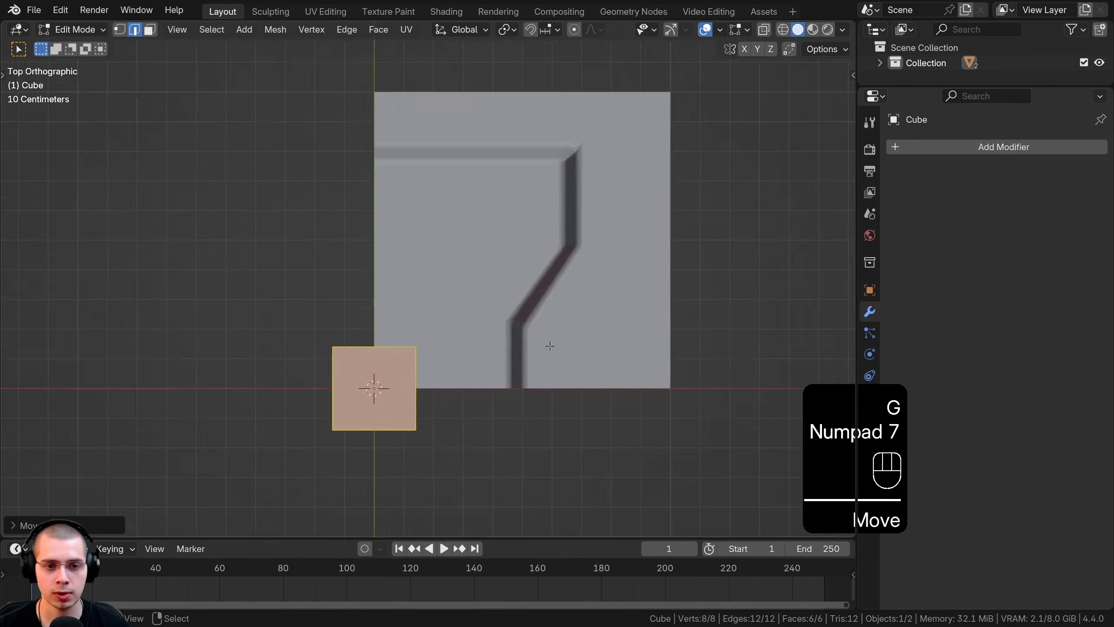
pyautogui.scroll(2, 550, 346)
pyautogui.press('g')
pyautogui.press('s')
pyautogui.press('x')
pyautogui.click(387, 190)
pyautogui.press('s')
pyautogui.press('y')
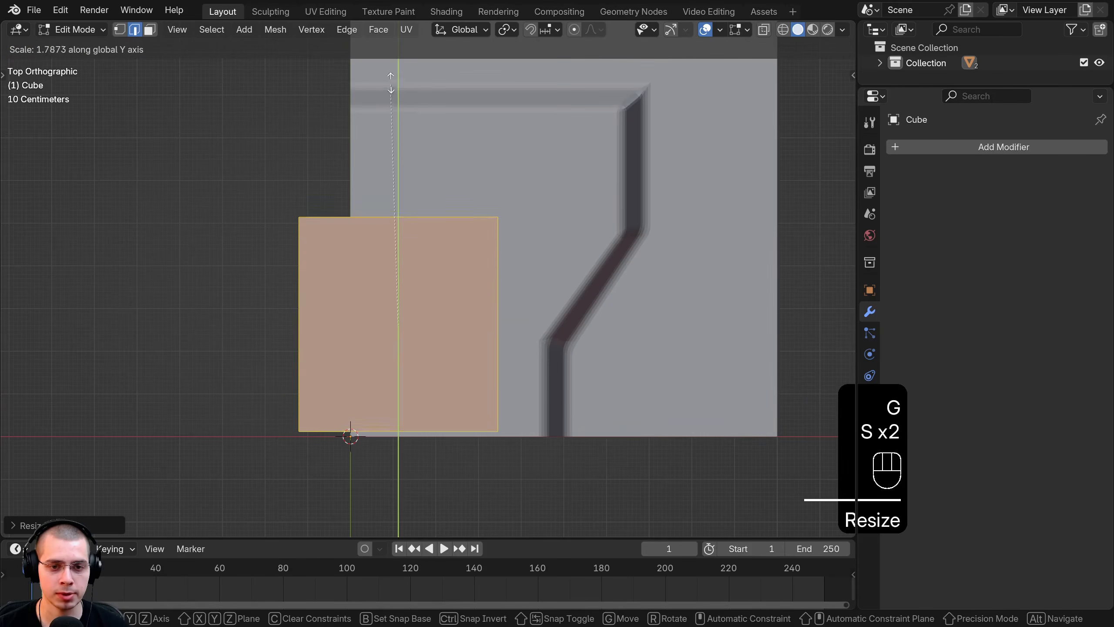
pyautogui.click(425, 117)
pyautogui.press('g')
pyautogui.click(564, 351)
# Step: Bevel the box's edges at 0.015 m with 4 segments
pyautogui.moveTo(564, 351); pyautogui.dragTo(565, 263, button='middle')
pyautogui.hotkey('ctrl', 'b')
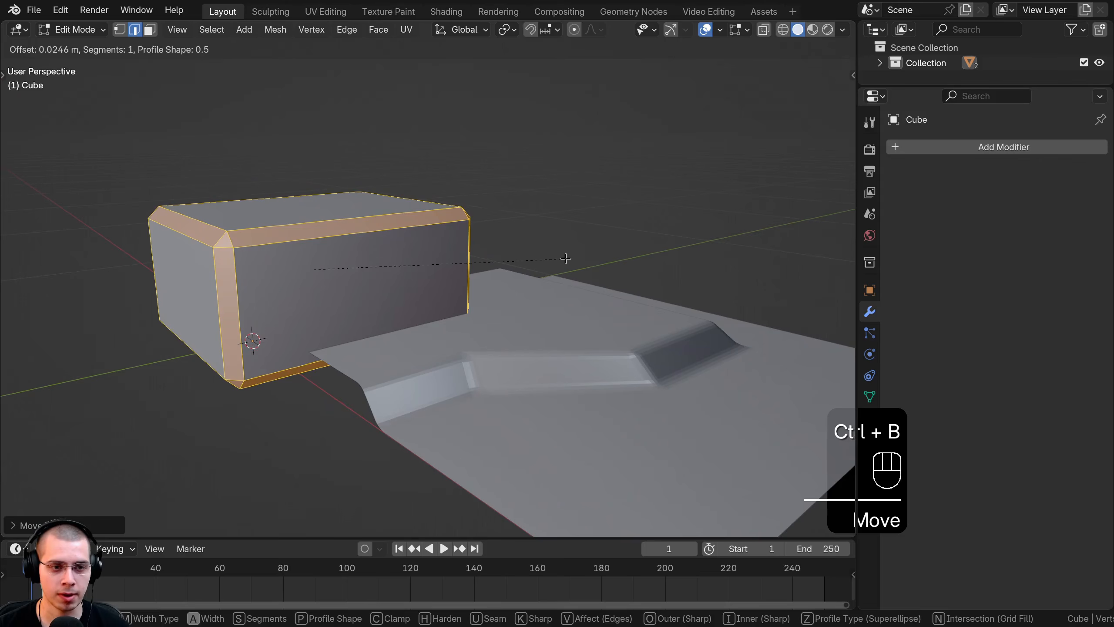
pyautogui.scroll(3, 566, 258)
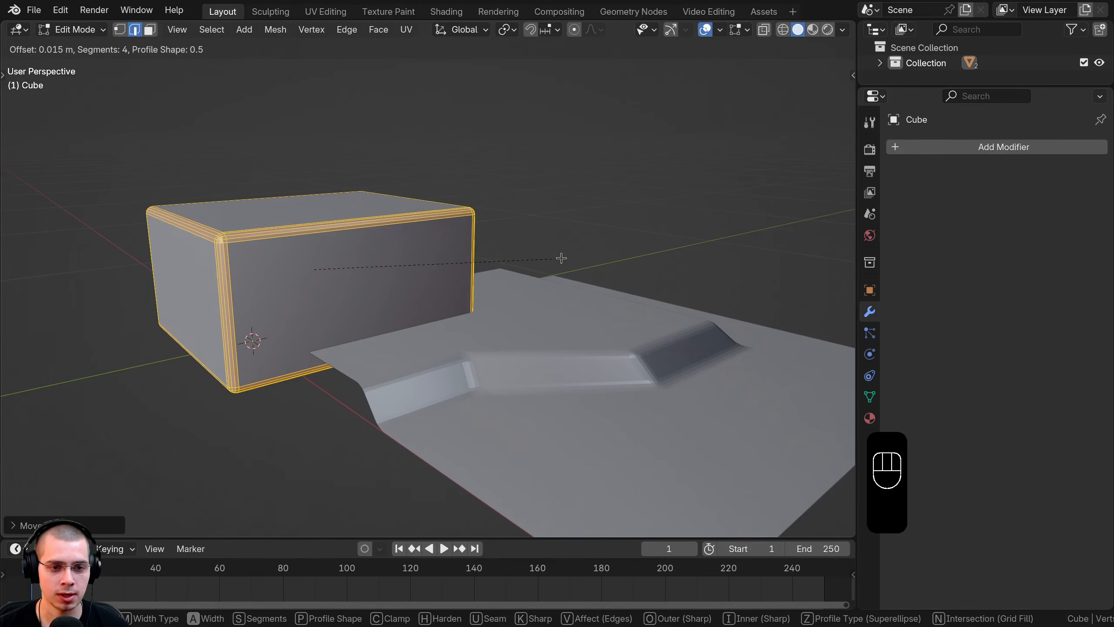
pyautogui.click(561, 258)
pyautogui.moveTo(561, 258); pyautogui.dragTo(500, 289, button='middle')
# Step: Deselect all of the box mesh and switch to Top Orthographic view of box and panel
pyautogui.press('Tab')
pyautogui.press('a')
pyautogui.moveTo(316, 192)
pyautogui.keyDown('shift'); pyautogui.mouseDown(button='middle')
pyautogui.moveTo(316, 203)
pyautogui.moveTo(318, 172)
pyautogui.mouseUp(button='middle'); pyautogui.keyUp('shift')
pyautogui.moveTo(530, 239); pyautogui.dragTo(546, 171, button='middle')
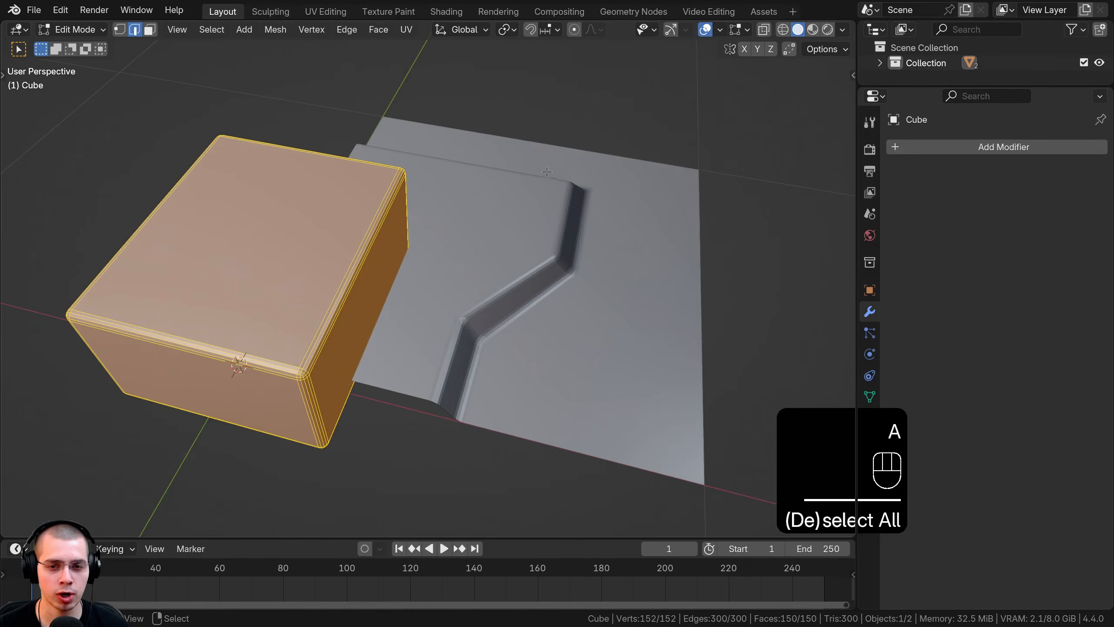
pyautogui.click(395, 326)
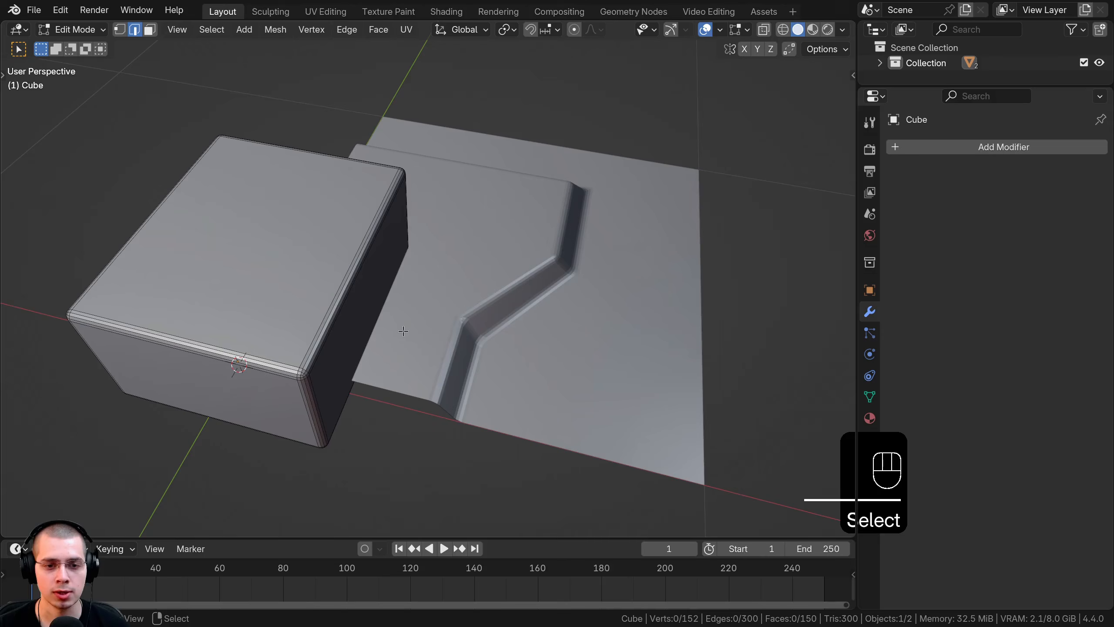
pyautogui.press('KP_7')
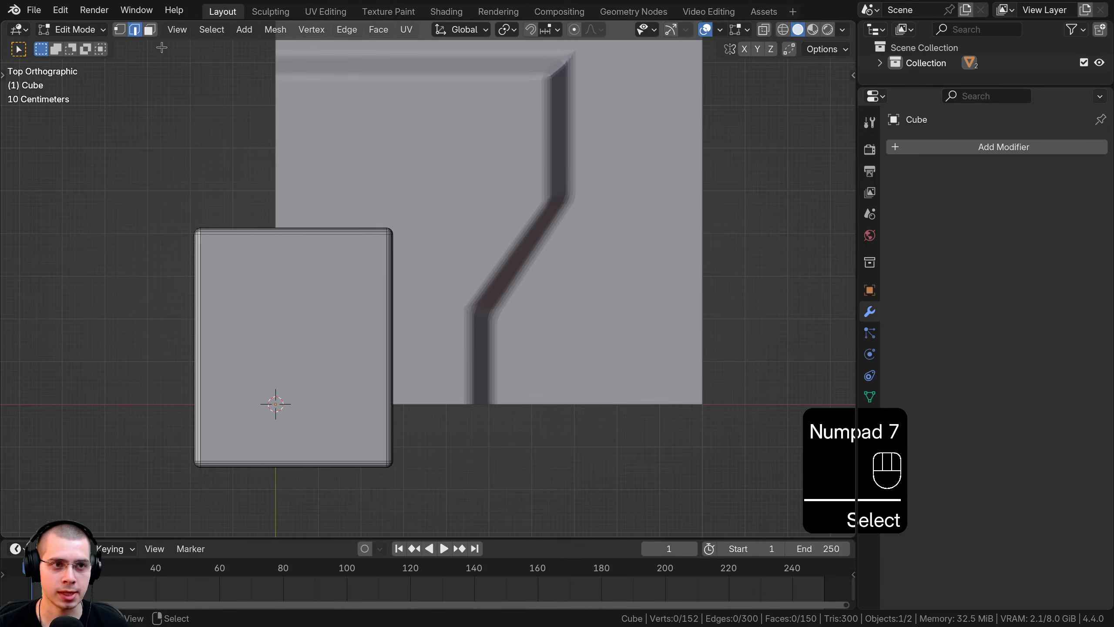
# Step: Duplicate the box's top face and slide it along X over the panel
pyautogui.click(150, 29)
pyautogui.click(306, 337)
pyautogui.keyDown('shift'); pyautogui.moveTo(322, 302); pyautogui.dragTo(308, 260, button='middle'); pyautogui.keyUp('shift')
pyautogui.hotkey('shift', 'd')
pyautogui.press('x')
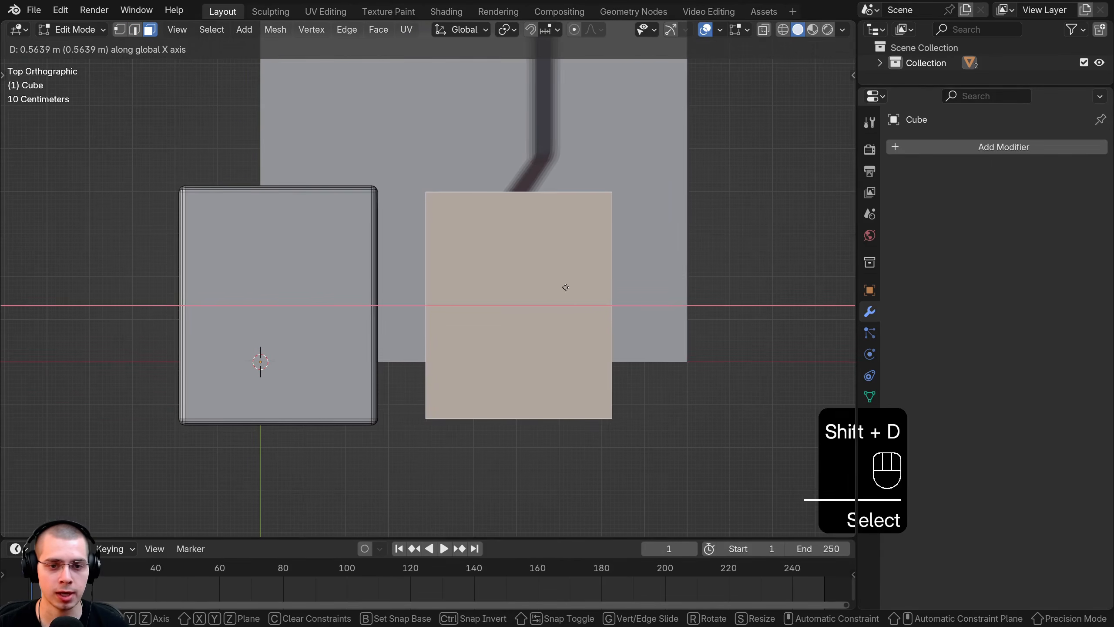
pyautogui.click(550, 287)
# Step: Narrow the duplicated face along X into a thin strip and reposition it
pyautogui.press('s')
pyautogui.press('x')
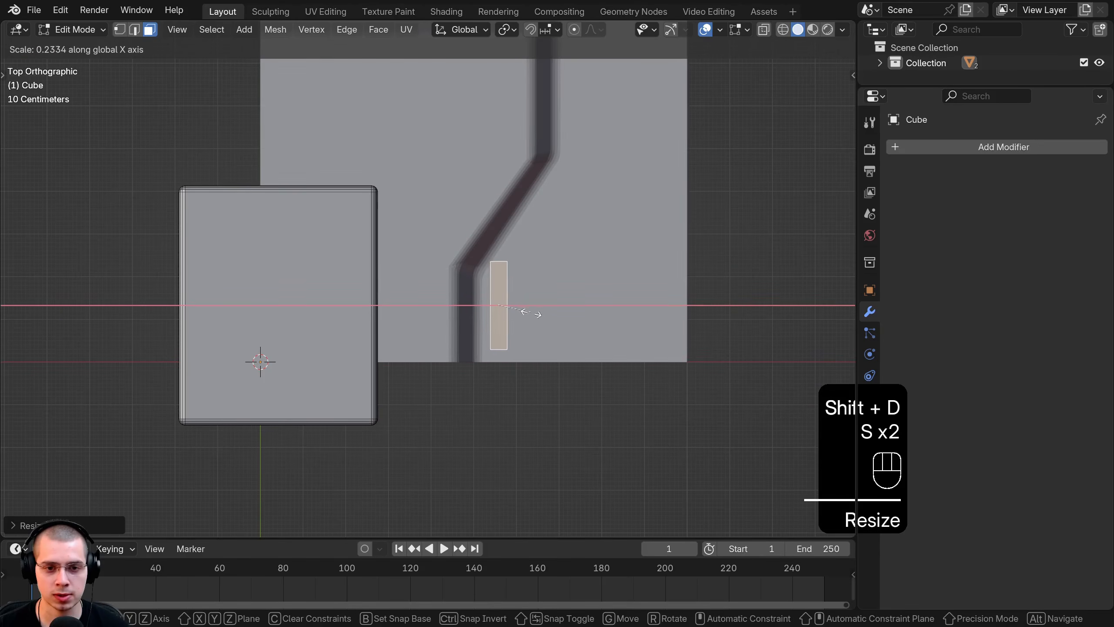
pyautogui.press('s')
pyautogui.scroll(2, 535, 316)
pyautogui.press('g')
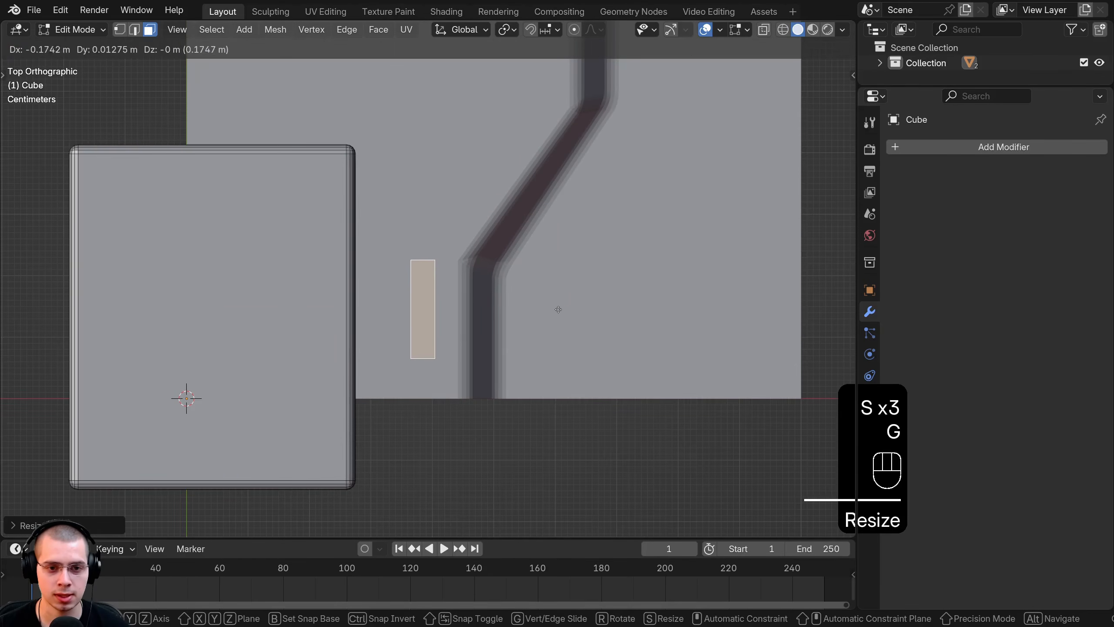
pyautogui.click(562, 310)
# Step: Move the strip down, shrink it slightly, and place it right beside the groove
pyautogui.press('g')
pyautogui.click(513, 374)
pyautogui.press('s')
pyautogui.click(504, 374)
pyautogui.press('g')
pyautogui.click(510, 372)
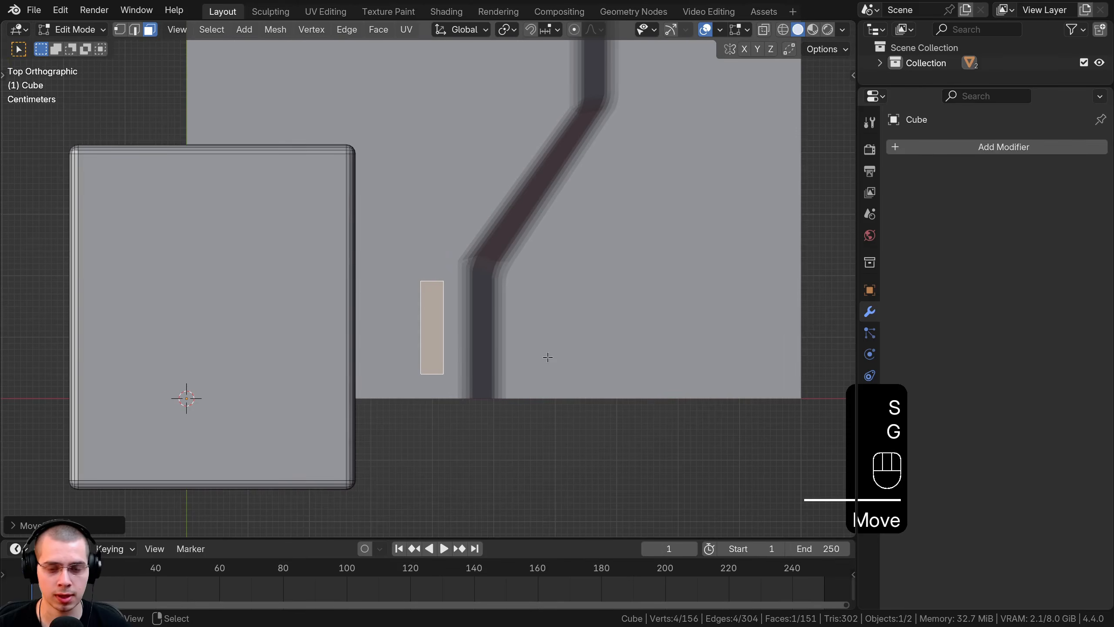
# Step: Lower the strip along Z onto the panel surface
pyautogui.press('KP_Decimal')
pyautogui.moveTo(547, 357); pyautogui.dragTo(498, 244, button='middle')
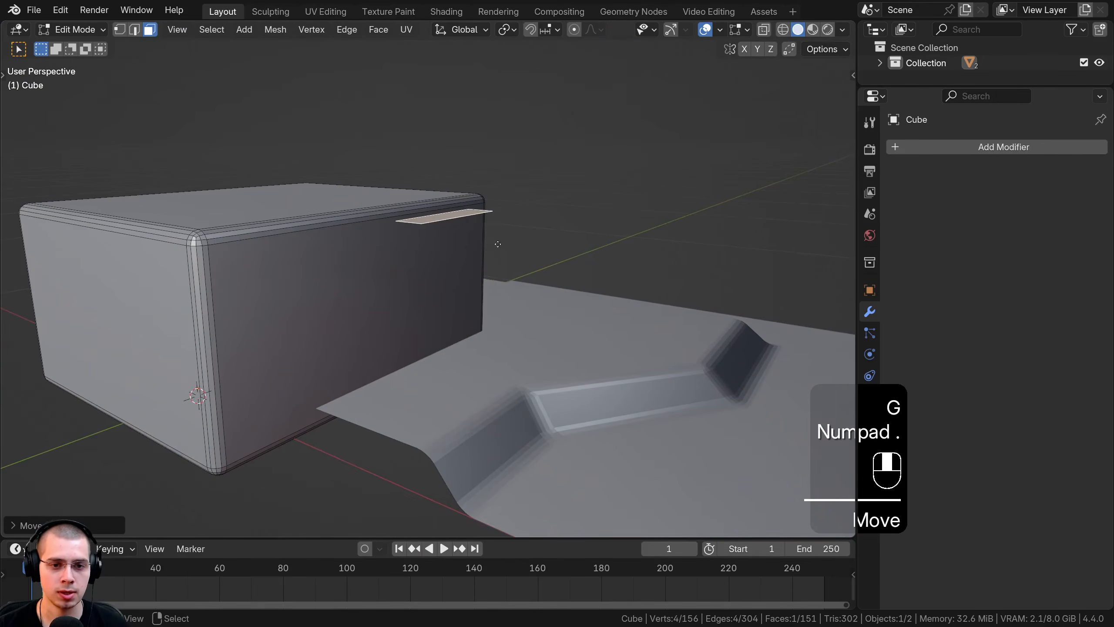
pyautogui.press('g')
pyautogui.press('z')
pyautogui.click(498, 391)
pyautogui.moveTo(497, 391); pyautogui.dragTo(488, 303, button='middle')
pyautogui.keyDown('shift'); pyautogui.moveTo(487, 341); pyautogui.dragTo(488, 273, button='middle'); pyautogui.keyUp('shift')
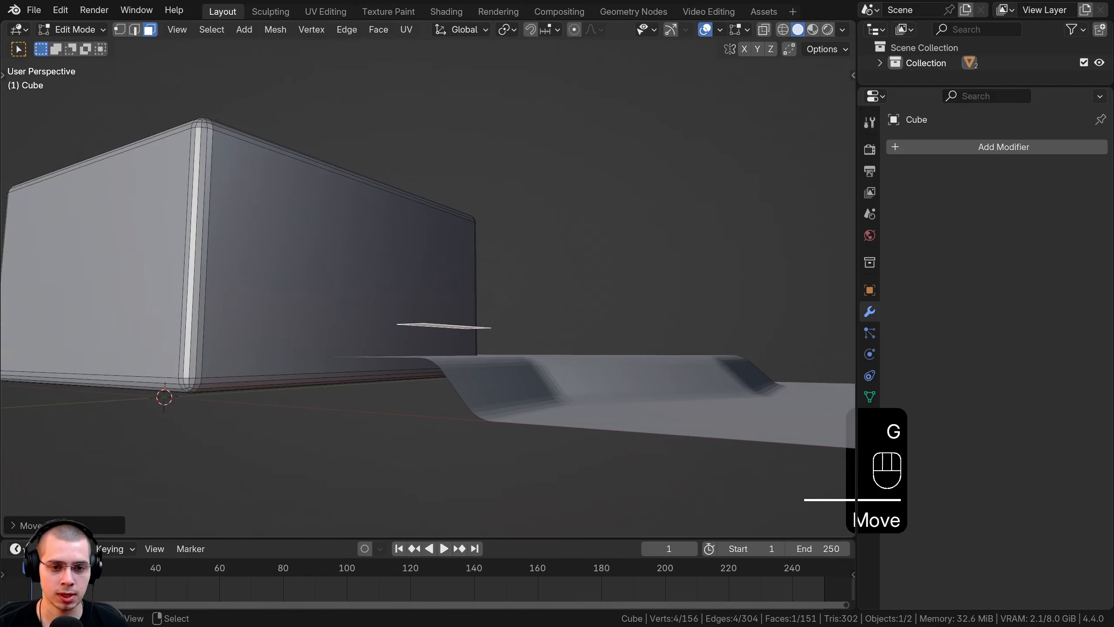
# Step: Extrude the strip face straight along Z into a block
pyautogui.press('r')
pyautogui.press('z')
pyautogui.rightClick(497, 351)
pyautogui.press('e')
pyautogui.press('z')
pyautogui.click(483, 354)
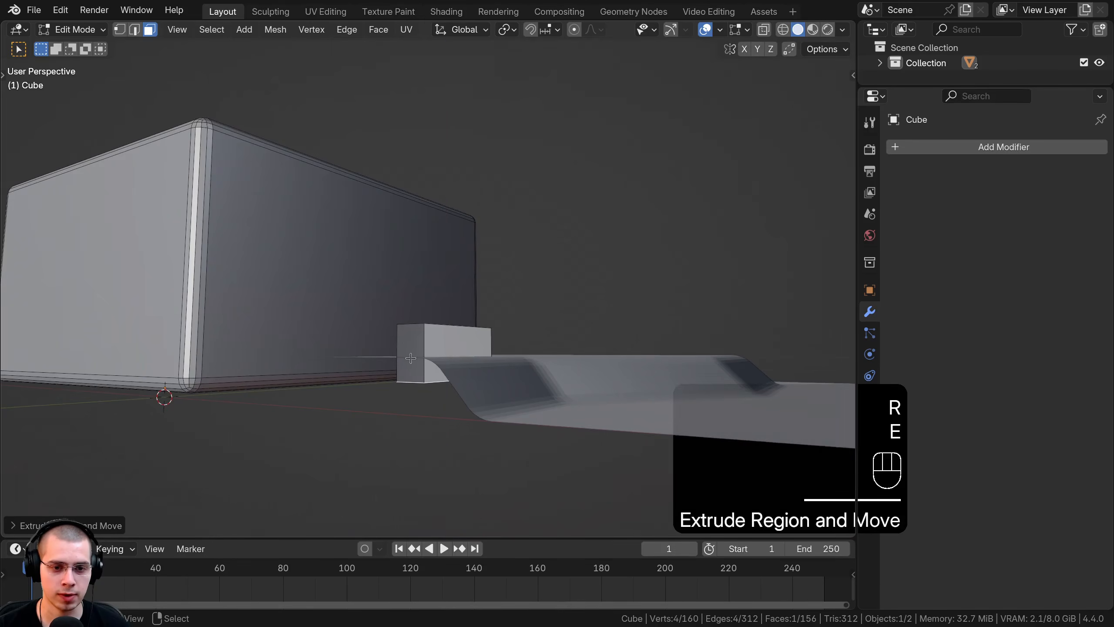
# Step: Select the whole block, bevel its edges, and adjust its height on the panel
pyautogui.moveTo(483, 354); pyautogui.dragTo(562, 313, button='middle')
pyautogui.press('l')
pyautogui.hotkey('ctrl', 'b')
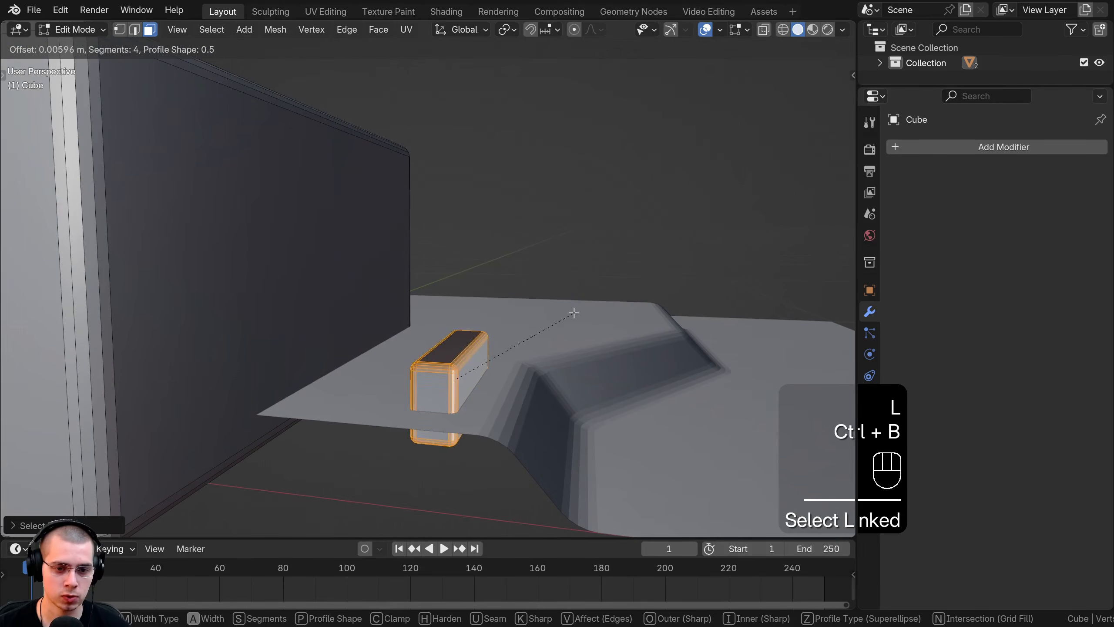
pyautogui.click(570, 314)
pyautogui.moveTo(570, 314); pyautogui.dragTo(414, 360, button='middle')
pyautogui.press('g')
pyautogui.press('z')
pyautogui.click(492, 331)
# Step: Recalculate all normals outward, view from top, and bring up the Add Mesh menu
pyautogui.press('Tab')
pyautogui.press('Tab')
pyautogui.press('a')
pyautogui.press('a')
pyautogui.hotkey('shift', 'n')
pyautogui.press('KP_7')
pyautogui.press('a')
pyautogui.hotkey('shift', 'a')
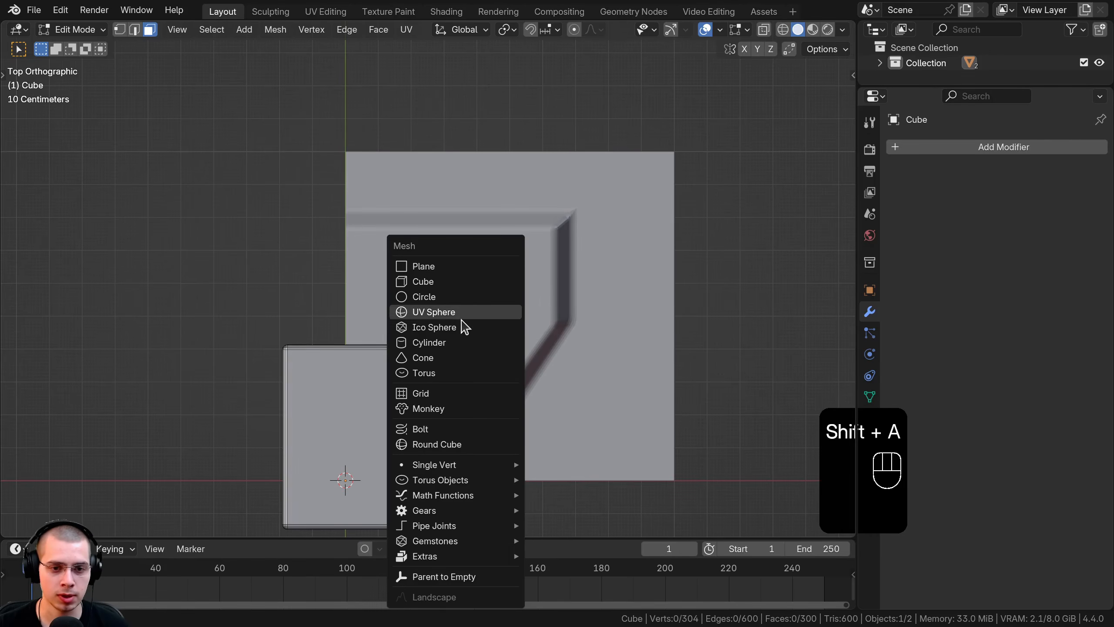
# Step: Add a circle to the mesh, shrink it and position it near the groove
pyautogui.click(443, 299)
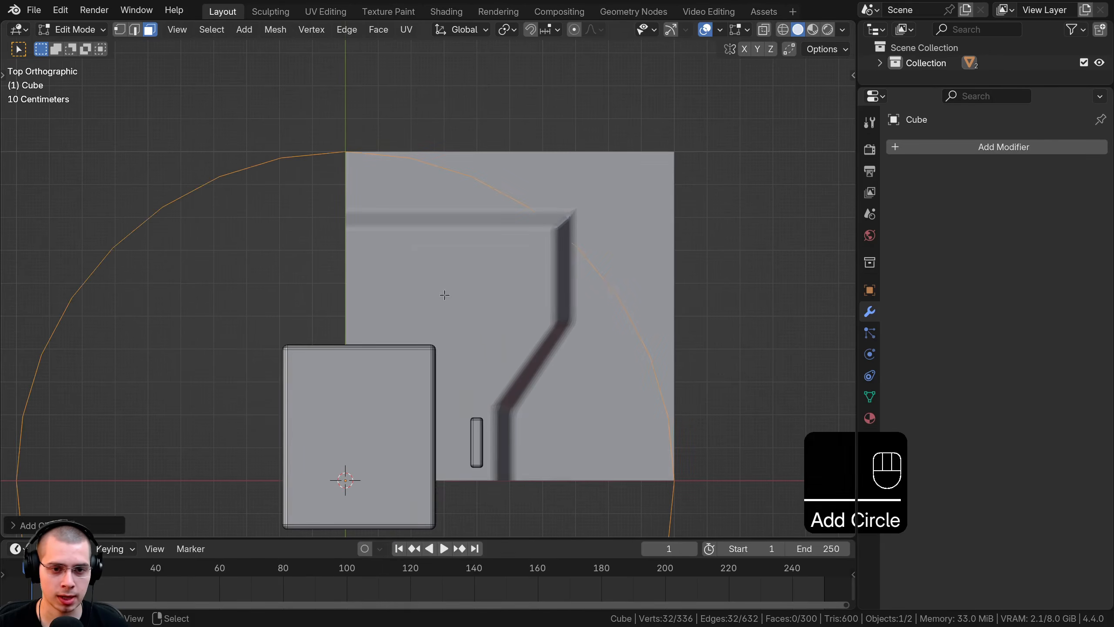
pyautogui.scroll(-4, 424, 284)
pyautogui.press('g')
pyautogui.click(413, 212)
pyautogui.press('s')
pyautogui.click(301, 213)
pyautogui.keyDown('shift'); pyautogui.moveTo(389, 248); pyautogui.dragTo(520, 296, button='middle'); pyautogui.keyUp('shift')
pyautogui.scroll(2, 520, 295)
pyautogui.press('g')
pyautogui.click(557, 326)
pyautogui.scroll(3, 504, 311)
pyautogui.scroll(3, 501, 310)
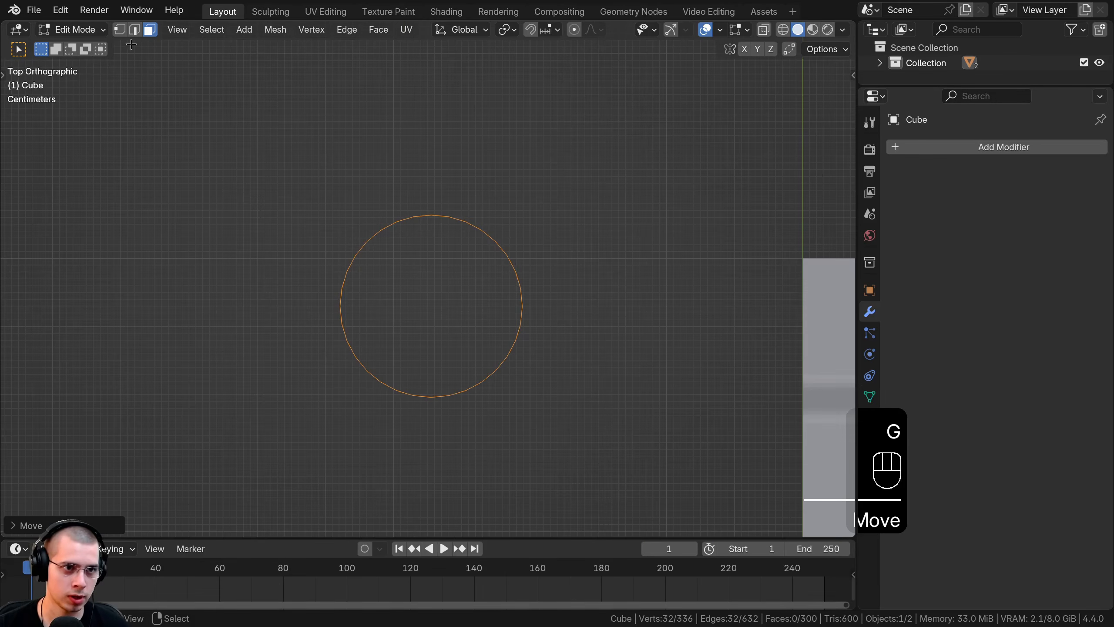
pyautogui.keyDown('shift'); pyautogui.moveTo(332, 259); pyautogui.dragTo(316, 181, button='middle'); pyautogui.keyUp('shift')
pyautogui.scroll(1, 316, 181)
# Step: Box-select the circle's top half in vertex mode and stretch it along Y into a capsule
pyautogui.click(117, 31)
pyautogui.press('a')
pyautogui.press('a')
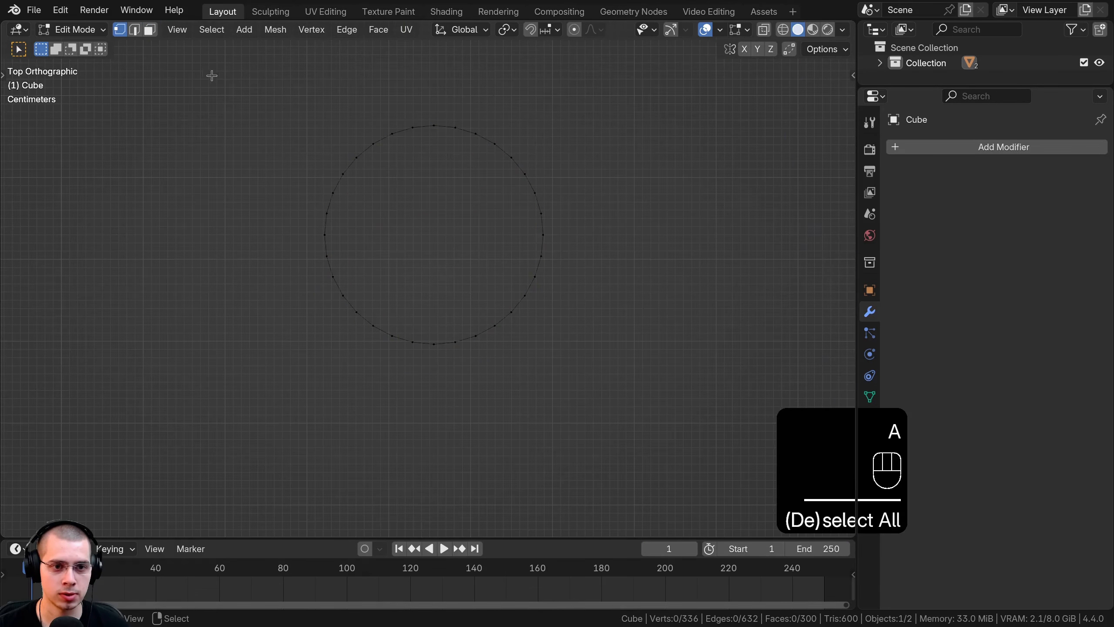
pyautogui.press('b')
pyautogui.moveTo(207, 86); pyautogui.dragTo(588, 240)
pyautogui.moveTo(588, 240); pyautogui.dragTo(588, 241)
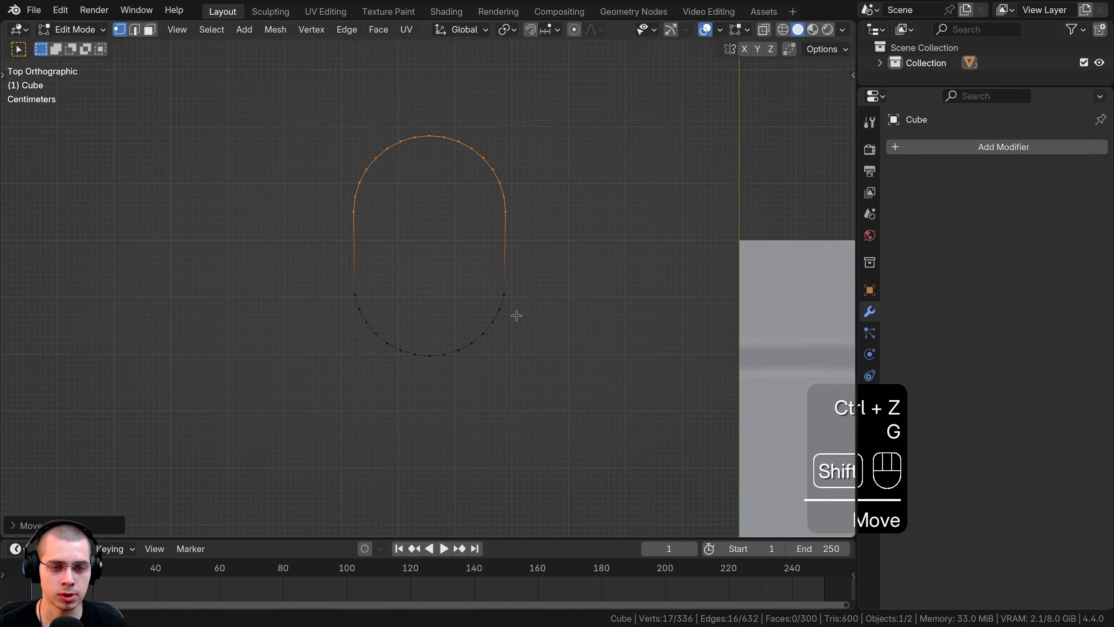
pyautogui.keyDown('shift'); pyautogui.moveTo(514, 316); pyautogui.dragTo(502, 434, button='middle'); pyautogui.keyUp('shift')
pyautogui.press('g')
pyautogui.press('y')
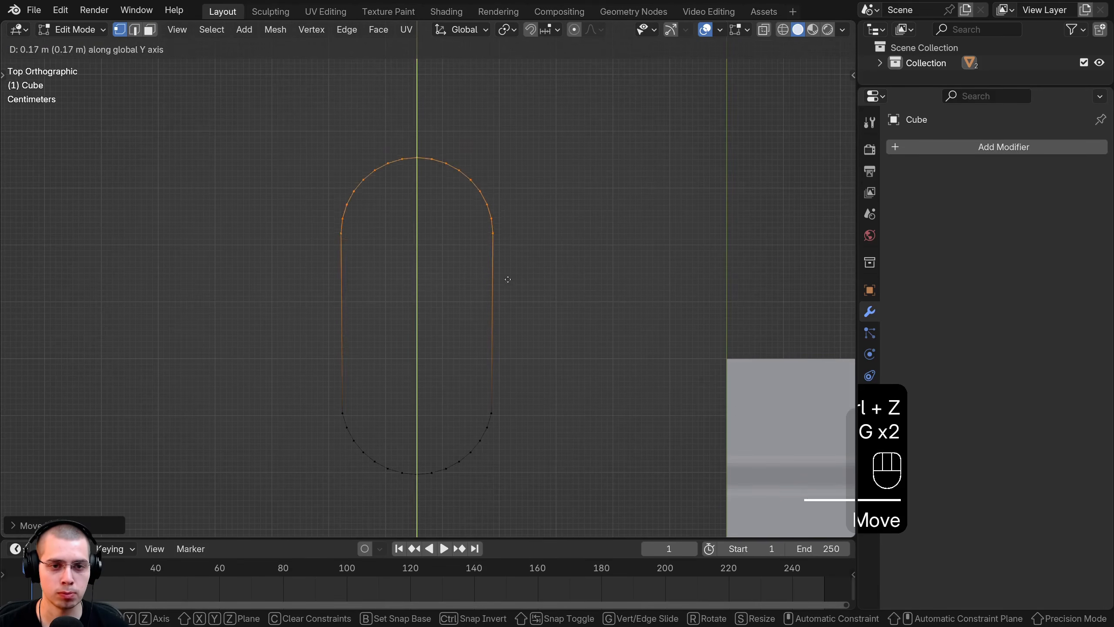
pyautogui.click(520, 179)
pyautogui.scroll(-4, 520, 246)
pyautogui.press('g')
pyautogui.press('y')
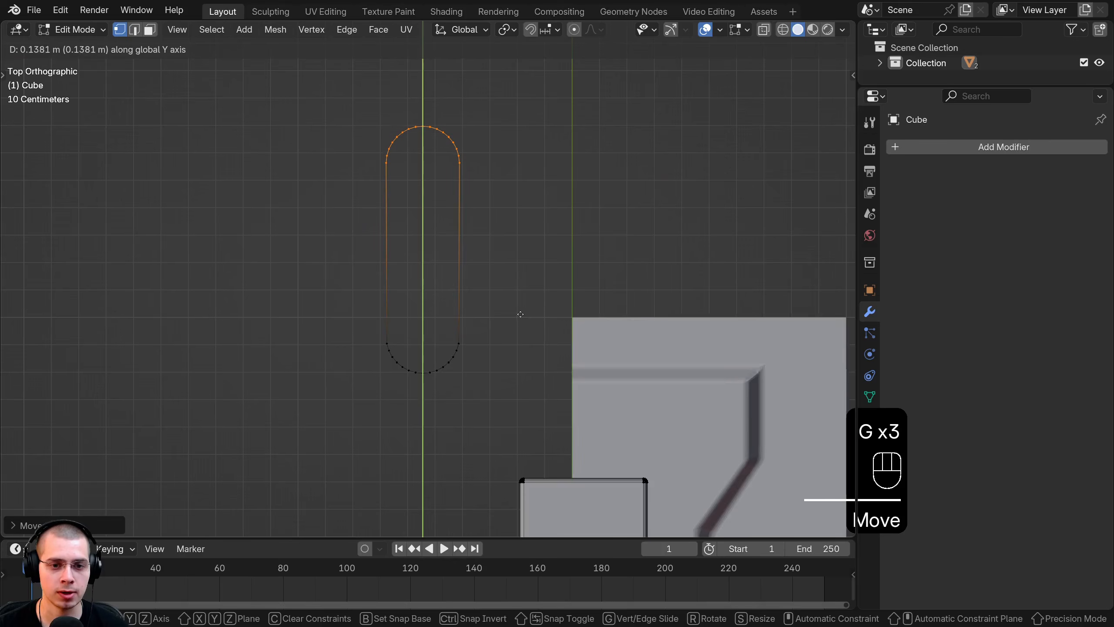
pyautogui.click(520, 314)
# Step: Fill the capsule outline with a face, shrink it and place it onto the panel
pyautogui.press('l')
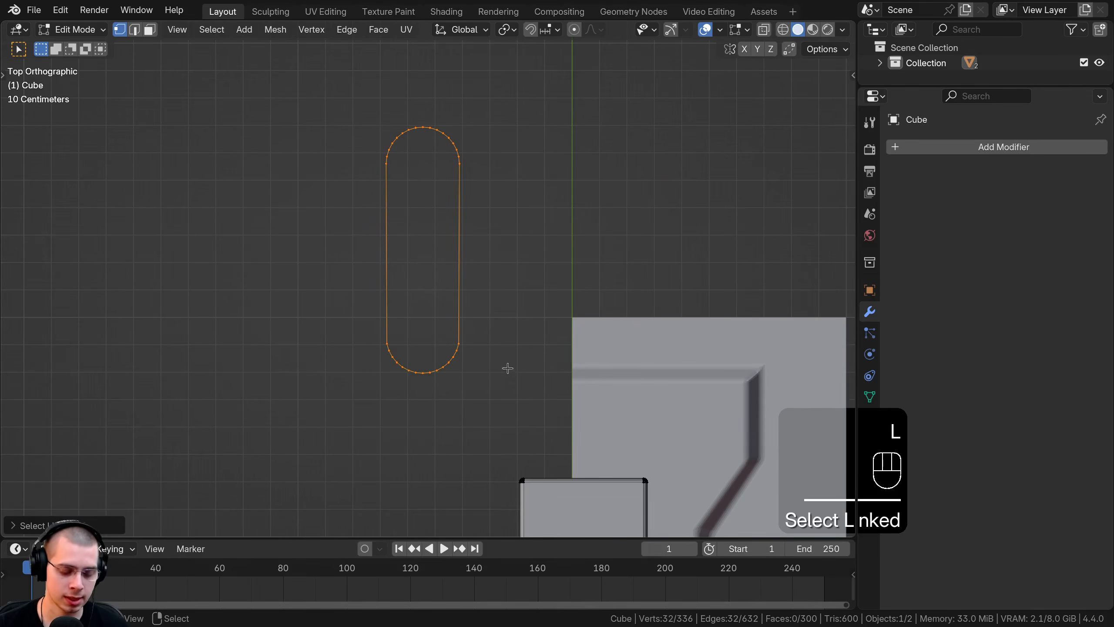
pyautogui.press('f')
pyautogui.keyDown('shift'); pyautogui.moveTo(606, 240); pyautogui.dragTo(497, 192, button='middle'); pyautogui.keyUp('shift')
pyautogui.press('s')
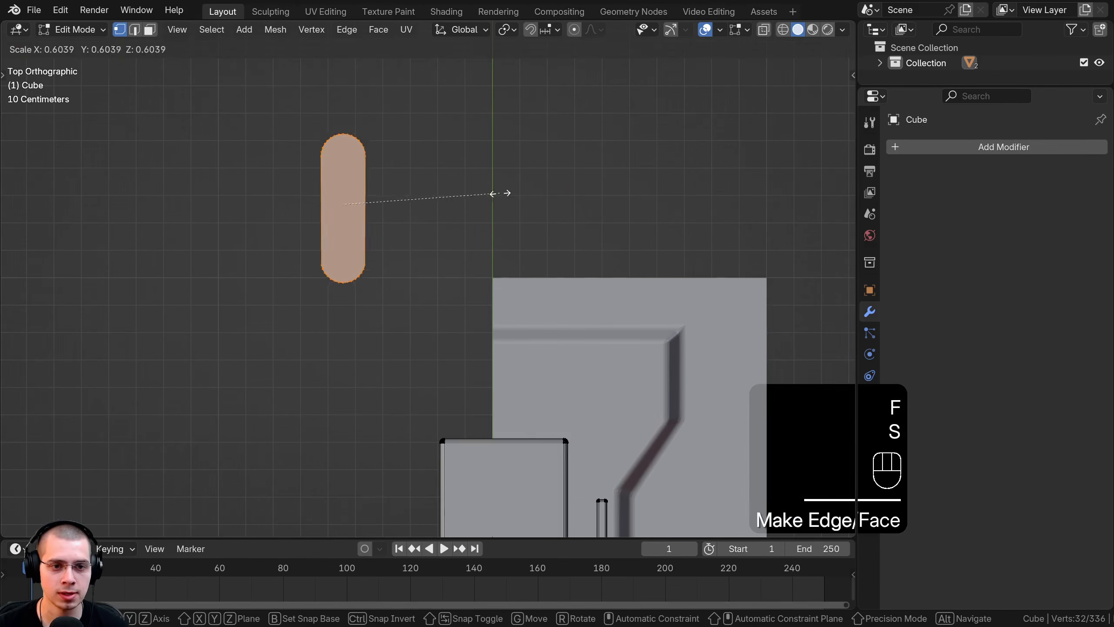
pyautogui.keyDown('shift'); pyautogui.click(349, 192); pyautogui.keyUp('shift')
pyautogui.keyDown('shift'); pyautogui.moveTo(349, 192); pyautogui.dragTo(324, 172, button='middle'); pyautogui.keyUp('shift')
pyautogui.press('g')
pyautogui.keyDown('shift'); pyautogui.click(680, 382); pyautogui.keyUp('shift')
pyautogui.keyDown('shift'); pyautogui.moveTo(623, 368); pyautogui.dragTo(588, 353, button='middle'); pyautogui.keyUp('shift')
pyautogui.press('g')
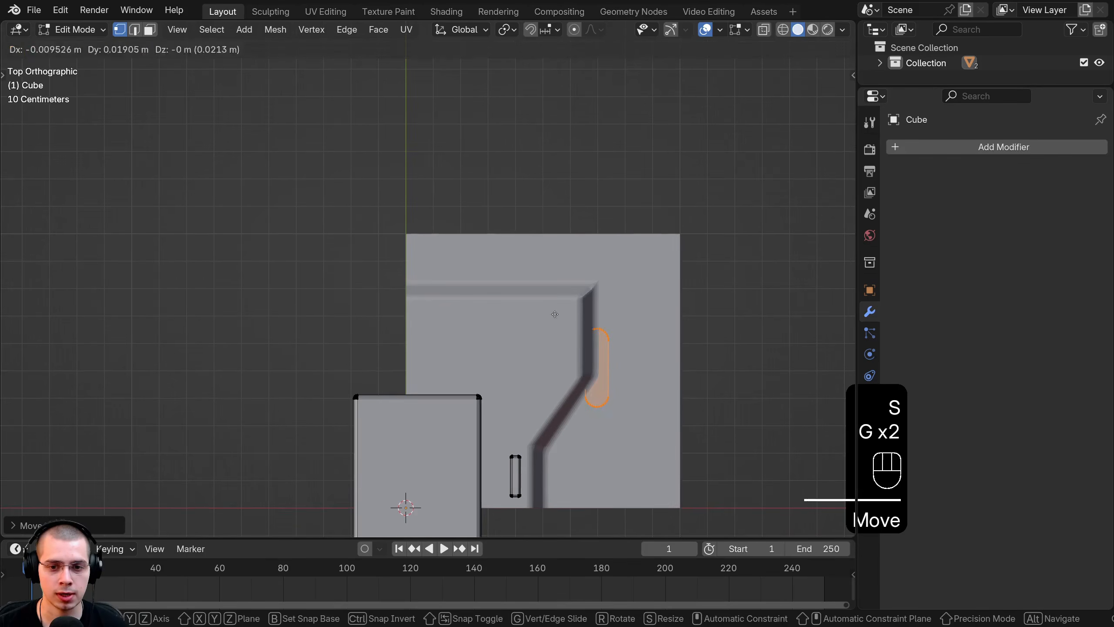
pyautogui.click(500, 260)
# Step: In wireframe view, select the capsule's top vertices and lengthen it along Y
pyautogui.hotkey('shift', 'z')
pyautogui.keyDown('shift'); pyautogui.moveTo(452, 306); pyautogui.dragTo(373, 253, button='middle'); pyautogui.keyUp('shift')
pyautogui.scroll(4, 373, 252)
pyautogui.keyDown('shift'); pyautogui.moveTo(542, 241); pyautogui.dragTo(521, 246, button='middle'); pyautogui.keyUp('shift')
pyautogui.hotkey('alt', 'a')
pyautogui.moveTo(427, 132); pyautogui.dragTo(597, 229)
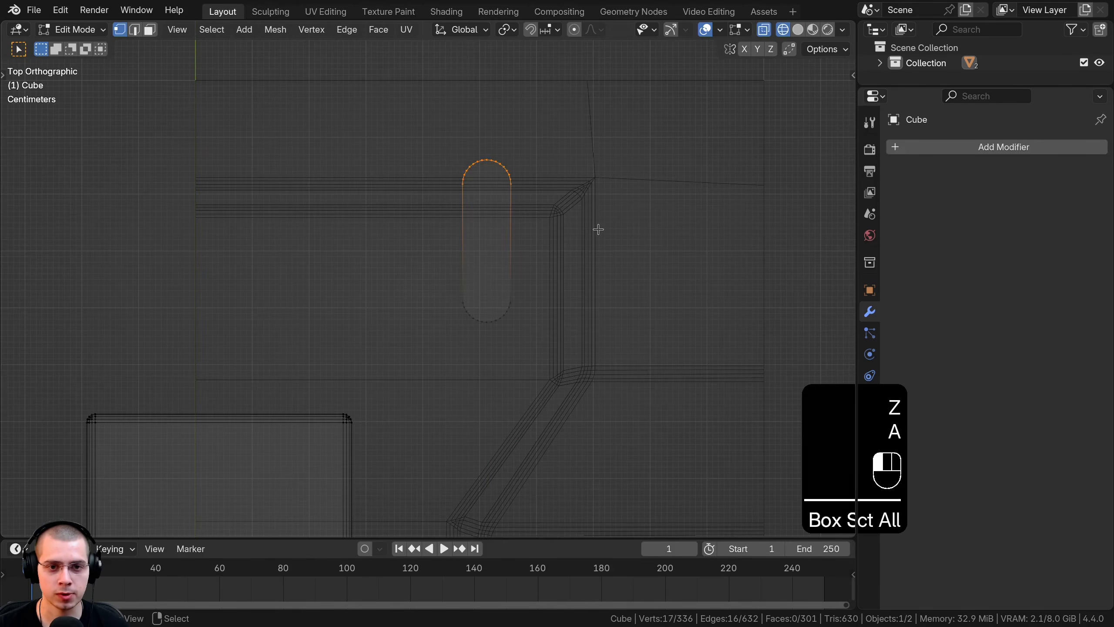
pyautogui.press('g')
pyautogui.press('y')
pyautogui.click(593, 190)
# Step: Rotate the capsule 45°, shrink it, and settle it on the panel surface along Z
pyautogui.press('b')
pyautogui.moveTo(589, 85); pyautogui.dragTo(402, 331)
pyautogui.write('r')
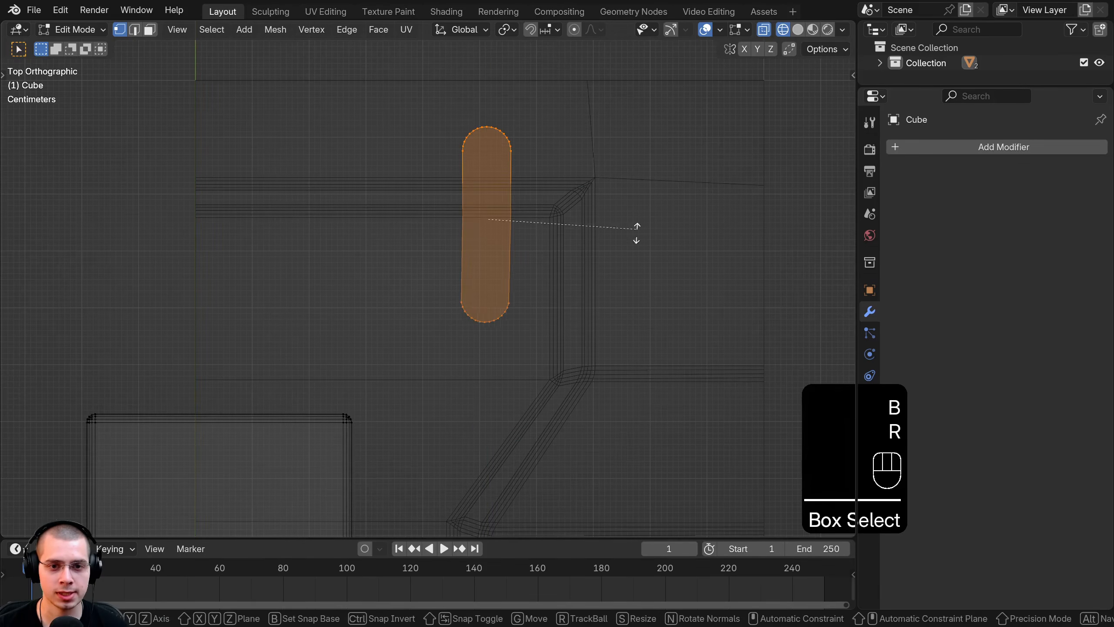
pyautogui.write('45')
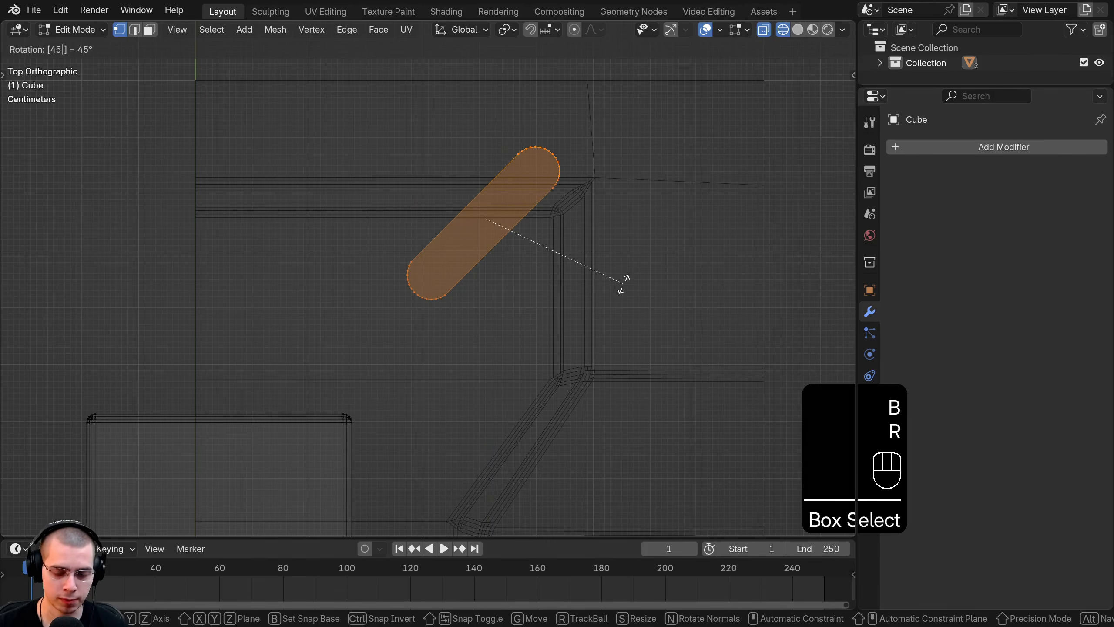
pyautogui.click(651, 267)
pyautogui.press('s')
pyautogui.click(587, 298)
pyautogui.press('g')
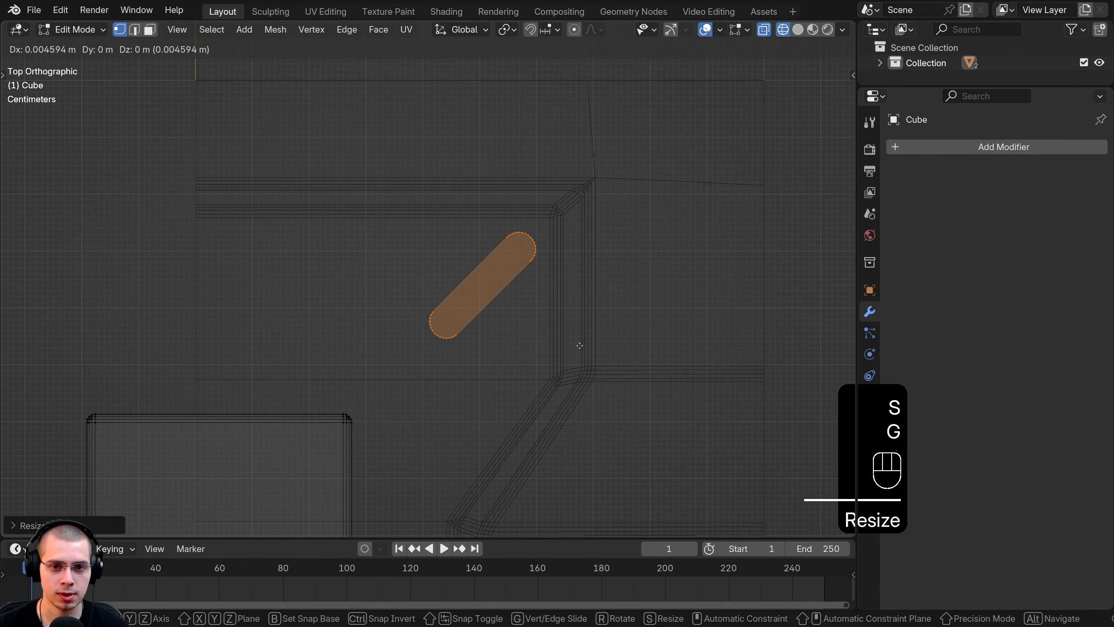
pyautogui.click(581, 343)
pyautogui.moveTo(579, 362); pyautogui.dragTo(540, 325, button='middle')
pyautogui.press('z')
pyautogui.moveTo(609, 443); pyautogui.dragTo(592, 406, button='middle')
pyautogui.press('g')
pyautogui.press('z')
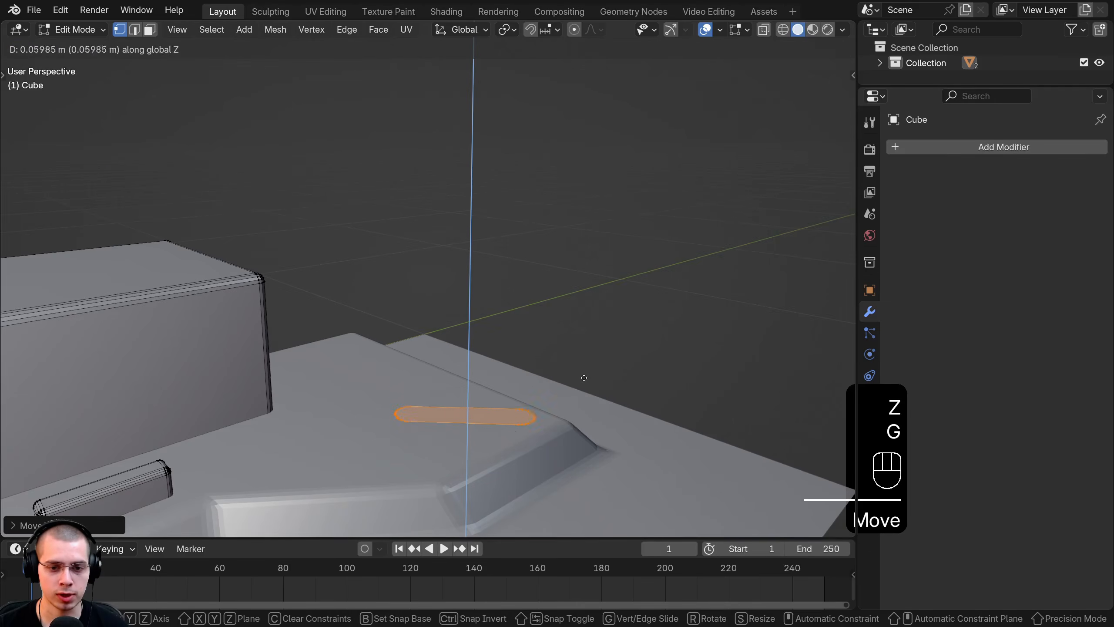
pyautogui.click(579, 373)
# Step: Extrude the capsule into a block, bevel its edge loop, and recalculate all normals outward
pyautogui.keyDown('shift'); pyautogui.moveTo(557, 371); pyautogui.dragTo(498, 274, button='middle'); pyautogui.keyUp('shift')
pyautogui.scroll(2, 619, 340)
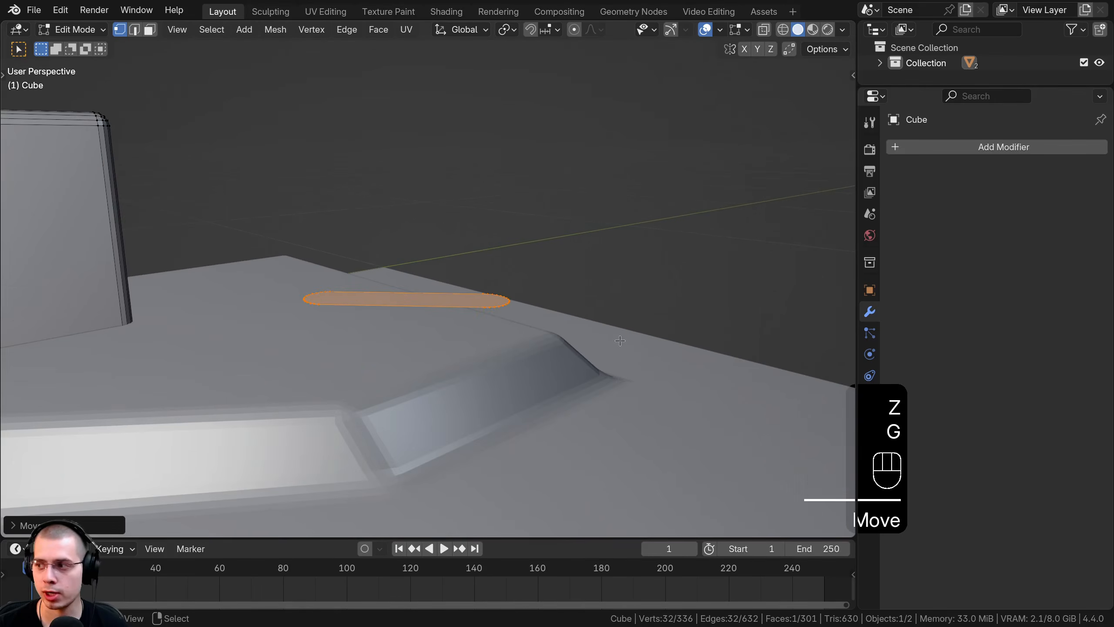
pyautogui.moveTo(620, 341); pyautogui.dragTo(613, 271, button='middle')
pyautogui.press('e')
pyautogui.click(545, 337)
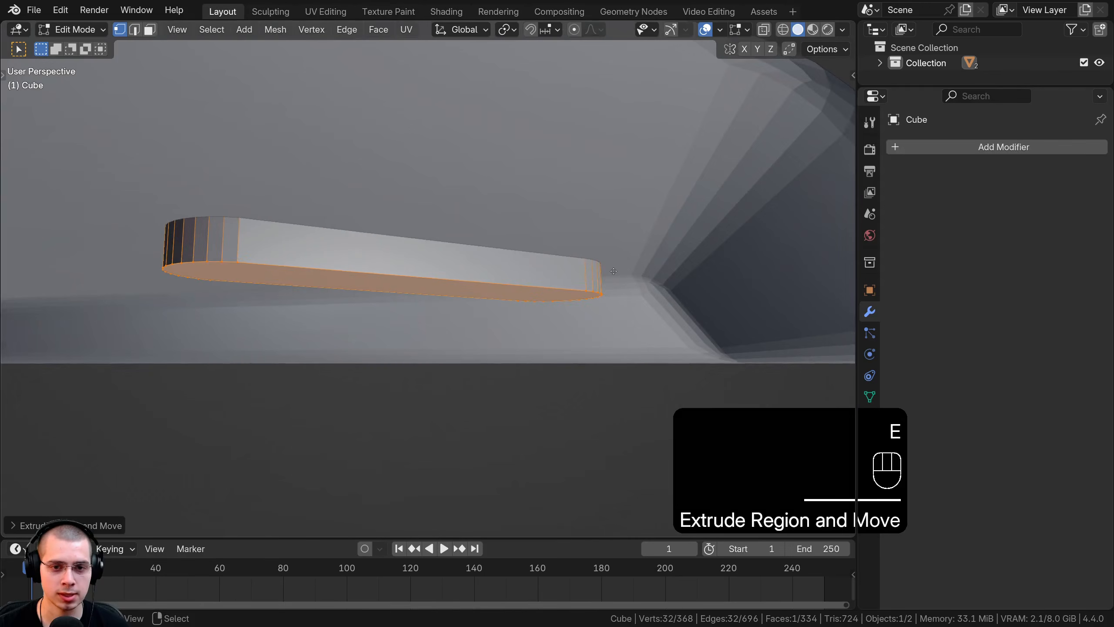
pyautogui.press('g')
pyautogui.click(614, 271)
pyautogui.hotkey('ctrl', 'b')
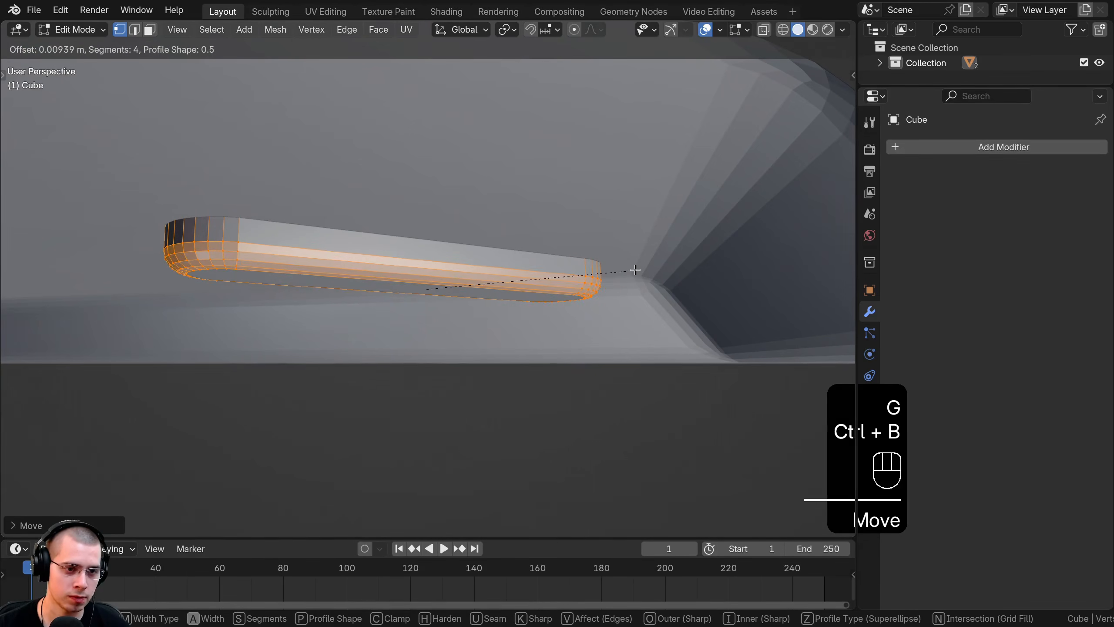
pyautogui.click(635, 269)
pyautogui.press('a')
pyautogui.press('a')
pyautogui.moveTo(634, 269); pyautogui.dragTo(493, 346, button='middle')
pyautogui.hotkey('shift', 'n')
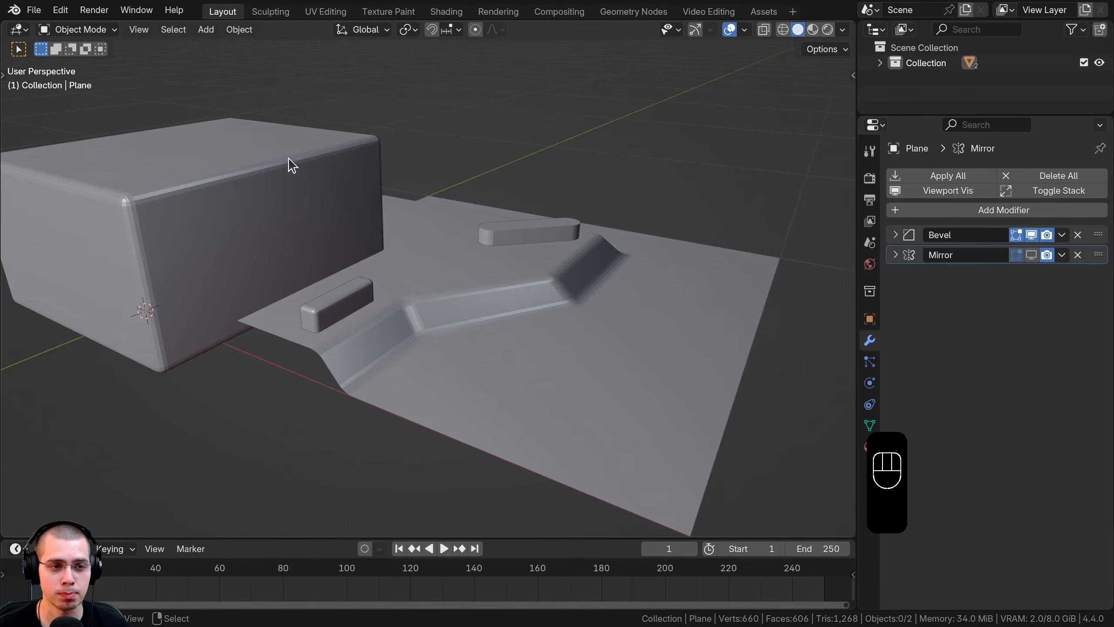
# Step: Select the plane, apply its Bevel modifier, and open the Add Modifier list
pyautogui.click(352, 238)
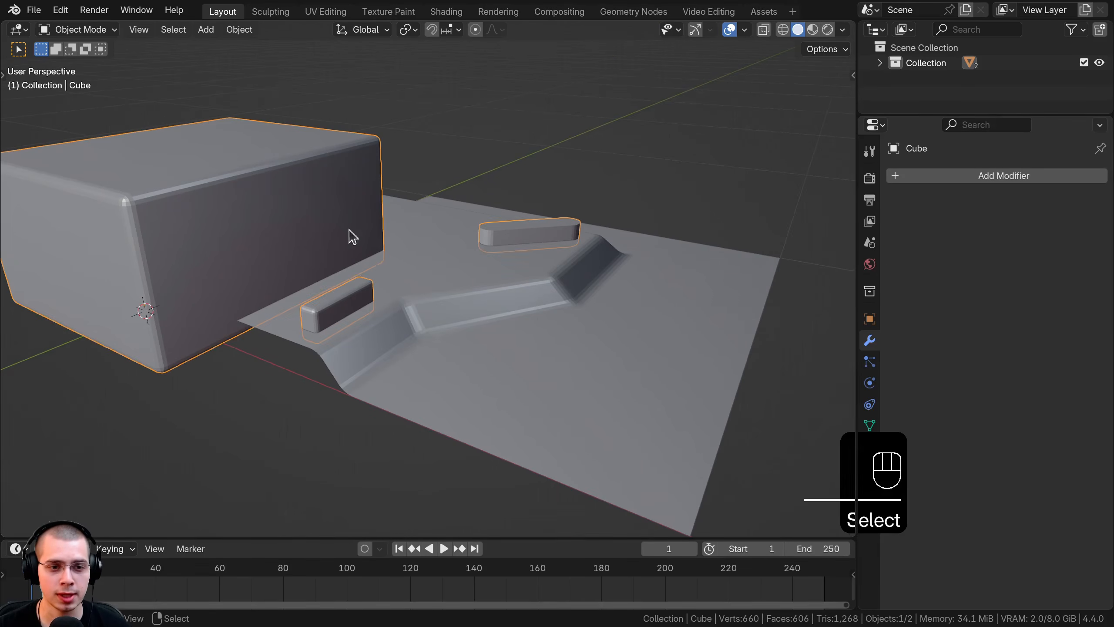
pyautogui.click(556, 287)
pyautogui.scroll(3, 528, 289)
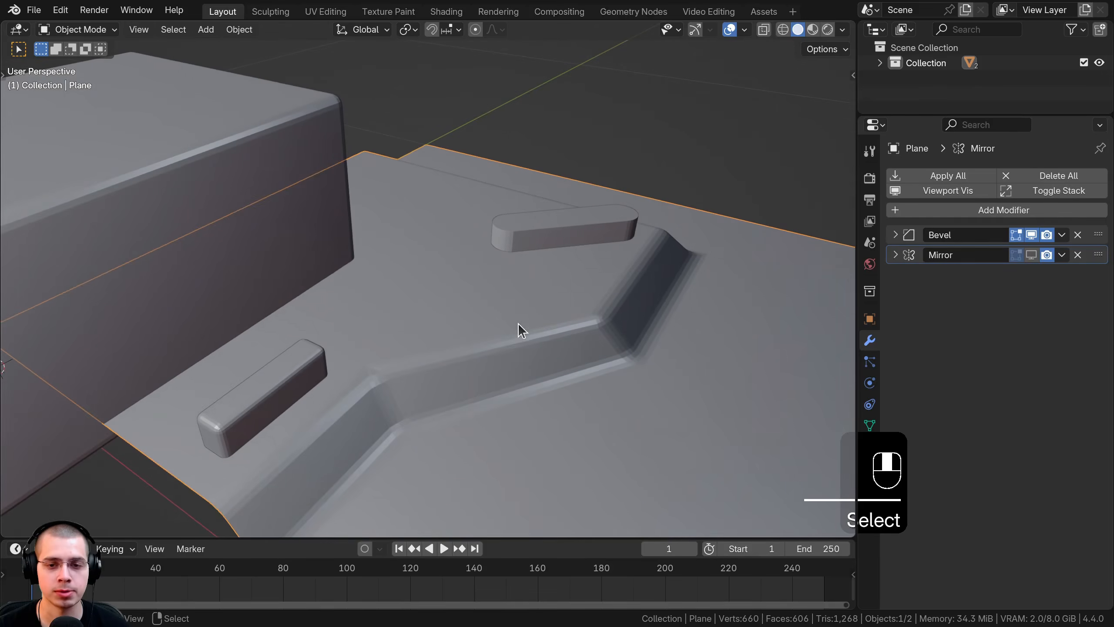
pyautogui.click(896, 235)
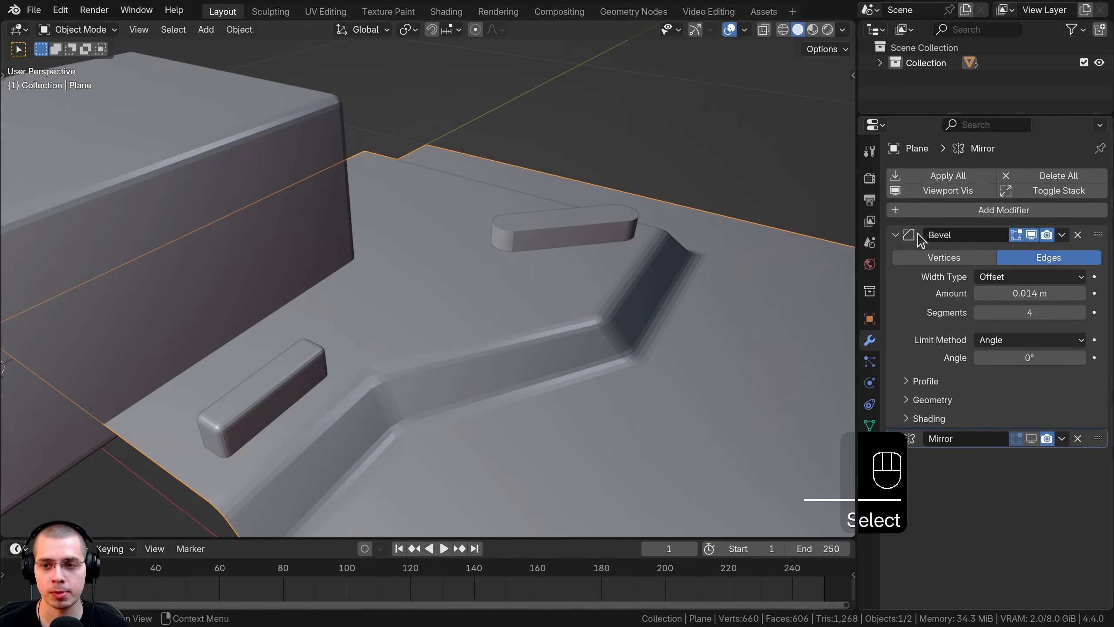
pyautogui.click(1061, 236)
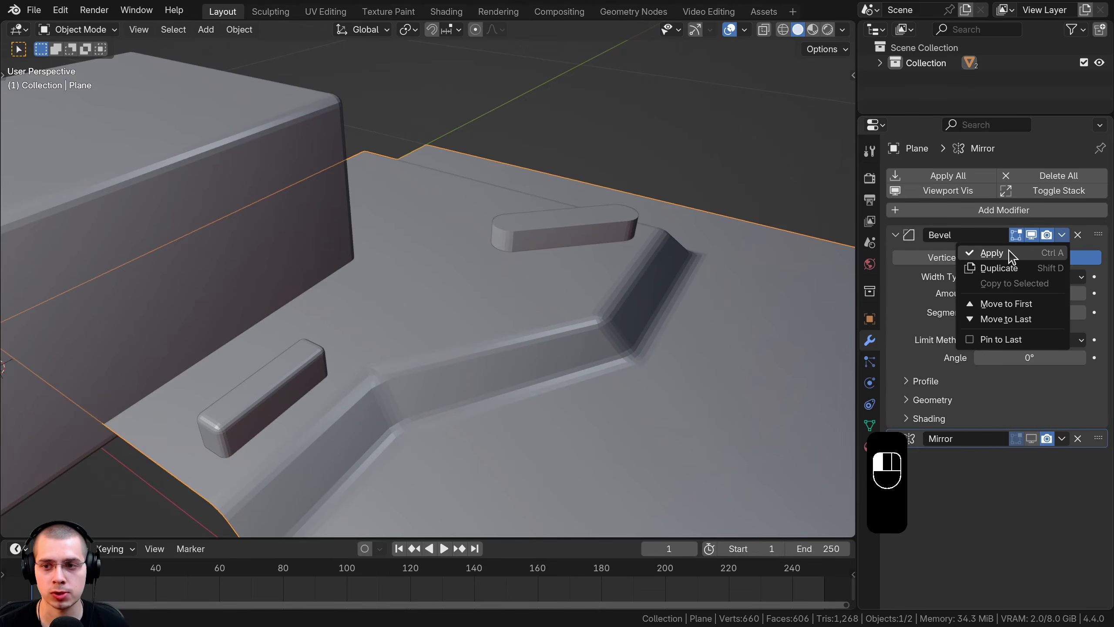
pyautogui.click(992, 252)
pyautogui.scroll(-2, 413, 251)
pyautogui.click(956, 213)
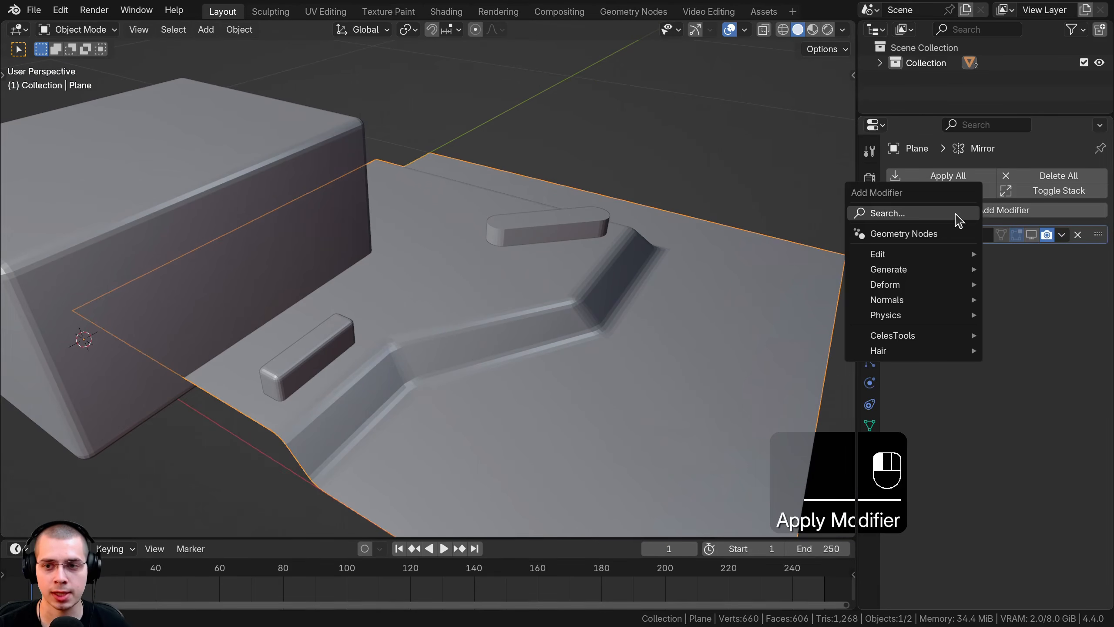
# Step: Add a Boolean modifier with the Cube as cutter, apply it, then select the cube
pyautogui.write('boo')
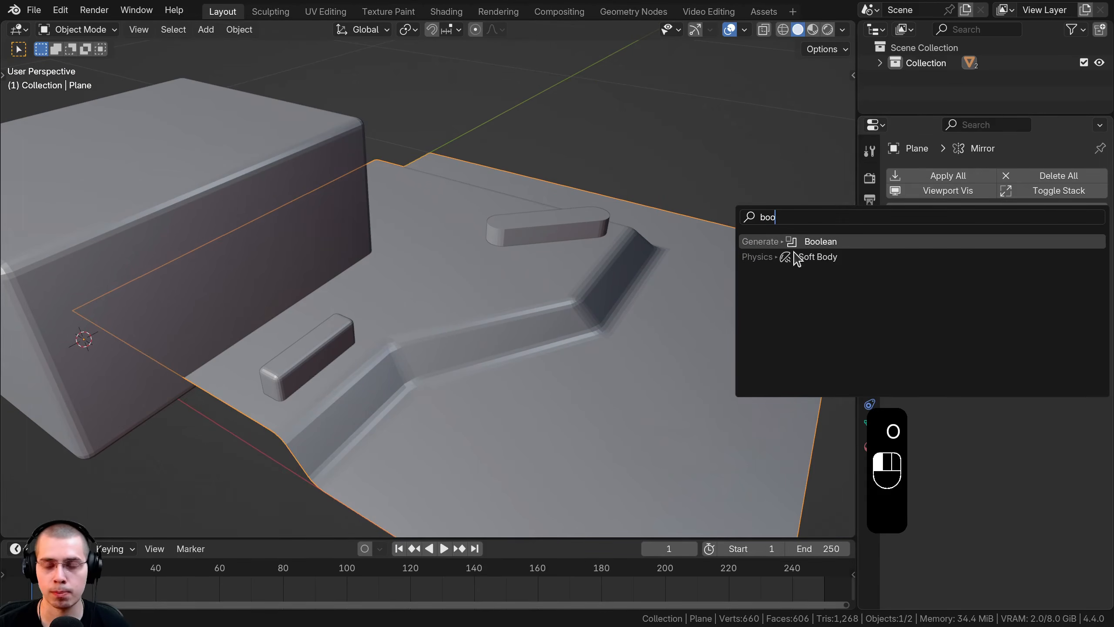
pyautogui.click(795, 252)
pyautogui.click(1078, 316)
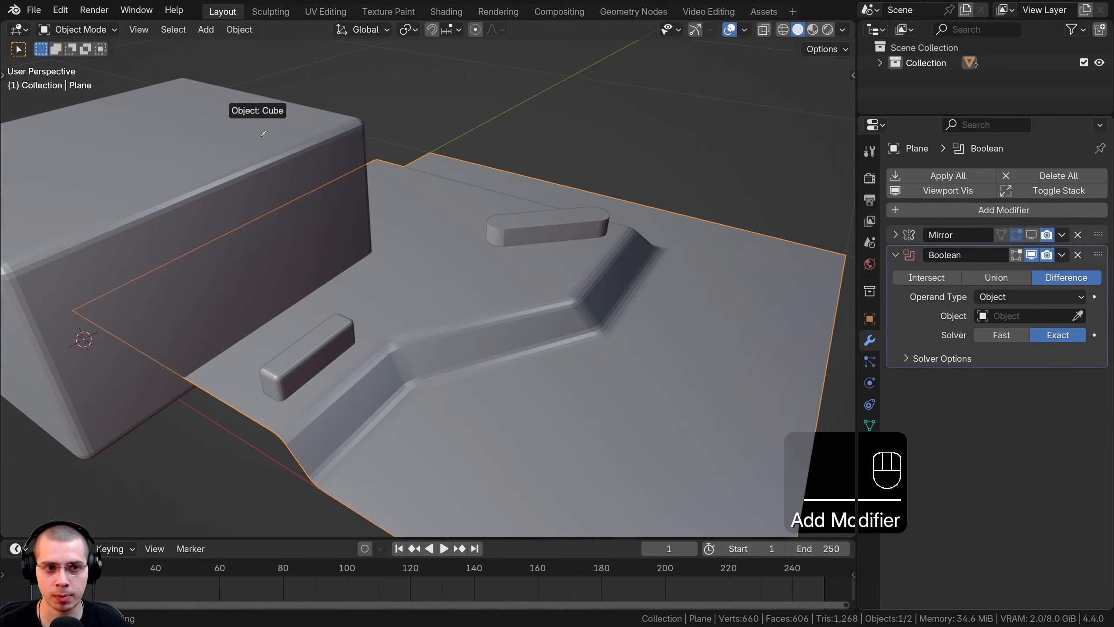
pyautogui.click(308, 133)
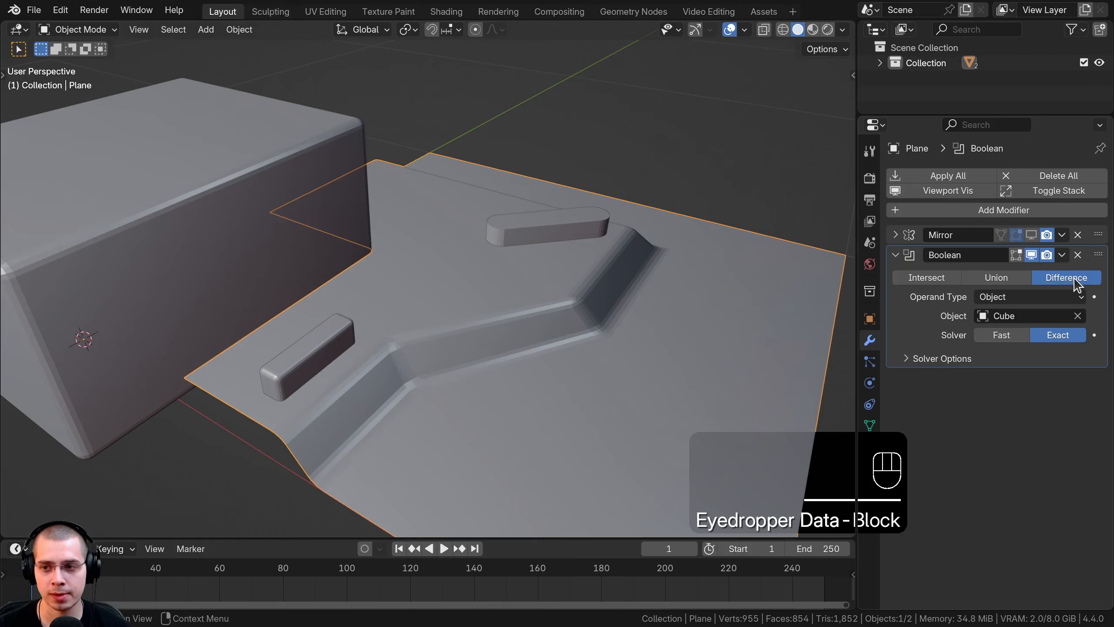
pyautogui.click(1062, 255)
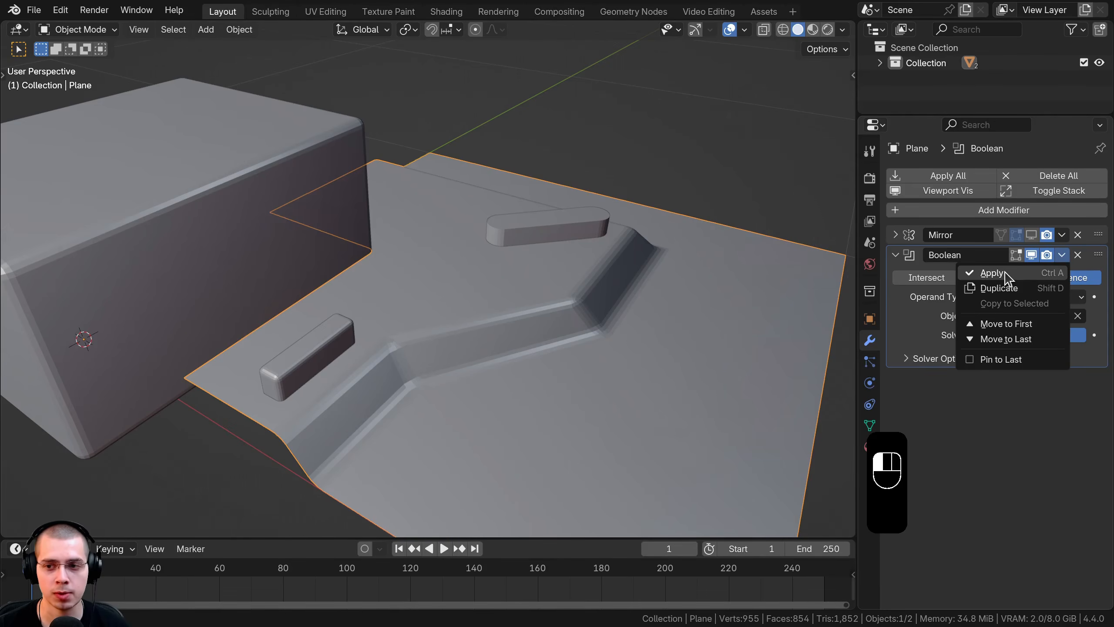
pyautogui.click(992, 273)
pyautogui.moveTo(354, 275); pyautogui.dragTo(379, 170, button='middle')
pyautogui.click(356, 181)
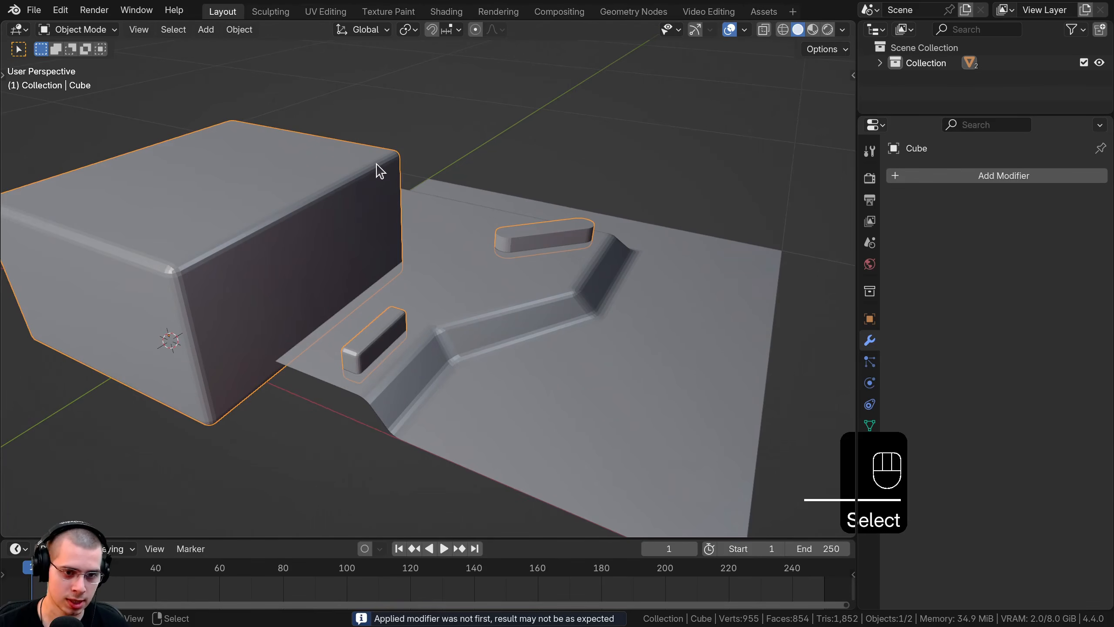
# Step: Move the Cube into a new 'Boolean' collection and exclude that collection from the view layer
pyautogui.press('m')
pyautogui.click(336, 166)
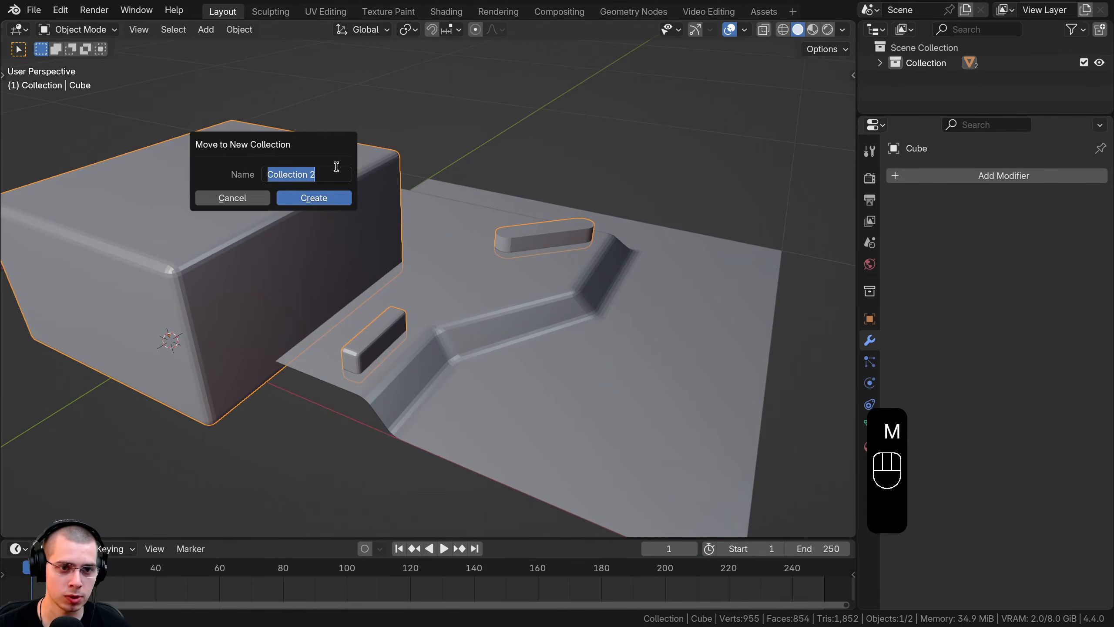
pyautogui.write('Boolean')
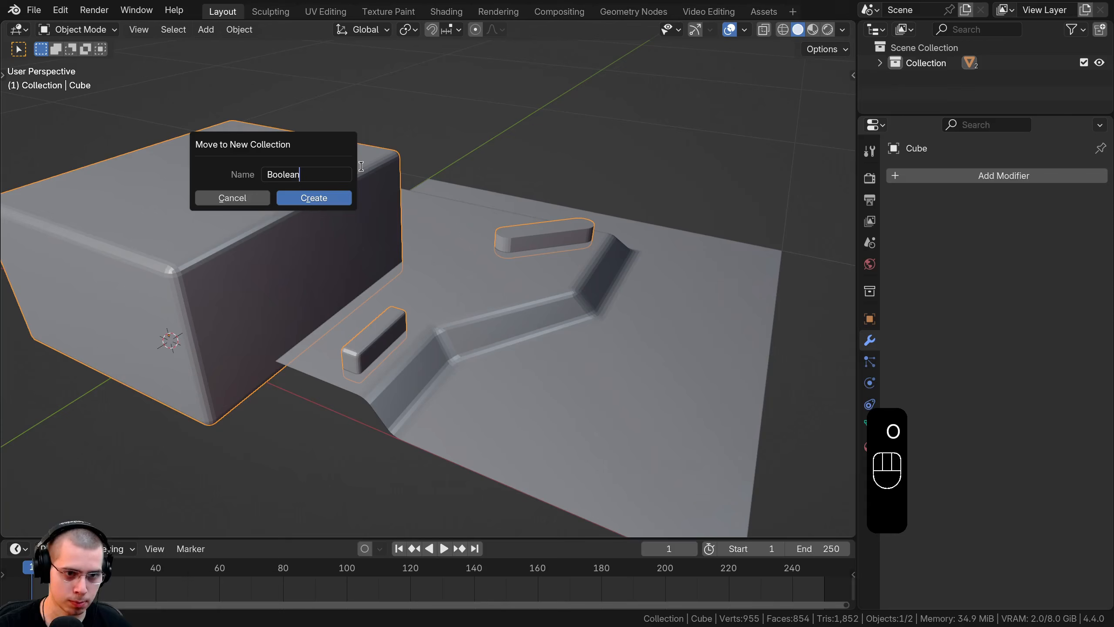
pyautogui.click(315, 198)
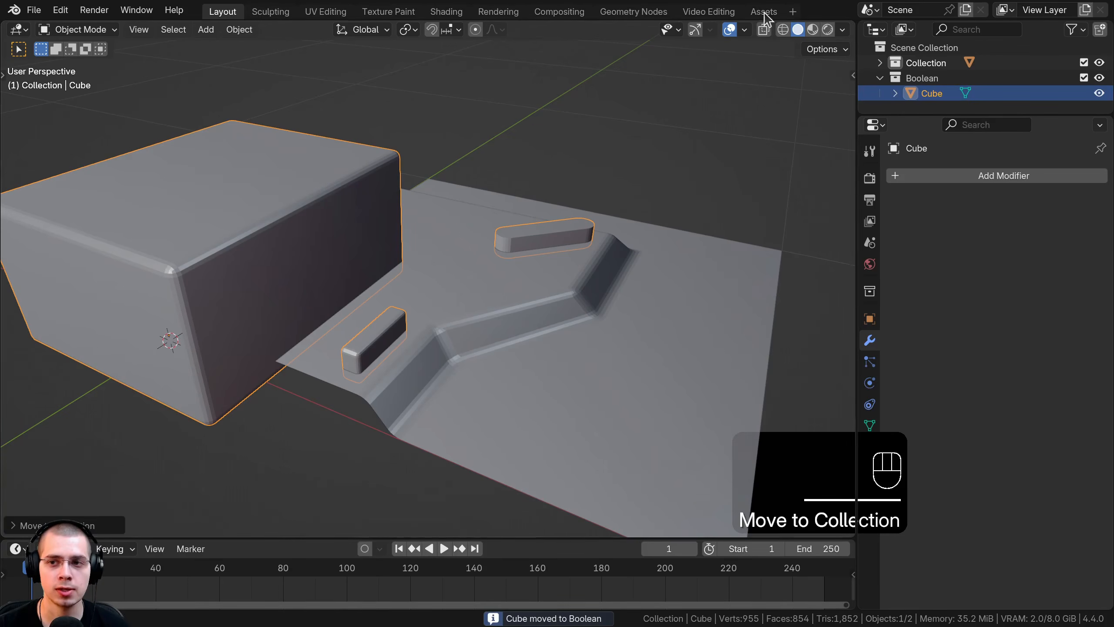
pyautogui.click(880, 78)
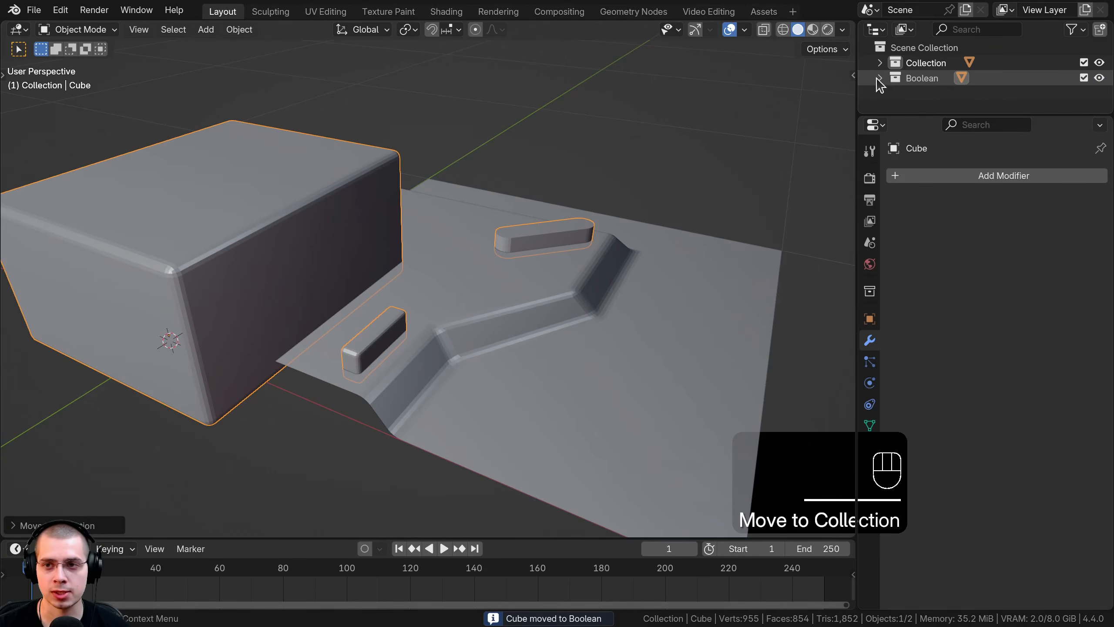
pyautogui.click(1084, 79)
# Step: In the plane's Edit Mode, select the edge loop along the first slot's top rim
pyautogui.click(574, 410)
pyautogui.moveTo(508, 299); pyautogui.dragTo(557, 379, button='middle')
pyautogui.press('Tab')
pyautogui.scroll(2, 515, 278)
pyautogui.press('a')
pyautogui.scroll(4, 515, 281)
pyautogui.scroll(-4, 536, 289)
pyautogui.moveTo(536, 290); pyautogui.dragTo(375, 337, button='middle')
pyautogui.keyDown('shift'); pyautogui.moveTo(375, 337); pyautogui.dragTo(396, 331, button='middle'); pyautogui.keyUp('shift')
pyautogui.keyDown('shift'); pyautogui.moveTo(359, 397); pyautogui.dragTo(411, 276, button='middle'); pyautogui.keyUp('shift')
pyautogui.scroll(3, 464, 335)
pyautogui.scroll(2, 461, 303)
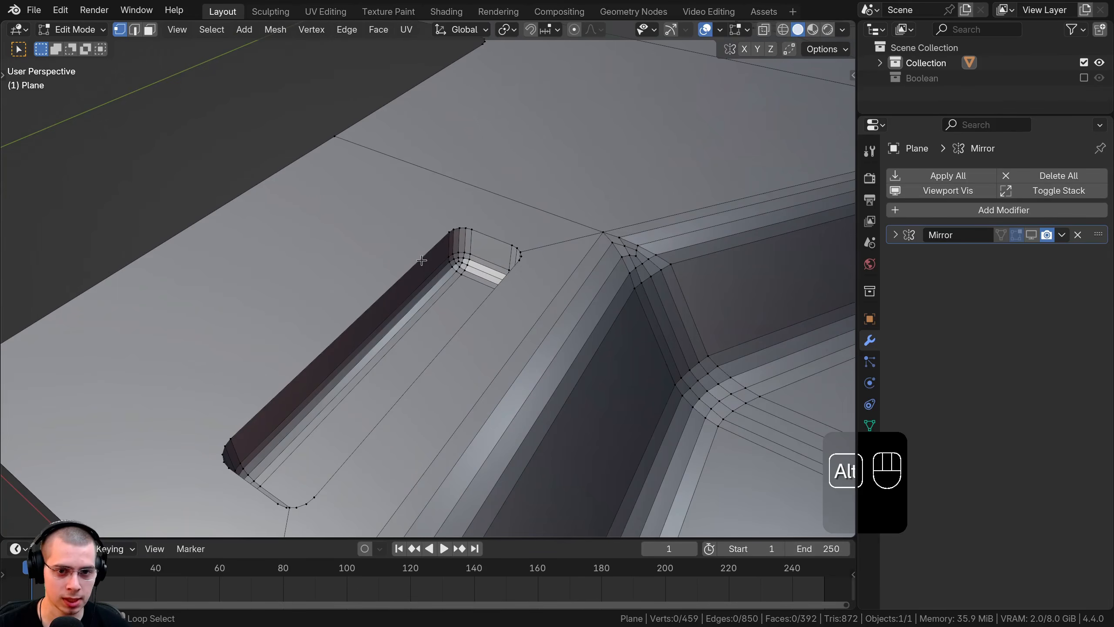
pyautogui.keyDown('alt'); pyautogui.click(422, 260); pyautogui.keyUp('alt')
# Step: Bevel the first slot's rim loop with 4 segments, about 0.0058 m wide
pyautogui.moveTo(511, 419); pyautogui.dragTo(590, 395, button='middle')
pyautogui.keyDown('shift'); pyautogui.moveTo(482, 456); pyautogui.dragTo(465, 433, button='middle'); pyautogui.keyUp('shift')
pyautogui.scroll(2, 476, 395)
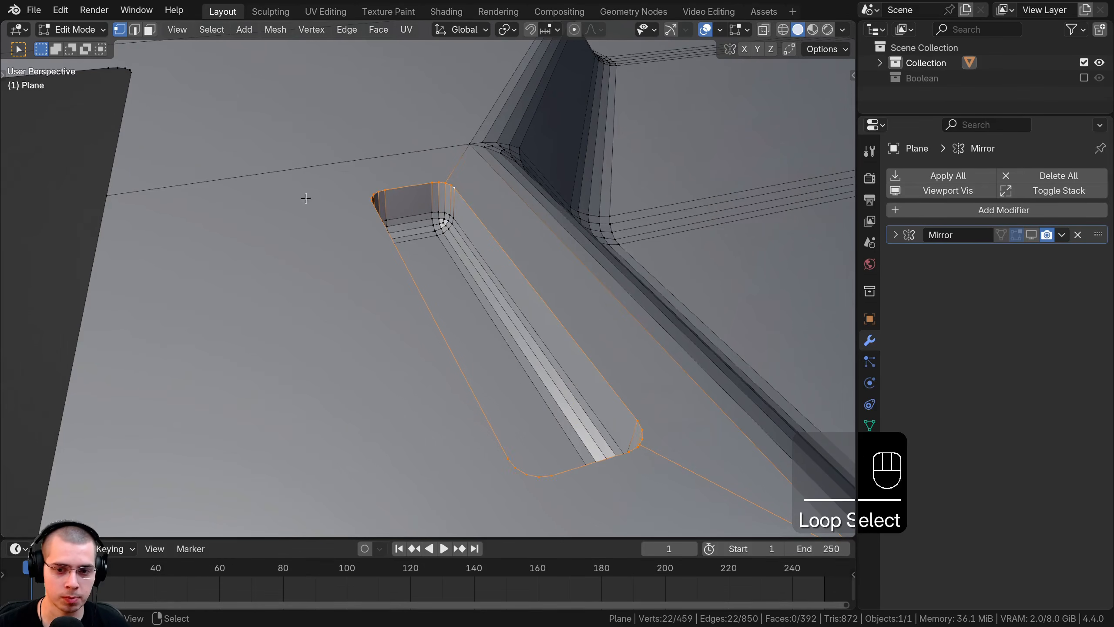
pyautogui.scroll(-2, 588, 369)
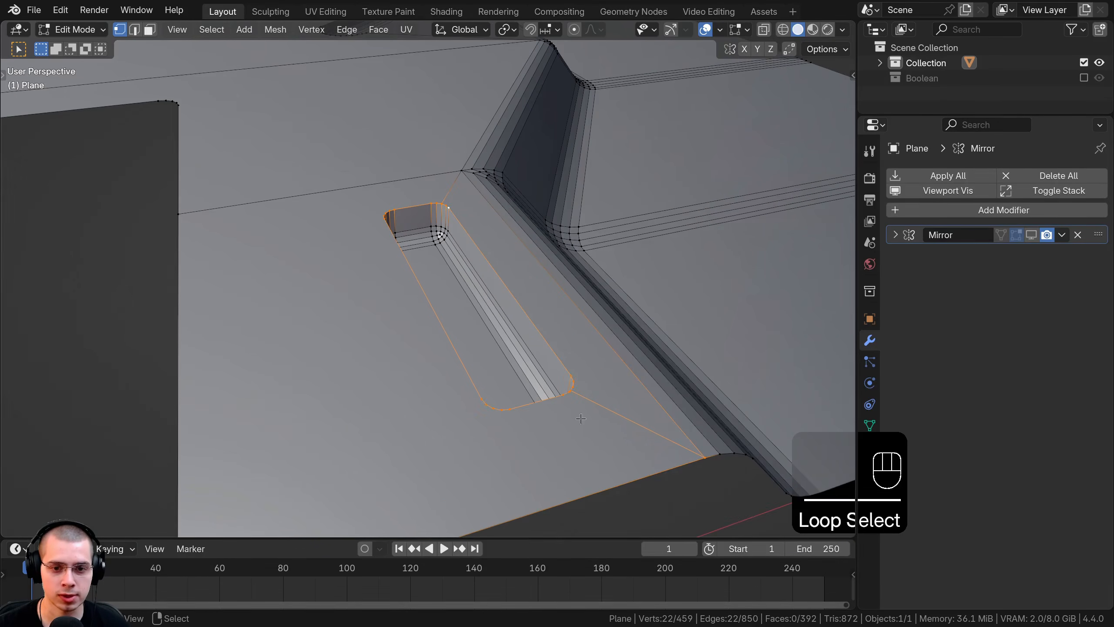
pyautogui.keyDown('shift'); pyautogui.moveTo(581, 419); pyautogui.dragTo(559, 396, button='middle'); pyautogui.keyUp('shift')
pyautogui.hotkey('ctrl', 'z')
pyautogui.keyDown('shift'); pyautogui.moveTo(630, 362); pyautogui.dragTo(628, 367, button='middle'); pyautogui.keyUp('shift')
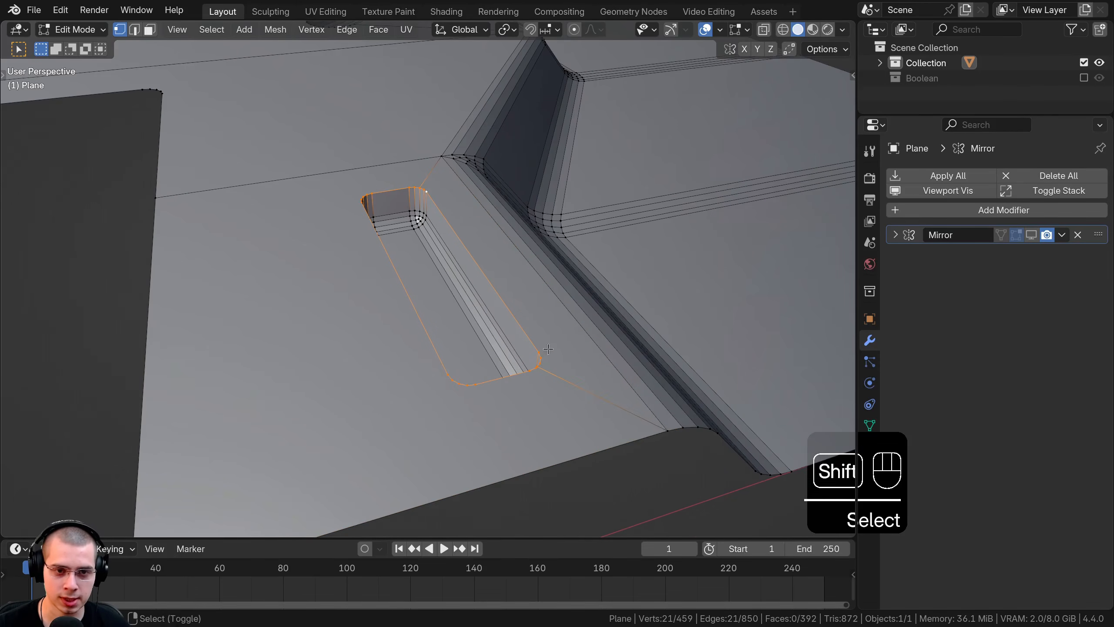
pyautogui.press('z')
pyautogui.click(299, 328)
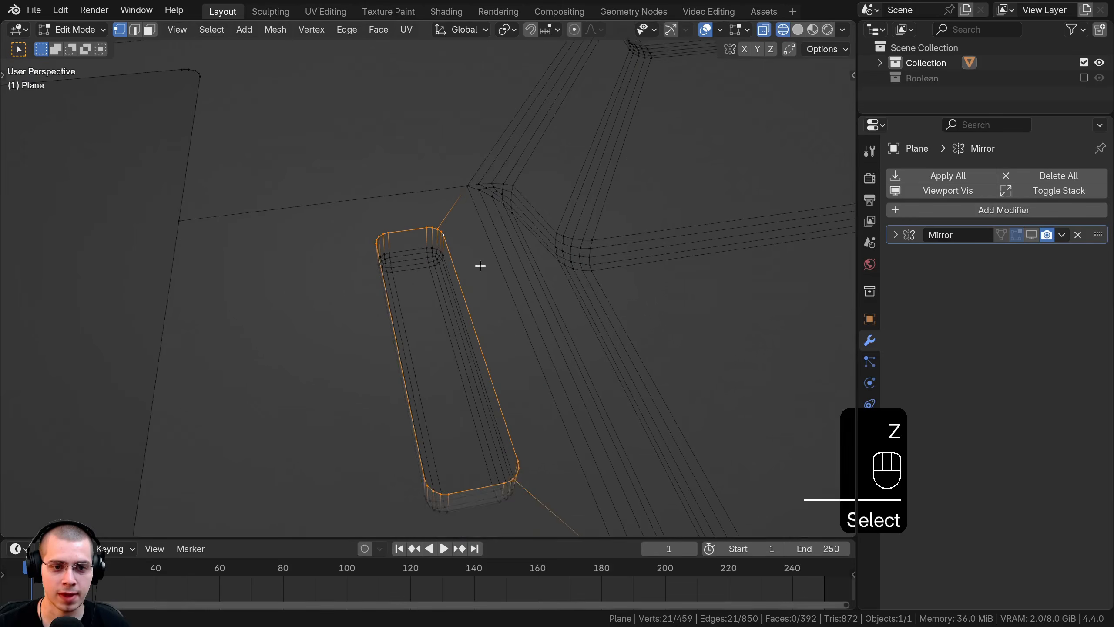
pyautogui.hotkey('shift', 'z')
pyautogui.scroll(3, 585, 245)
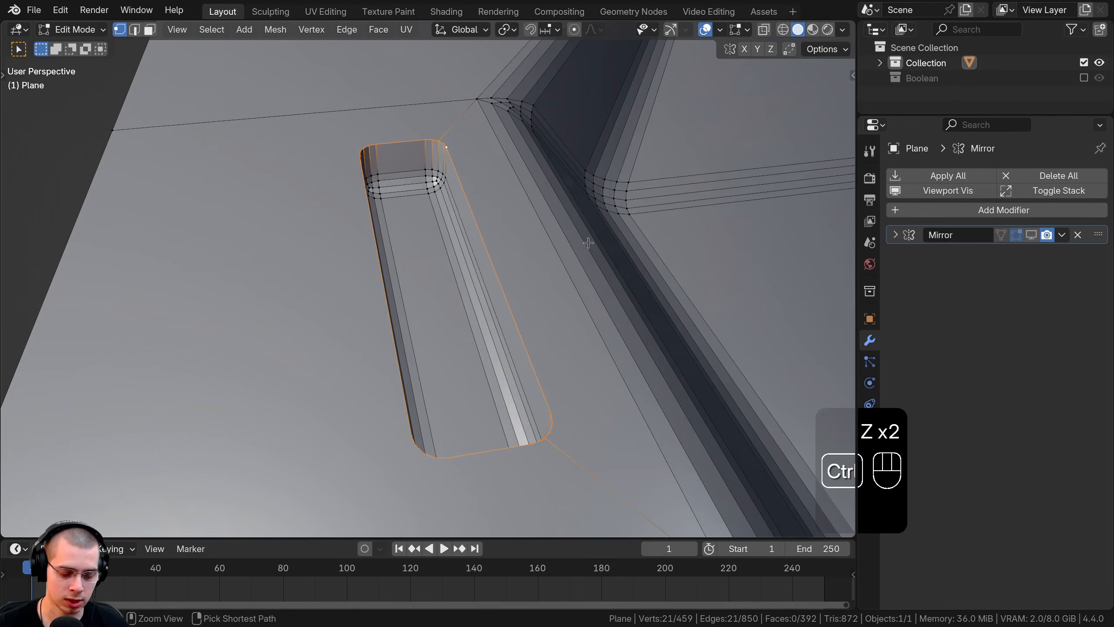
pyautogui.hotkey('ctrl', 'b')
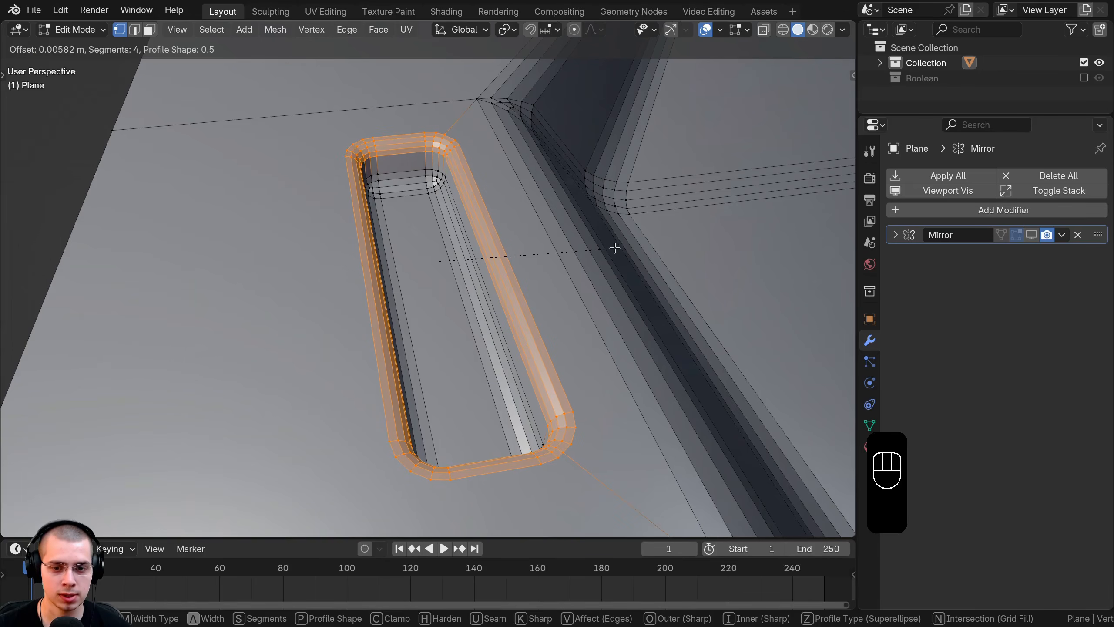
pyautogui.click(615, 248)
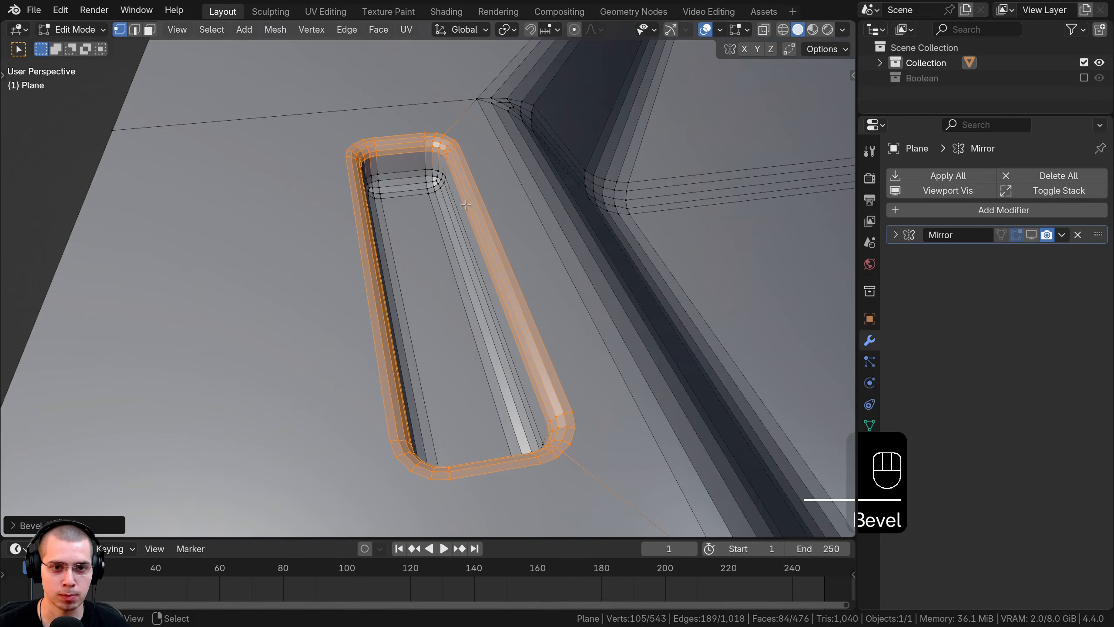
# Step: Select the other slot's two rim edge loops and try a bevel, then undo it
pyautogui.press('Tab')
pyautogui.scroll(-6, 458, 171)
pyautogui.moveTo(477, 177); pyautogui.dragTo(419, 317, button='middle')
pyautogui.scroll(1, 355, 300)
pyautogui.press('Tab')
pyautogui.keyDown('shift'); pyautogui.moveTo(406, 145); pyautogui.dragTo(318, 250, button='middle'); pyautogui.keyUp('shift')
pyautogui.scroll(5, 416, 252)
pyautogui.keyDown('shift'); pyautogui.moveTo(416, 251); pyautogui.dragTo(423, 216, button='middle'); pyautogui.keyUp('shift')
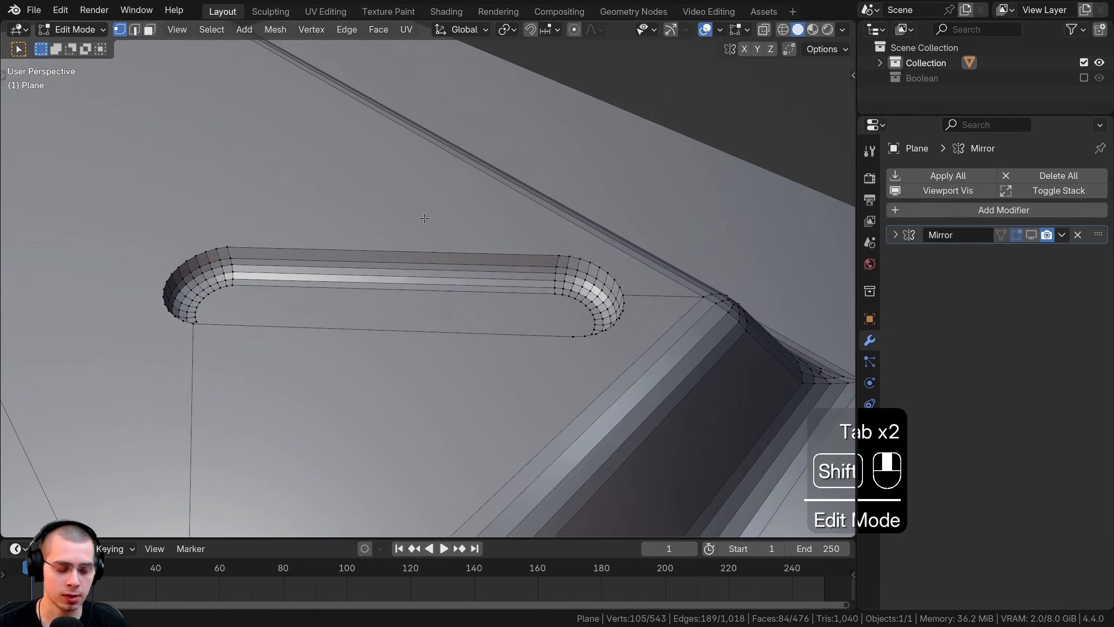
pyautogui.keyDown('alt'); pyautogui.click(316, 251); pyautogui.keyUp('alt')
pyautogui.moveTo(316, 251); pyautogui.dragTo(467, 278, button='middle')
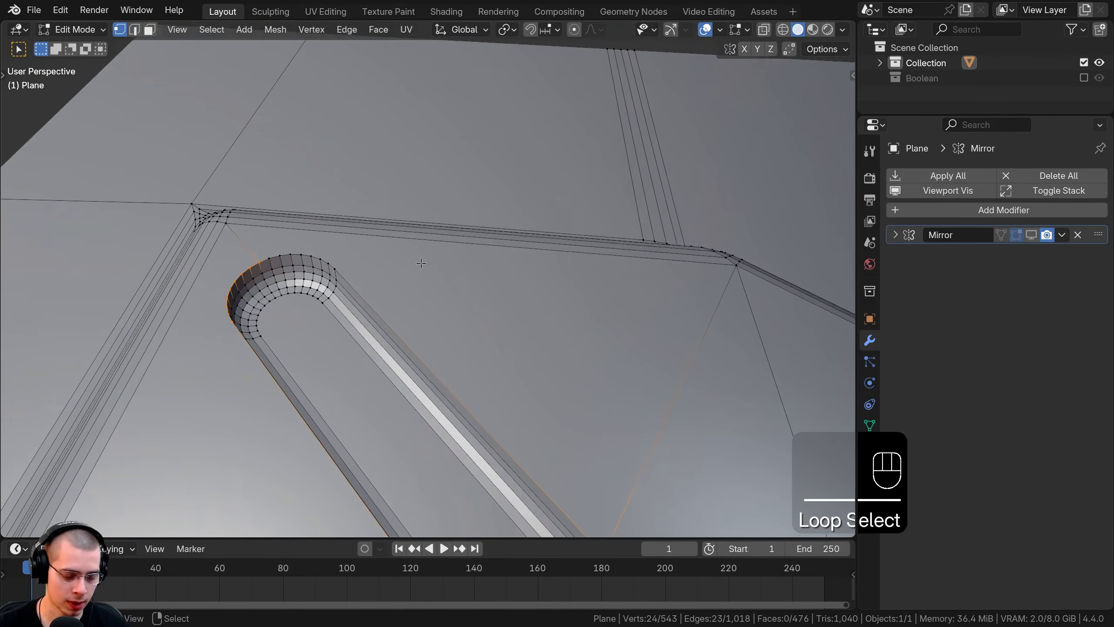
pyautogui.keyDown('alt'); pyautogui.keyDown('shift'); pyautogui.click(362, 256); pyautogui.keyUp('shift'); pyautogui.keyUp('alt')
pyautogui.scroll(-2, 355, 298)
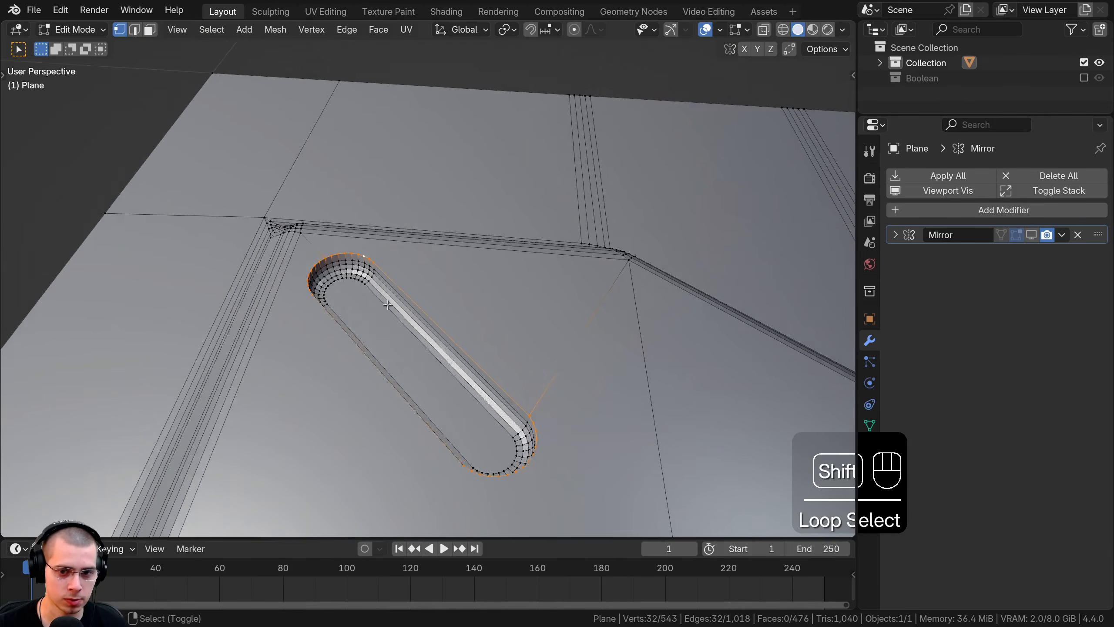
pyautogui.keyDown('shift'); pyautogui.moveTo(397, 331); pyautogui.dragTo(390, 290, button='middle'); pyautogui.keyUp('shift')
pyautogui.hotkey('ctrl', 'b')
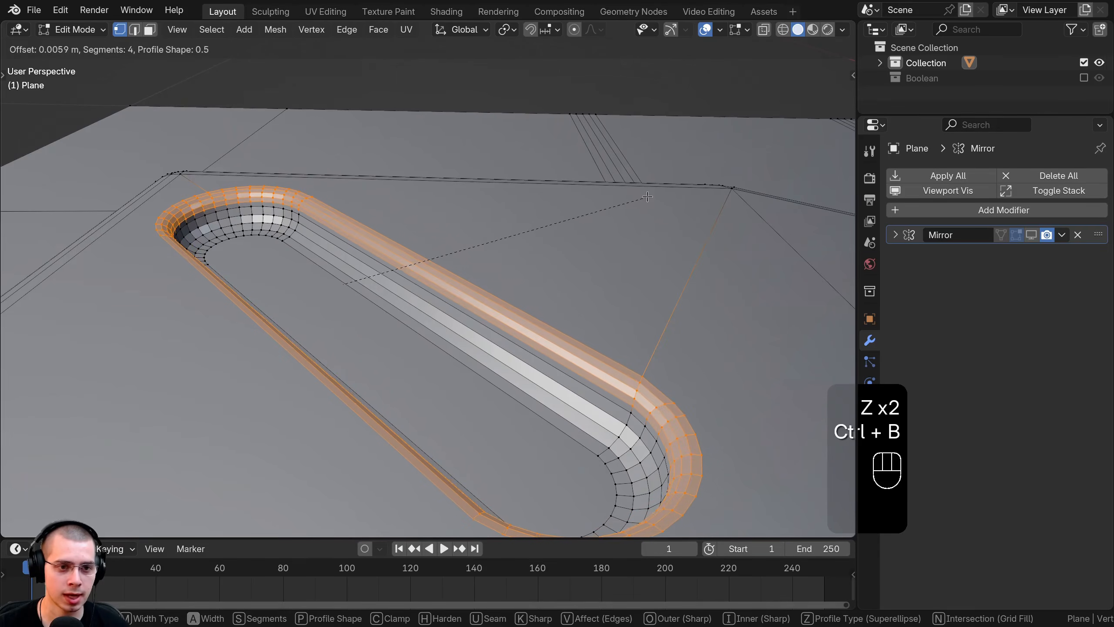
pyautogui.hotkey('ctrl', 'z')
# Step: Box-select the vertices along the plate's outer corner edge and extrude them downward
pyautogui.press('a')
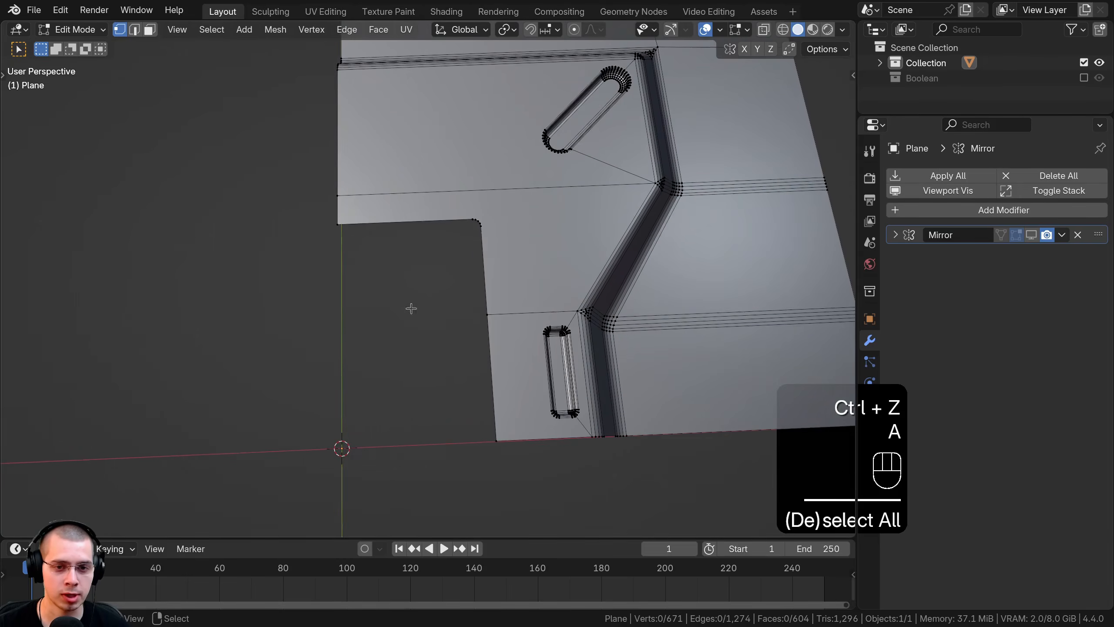
pyautogui.press('b')
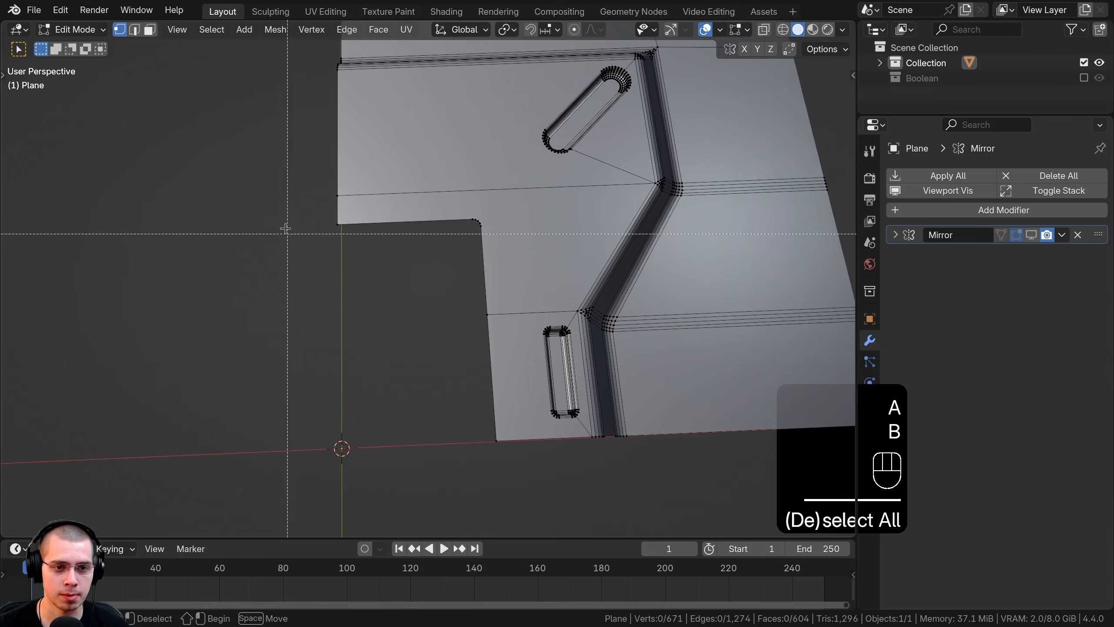
pyautogui.moveTo(286, 213); pyautogui.dragTo(515, 455)
pyautogui.moveTo(462, 227); pyautogui.dragTo(517, 179, button='middle')
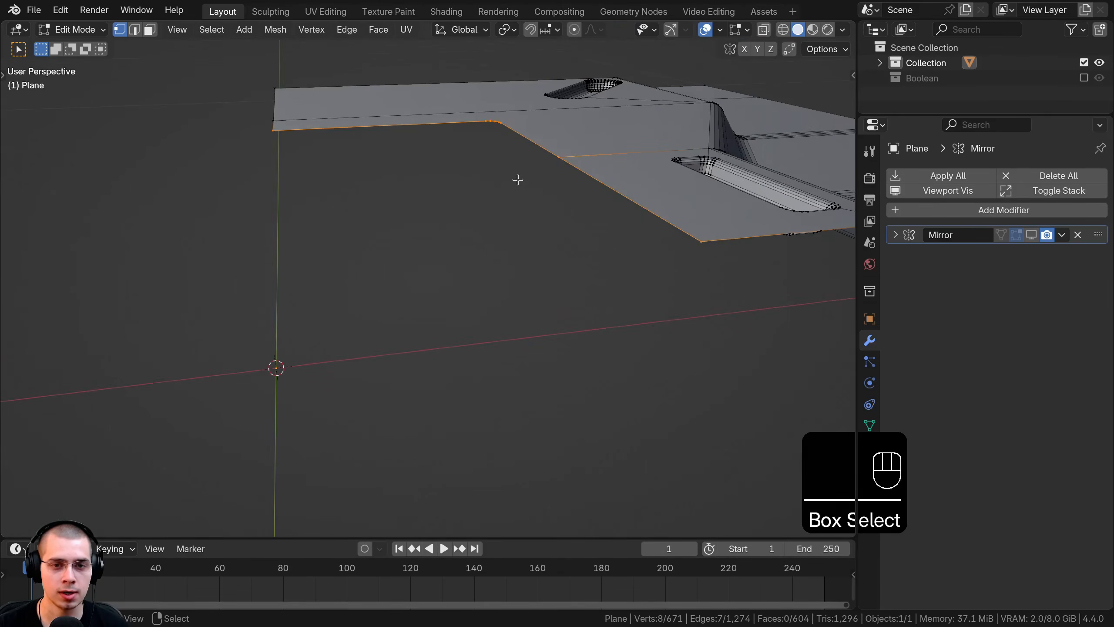
pyautogui.press('e')
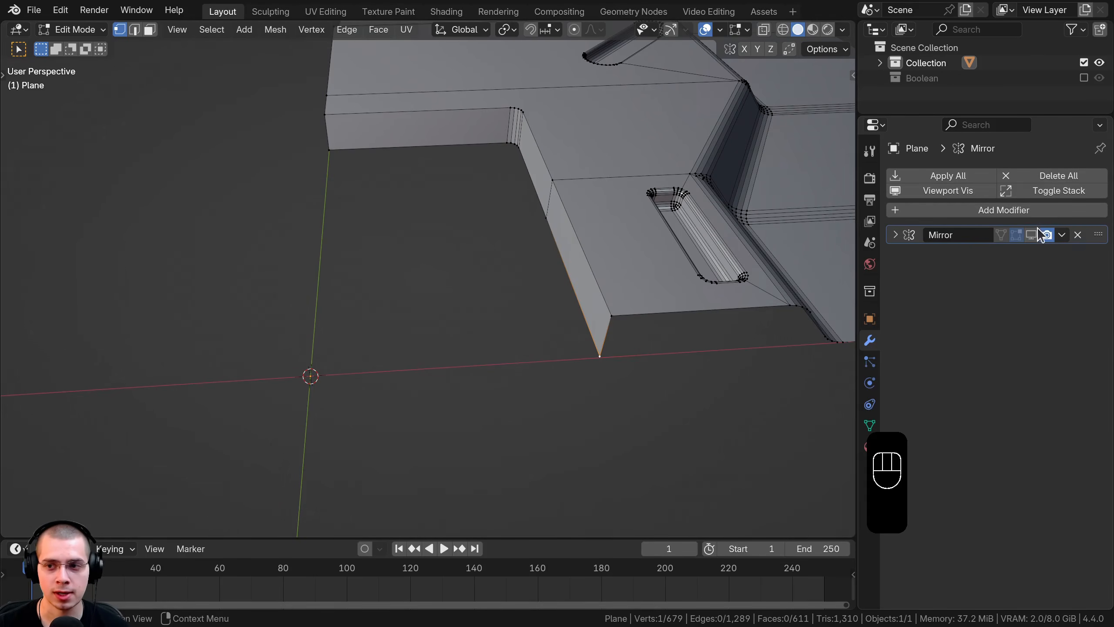
# Step: Turn on the mirror's edit-mode display and Clipping so vertices stay at the seam
pyautogui.click(1037, 238)
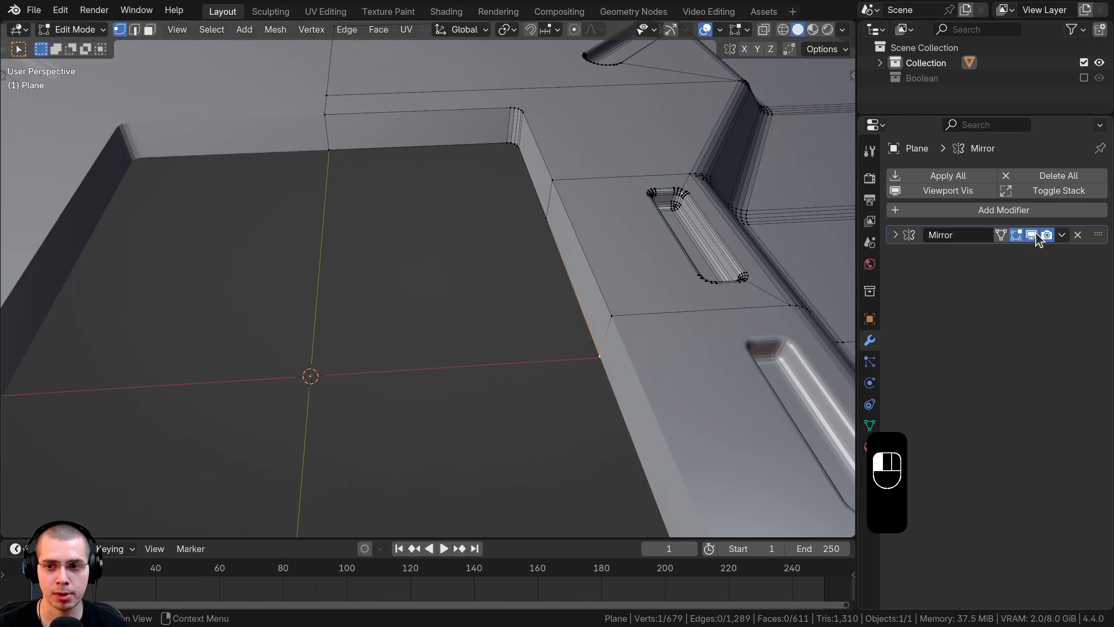
pyautogui.click(897, 235)
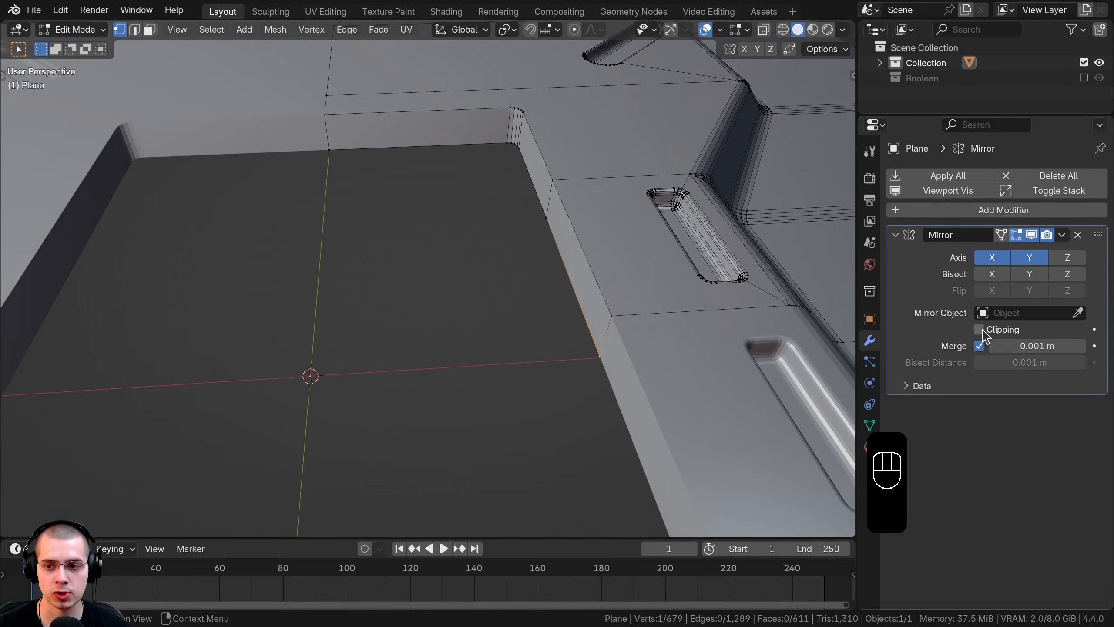
pyautogui.scroll(2, 583, 290)
pyautogui.keyDown('shift'); pyautogui.moveTo(583, 289); pyautogui.dragTo(605, 266, button='middle'); pyautogui.keyUp('shift')
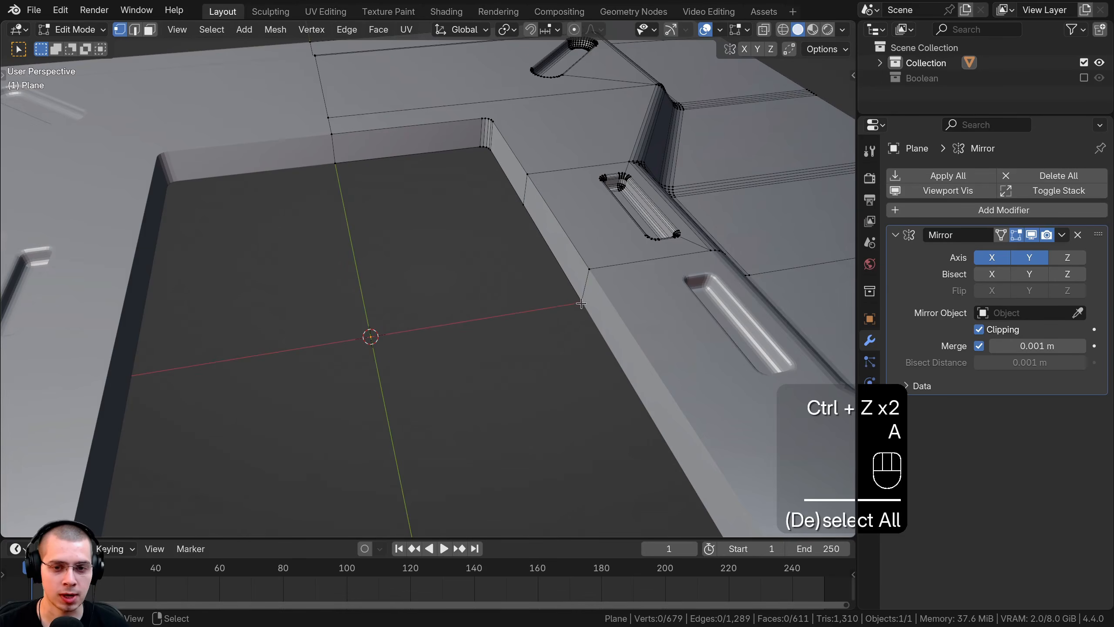
# Step: Extrude the recess-corner vertex toward the mirror and join it to the back wall's middle vertex
pyautogui.click(583, 302)
pyautogui.moveTo(583, 302); pyautogui.dragTo(626, 288, button='middle')
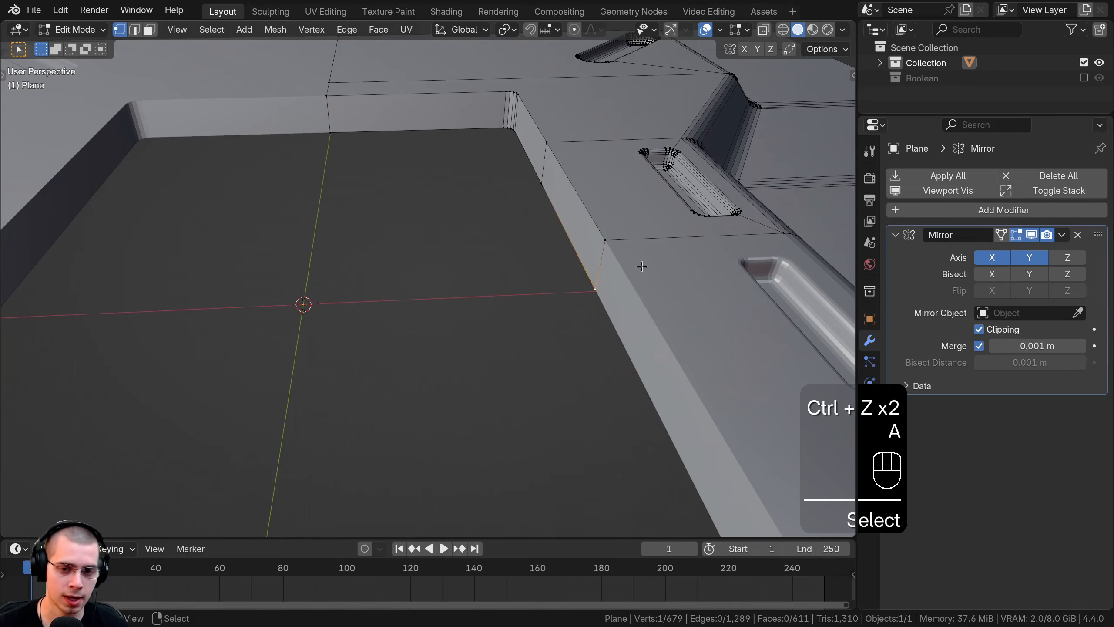
pyautogui.press('e')
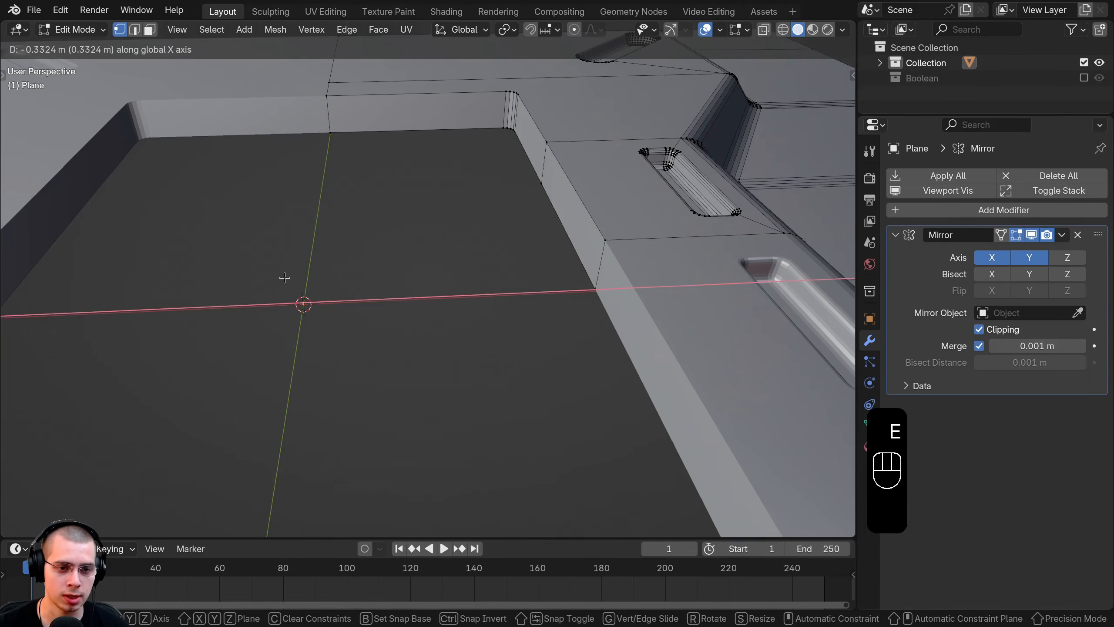
pyautogui.click(300, 310)
pyautogui.moveTo(308, 297); pyautogui.dragTo(317, 324, button='middle')
pyautogui.keyDown('shift'); pyautogui.click(326, 147); pyautogui.keyUp('shift')
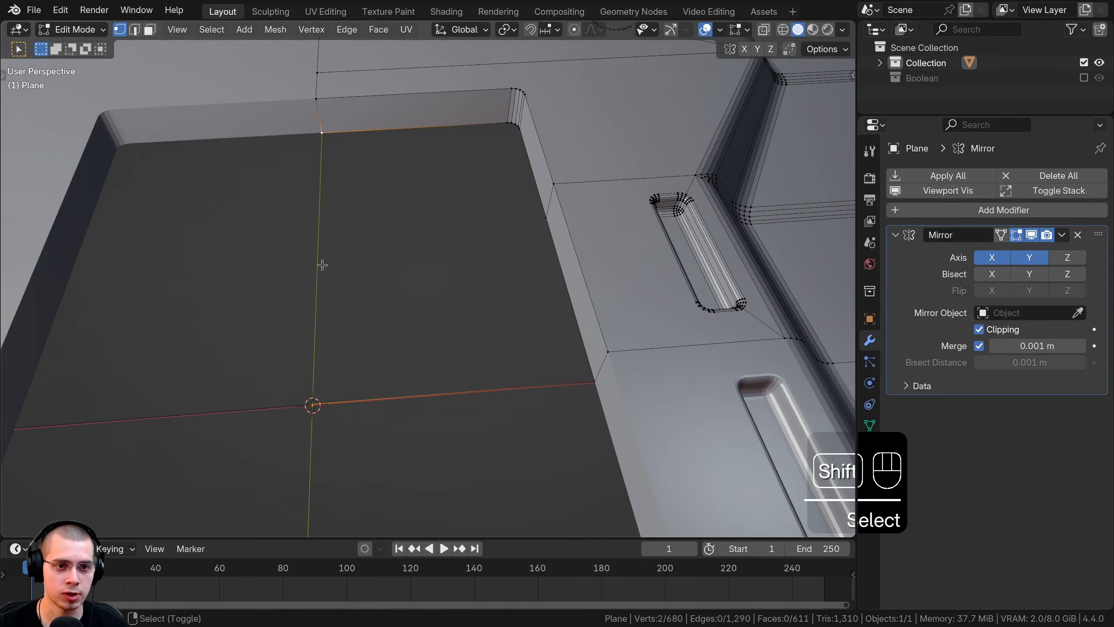
pyautogui.moveTo(335, 184); pyautogui.dragTo(423, 168, button='middle')
pyautogui.press('f')
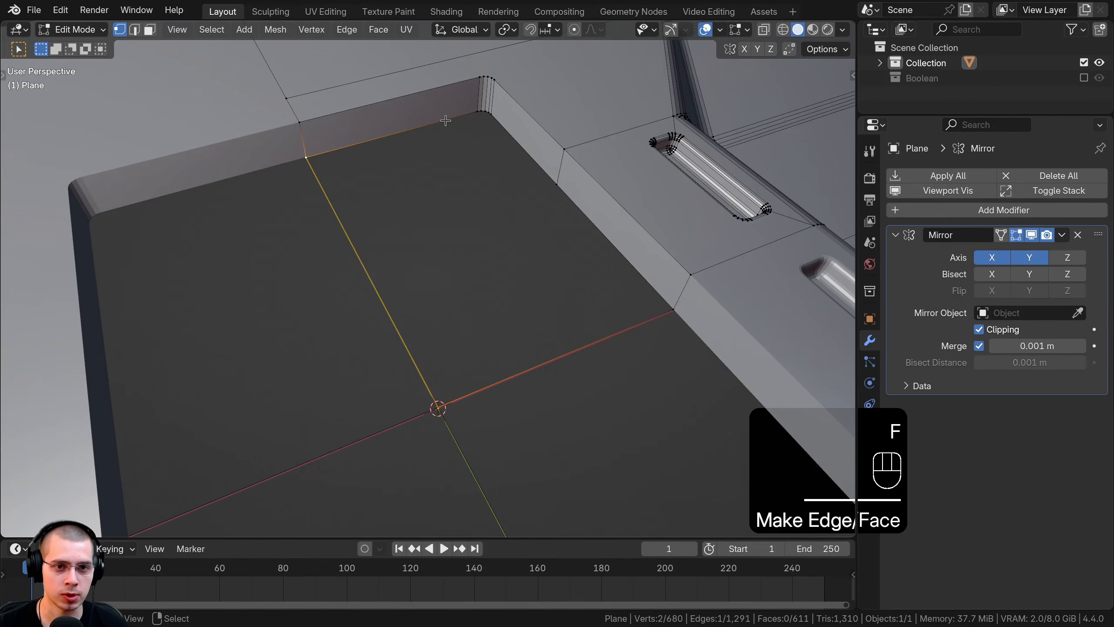
# Step: Fill the recess floor's edge loop with a new face and bevel its edges
pyautogui.keyDown('alt'); pyautogui.click(495, 122); pyautogui.keyUp('alt')
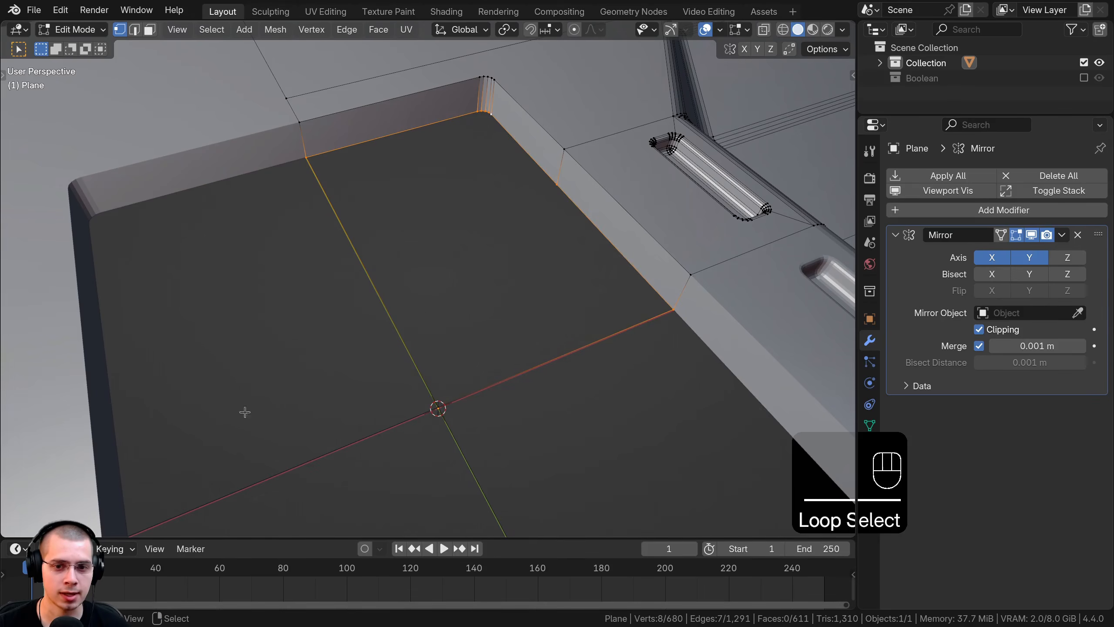
pyautogui.hotkey('shift', 'z')
pyautogui.scroll(-3, 419, 327)
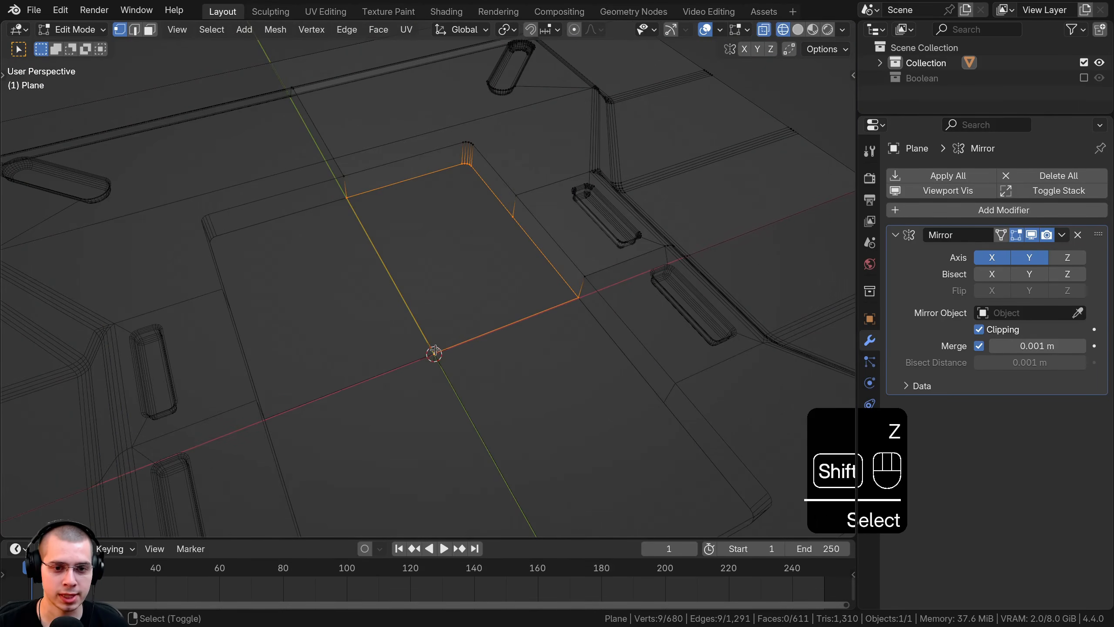
pyautogui.press('z')
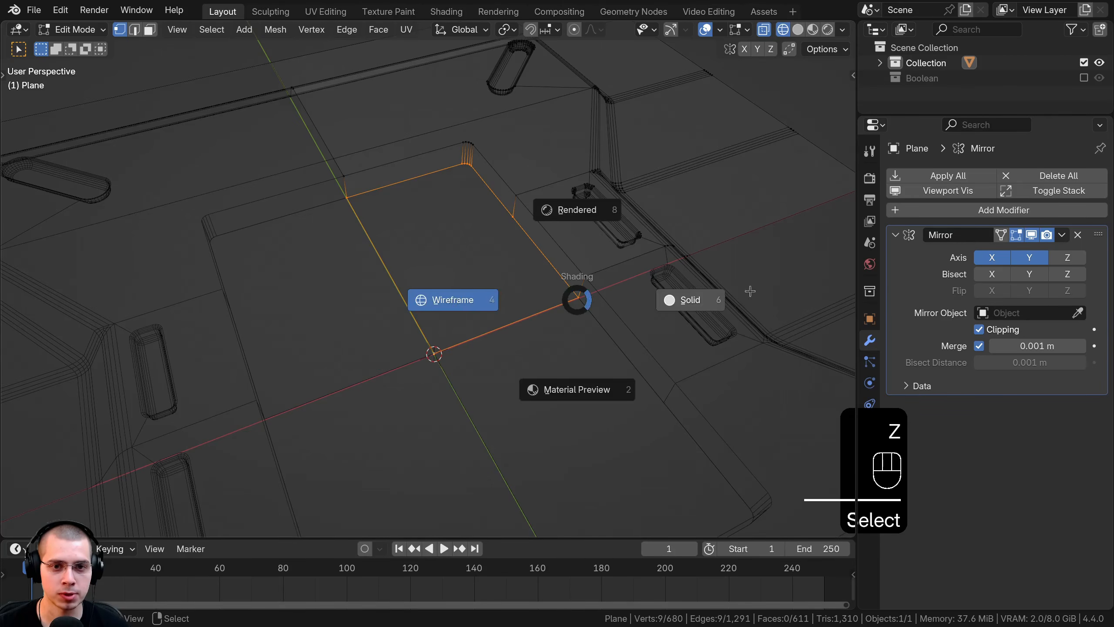
pyautogui.click(671, 299)
pyautogui.scroll(2, 634, 244)
pyautogui.press('f')
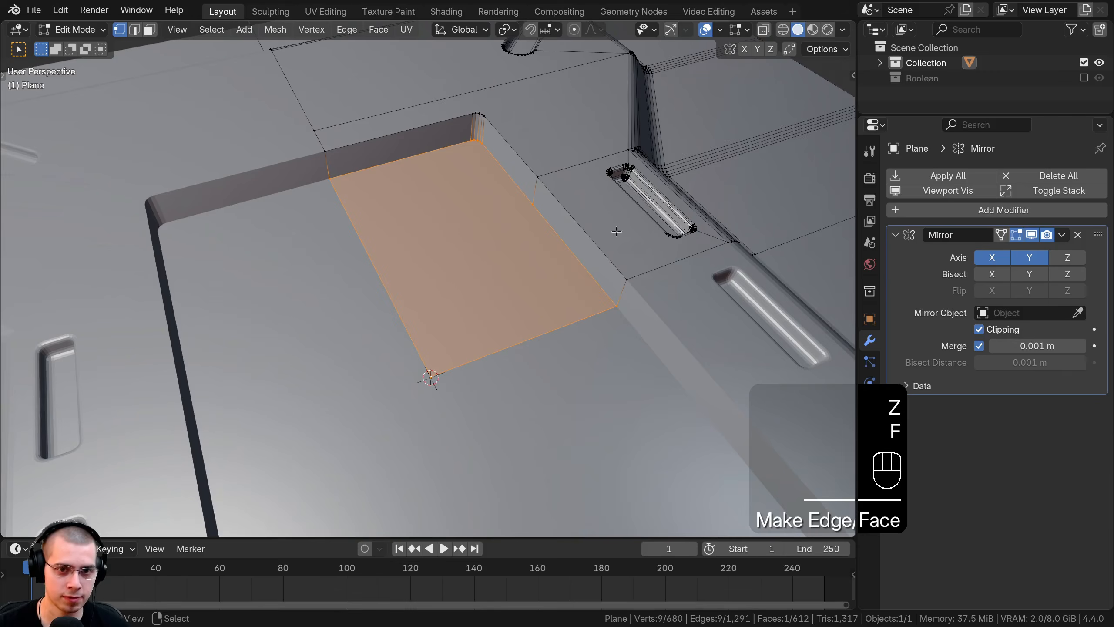
pyautogui.scroll(2, 649, 198)
pyautogui.hotkey('ctrl', 'b')
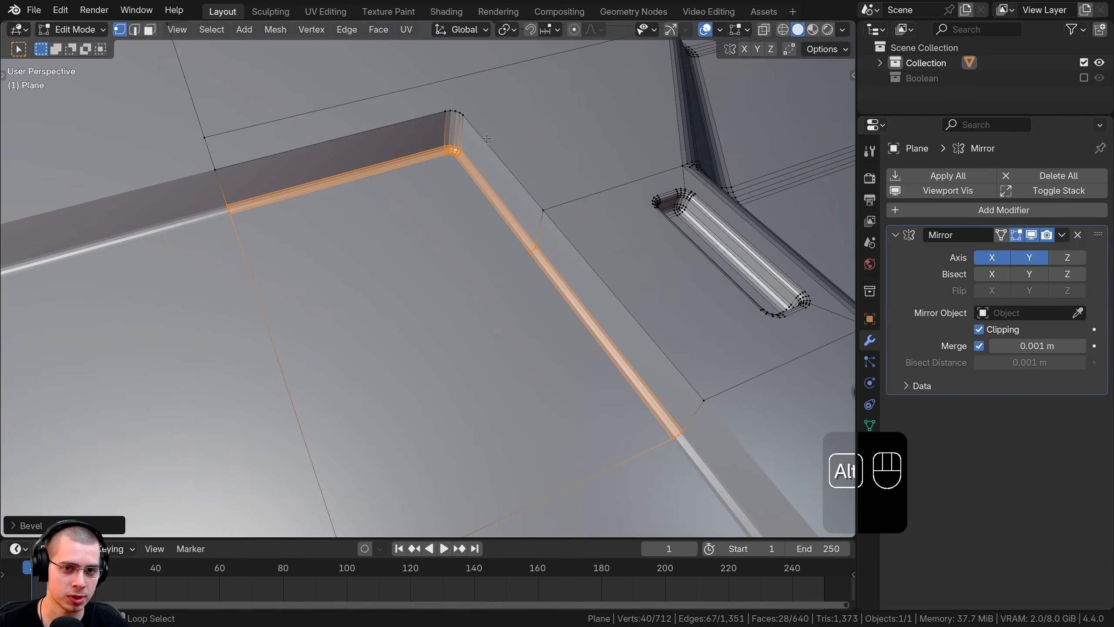
# Step: Round the raised rim edges with a 4-segment bevel of about 0.013 m
pyautogui.keyDown('alt'); pyautogui.click(484, 138); pyautogui.keyUp('alt')
pyautogui.keyDown('shift'); pyautogui.moveTo(718, 376); pyautogui.dragTo(708, 339, button='middle'); pyautogui.keyUp('shift')
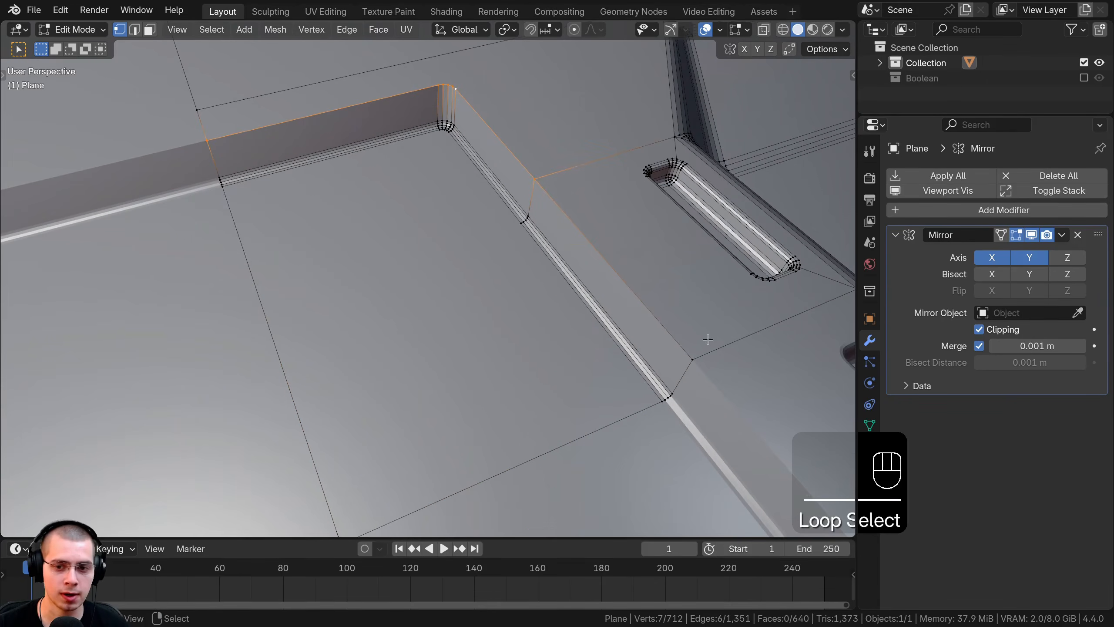
pyautogui.keyDown('shift'); pyautogui.click(693, 358); pyautogui.keyUp('shift')
pyautogui.press('z')
pyautogui.click(145, 77)
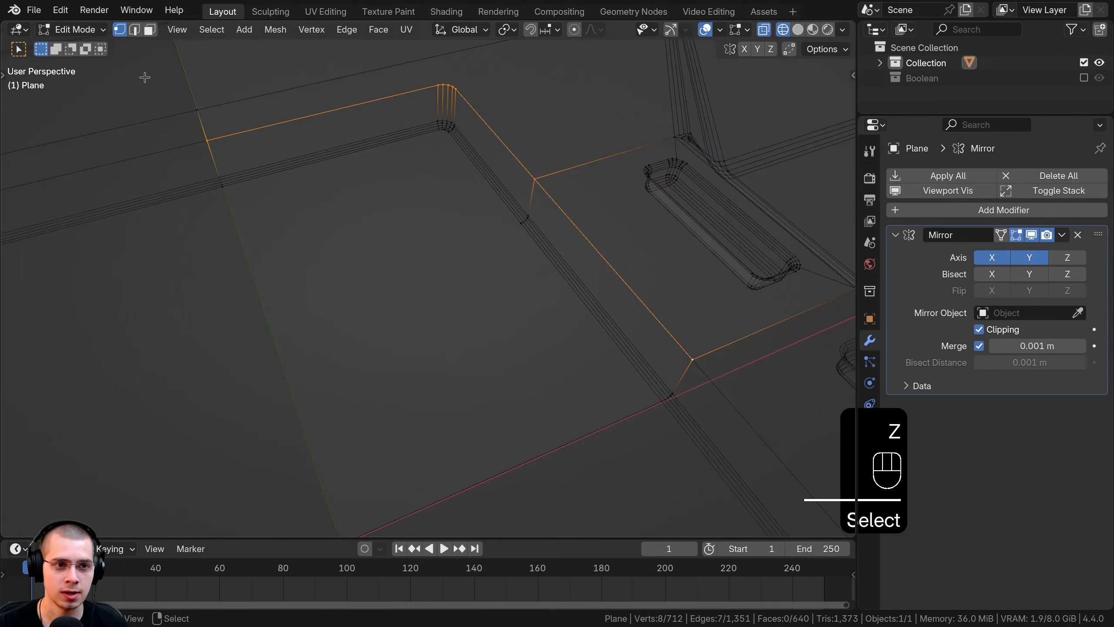
pyautogui.keyDown('shift'); pyautogui.moveTo(624, 199); pyautogui.dragTo(614, 212, button='middle'); pyautogui.keyUp('shift')
pyautogui.press('z')
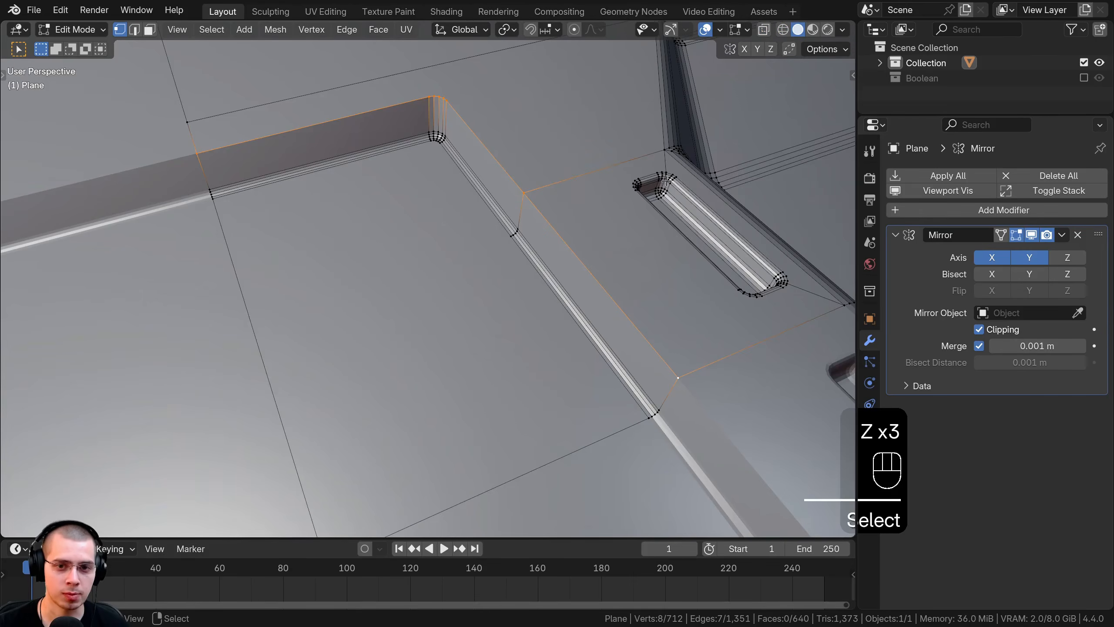
pyautogui.hotkey('ctrl', 'b')
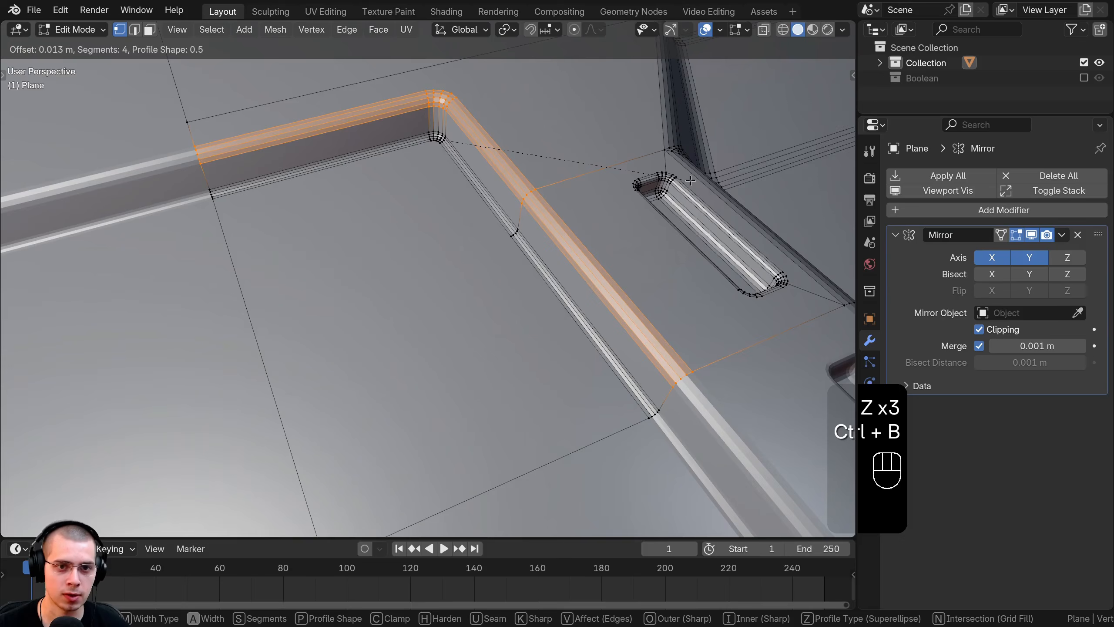
pyautogui.click(690, 180)
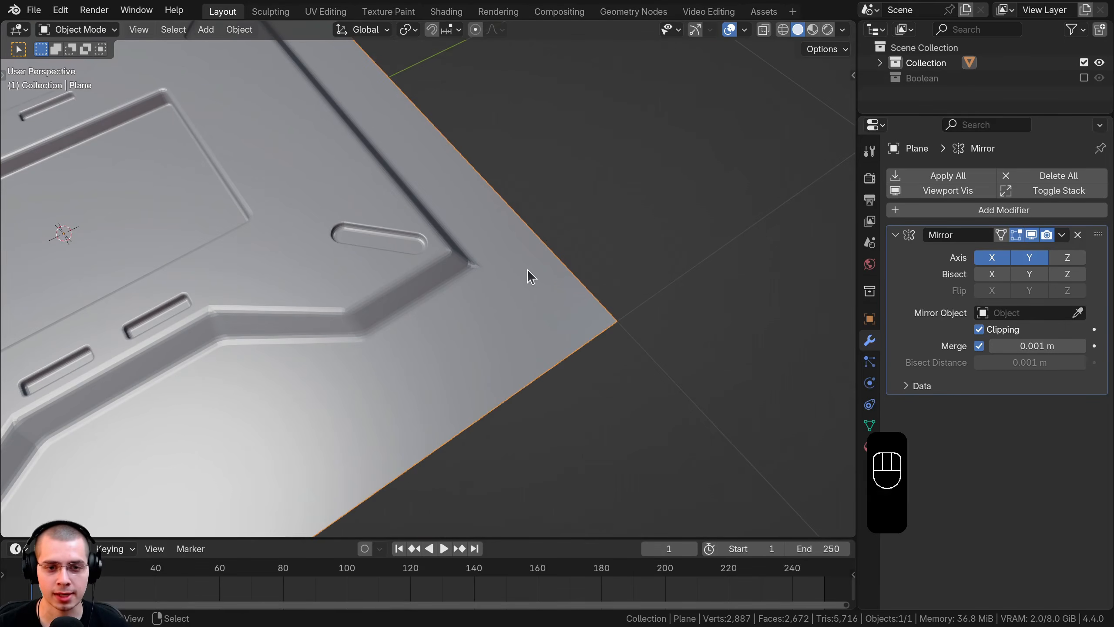
# Step: From top view, add a cylinder and shrink it to a small disc
pyautogui.press('KP_7')
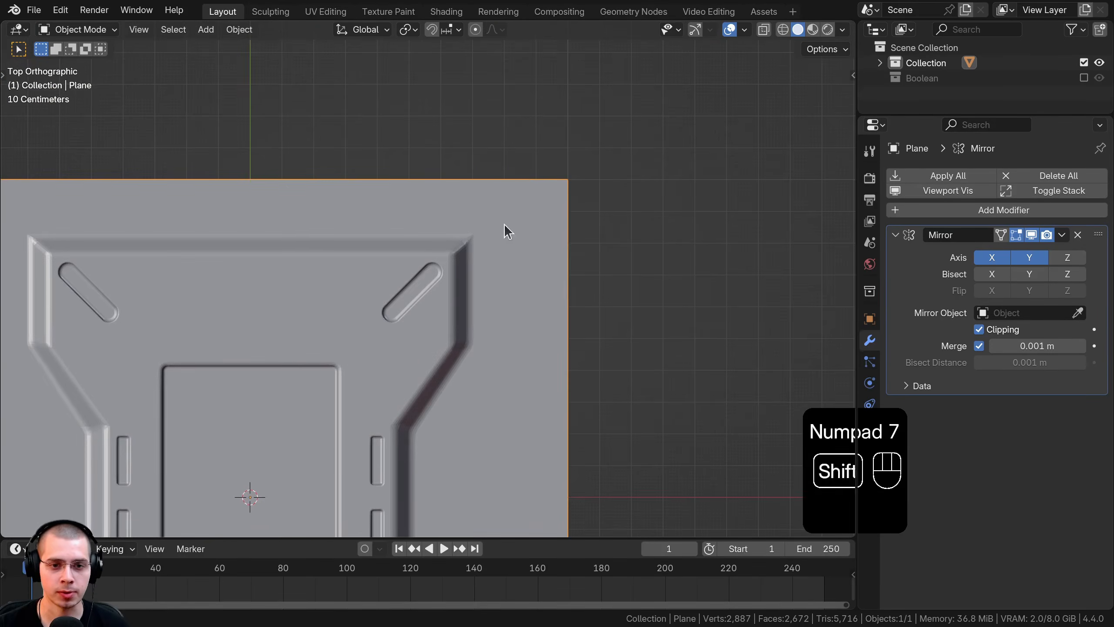
pyautogui.hotkey('shift', 'a')
pyautogui.moveTo(518, 169)
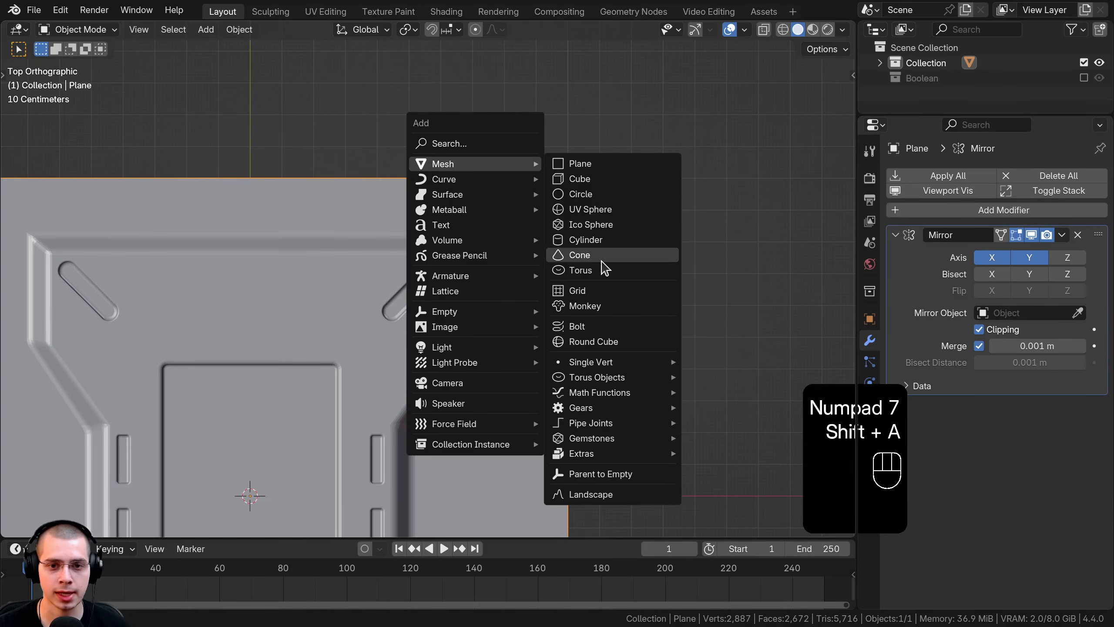
pyautogui.click(599, 239)
pyautogui.scroll(-3, 605, 256)
pyautogui.press('Tab')
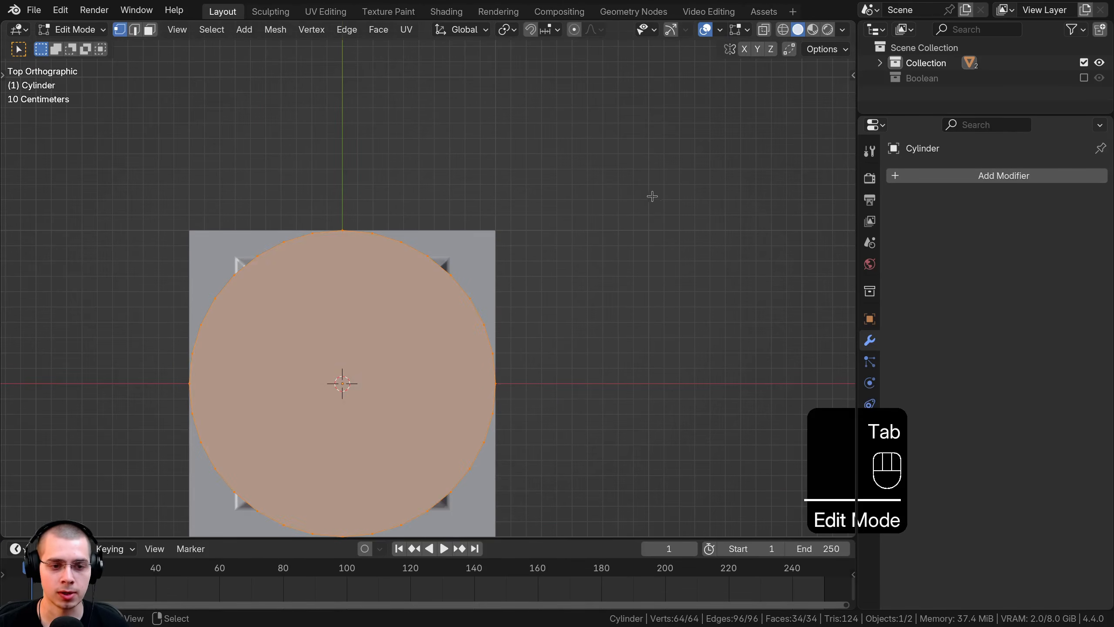
pyautogui.press('s')
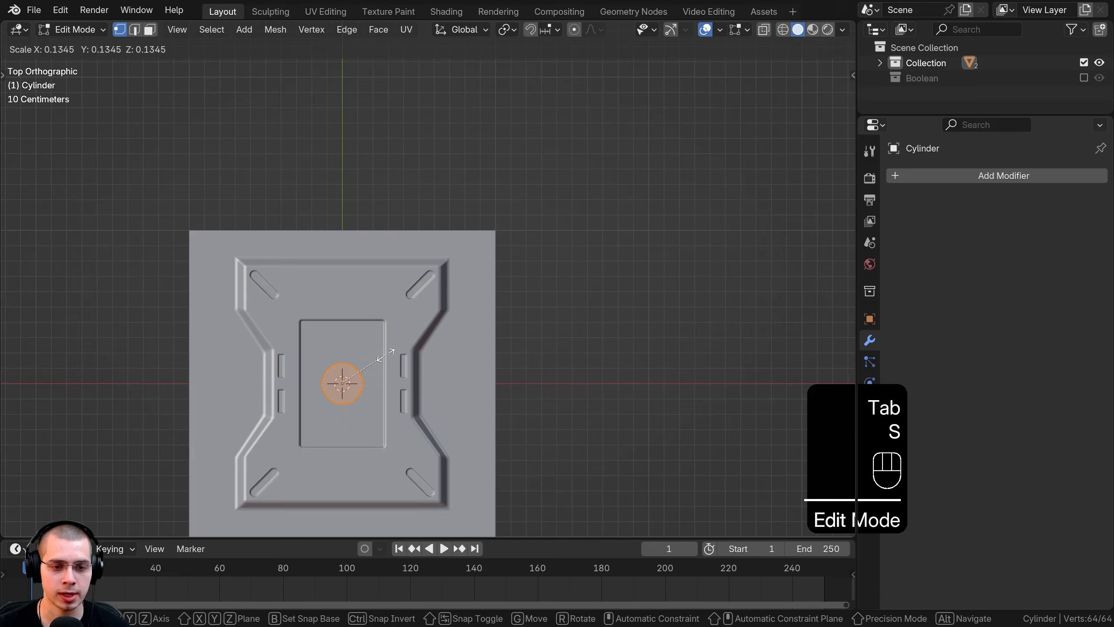
pyautogui.click(386, 354)
pyautogui.press('Tab')
# Step: Resize the cylinder further and place it near the panel's outer corner
pyautogui.press('g')
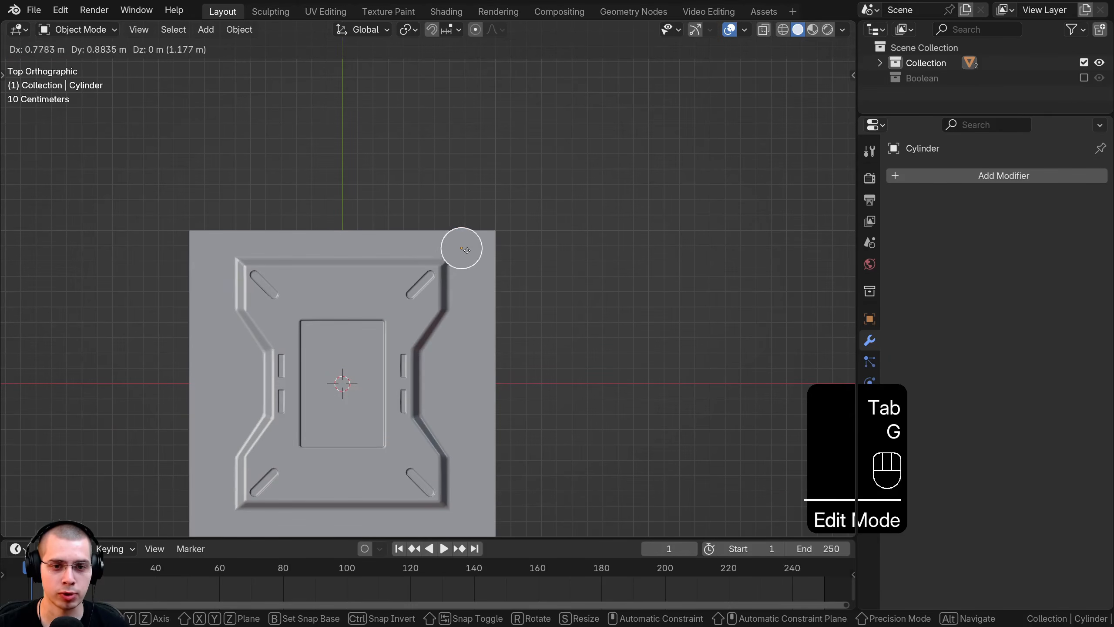
pyautogui.scroll(8, 442, 251)
pyautogui.press('s')
pyautogui.click(526, 204)
pyautogui.press('g')
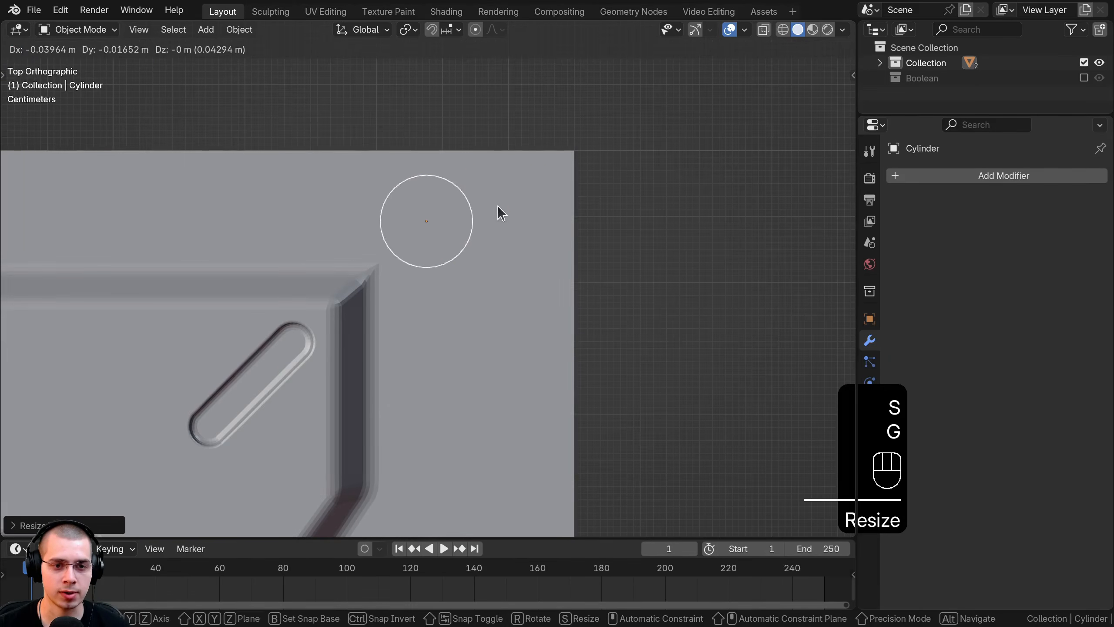
pyautogui.click(497, 206)
pyautogui.press('s')
pyautogui.click(498, 206)
pyautogui.press('g')
pyautogui.click(501, 197)
# Step: Lower the cylinder along Z so it sinks partly into the plate
pyautogui.moveTo(501, 197); pyautogui.dragTo(414, 299, button='middle')
pyautogui.press('g')
pyautogui.press('z')
pyautogui.click(397, 122)
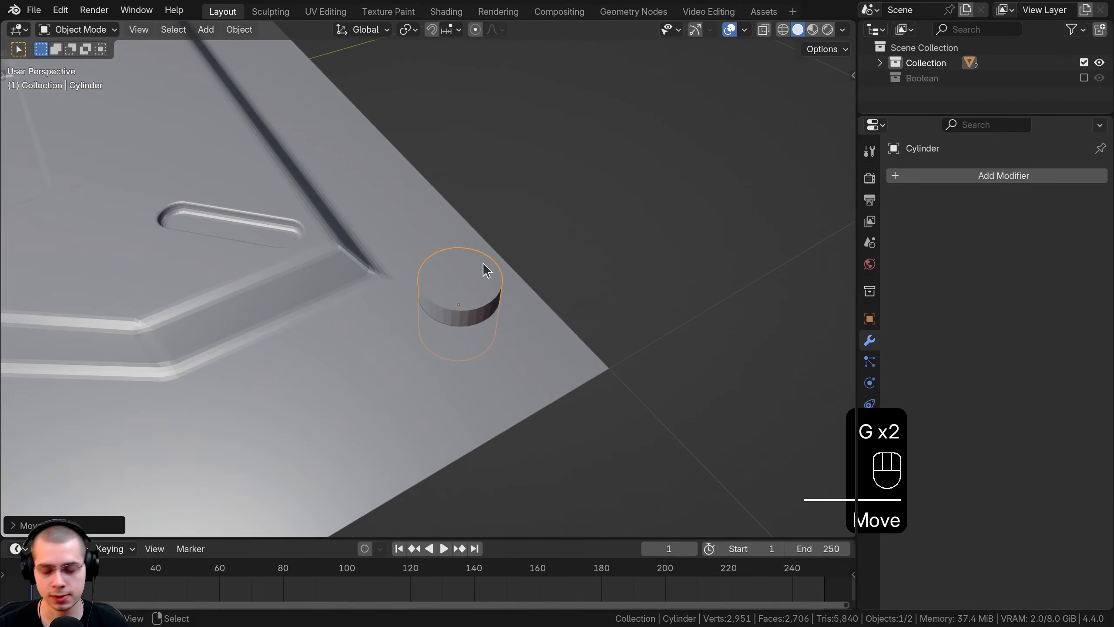
pyautogui.press('Tab')
pyautogui.scroll(4, 443, 259)
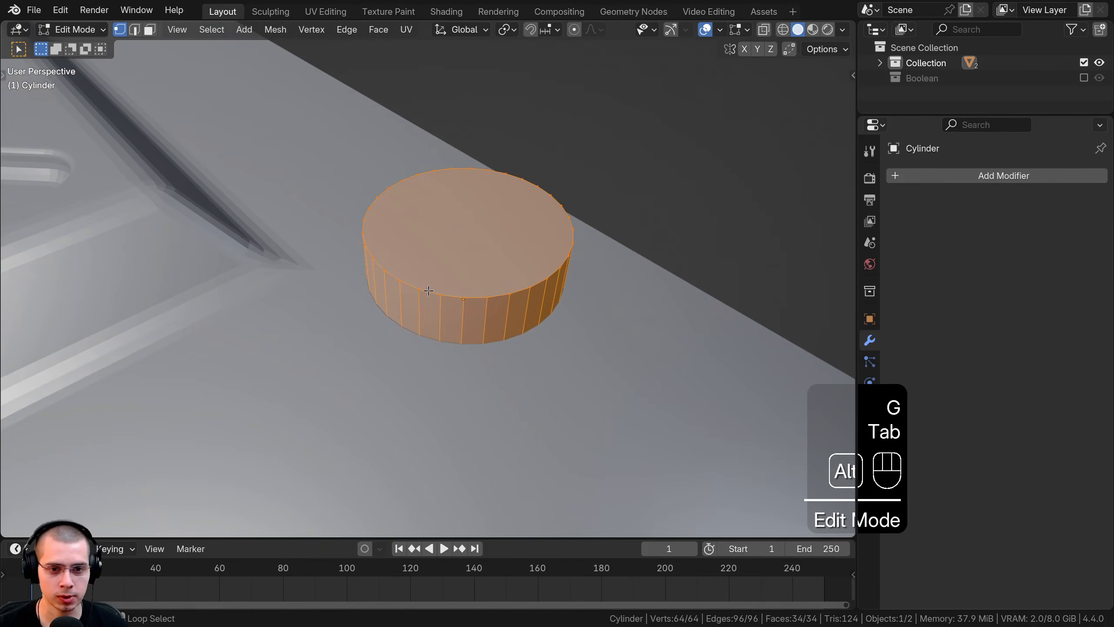
# Step: Bevel the cylinder's top rim with 5 segments of about 0.036 m for a domed cap
pyautogui.keyDown('alt'); pyautogui.click(422, 292); pyautogui.keyUp('alt')
pyautogui.moveTo(422, 292); pyautogui.dragTo(577, 172, button='middle')
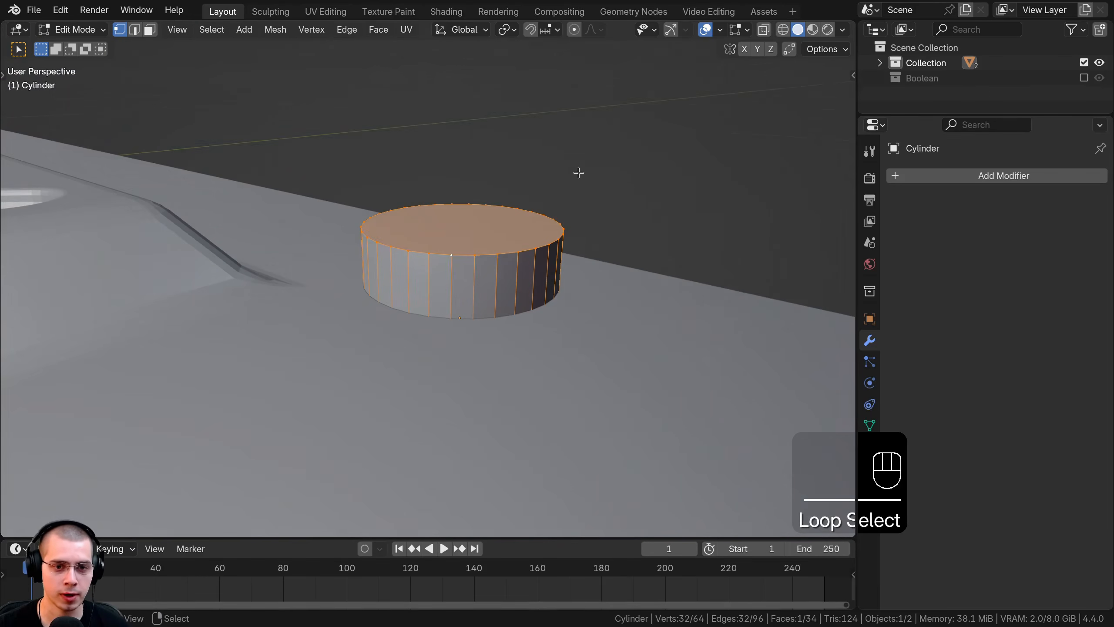
pyautogui.hotkey('ctrl', 'b')
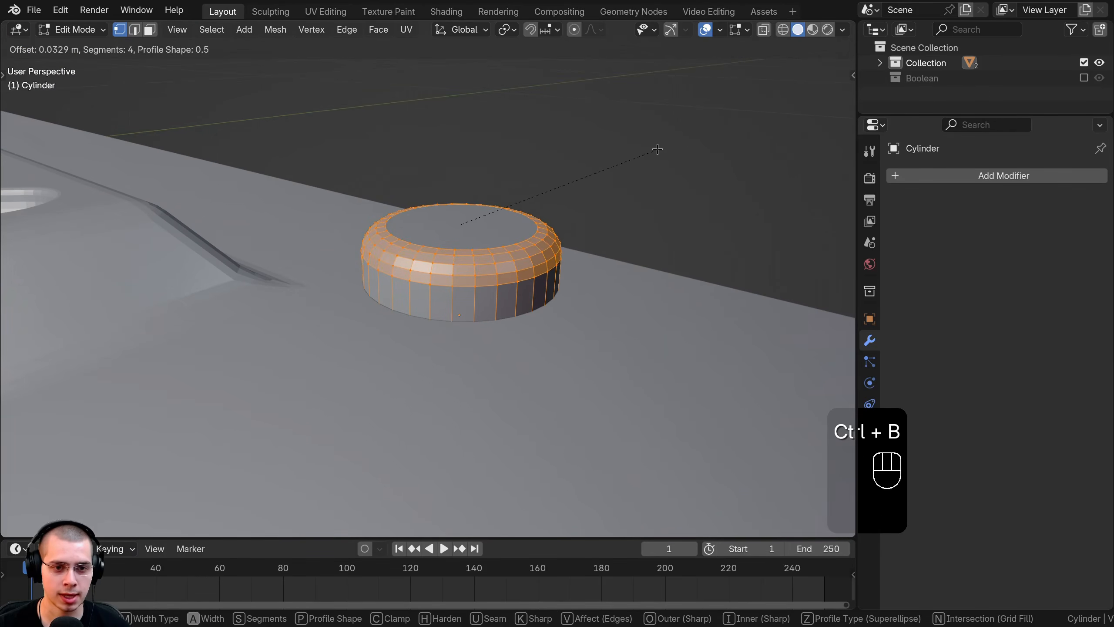
pyautogui.scroll(1, 659, 148)
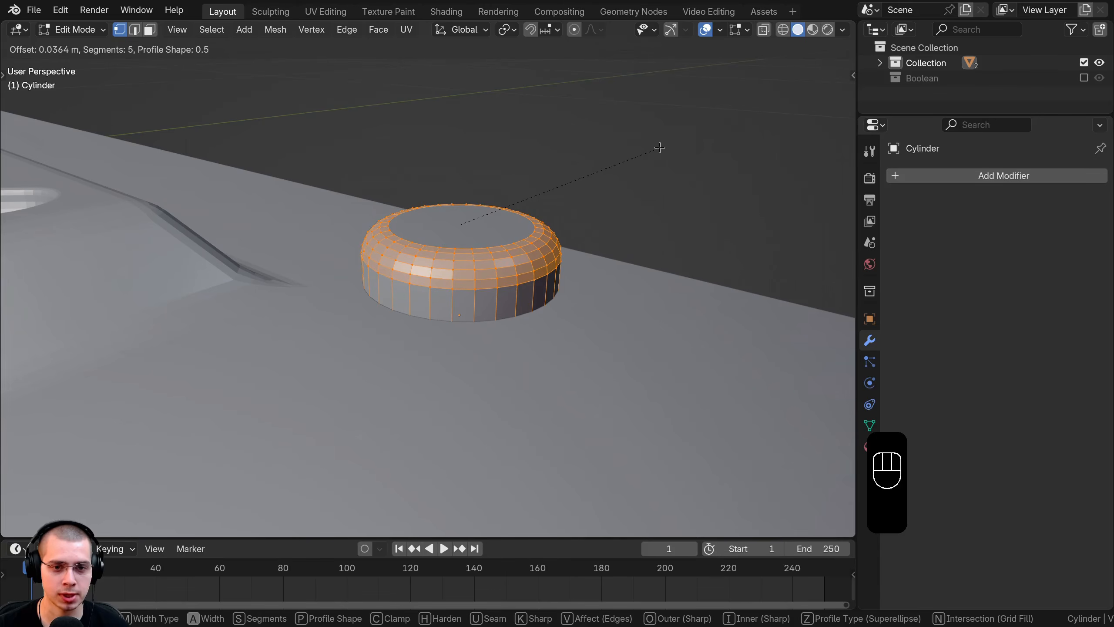
pyautogui.click(660, 148)
pyautogui.press('Tab')
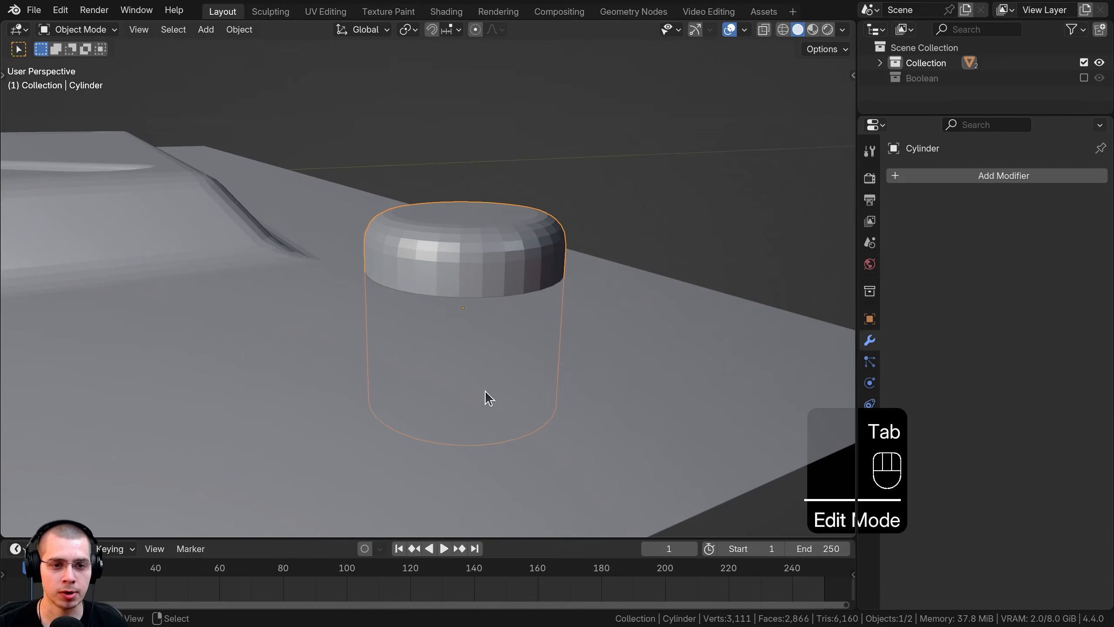
pyautogui.moveTo(485, 390); pyautogui.dragTo(413, 341, button='middle')
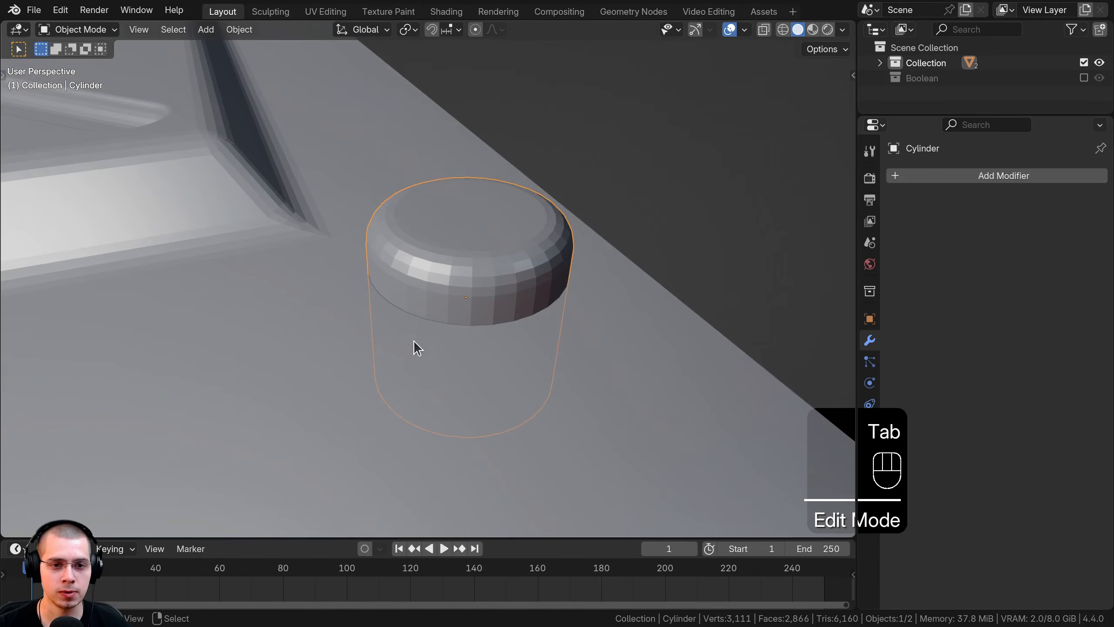
pyautogui.keyDown('shift'); pyautogui.moveTo(392, 300); pyautogui.dragTo(392, 298, button='middle'); pyautogui.keyUp('shift')
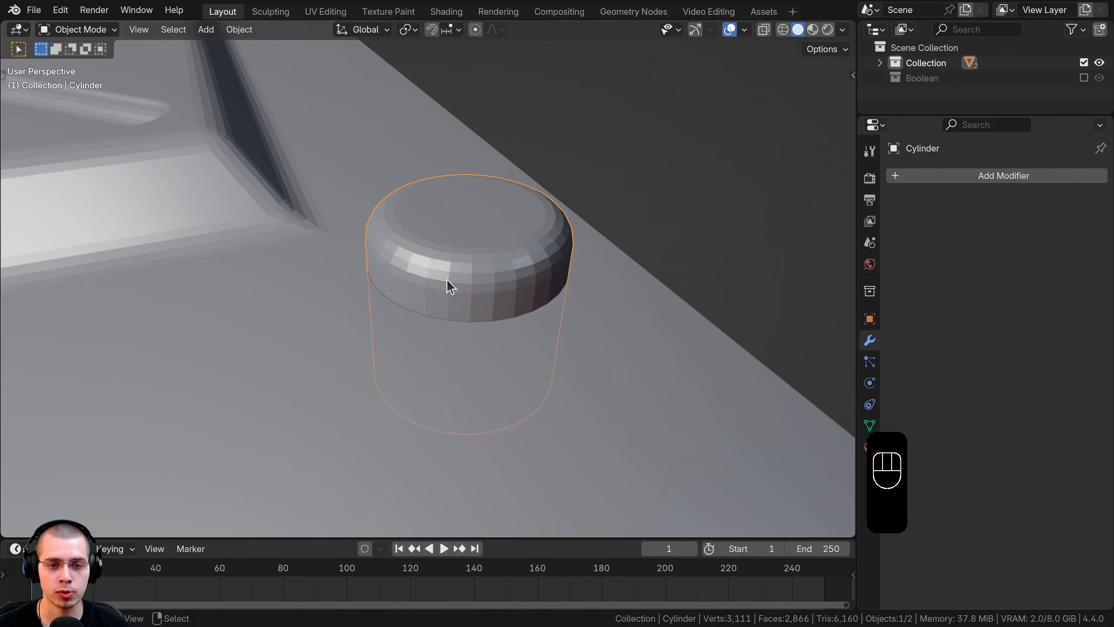
# Step: Add a Boolean modifier to the panel plane with the cylinder as its target object
pyautogui.click(301, 184)
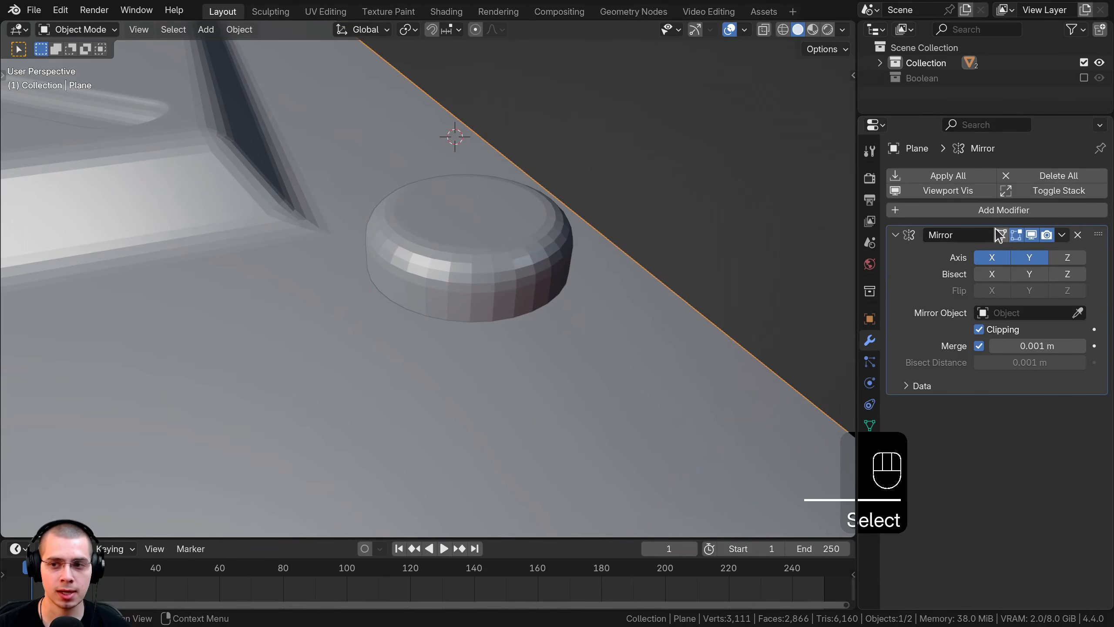
pyautogui.click(995, 211)
pyautogui.write('bool')
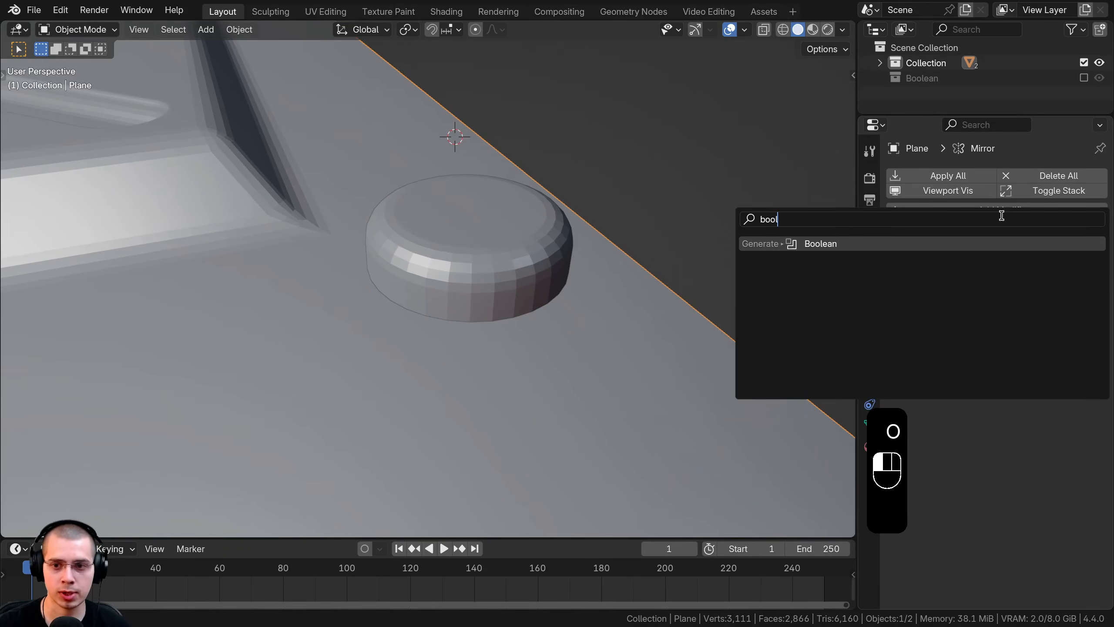
pyautogui.click(1004, 232)
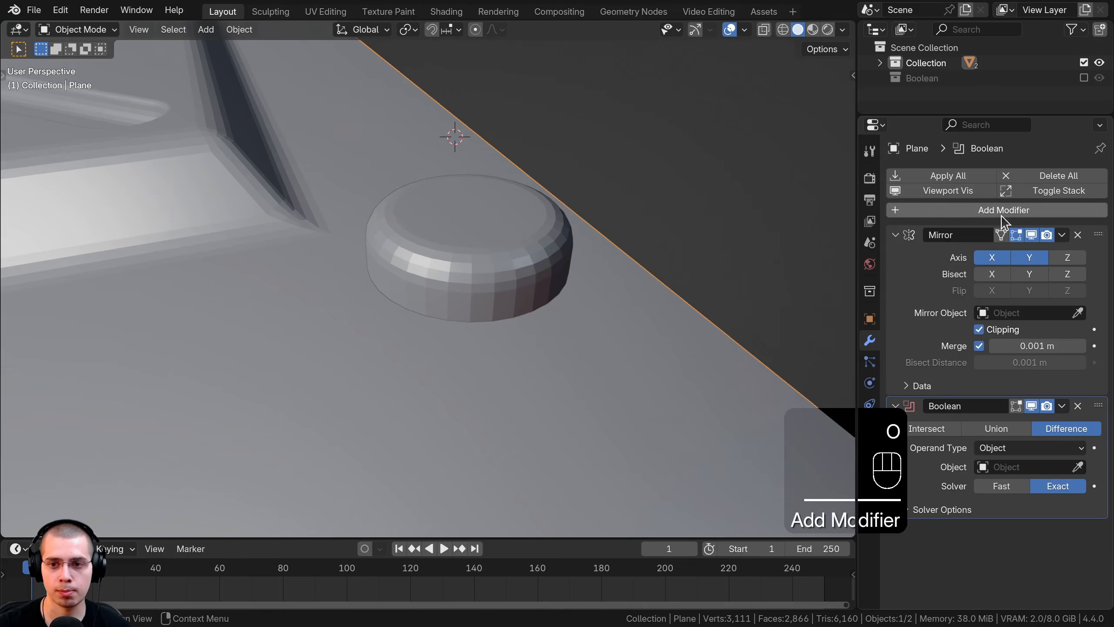
pyautogui.click(1078, 466)
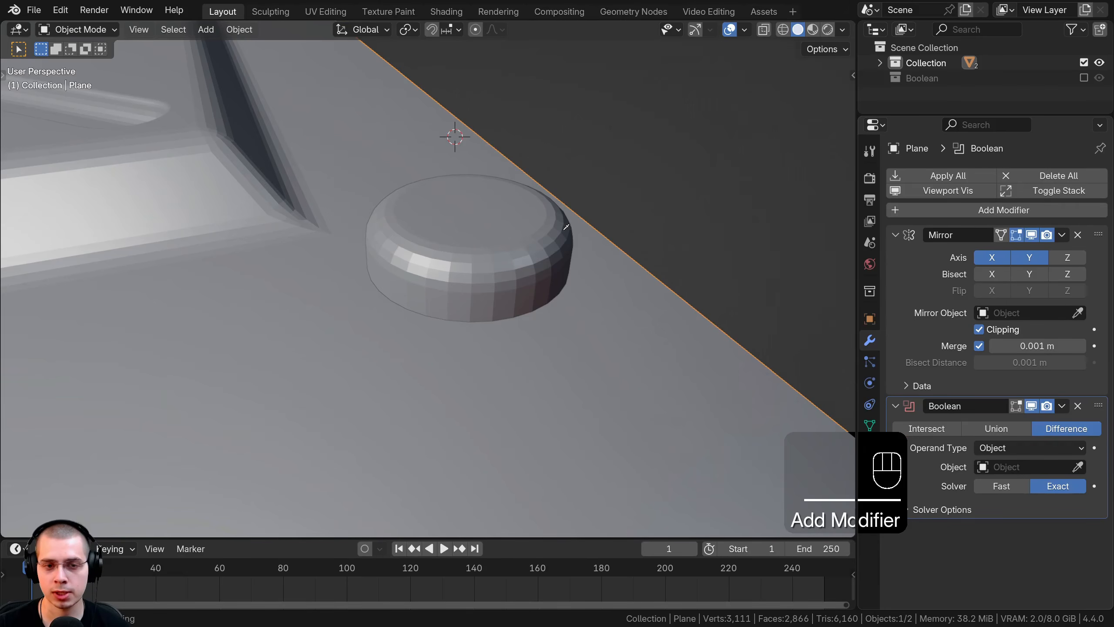
pyautogui.click(505, 226)
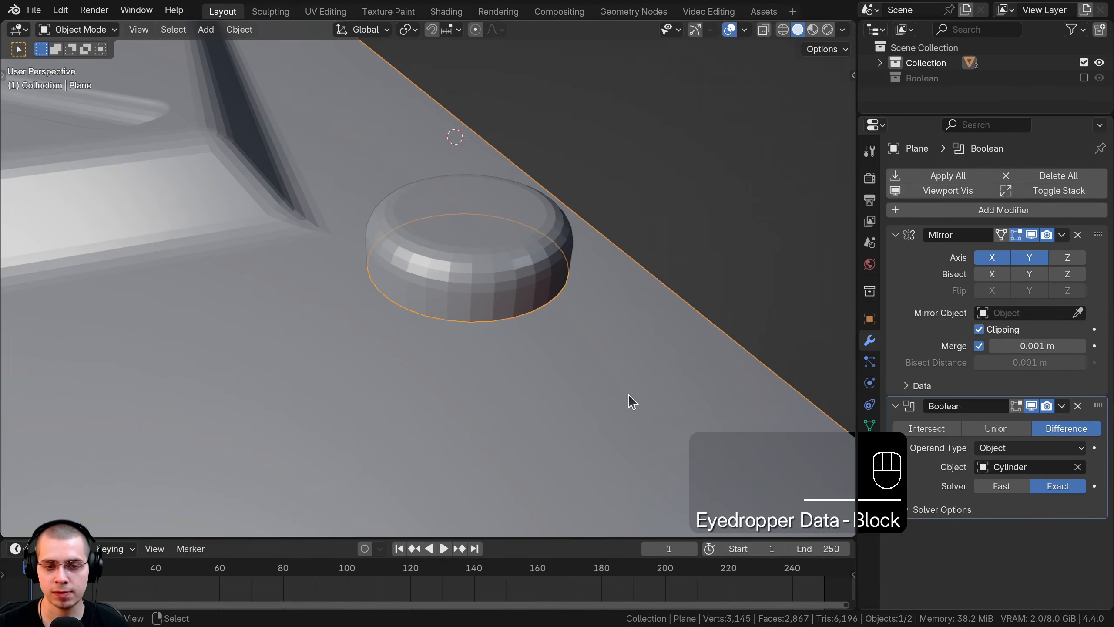
# Step: Switch the Boolean to Union and apply it to fuse the disc into the panel
pyautogui.moveTo(628, 394); pyautogui.dragTo(544, 179, button='middle')
pyautogui.moveTo(492, 248); pyautogui.dragTo(487, 309, button='middle')
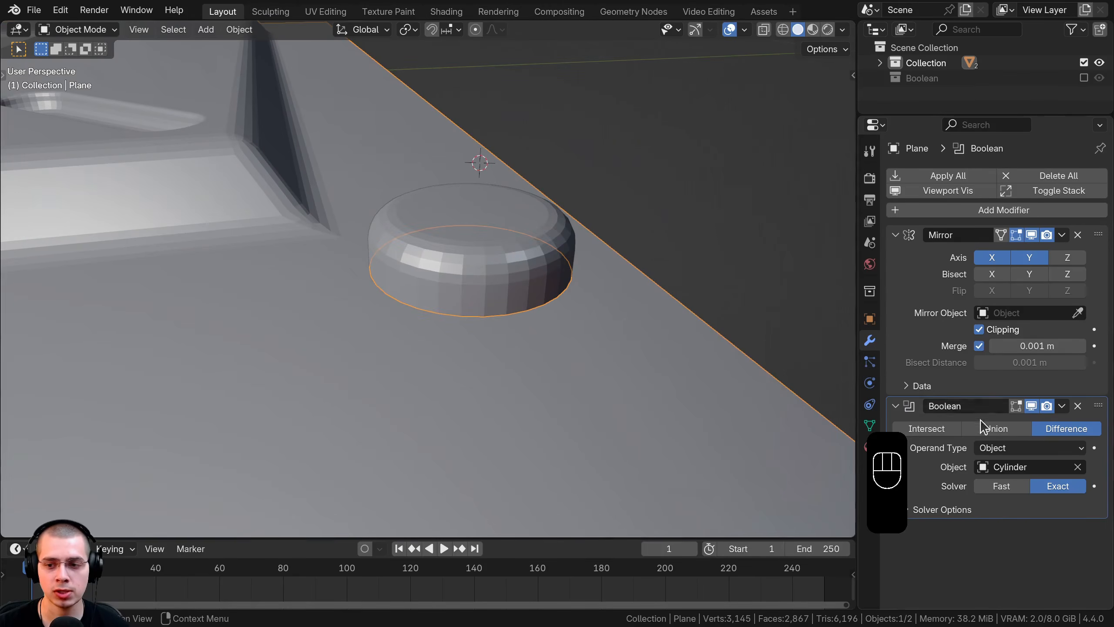
pyautogui.click(992, 432)
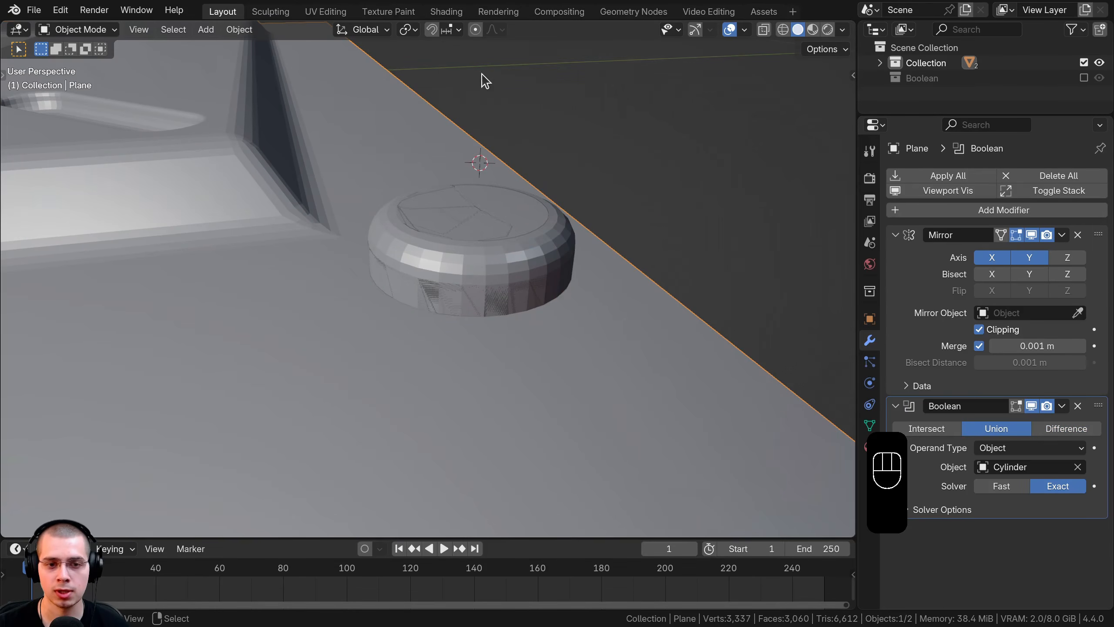
pyautogui.click(1063, 407)
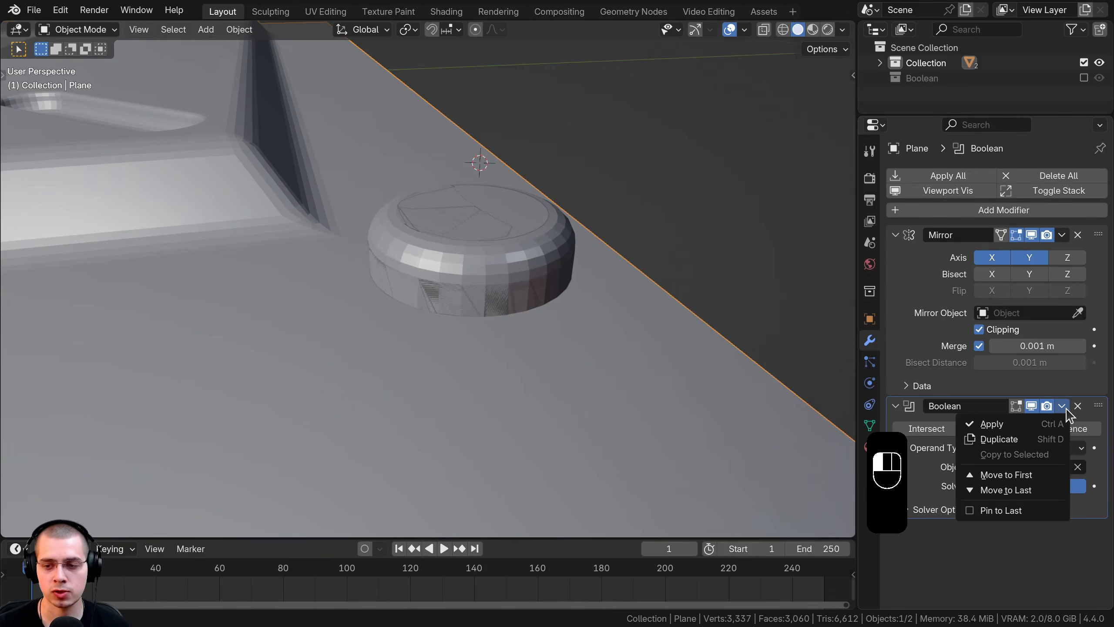
pyautogui.click(992, 423)
pyautogui.click(481, 260)
# Step: Move the cylinder into the hidden Boolean collection
pyautogui.press('g')
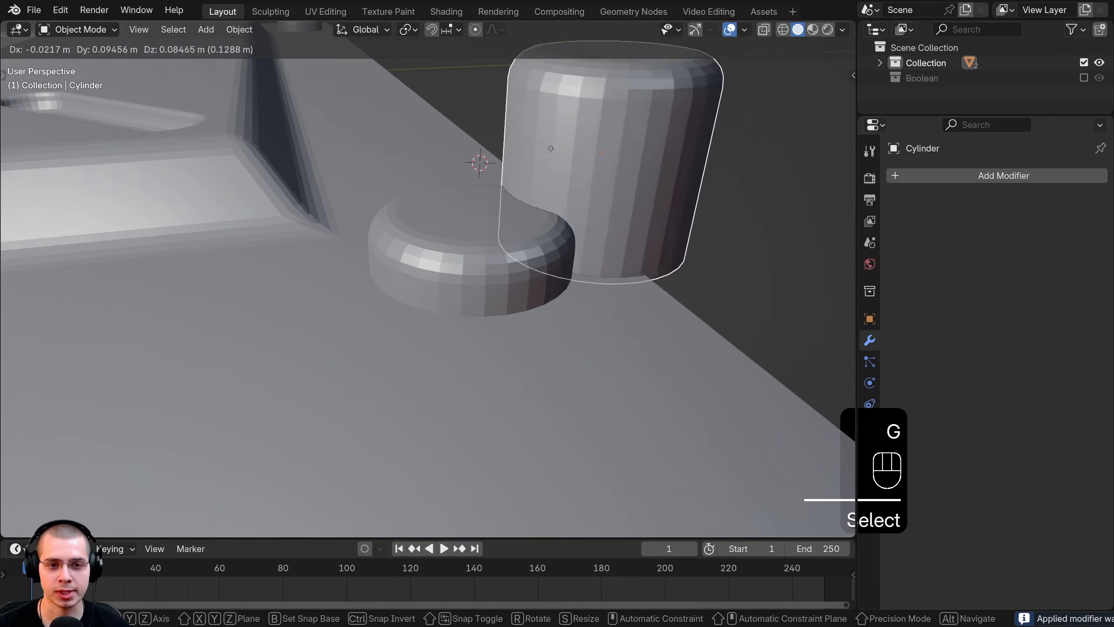
pyautogui.rightClick(530, 197)
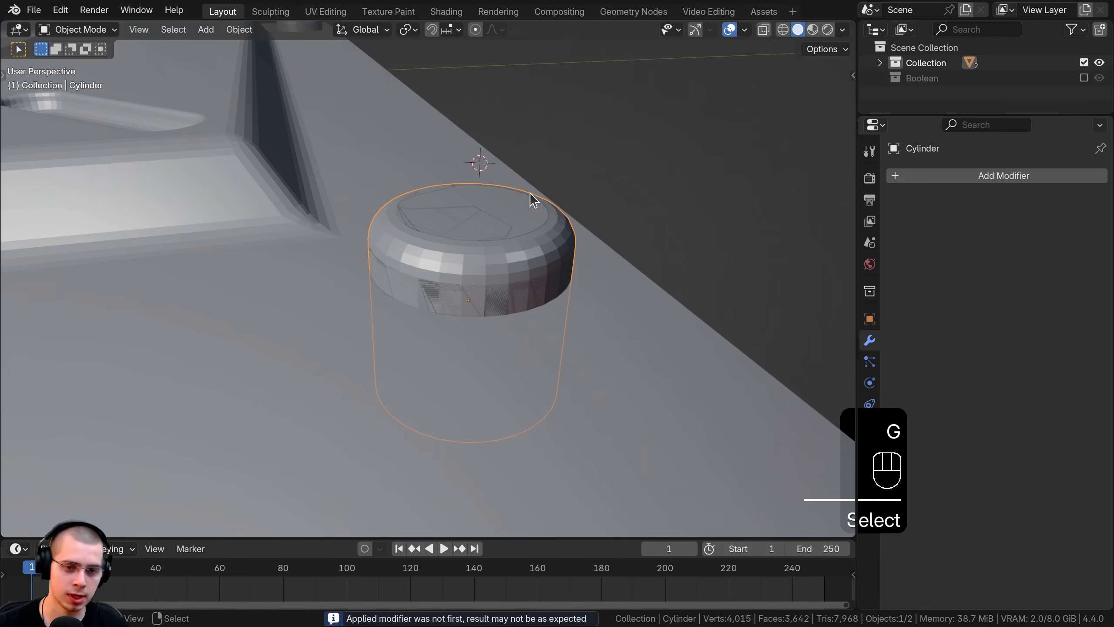
pyautogui.press('m')
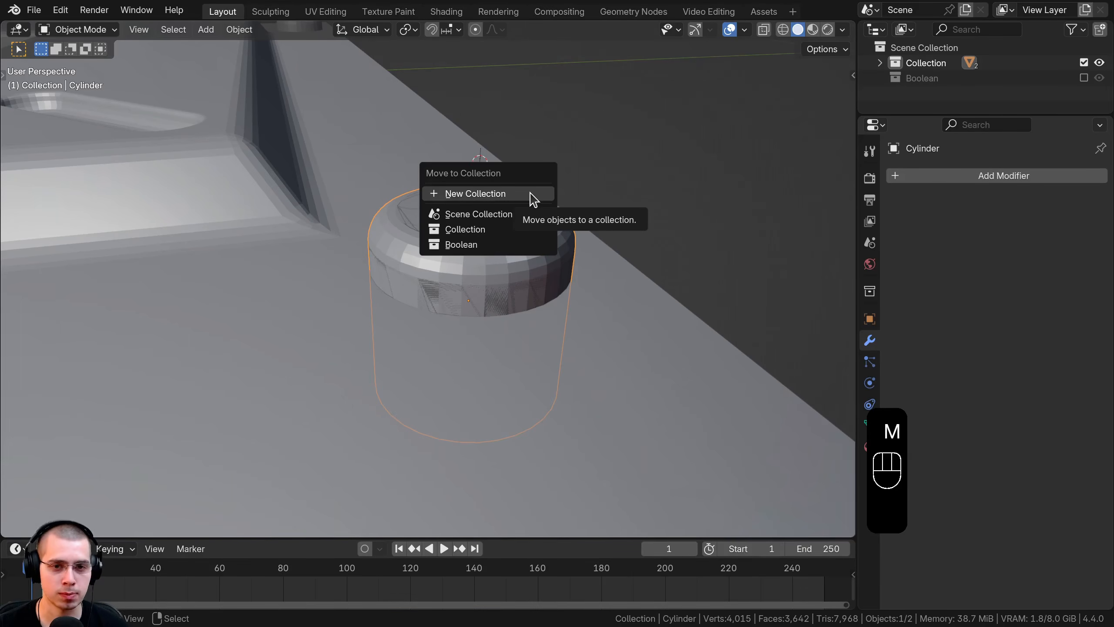
pyautogui.click(458, 245)
# Step: Select the panel plane and enter Edit Mode on its mesh
pyautogui.moveTo(465, 191); pyautogui.dragTo(513, 229, button='middle')
pyautogui.click(422, 263)
pyautogui.press('Tab')
pyautogui.scroll(5, 449, 257)
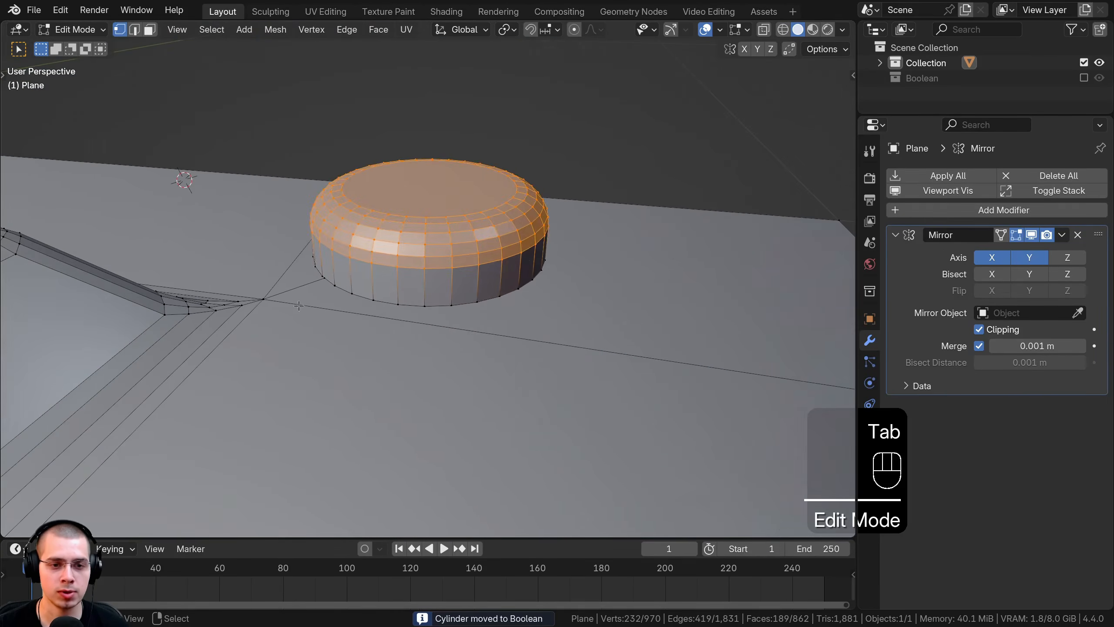
# Step: Select the edge loop around the bump's base, removing stray vertices and adding missing ones
pyautogui.press('a')
pyautogui.press('a')
pyautogui.scroll(-3, 445, 223)
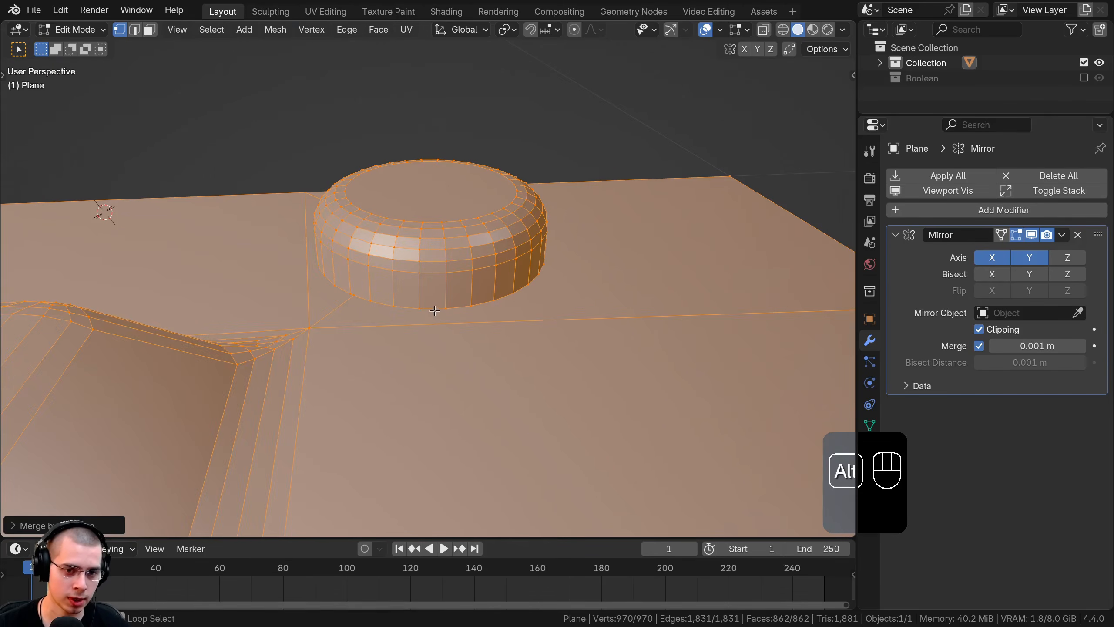
pyautogui.keyDown('alt'); pyautogui.click(433, 307); pyautogui.keyUp('alt')
pyautogui.moveTo(432, 308); pyautogui.dragTo(513, 332, button='middle')
pyautogui.keyDown('shift'); pyautogui.click(547, 325); pyautogui.keyUp('shift')
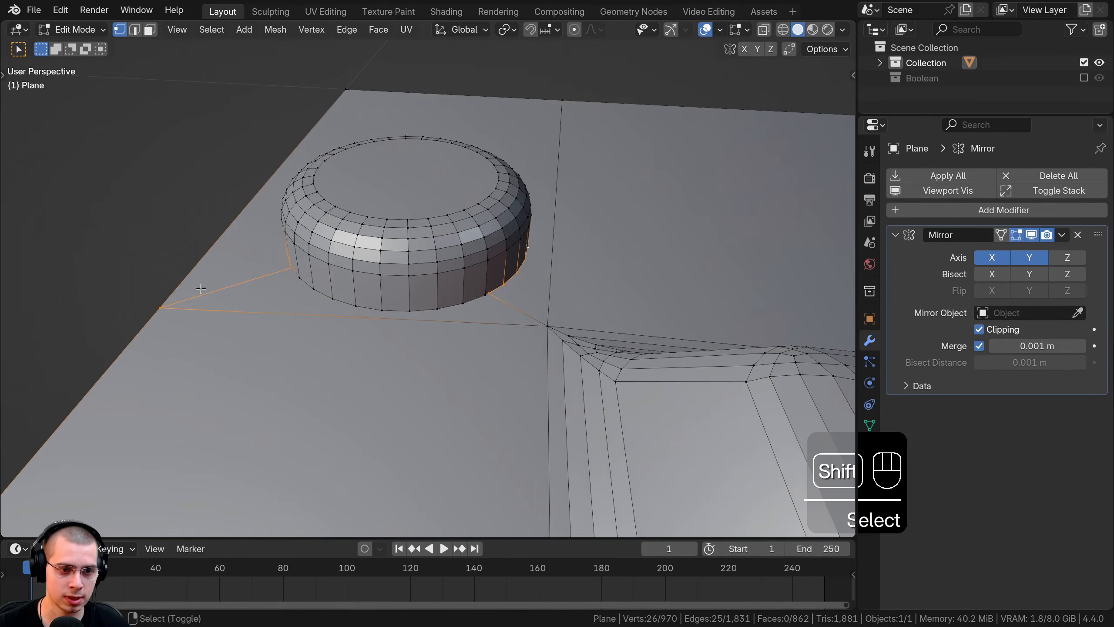
pyautogui.keyDown('shift'); pyautogui.click(160, 306); pyautogui.keyUp('shift')
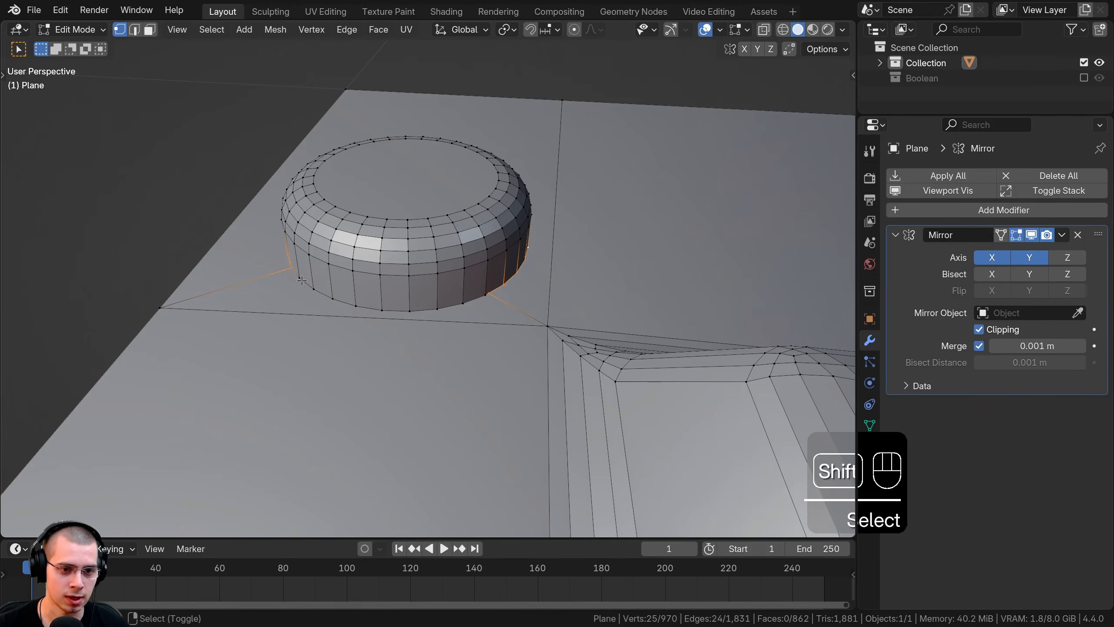
pyautogui.keyDown('shift'); pyautogui.click(332, 298); pyautogui.keyUp('shift')
pyautogui.keyDown('shift'); pyautogui.click(354, 306); pyautogui.keyUp('shift')
pyautogui.keyDown('shift'); pyautogui.click(382, 309); pyautogui.keyUp('shift')
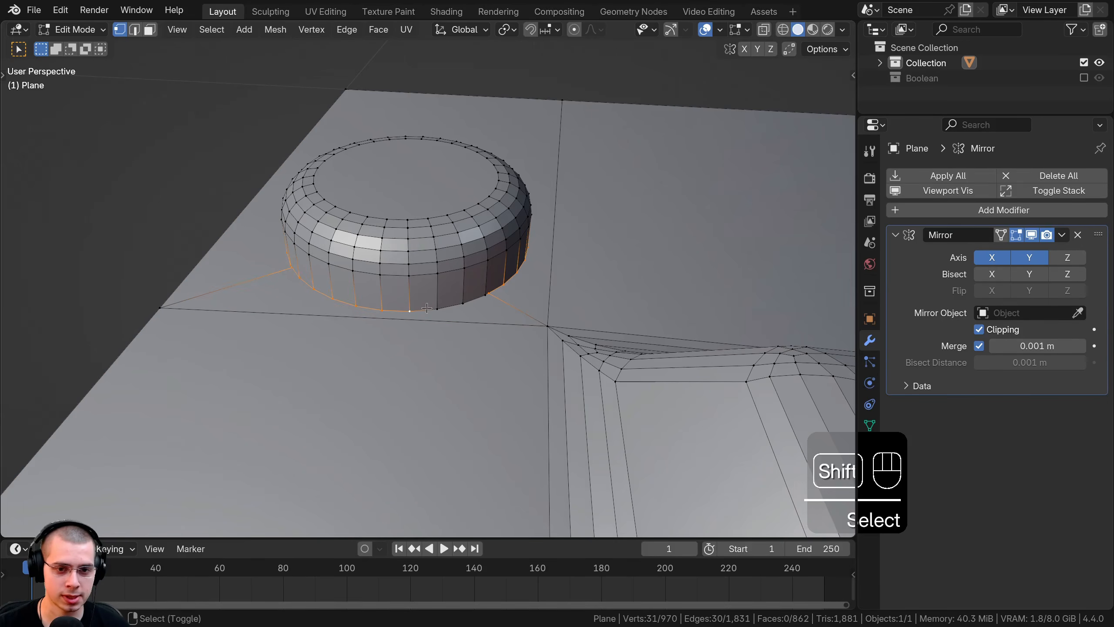
pyautogui.keyDown('shift'); pyautogui.click(464, 303); pyautogui.keyUp('shift')
pyautogui.keyDown('shift'); pyautogui.click(487, 294); pyautogui.keyUp('shift')
# Step: Bevel the bump's base edges with 2 segments of about 0.0012 m
pyautogui.moveTo(486, 293); pyautogui.dragTo(285, 246, button='middle')
pyautogui.scroll(4, 334, 255)
pyautogui.moveTo(609, 287); pyautogui.dragTo(553, 291, button='middle')
pyautogui.scroll(-1, 555, 298)
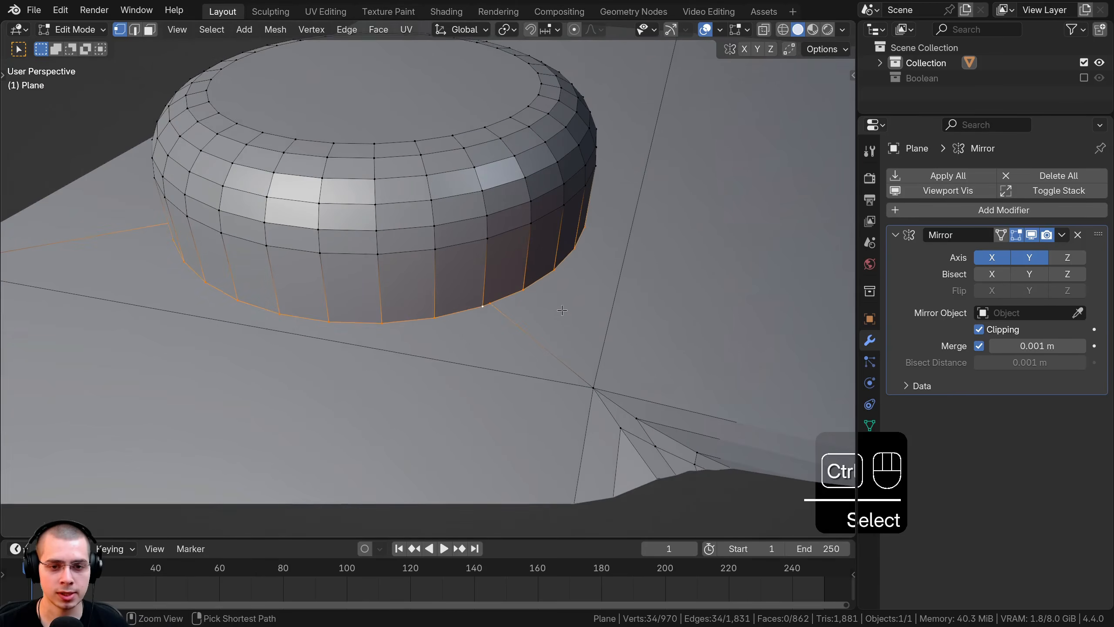
pyautogui.hotkey('ctrl', 'b')
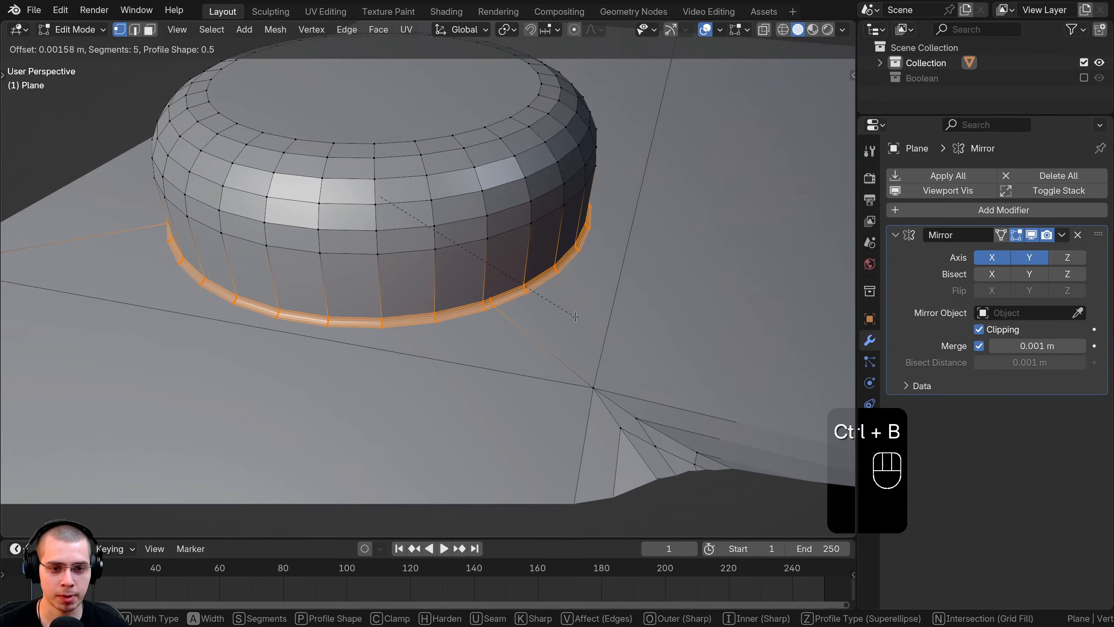
pyautogui.scroll(-3, 574, 315)
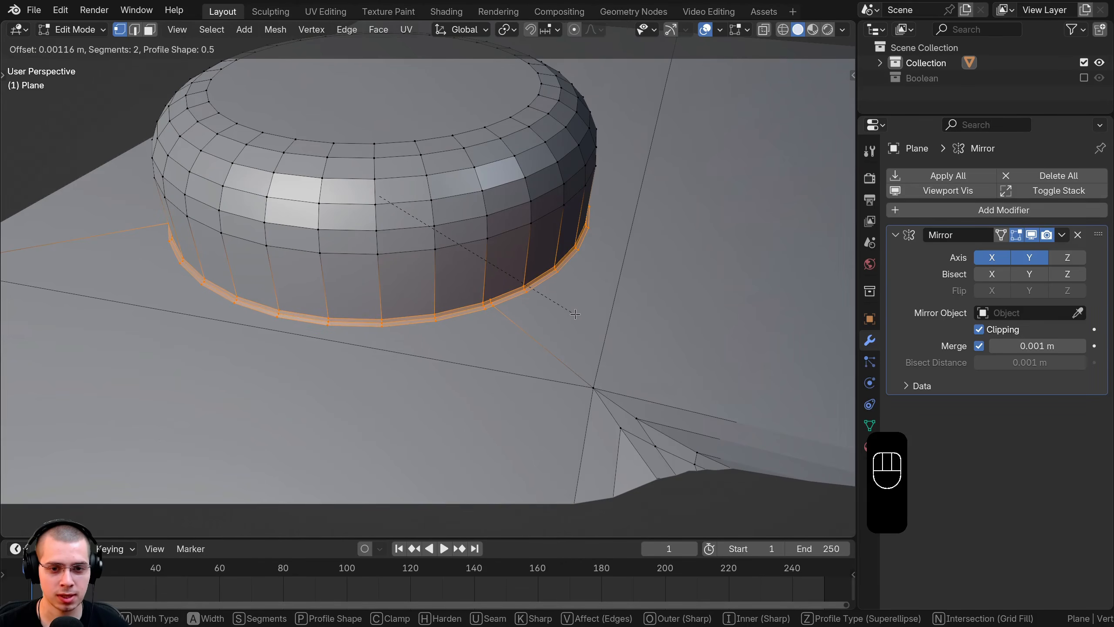
pyautogui.click(575, 315)
pyautogui.scroll(-3, 575, 314)
pyautogui.moveTo(575, 315); pyautogui.dragTo(530, 328, button='middle')
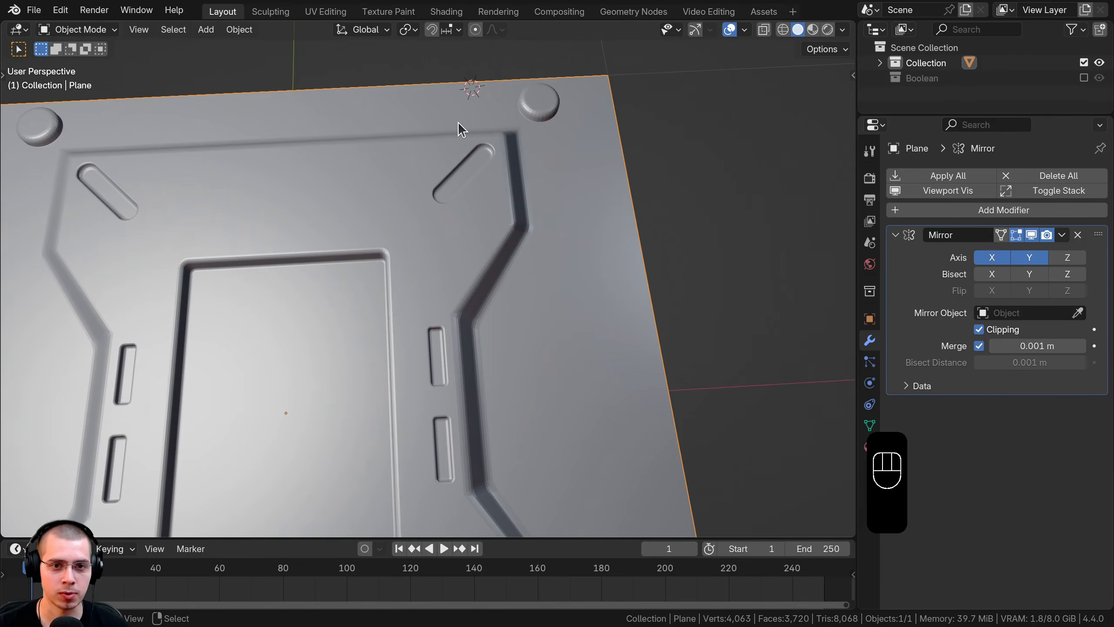
# Step: Apply smooth shading to the panel
pyautogui.press('w')
pyautogui.click(412, 120)
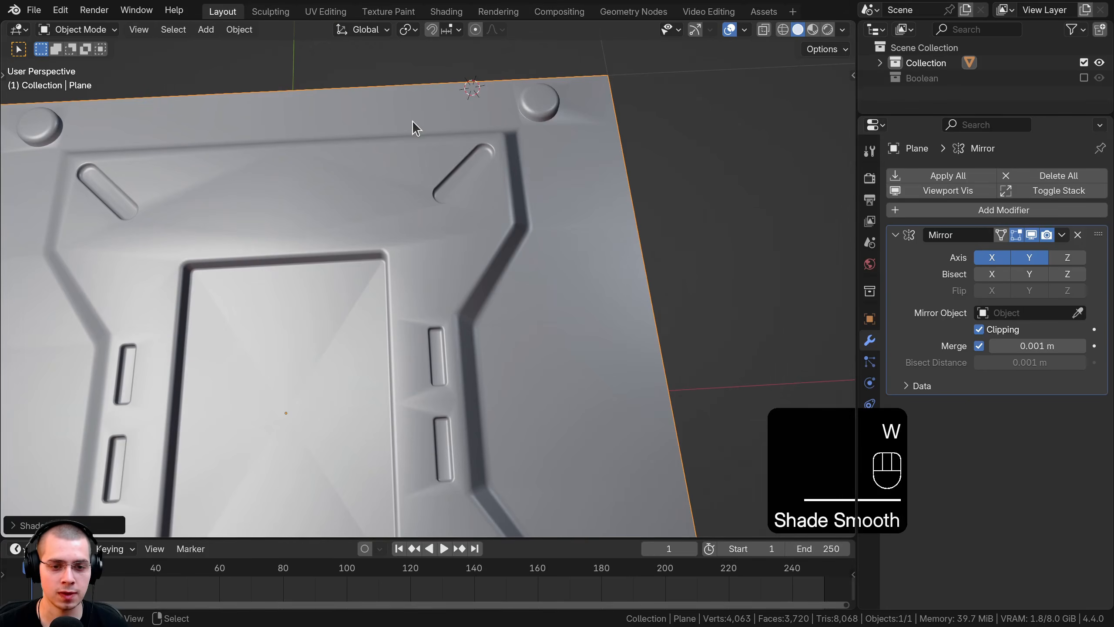
pyautogui.scroll(10, 483, 233)
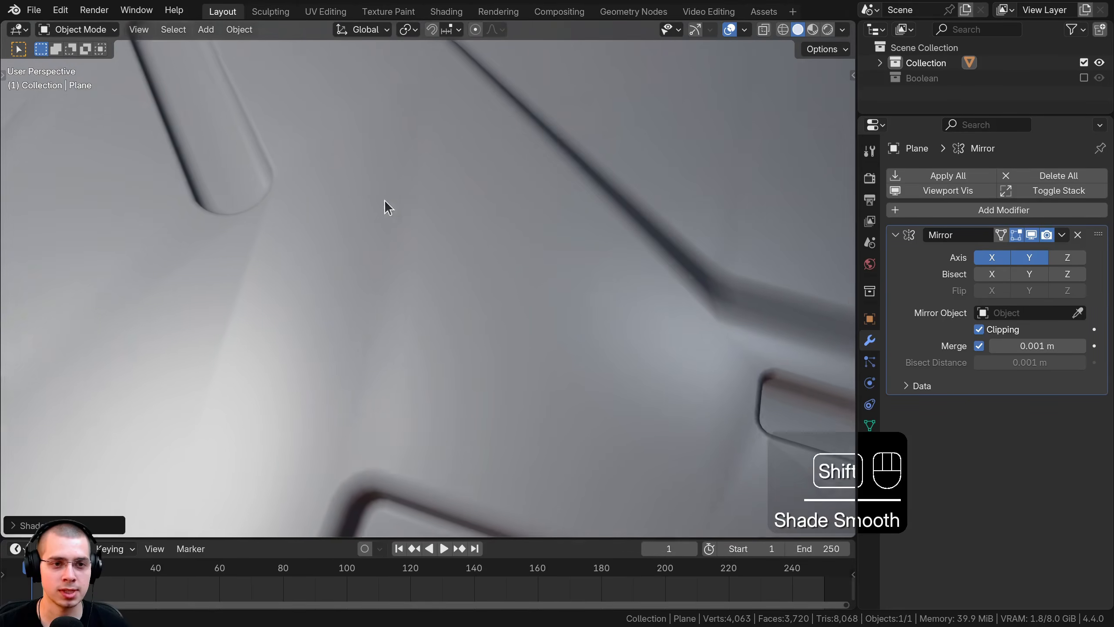
pyautogui.moveTo(385, 200); pyautogui.dragTo(311, 107, button='middle')
pyautogui.press('Tab')
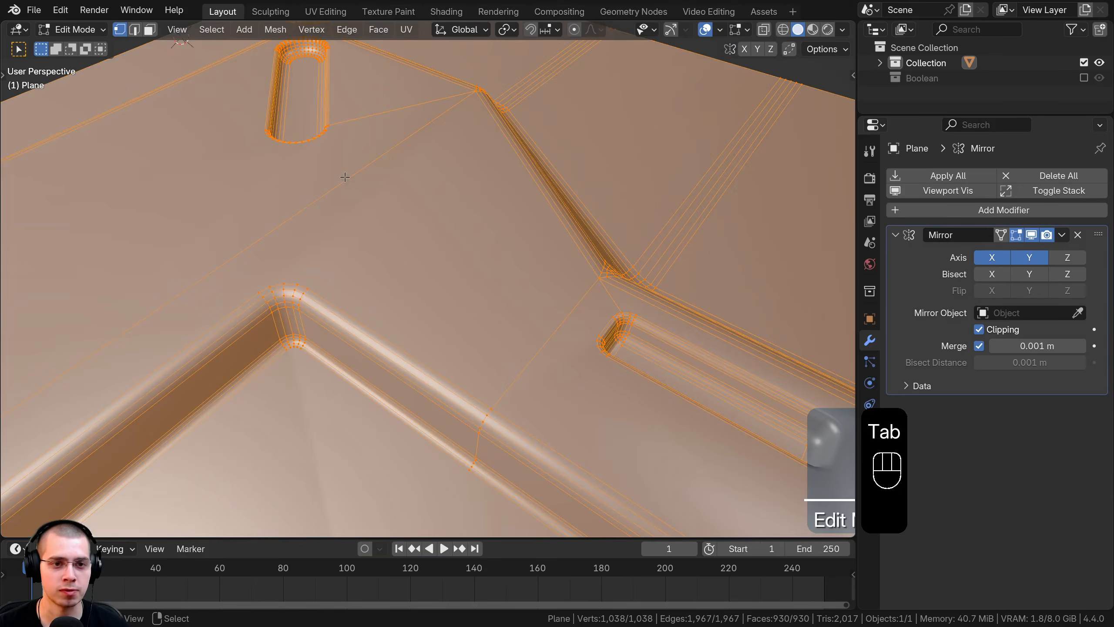
pyautogui.moveTo(344, 177); pyautogui.dragTo(510, 321, button='middle')
pyautogui.press('Tab')
pyautogui.press('Tab')
pyautogui.press('Tab')
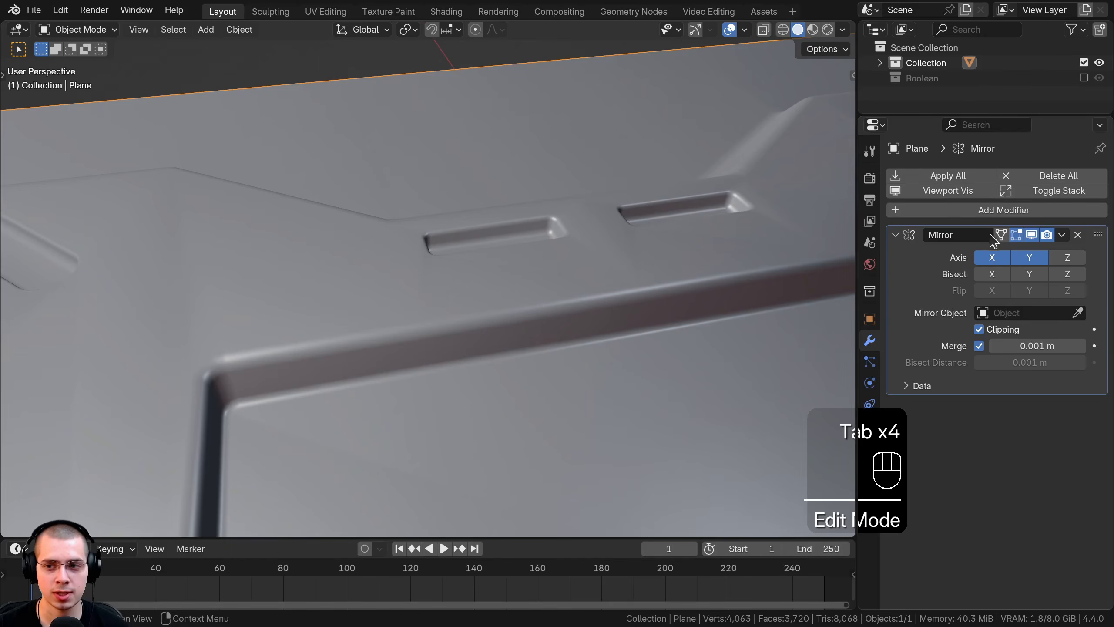
# Step: Add a Weighted Normal modifier (Face Area, weight 50) to the panel
pyautogui.click(974, 212)
pyautogui.write('we')
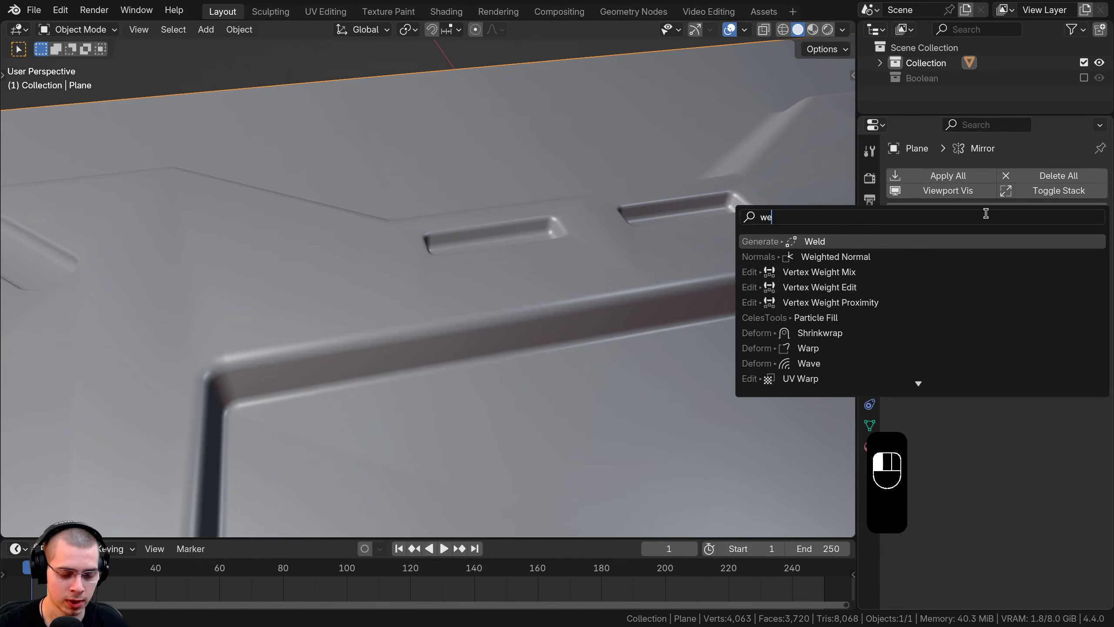
pyautogui.press('Down')
pyautogui.press('Return')
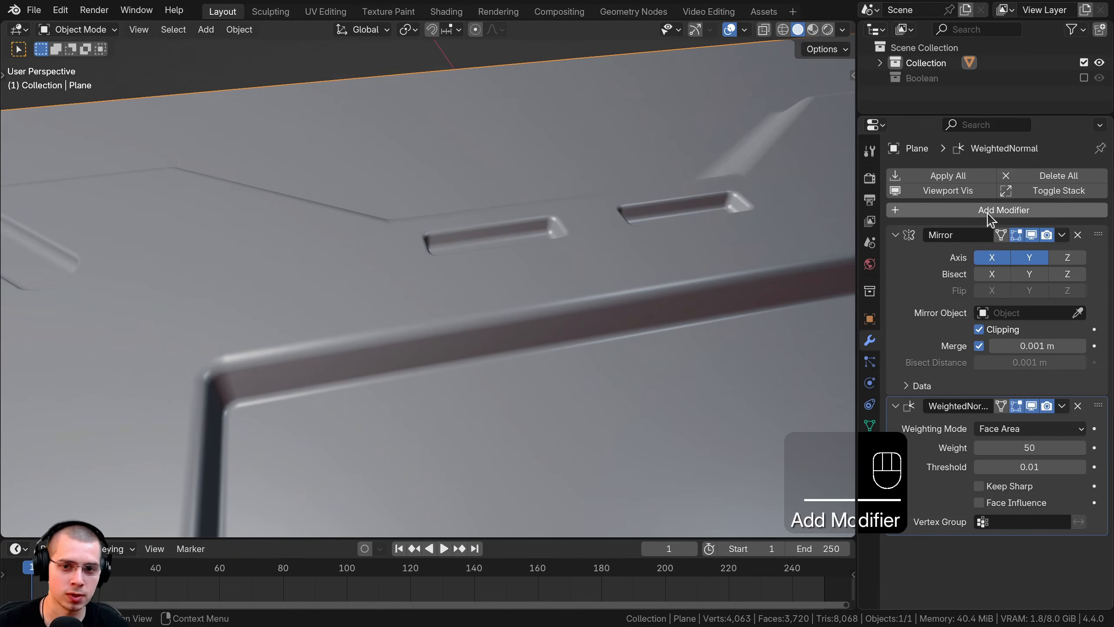
pyautogui.scroll(-5, 394, 381)
pyautogui.scroll(2, 483, 378)
pyautogui.keyDown('shift'); pyautogui.moveTo(504, 378); pyautogui.dragTo(590, 314, button='middle'); pyautogui.keyUp('shift')
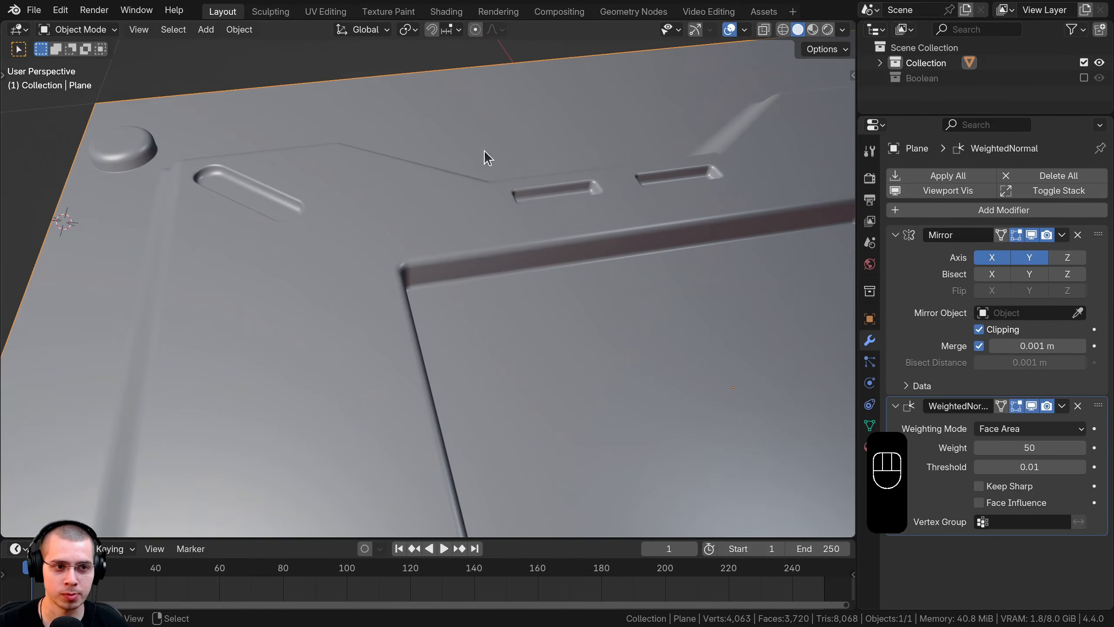
pyautogui.scroll(-2, 490, 275)
# Step: Delete the selected object and reset the 3D cursor to the world origin with the plate framed
pyautogui.hotkey('shift', 'c')
pyautogui.moveTo(333, 303); pyautogui.dragTo(401, 219, button='middle')
pyautogui.press('x')
pyautogui.click(501, 222)
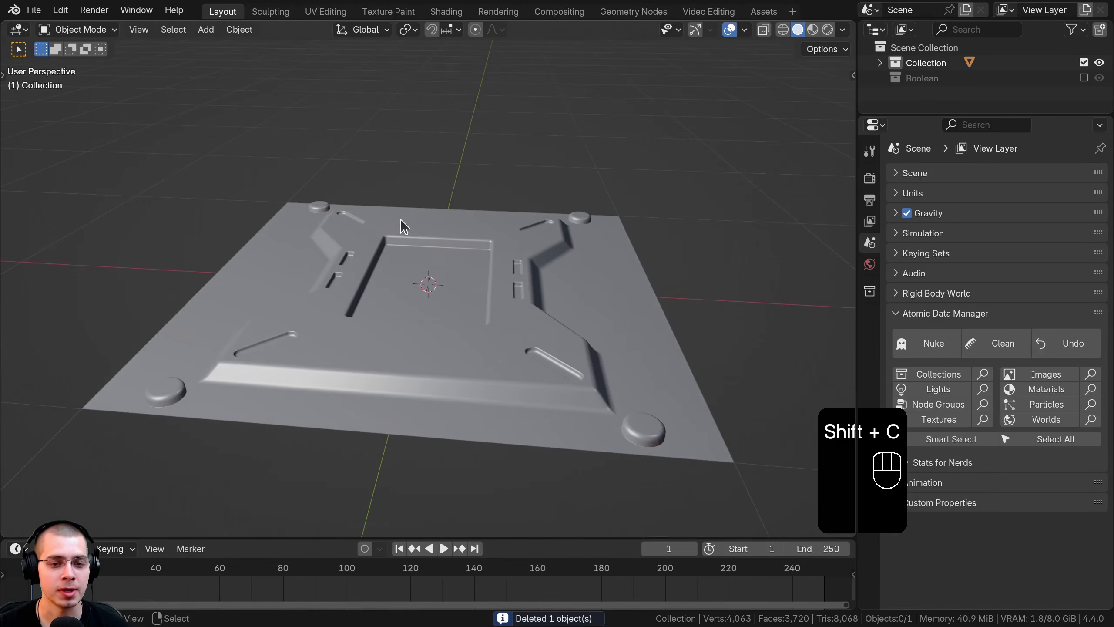
pyautogui.moveTo(447, 306); pyautogui.dragTo(405, 324, button='middle')
pyautogui.scroll(4, 310, 326)
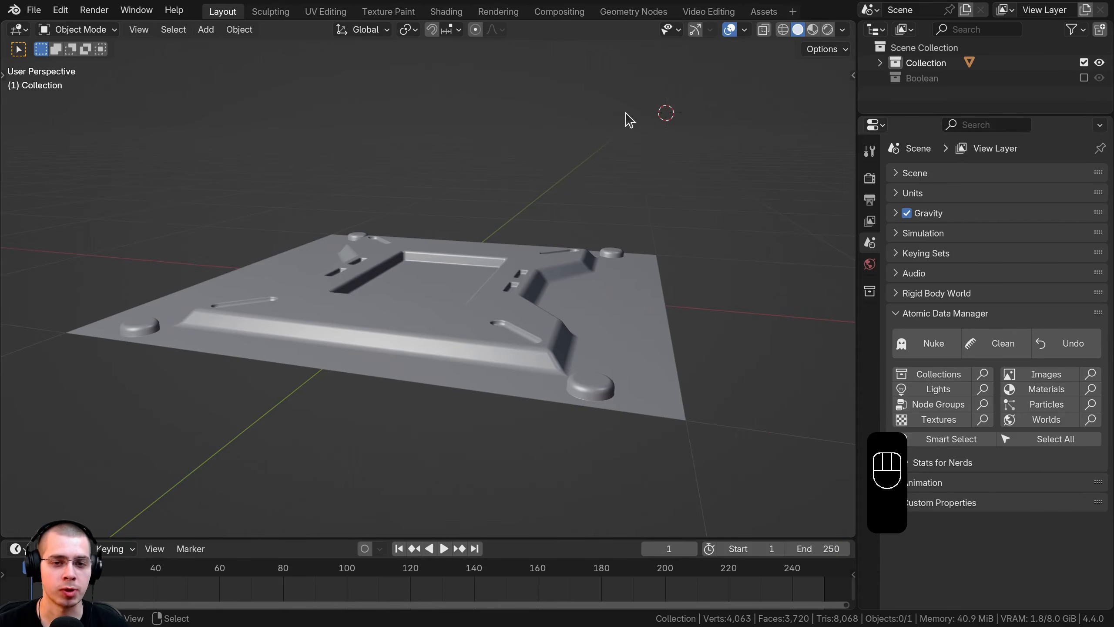
pyautogui.moveTo(626, 113); pyautogui.dragTo(622, 136, button='middle')
pyautogui.hotkey('shift', 'c')
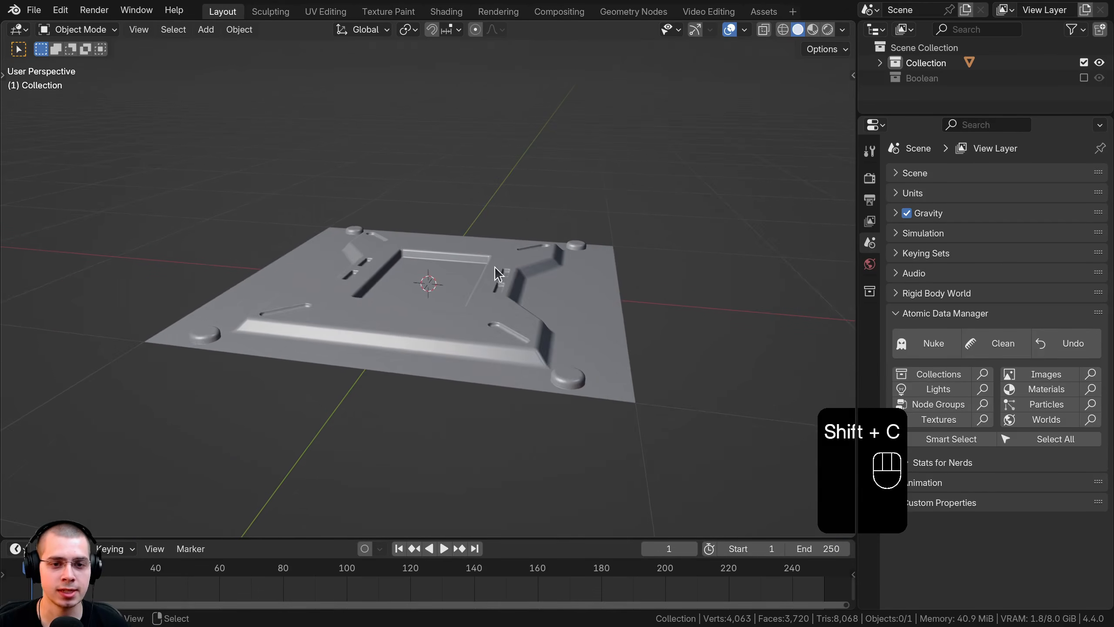
# Step: Add a new plane mesh at the world origin
pyautogui.hotkey('shift', 'a')
pyautogui.moveTo(435, 143)
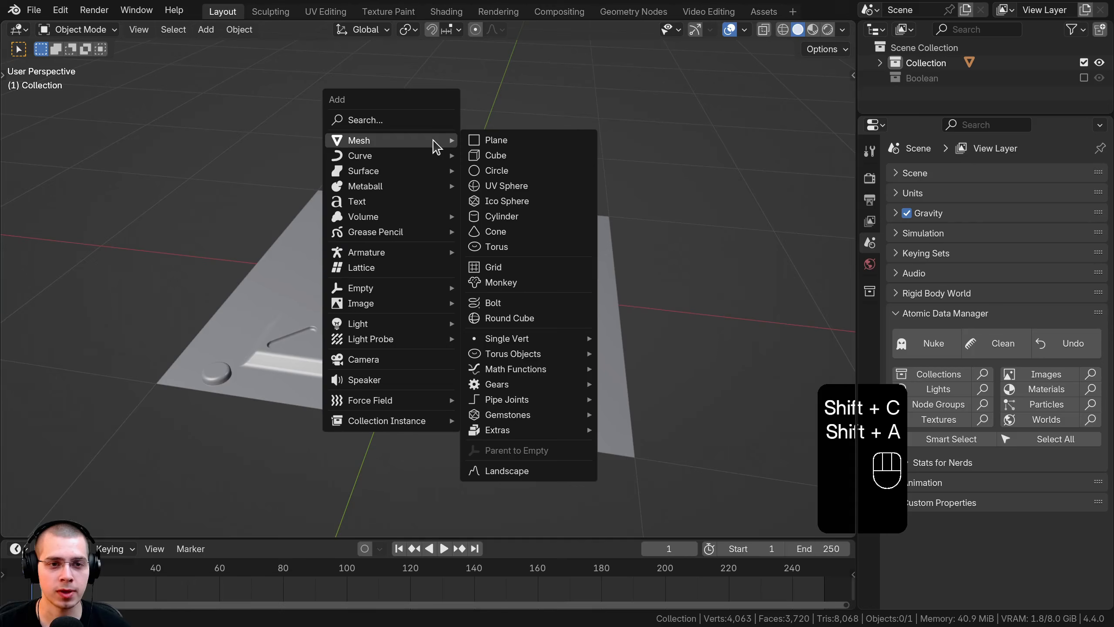
pyautogui.click(496, 141)
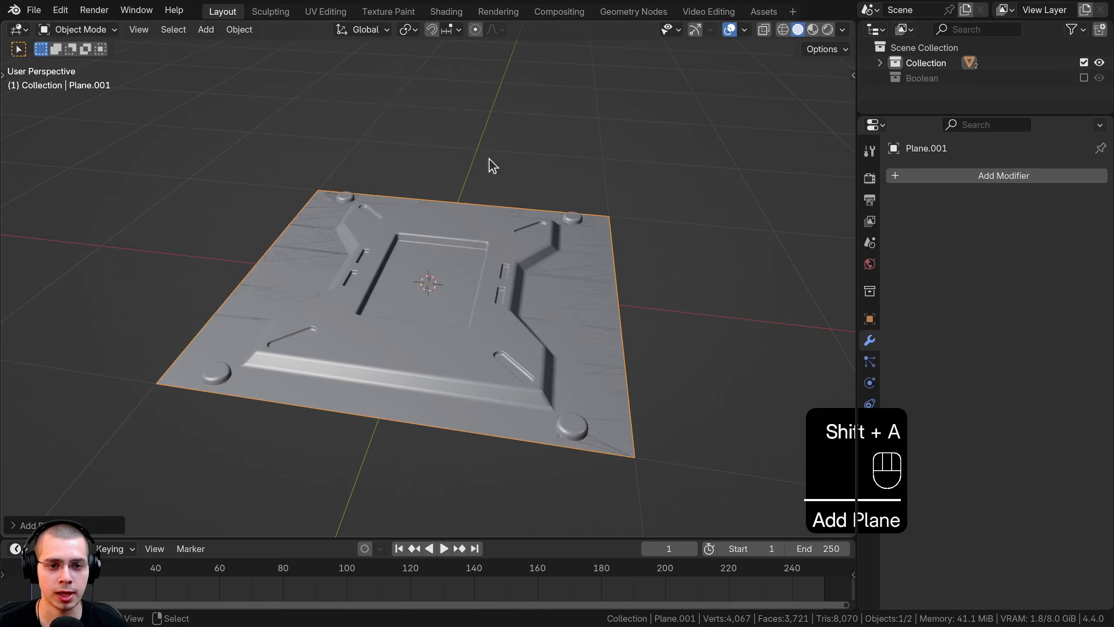
pyautogui.moveTo(429, 271); pyautogui.dragTo(454, 207, button='middle')
pyautogui.press('g')
pyautogui.rightClick(458, 223)
pyautogui.moveTo(326, 345); pyautogui.dragTo(399, 122, button='middle')
pyautogui.moveTo(613, 301); pyautogui.dragTo(421, 357, button='middle')
pyautogui.scroll(1, 421, 358)
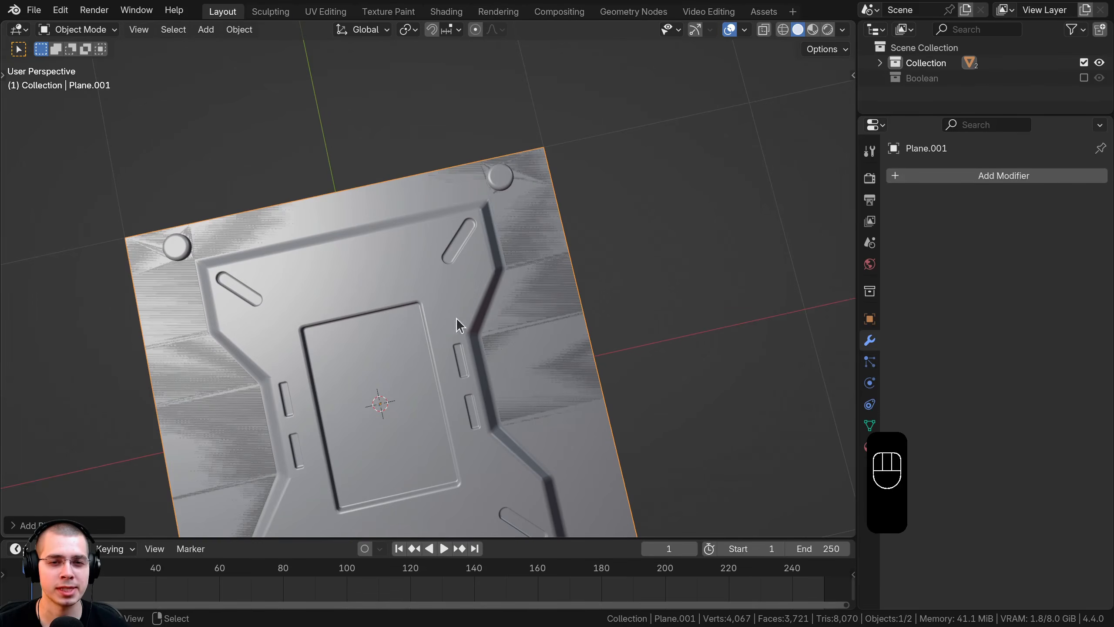
pyautogui.moveTo(458, 325); pyautogui.dragTo(452, 265, button='middle')
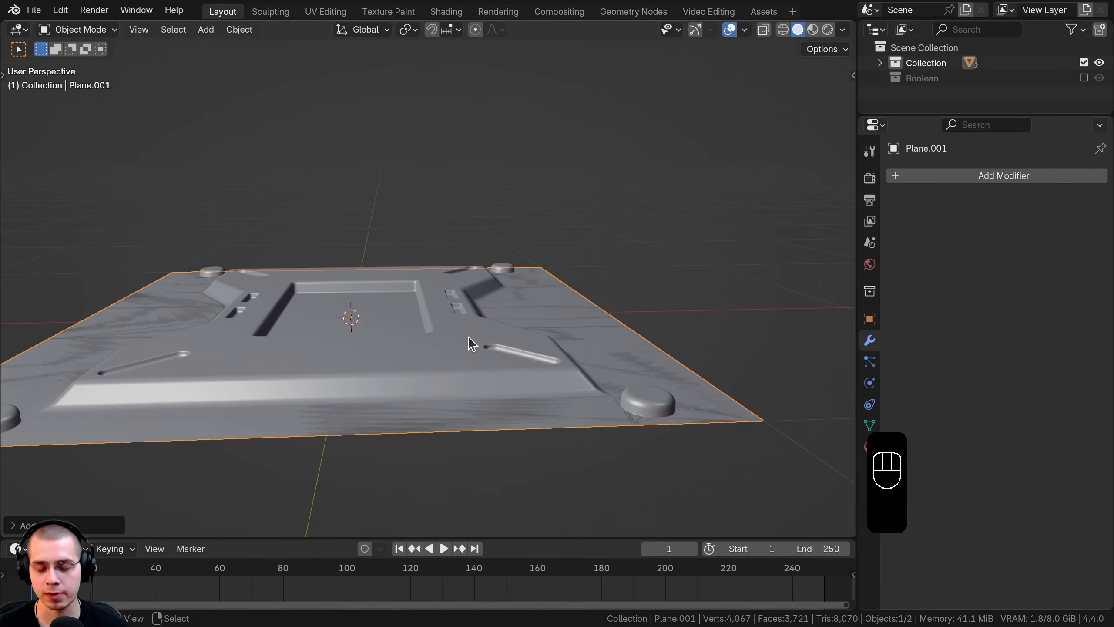
# Step: From front view, raise the new plane along Z to float just above the sci-fi panel
pyautogui.press('KP_1')
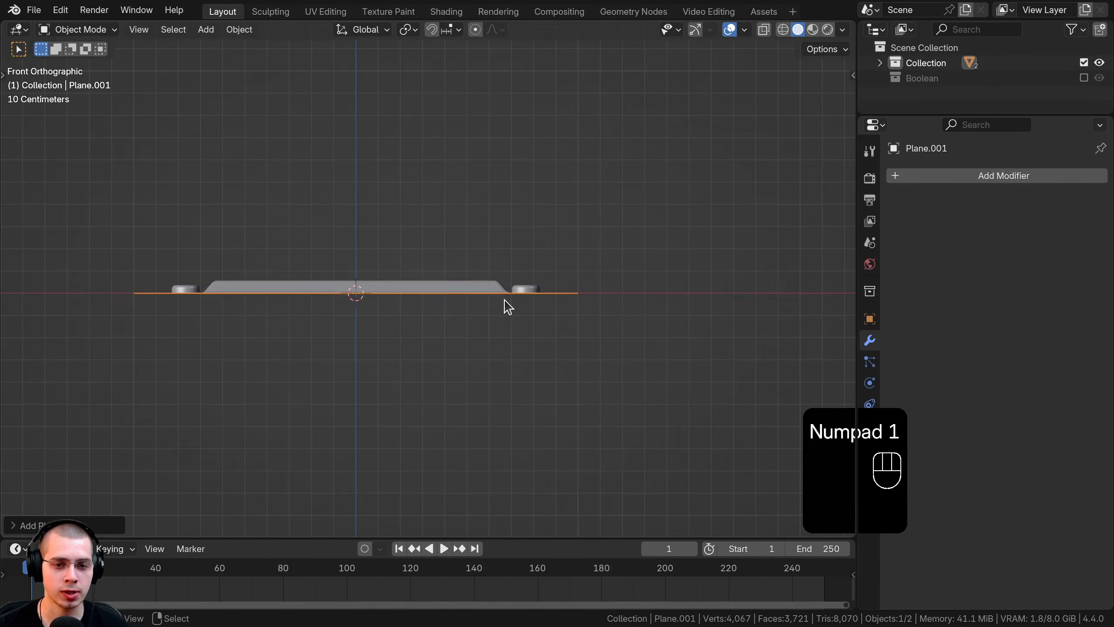
pyautogui.scroll(5, 491, 304)
pyautogui.scroll(3, 494, 423)
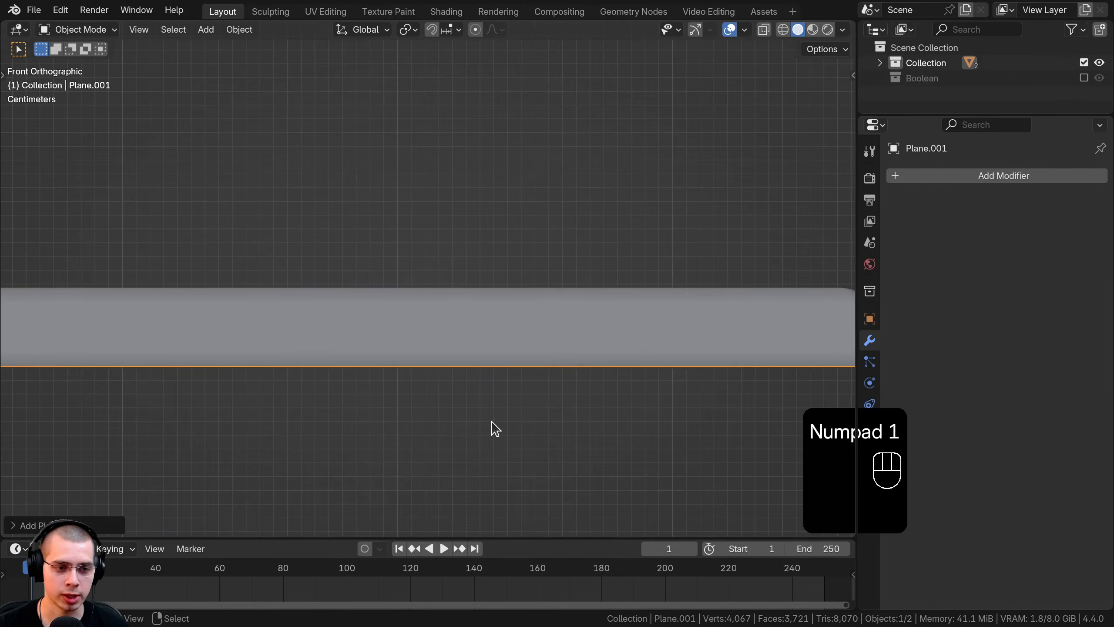
pyautogui.press('g')
pyautogui.press('z')
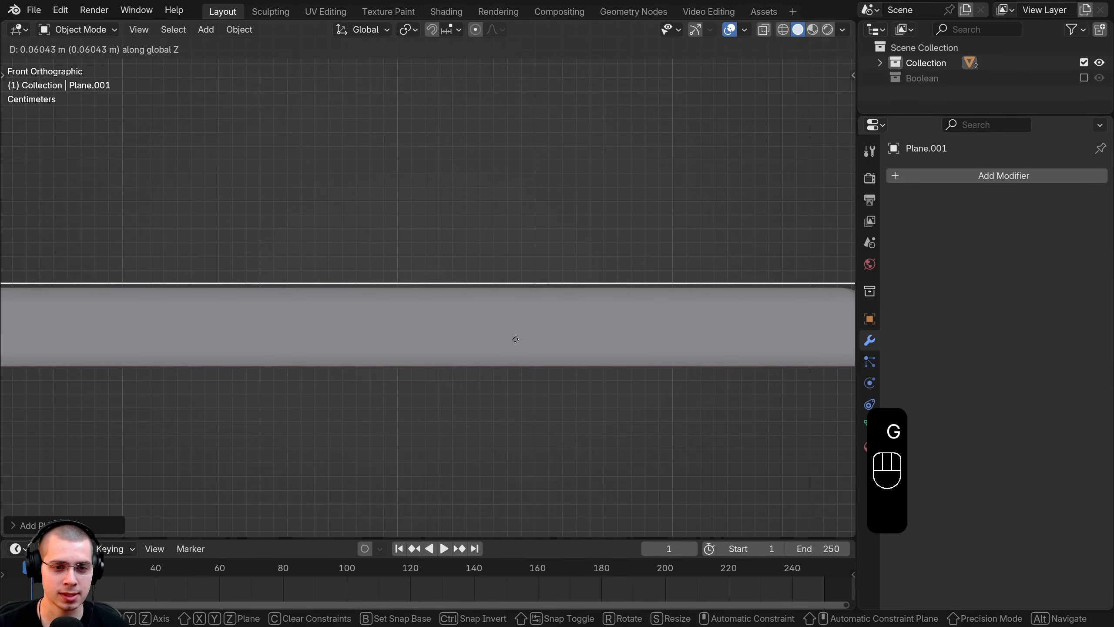
pyautogui.press('shift')
pyautogui.click(517, 355)
pyautogui.moveTo(516, 360); pyautogui.dragTo(479, 401, button='middle')
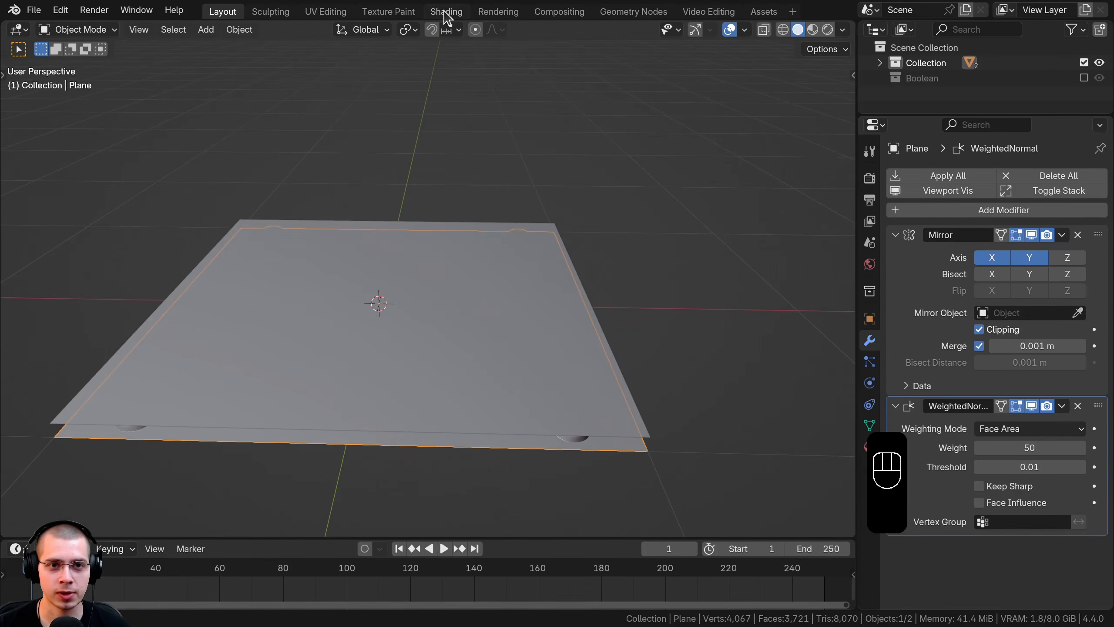
# Step: In the Shading workspace, select Plane.001 and give it a new material
pyautogui.click(444, 11)
pyautogui.moveTo(287, 307); pyautogui.dragTo(270, 404, button='middle')
pyautogui.scroll(5, 261, 308)
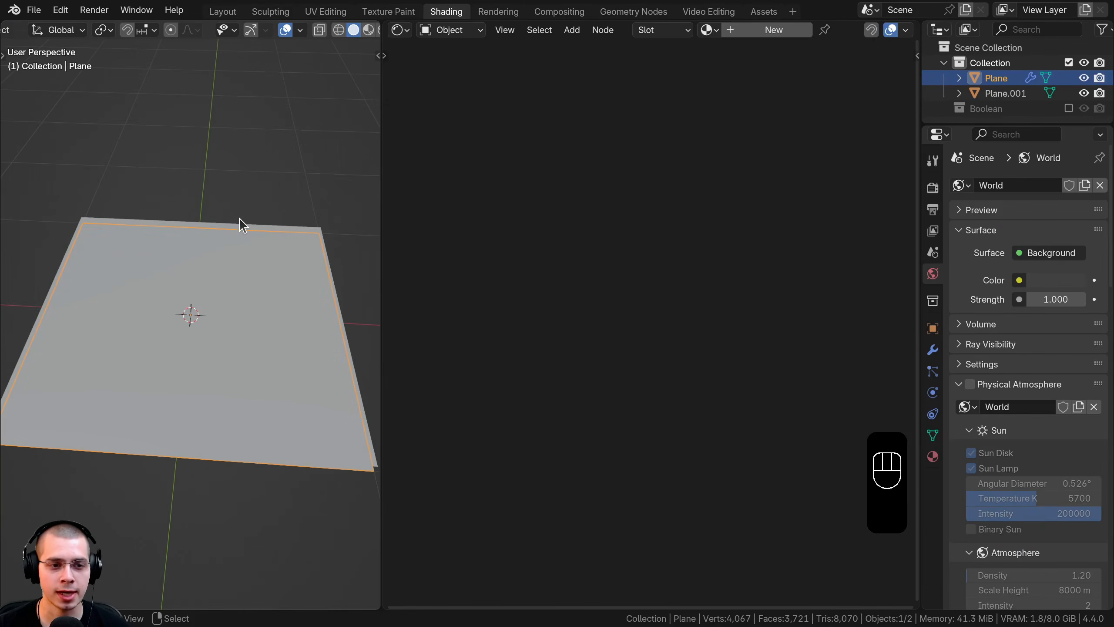
pyautogui.rightClick(238, 252)
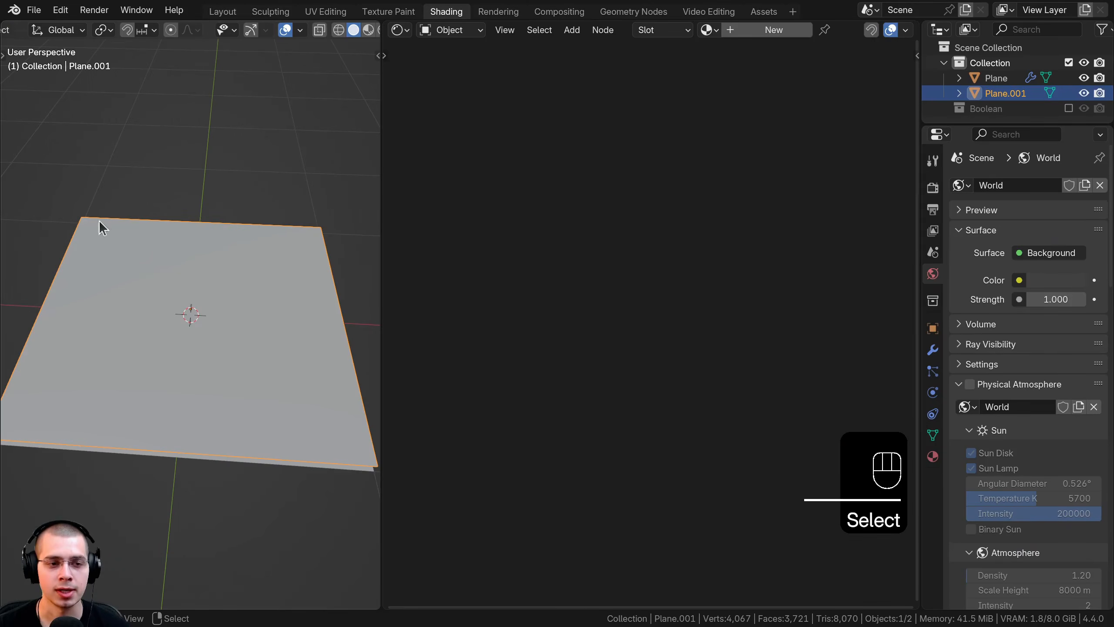
pyautogui.moveTo(100, 224); pyautogui.dragTo(178, 344, button='middle')
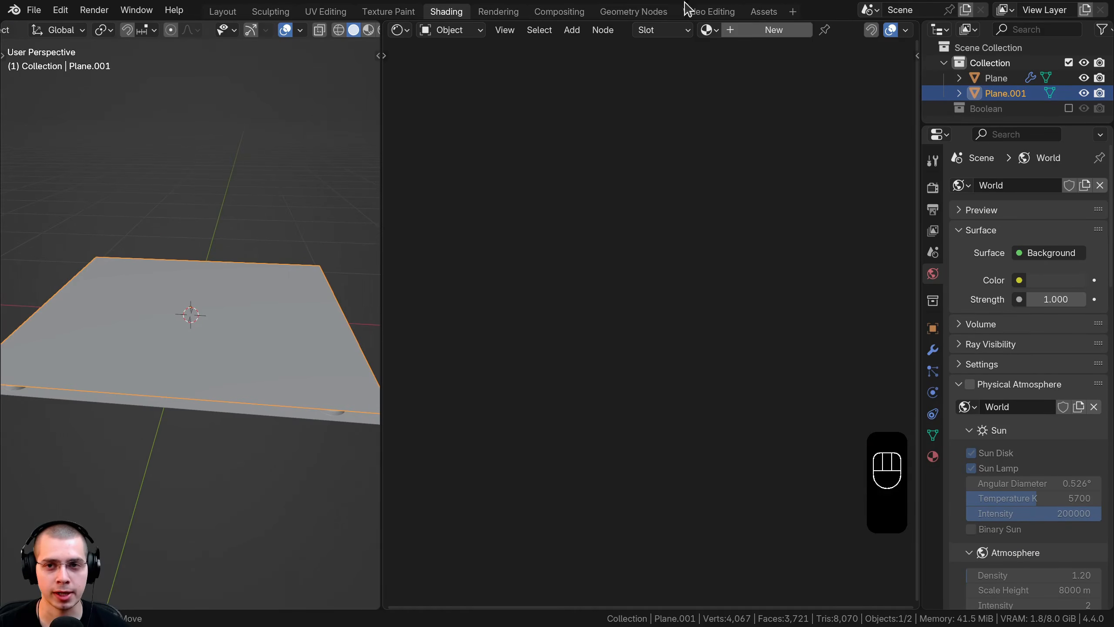
pyautogui.click(762, 31)
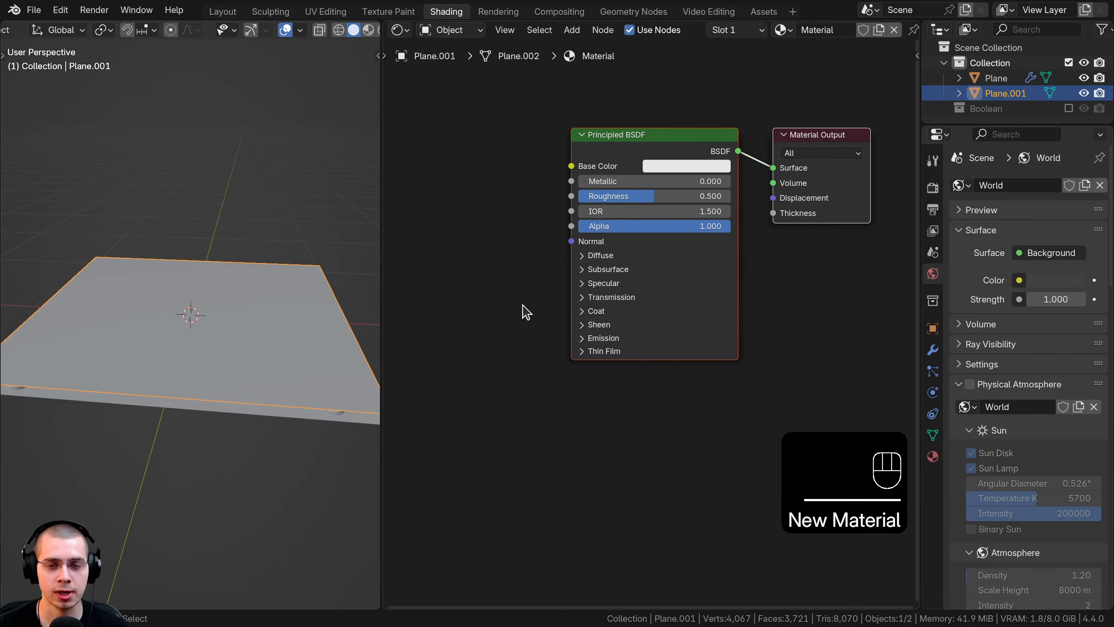
# Step: Add an Image Texture node to Plane.001's material
pyautogui.moveTo(525, 306); pyautogui.dragTo(524, 332, button='middle')
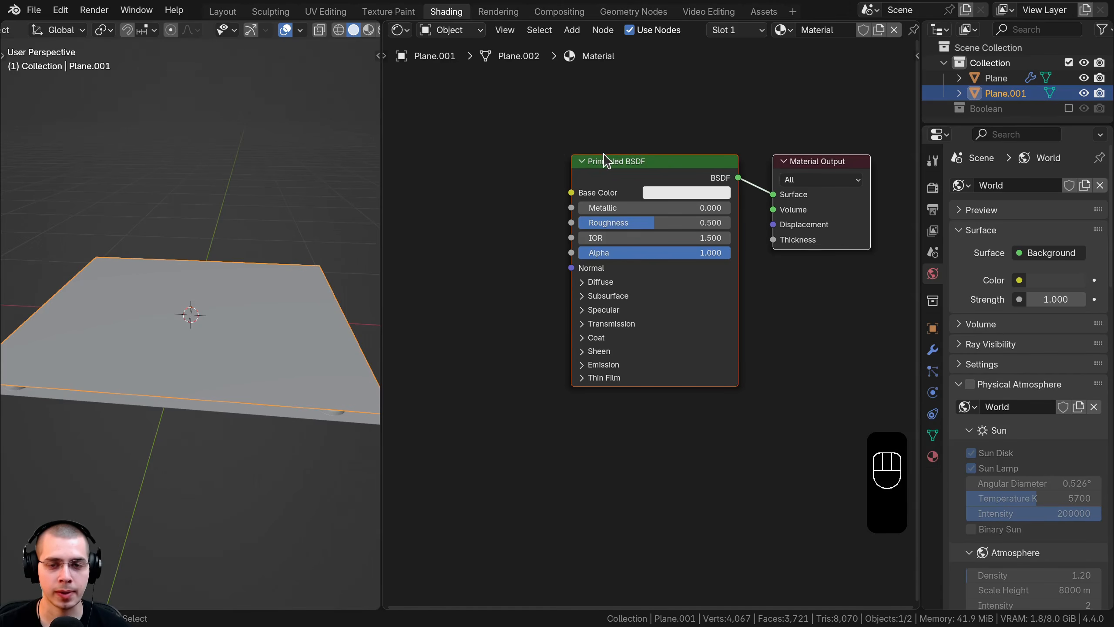
pyautogui.moveTo(619, 165); pyautogui.dragTo(634, 168)
pyautogui.moveTo(564, 146); pyautogui.dragTo(575, 155, button='middle')
pyautogui.moveTo(517, 133); pyautogui.dragTo(522, 129, button='middle')
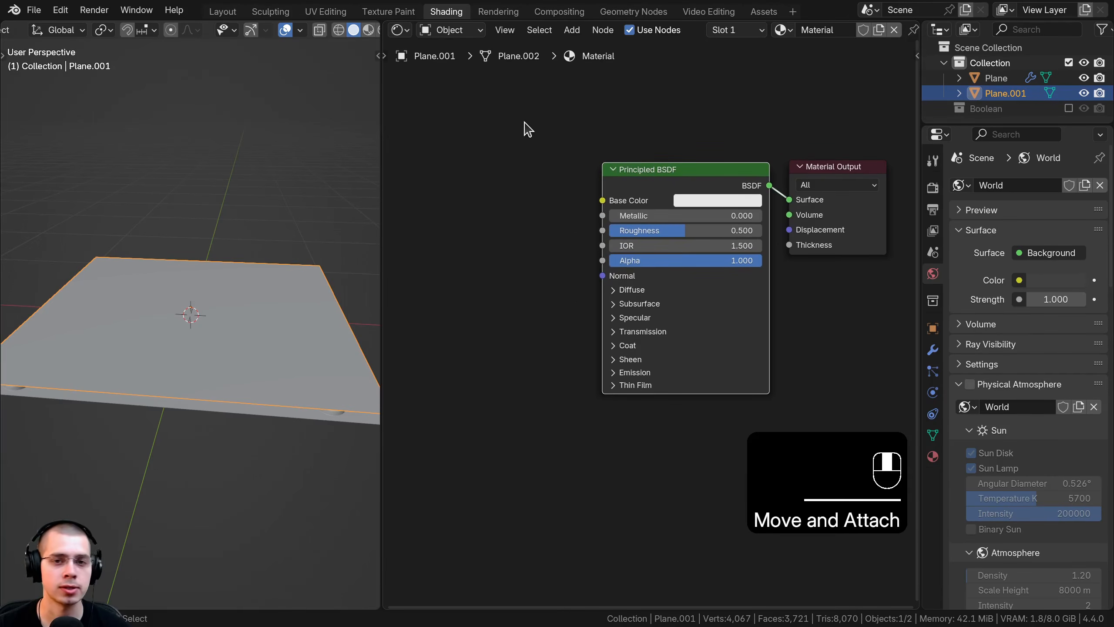
pyautogui.hotkey('shift', 'a')
pyautogui.write('ima')
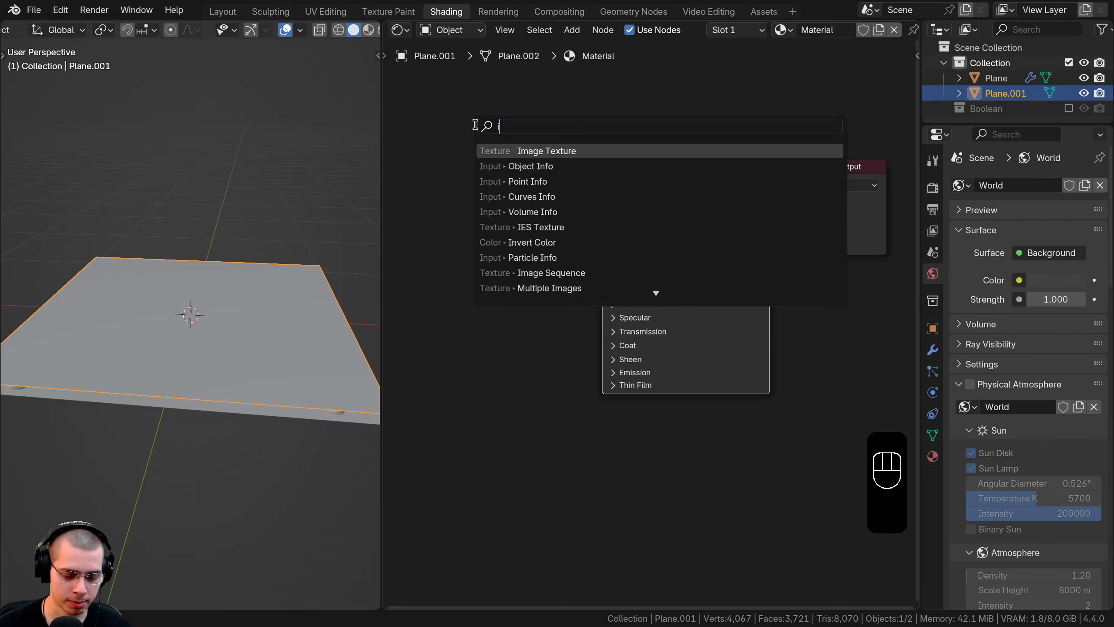
pyautogui.click(524, 151)
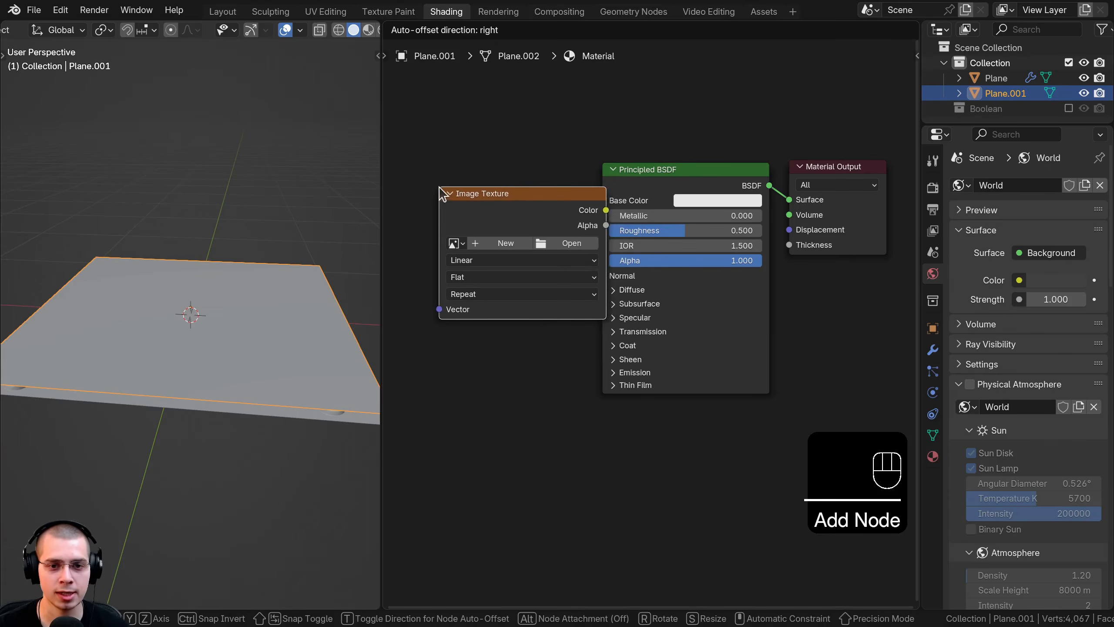
# Step: Create a new 4096×4096, 32-bit float image named 'Sci-Fi Decal Normal' in the node
pyautogui.click(569, 214)
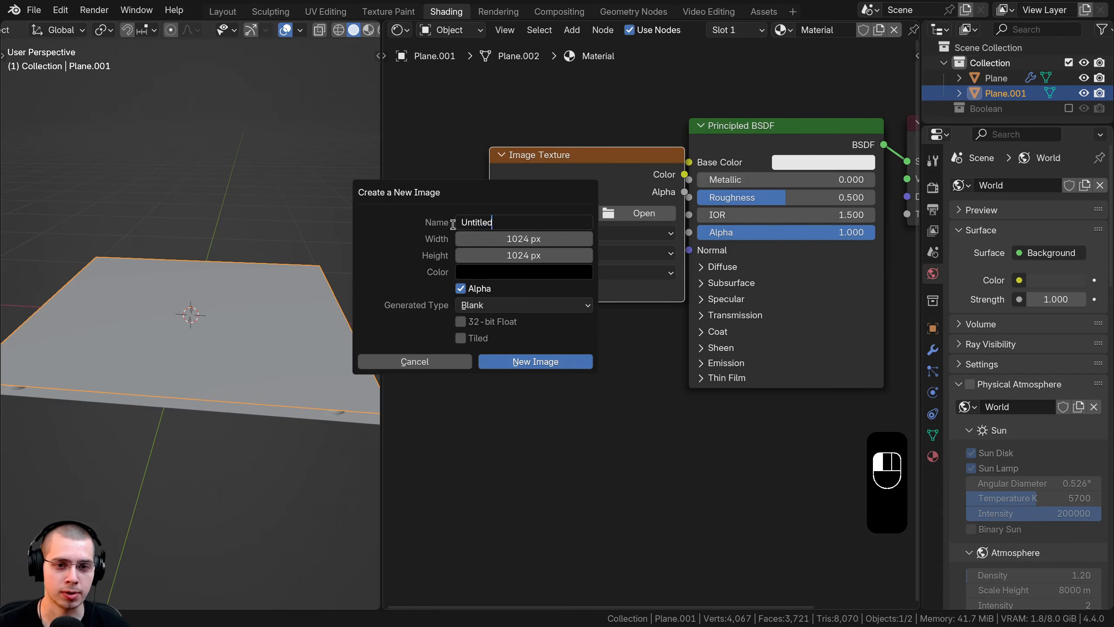
pyautogui.write('Sc')
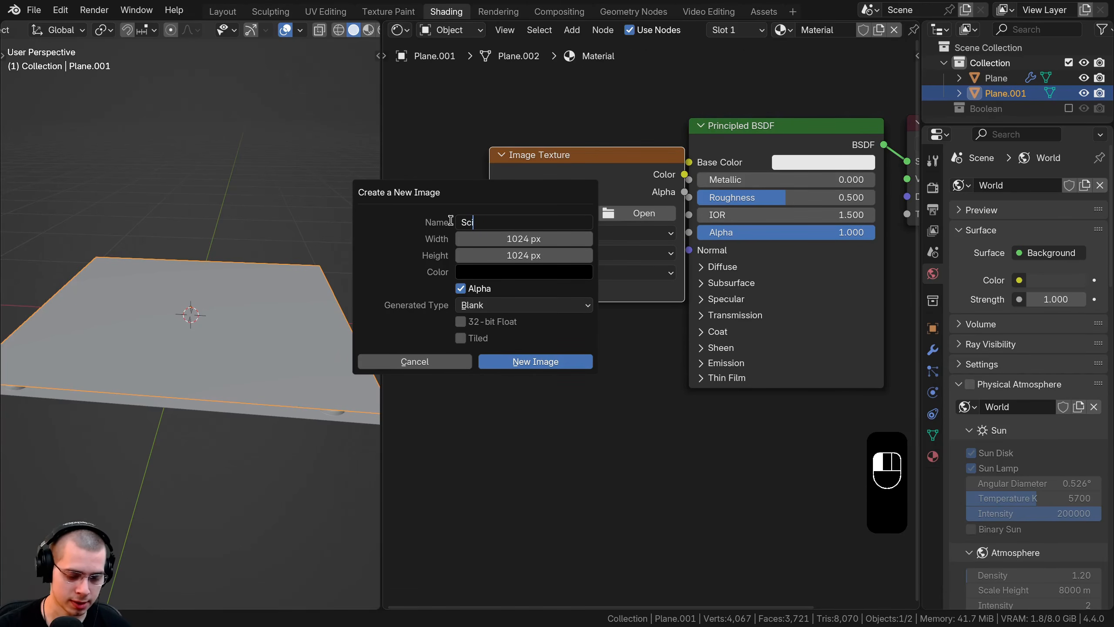
pyautogui.write('i-Fi Decal Normal')
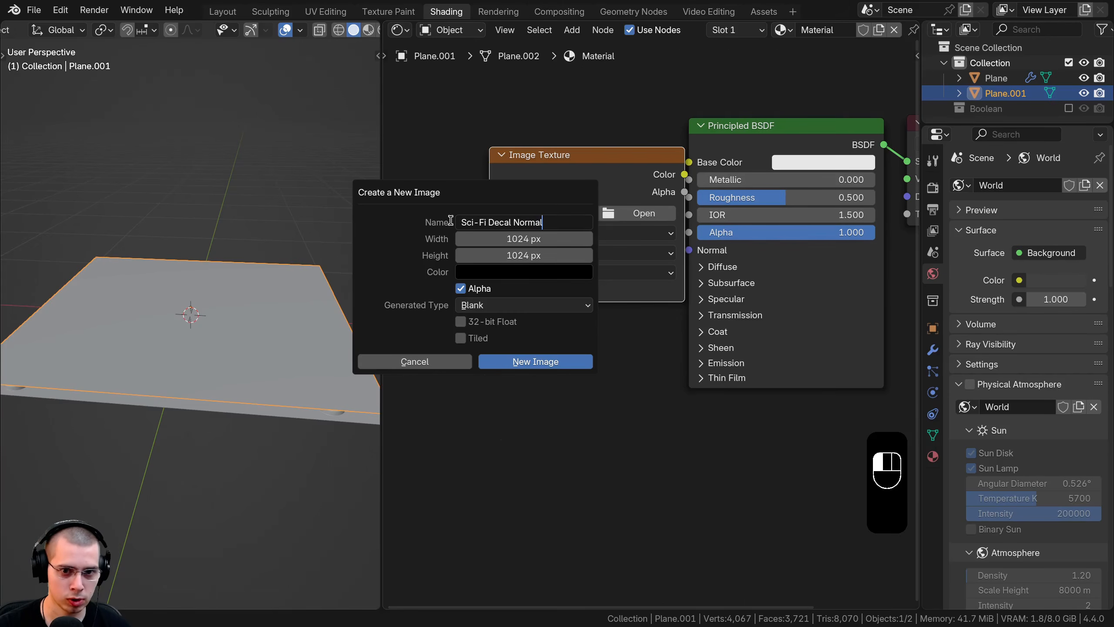
pyautogui.press('Return')
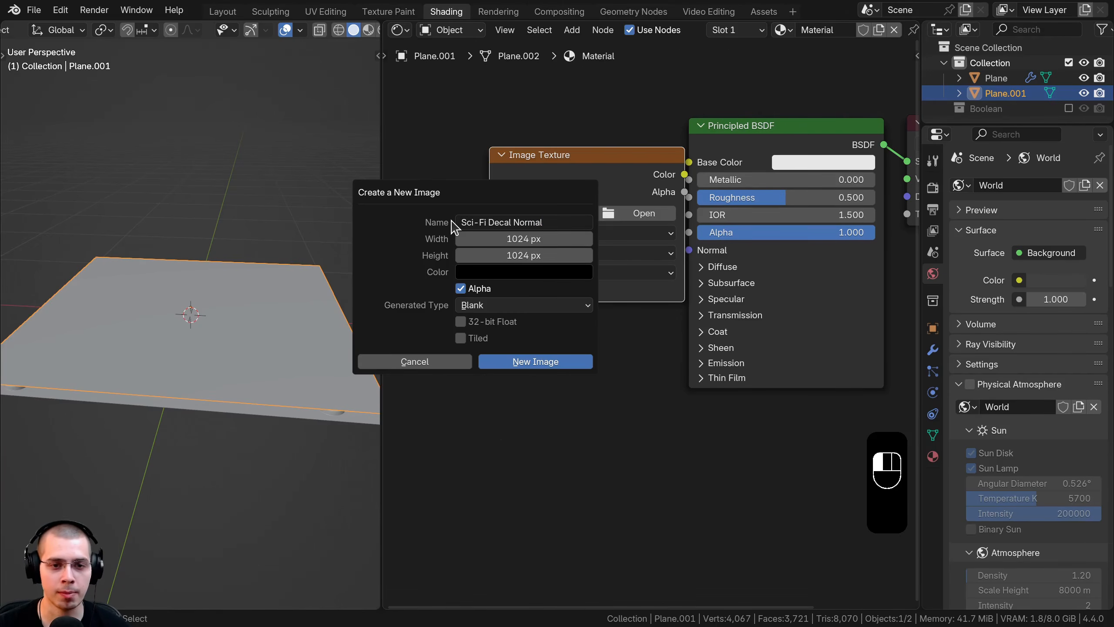
pyautogui.moveTo(503, 240); pyautogui.dragTo(504, 244)
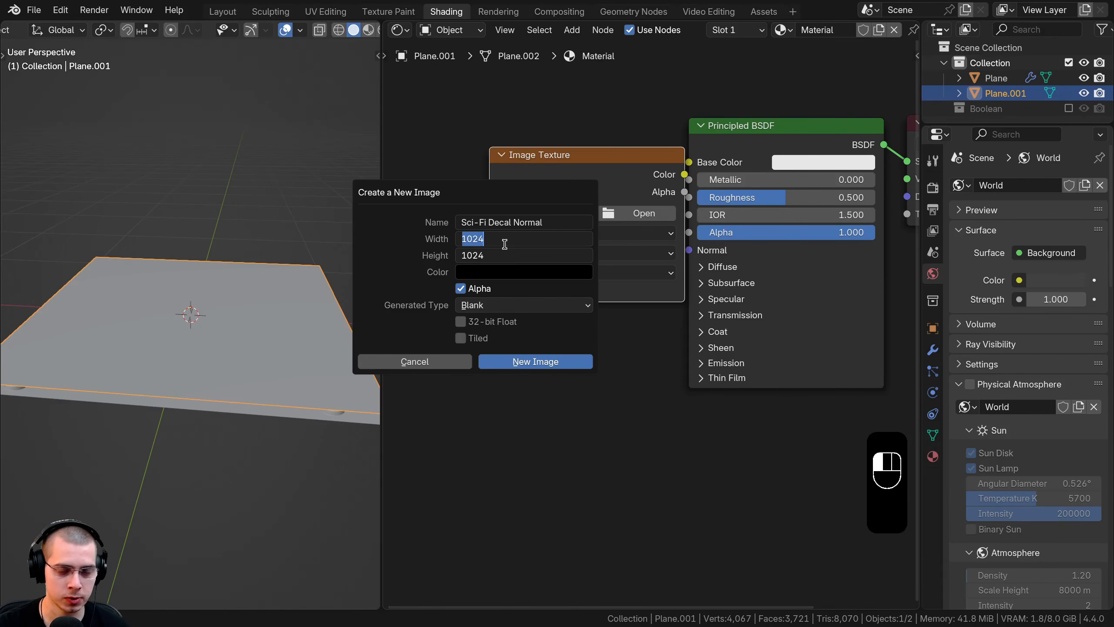
pyautogui.write('409')
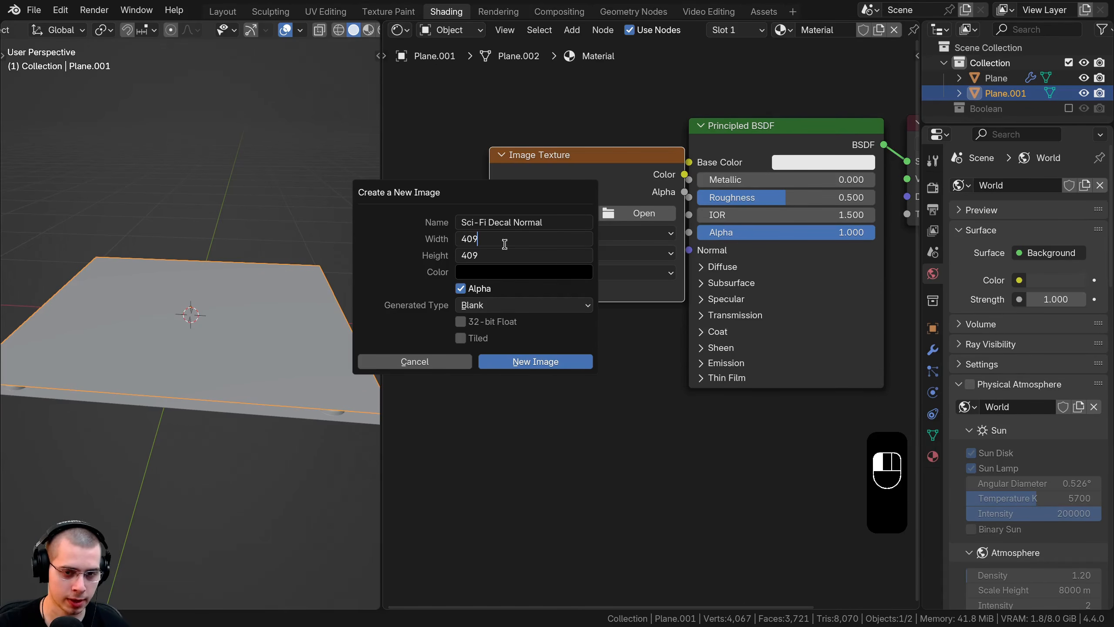
pyautogui.write('6')
pyautogui.press('Return')
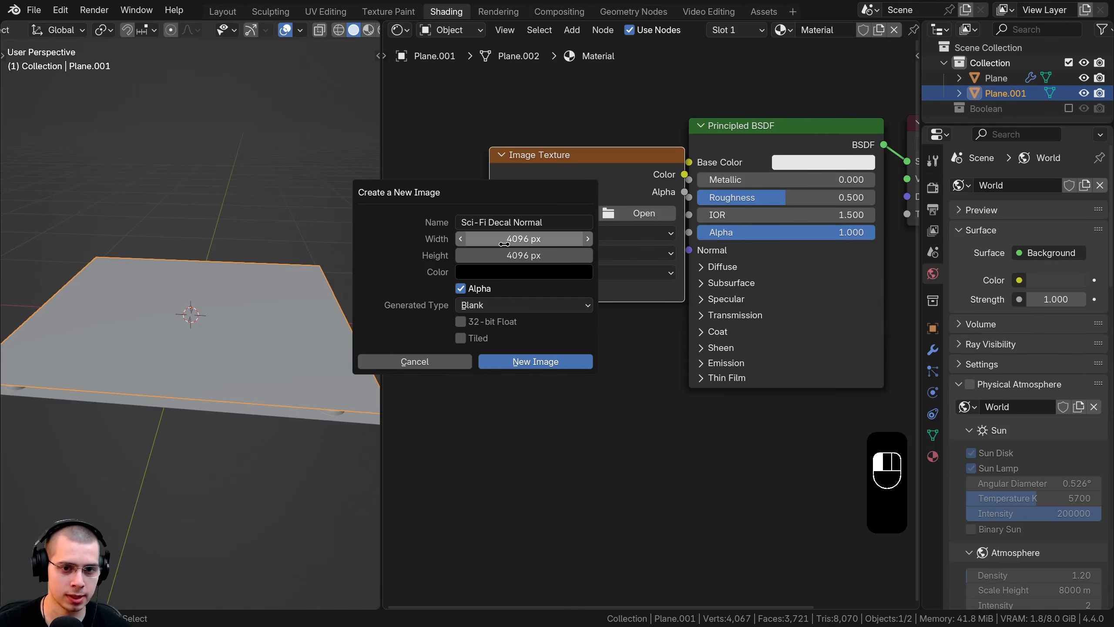
pyautogui.click(461, 322)
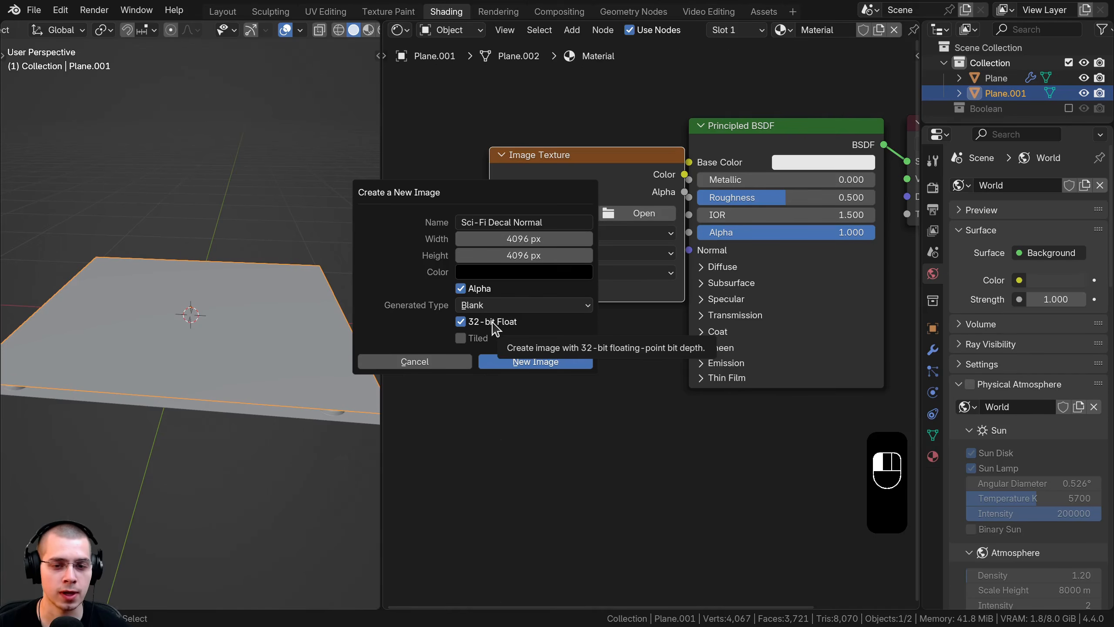
pyautogui.click(514, 363)
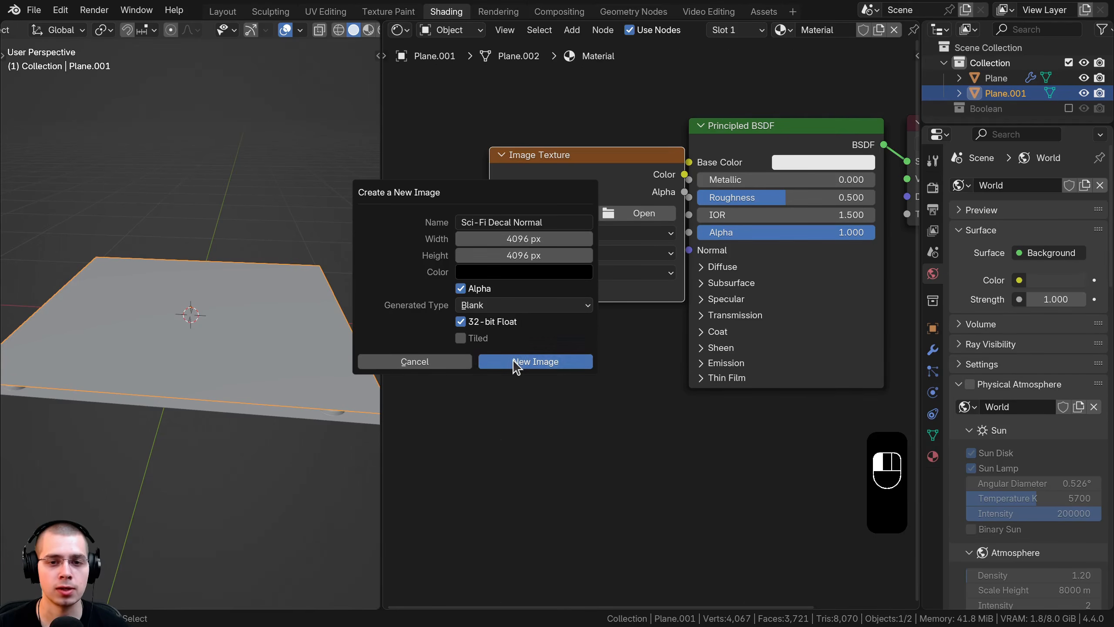
# Step: Move the Image Texture node left and bring it into view, keeping the image name
pyautogui.moveTo(548, 300); pyautogui.dragTo(552, 295, button='middle')
pyautogui.moveTo(615, 194); pyautogui.dragTo(575, 195)
pyautogui.moveTo(551, 263); pyautogui.dragTo(597, 274, button='middle')
pyautogui.scroll(3, 595, 276)
pyautogui.click(595, 185)
pyautogui.click(576, 128)
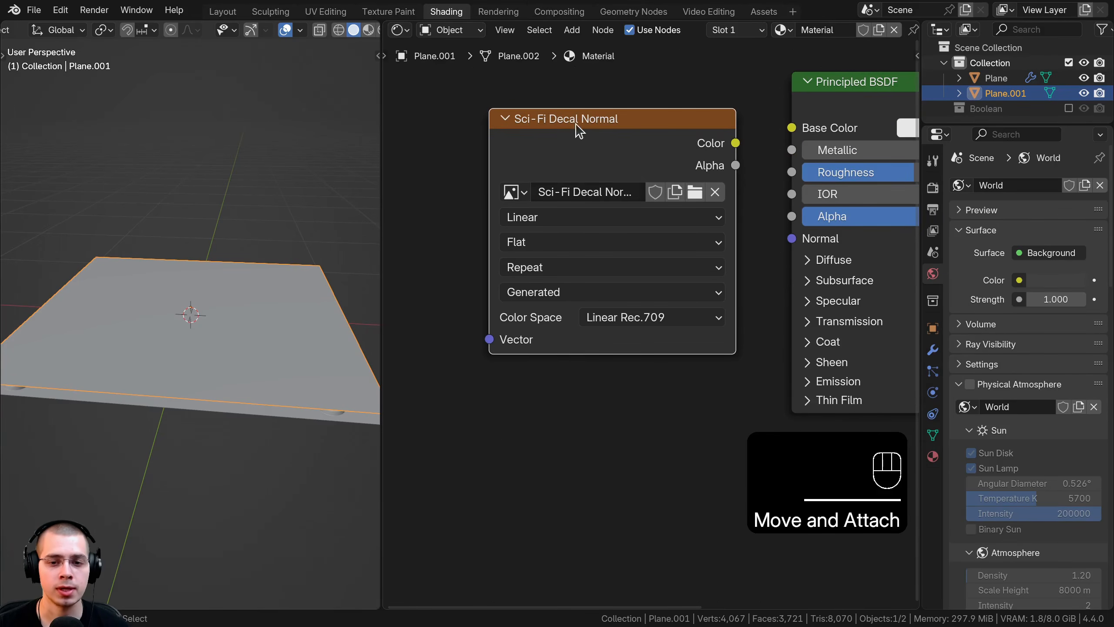
# Step: Set the Sci-Fi Decal Normal image to Non-Color and move its node beside the Principled BSDF
pyautogui.click(627, 317)
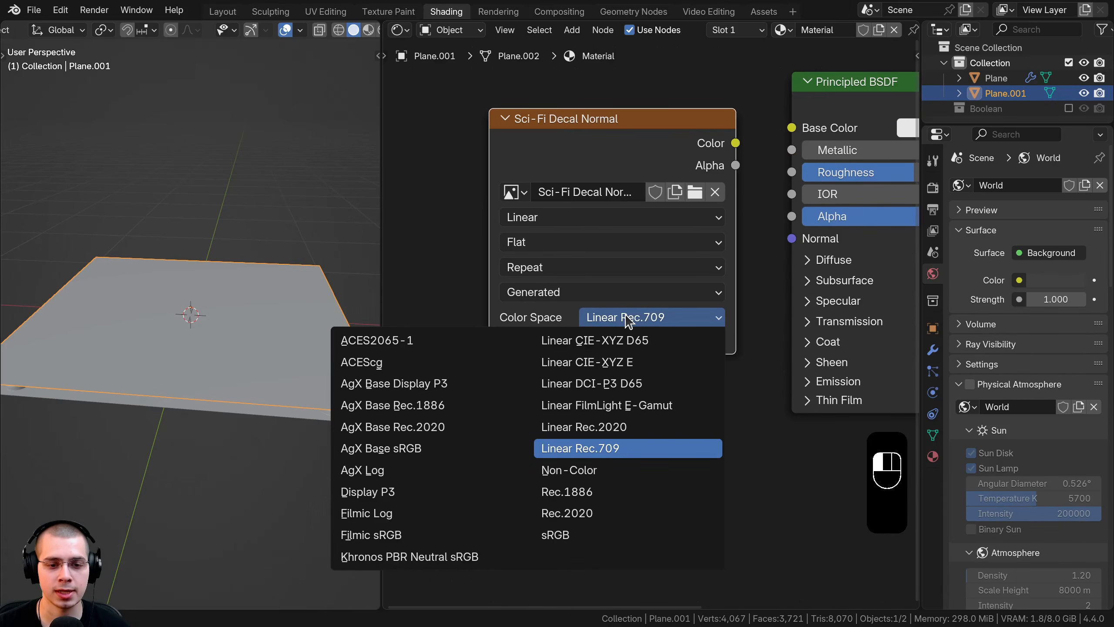
pyautogui.click(569, 471)
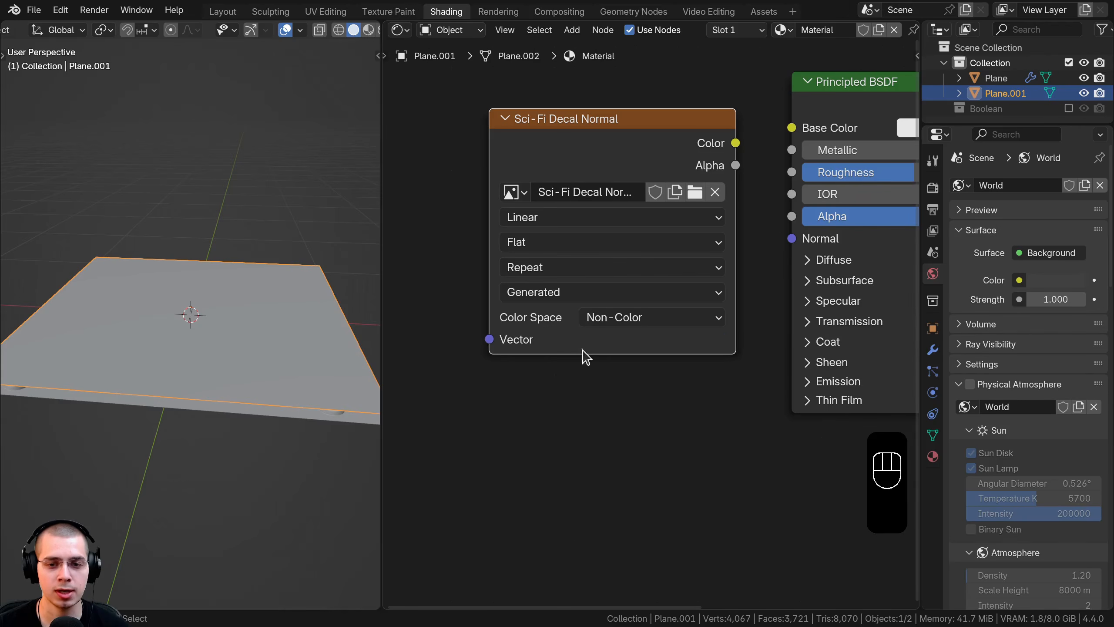
pyautogui.moveTo(597, 184); pyautogui.dragTo(530, 221)
pyautogui.scroll(-1, 505, 196)
pyautogui.moveTo(505, 196); pyautogui.dragTo(527, 215, button='middle')
pyautogui.moveTo(528, 212); pyautogui.dragTo(620, 193)
pyautogui.keyDown('shift'); pyautogui.moveTo(626, 258); pyautogui.dragTo(528, 257, button='middle'); pyautogui.keyUp('shift')
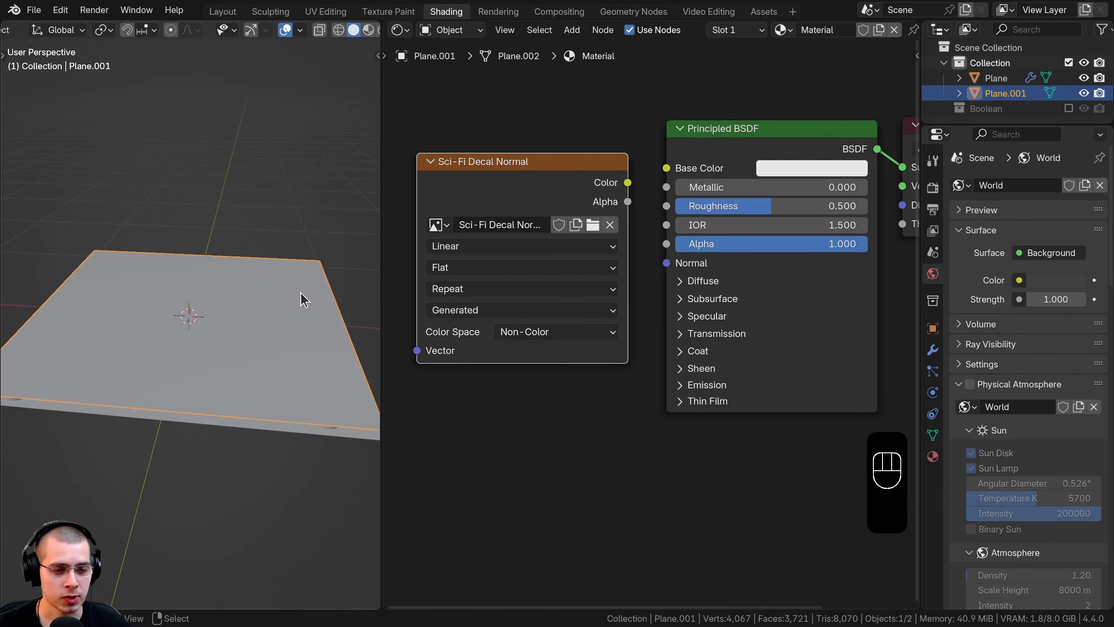
pyautogui.moveTo(300, 293); pyautogui.dragTo(311, 300, button='middle')
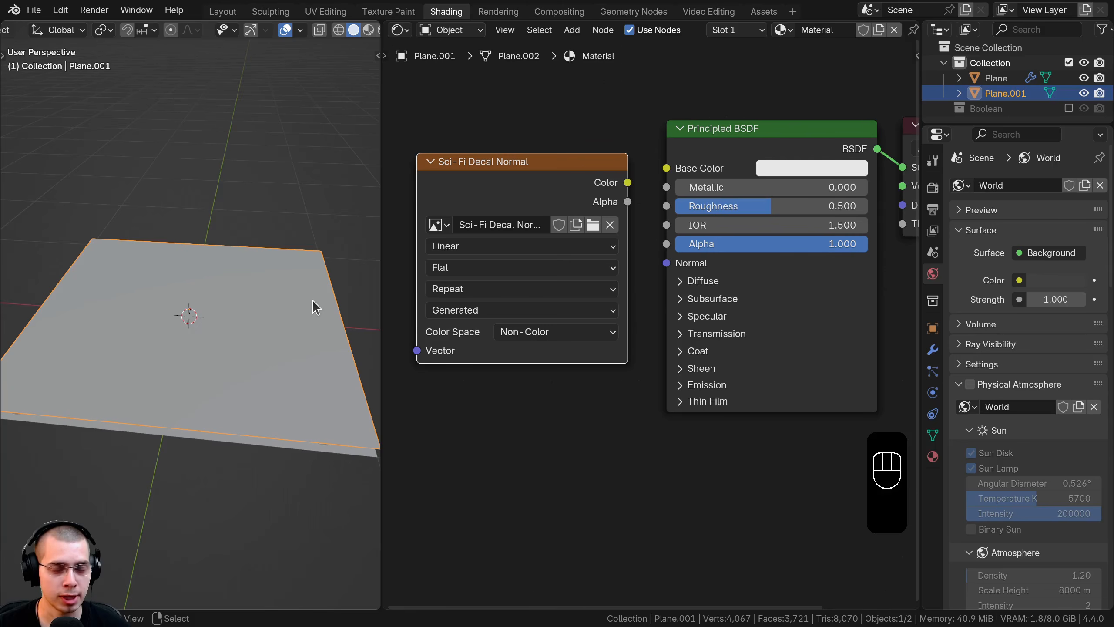
# Step: In UV Editing, select all of Plane.001 and unwrap it Angle Based into a square island
pyautogui.click(326, 11)
pyautogui.scroll(3, 678, 380)
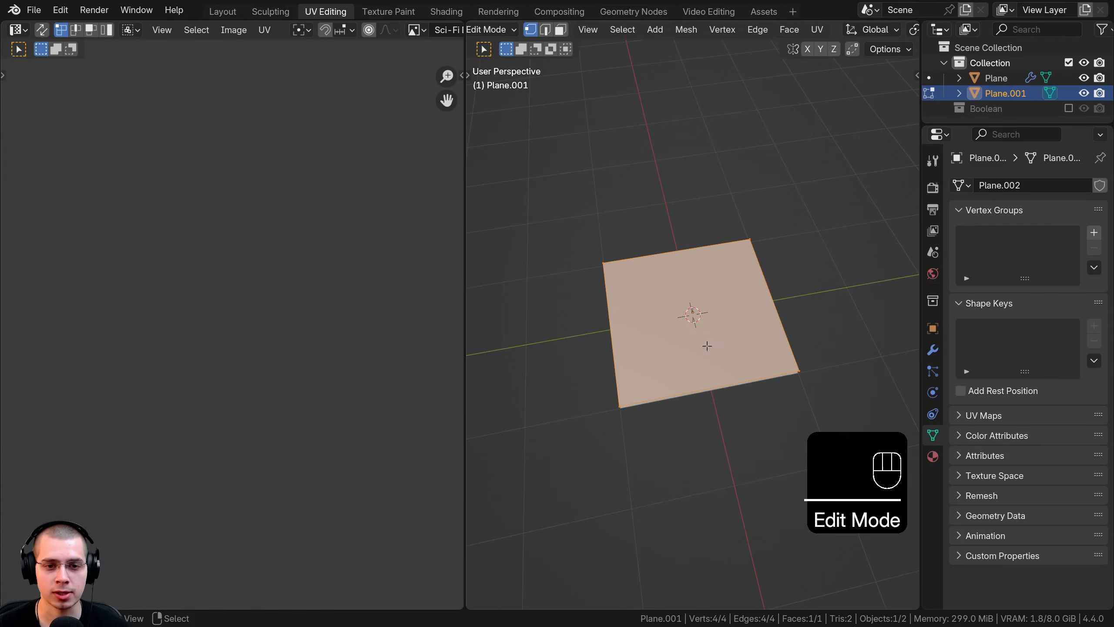
pyautogui.press('a')
pyautogui.press('a')
pyautogui.moveTo(393, 368); pyautogui.dragTo(401, 354, button='middle')
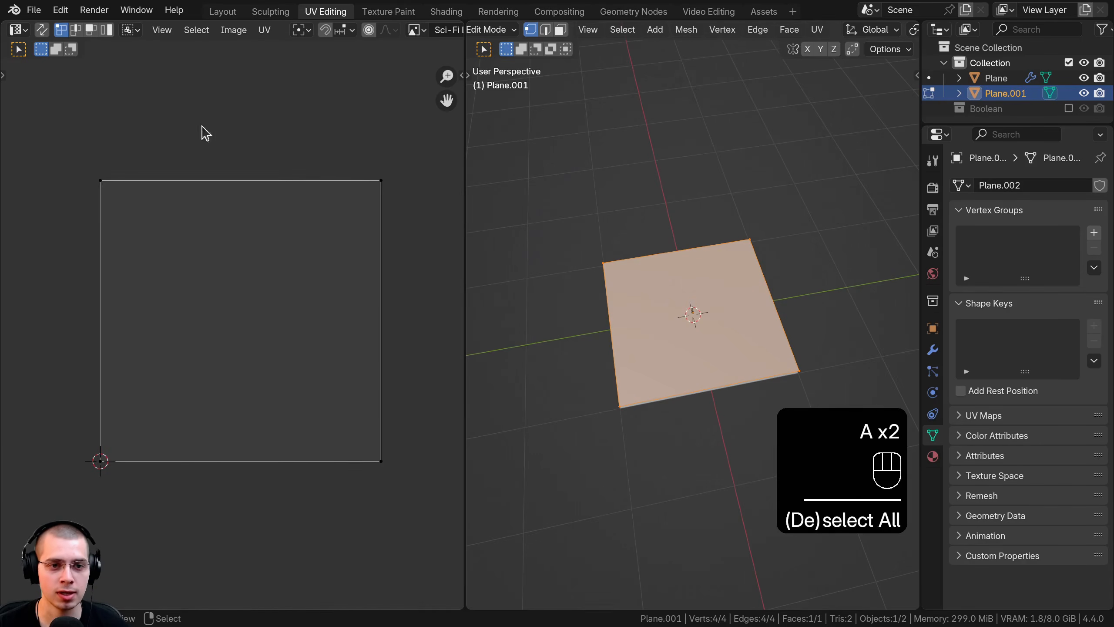
pyautogui.press('a')
pyautogui.scroll(1, 617, 264)
pyautogui.press('Tab')
pyautogui.press('Tab')
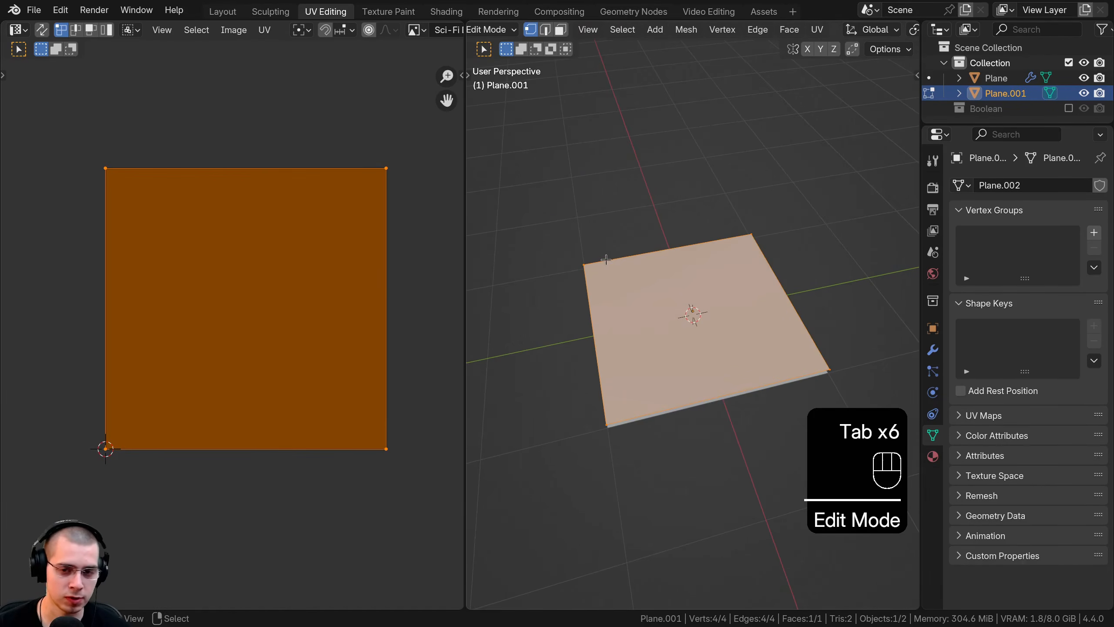
pyautogui.scroll(2, 608, 231)
pyautogui.press('u')
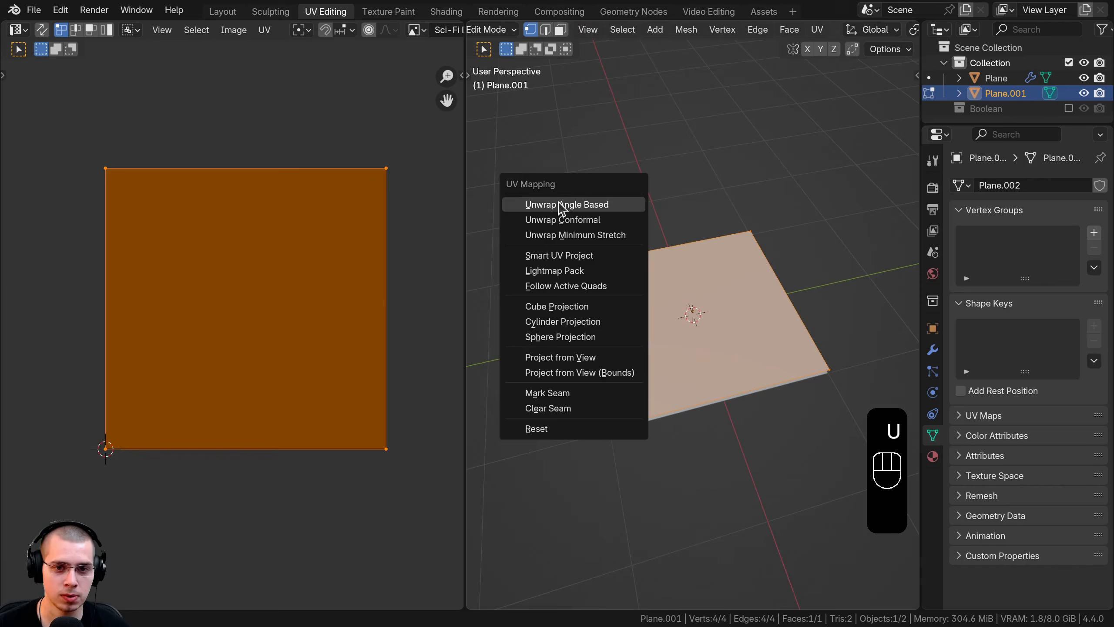
pyautogui.click(557, 204)
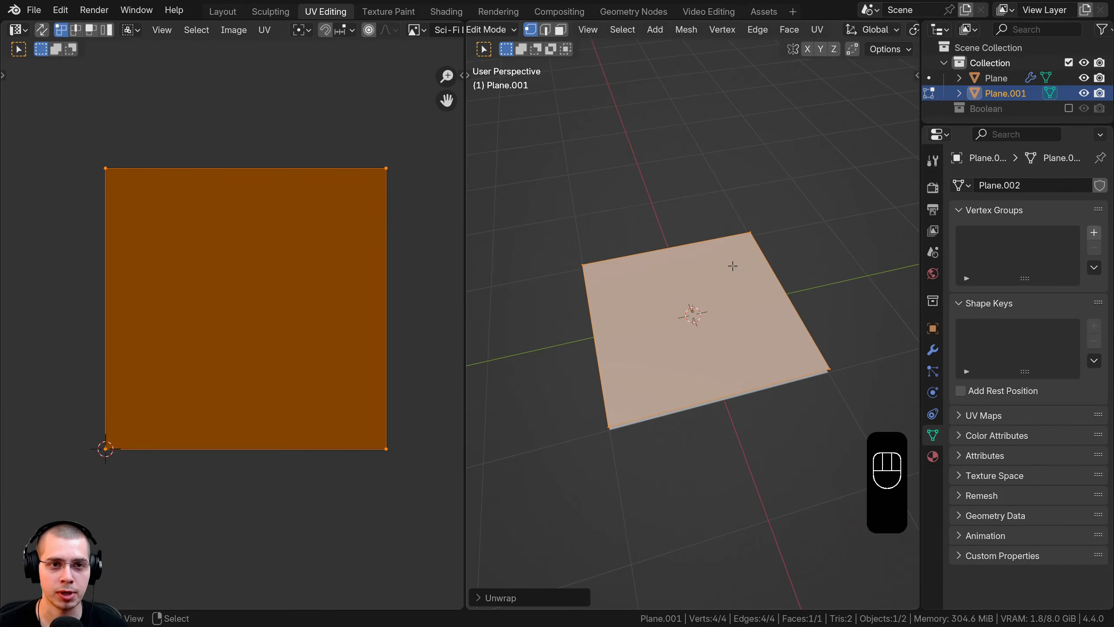
# Step: Back in Shading, keep Cycles as the render engine and set render samples to 1
pyautogui.click(446, 11)
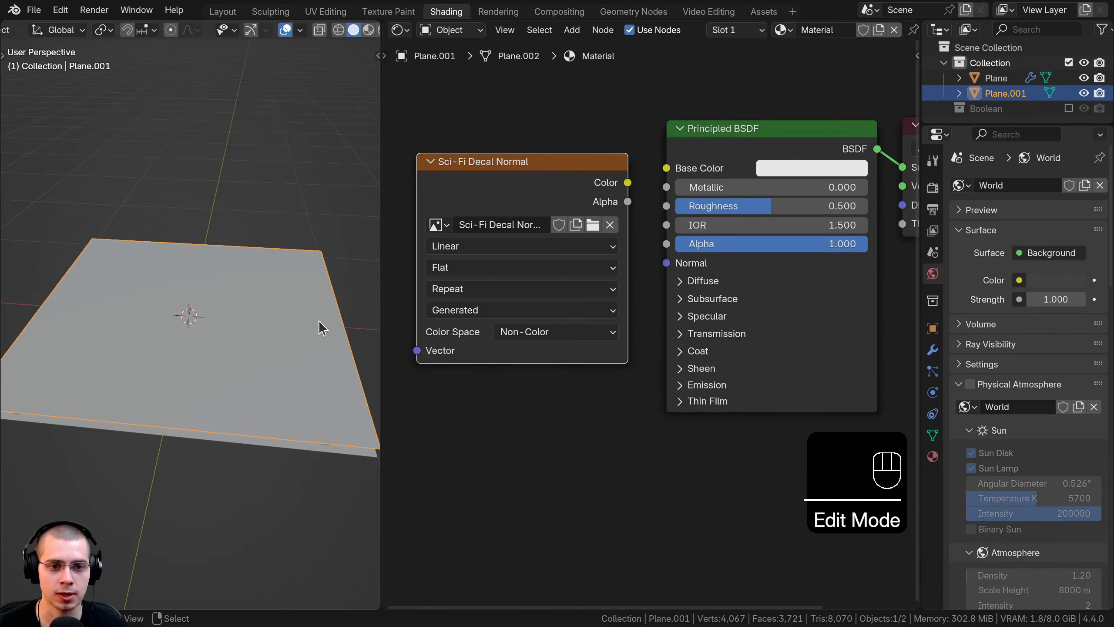
pyautogui.moveTo(920, 206); pyautogui.dragTo(825, 206)
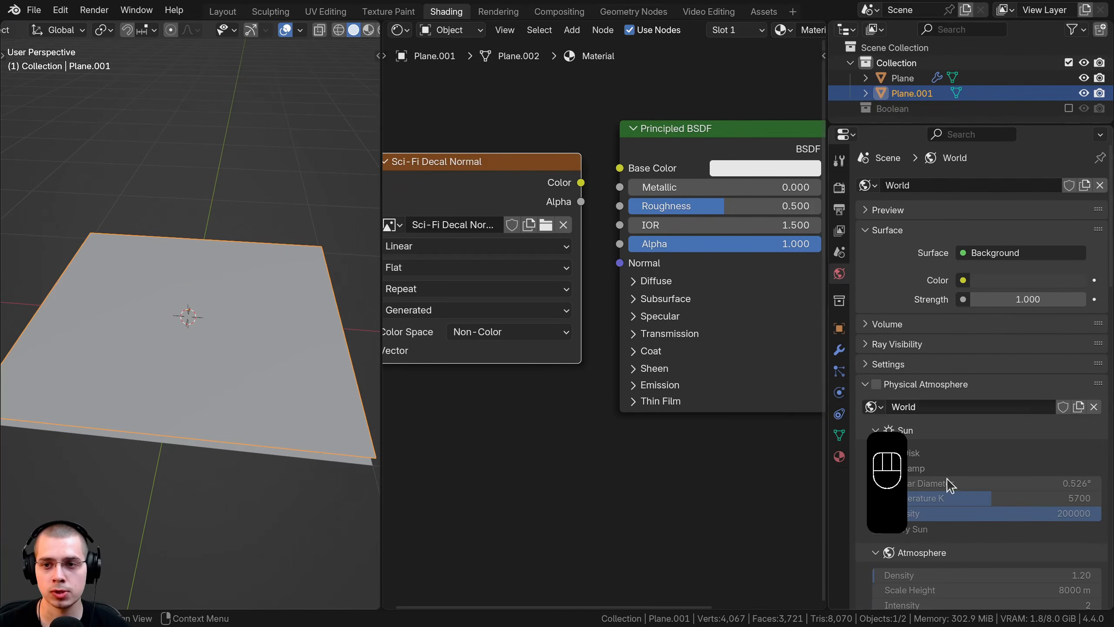
pyautogui.click(839, 188)
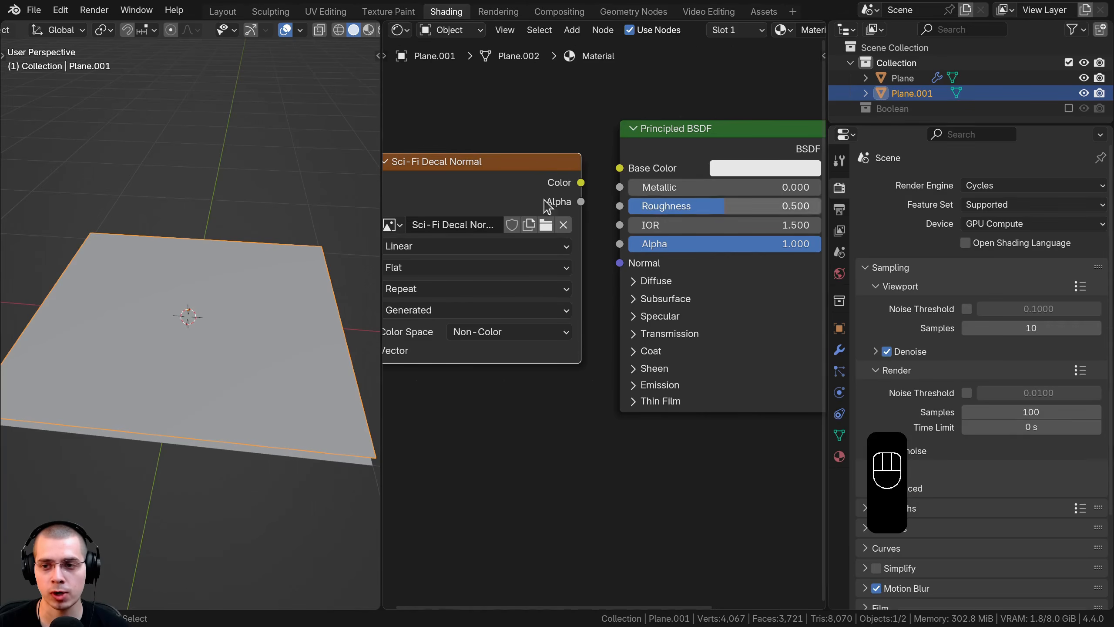
pyautogui.click(1001, 190)
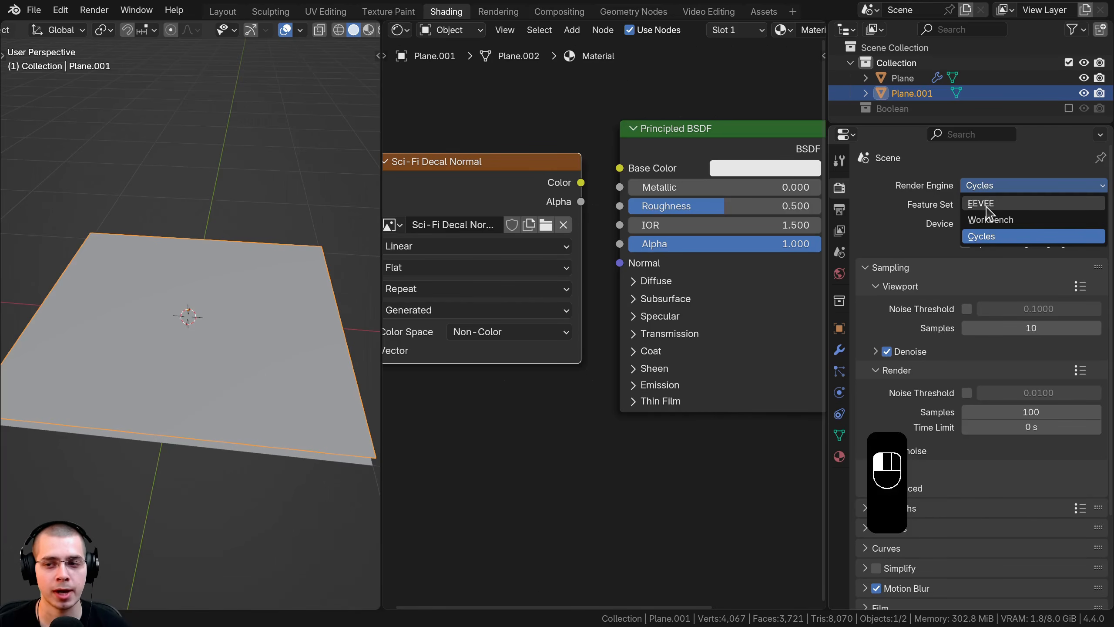
pyautogui.scroll(-3, 1009, 330)
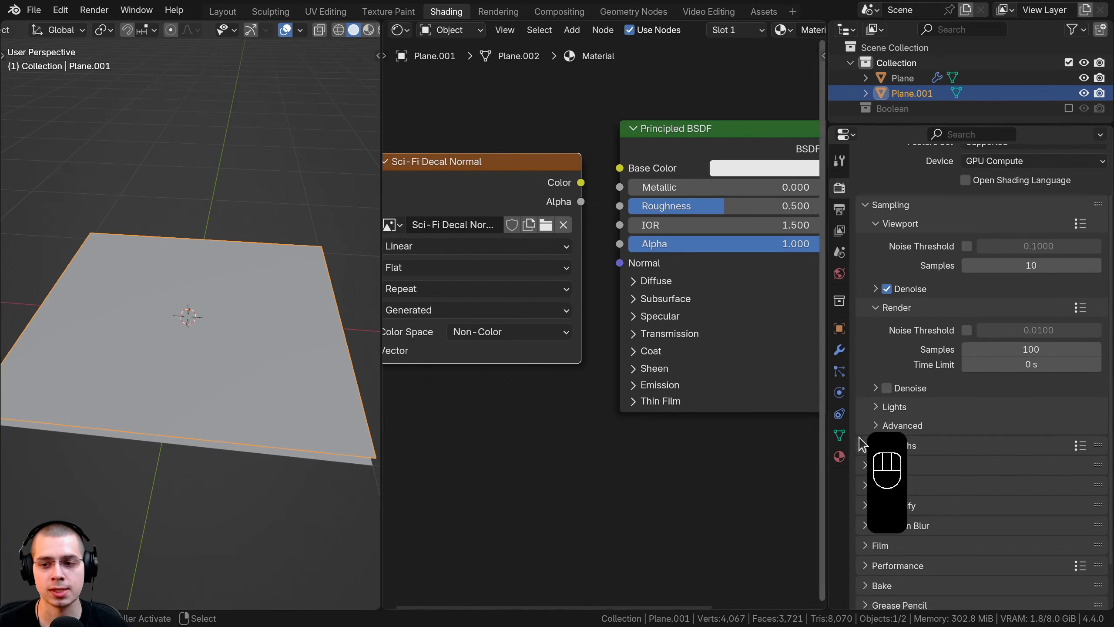
pyautogui.click(1005, 349)
pyautogui.write('1')
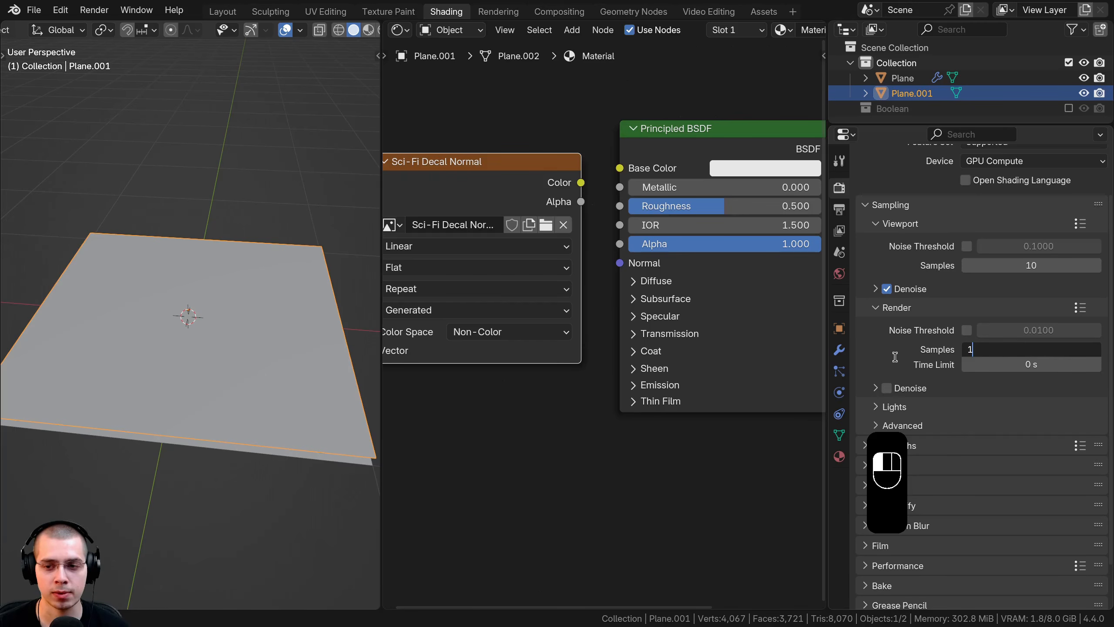
pyautogui.click(888, 349)
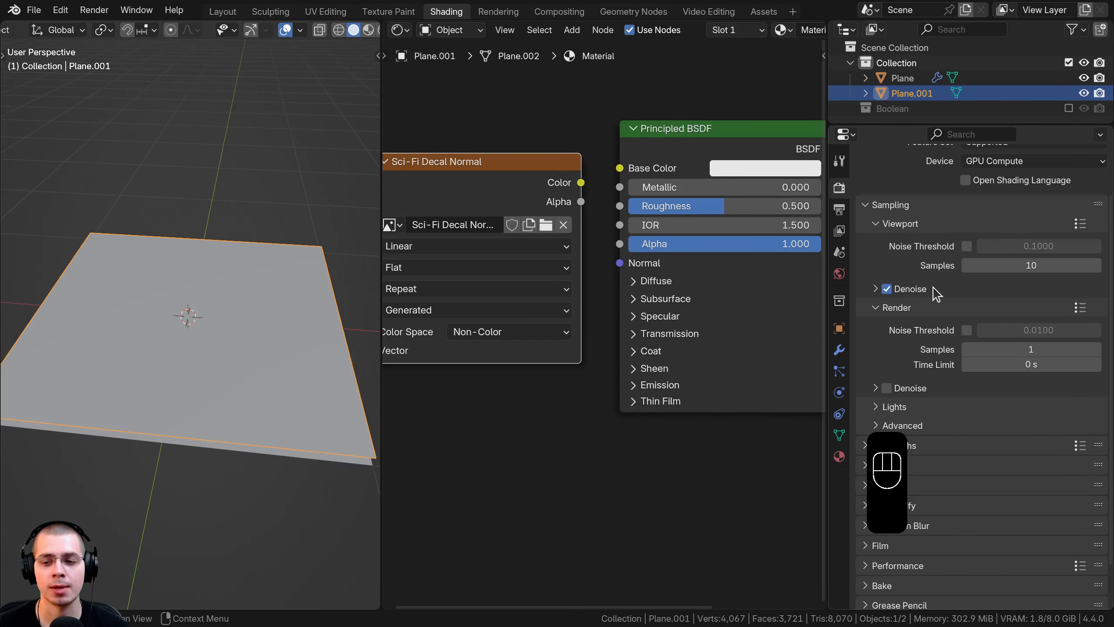
pyautogui.scroll(-2, 934, 291)
pyautogui.moveTo(827, 313); pyautogui.dragTo(876, 313)
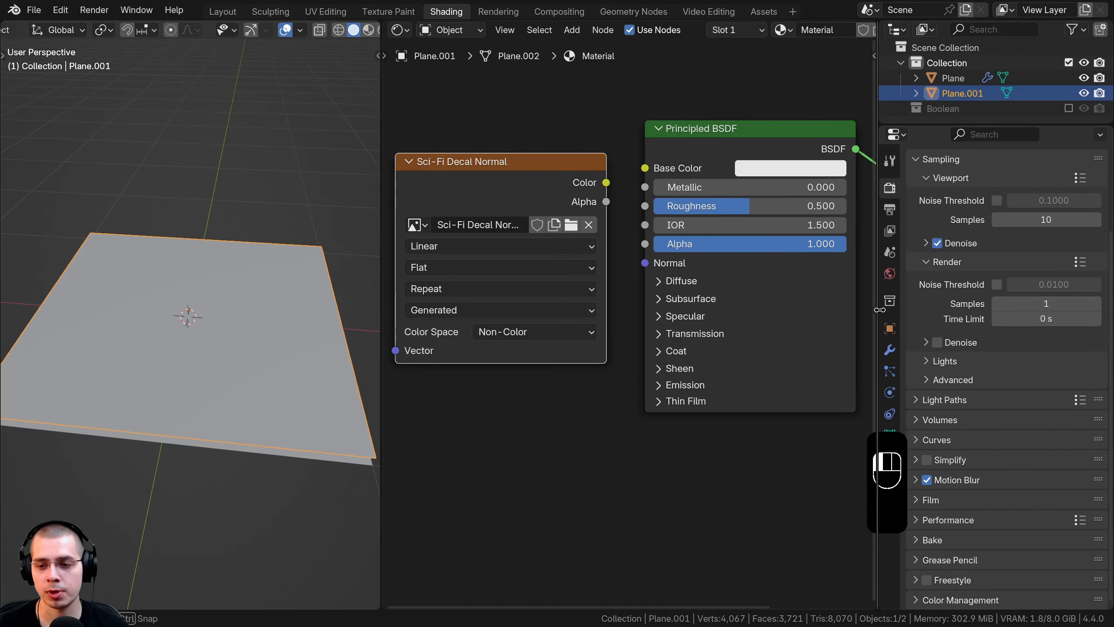
# Step: Set the bake type to Normal and enable Selected to Active
pyautogui.click(931, 540)
pyautogui.scroll(-15, 947, 413)
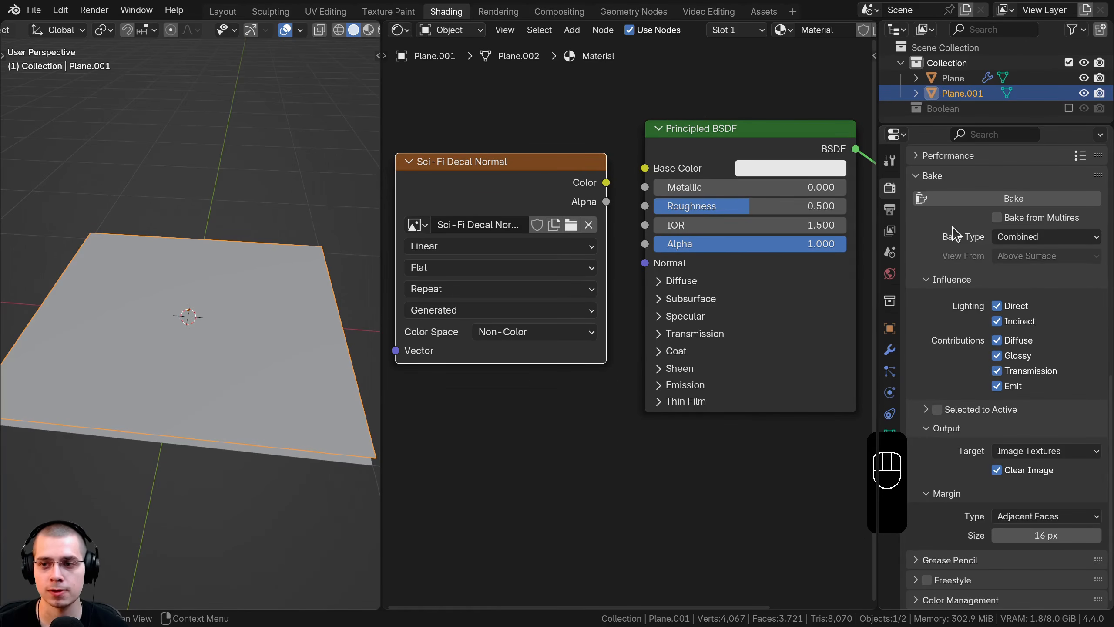
pyautogui.click(1012, 239)
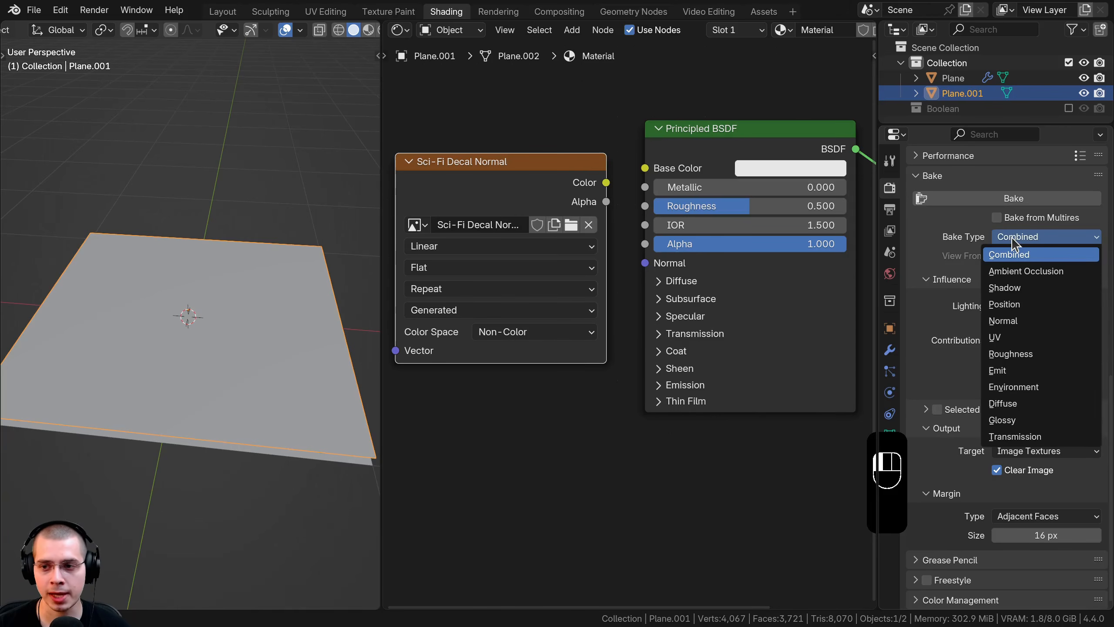
pyautogui.click(1012, 320)
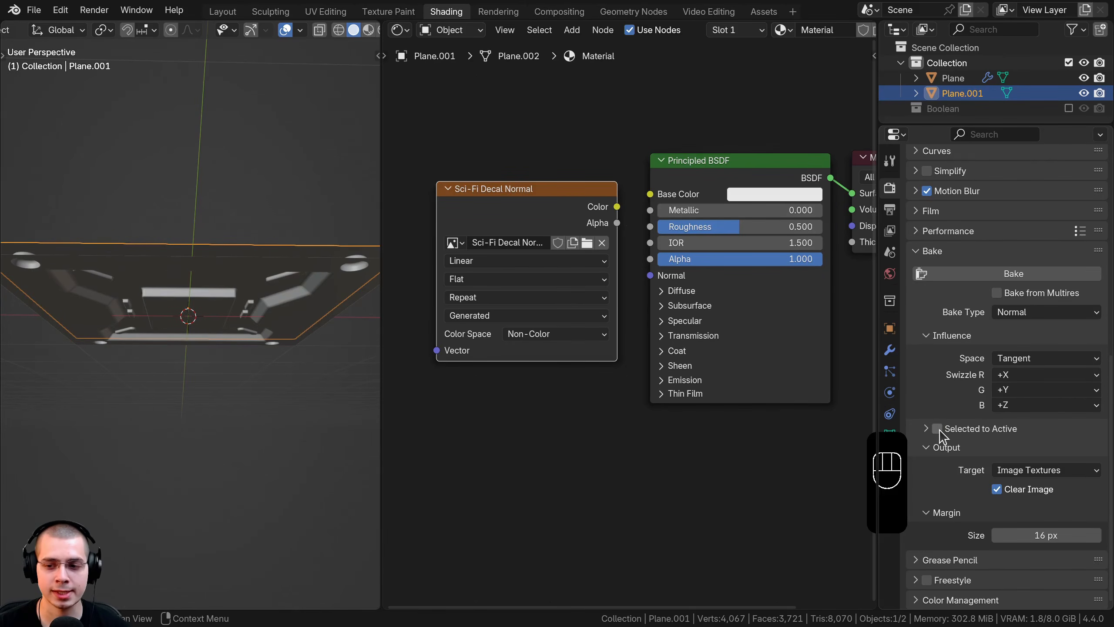
pyautogui.click(937, 429)
pyautogui.click(925, 428)
# Step: Select the sci-fi Plane, then add Plane.001 as the active object
pyautogui.moveTo(283, 252); pyautogui.dragTo(236, 237, button='middle')
pyautogui.click(289, 239)
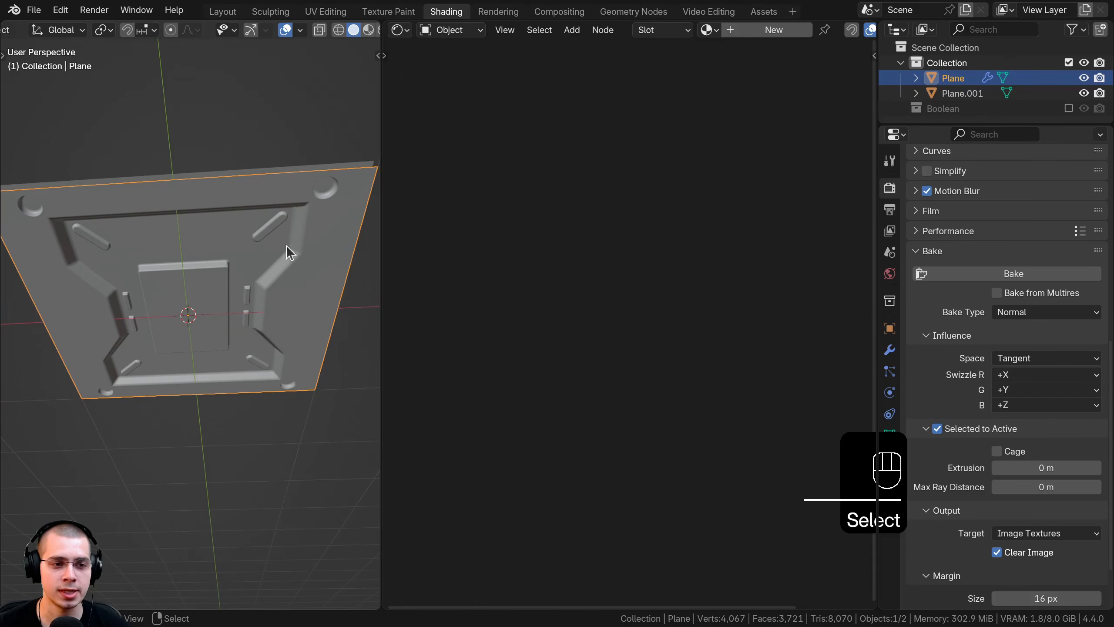
pyautogui.press('g')
pyautogui.rightClick(301, 272)
pyautogui.moveTo(294, 266); pyautogui.dragTo(245, 383, button='middle')
pyautogui.rightClick(242, 360)
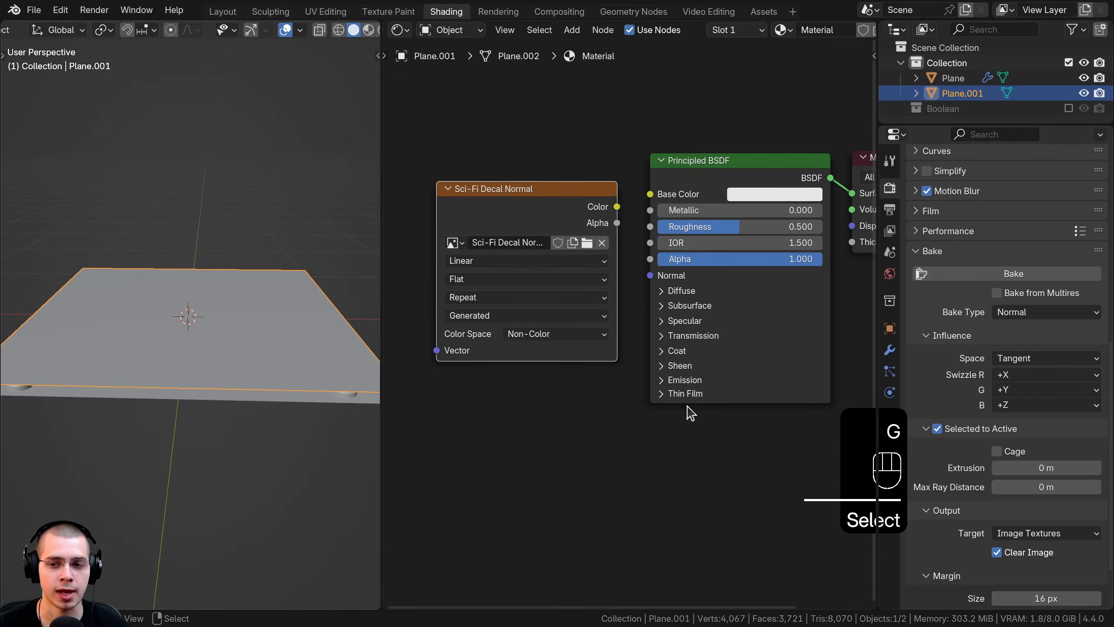
pyautogui.scroll(-3, 969, 382)
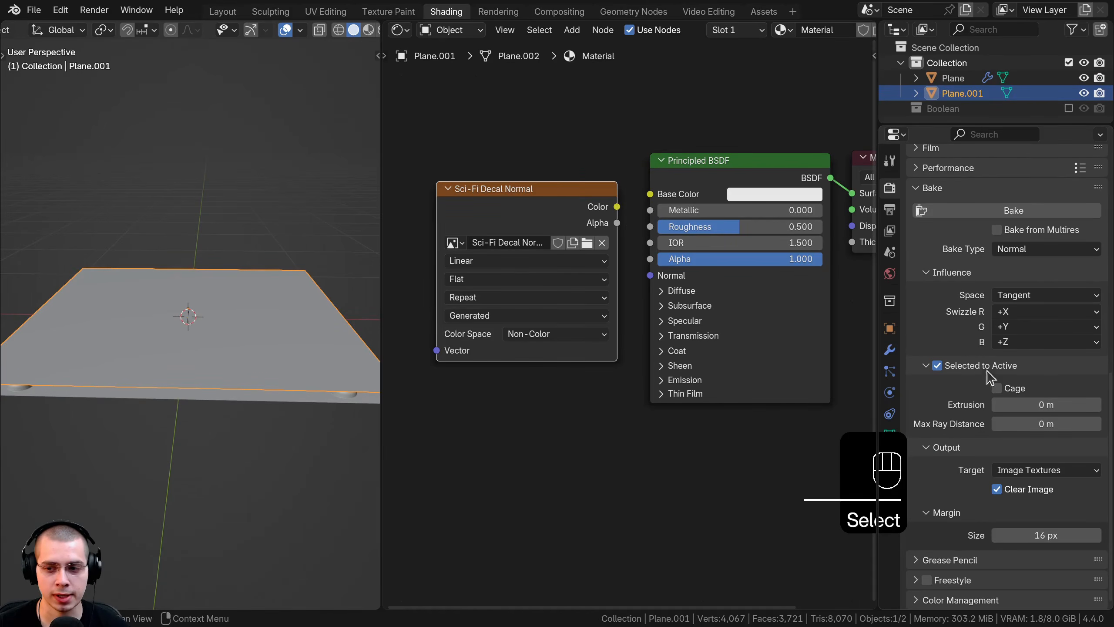
pyautogui.moveTo(302, 428); pyautogui.dragTo(221, 271, button='middle')
pyautogui.click(157, 266)
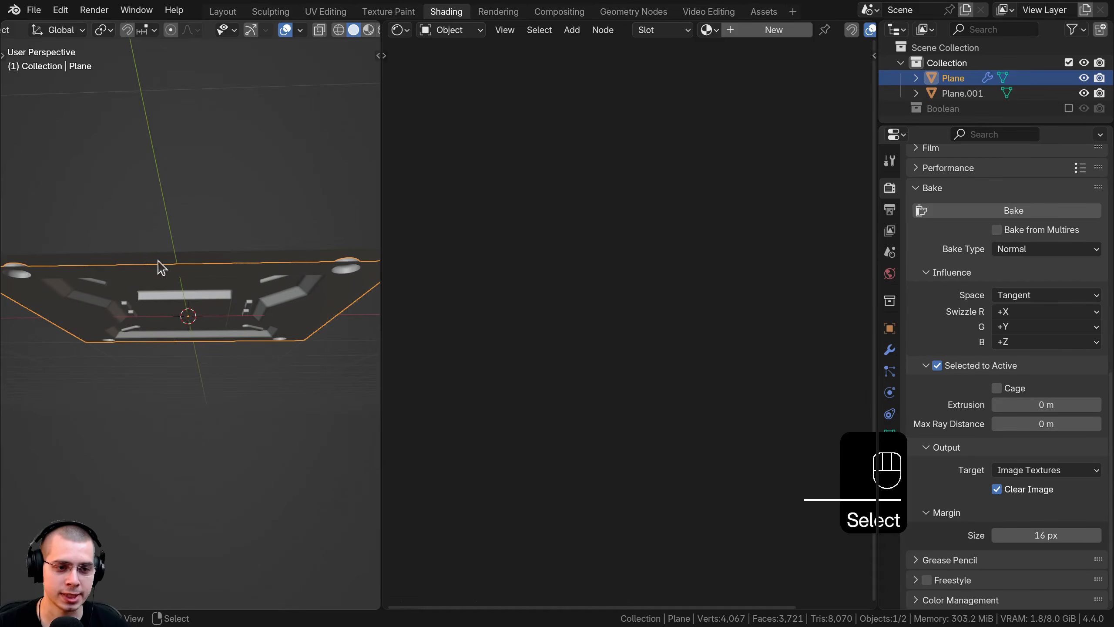
pyautogui.moveTo(309, 291); pyautogui.dragTo(273, 200, button='middle')
pyautogui.moveTo(181, 264); pyautogui.dragTo(227, 308, button='middle')
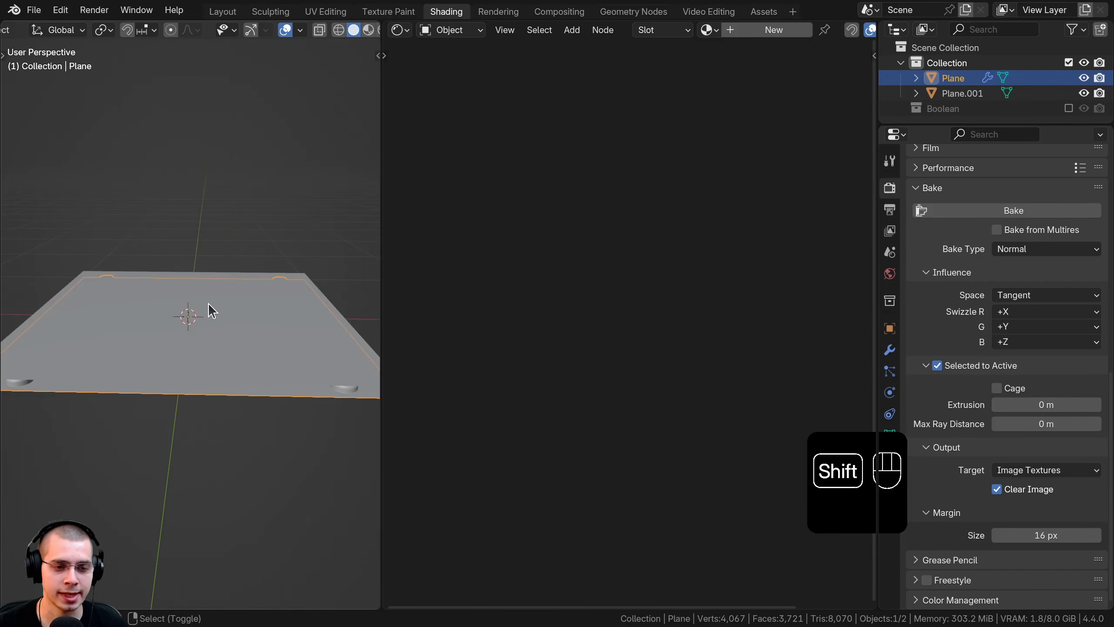
pyautogui.keyDown('shift'); pyautogui.click(208, 303); pyautogui.keyUp('shift')
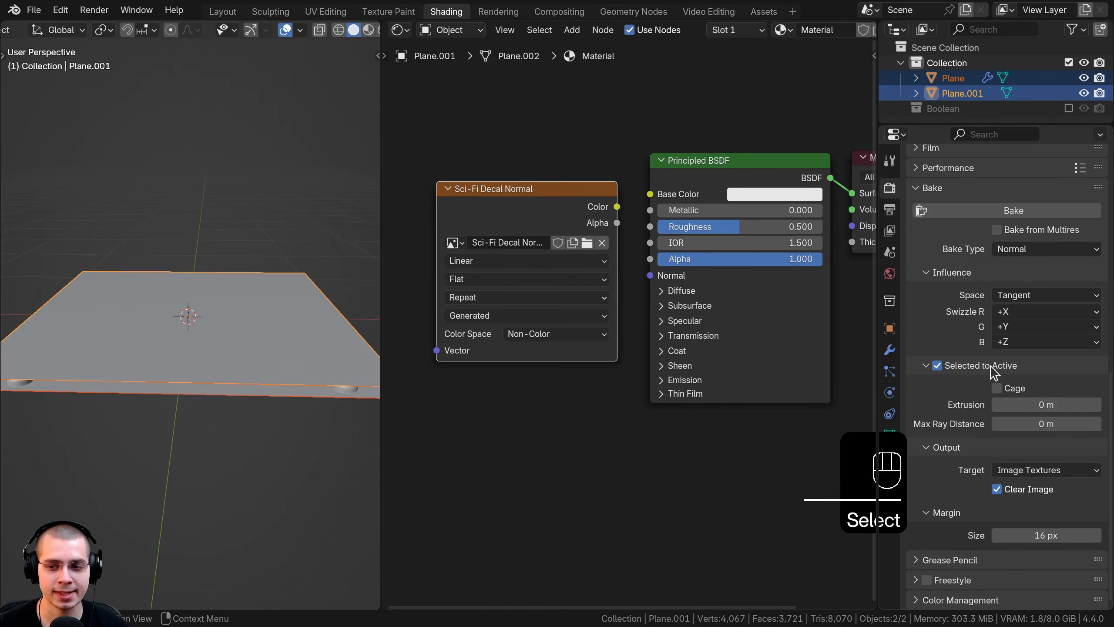
pyautogui.moveTo(82, 359); pyautogui.dragTo(130, 323, button='middle')
pyautogui.click(203, 270)
pyautogui.keyDown('shift'); pyautogui.click(185, 300); pyautogui.keyUp('shift')
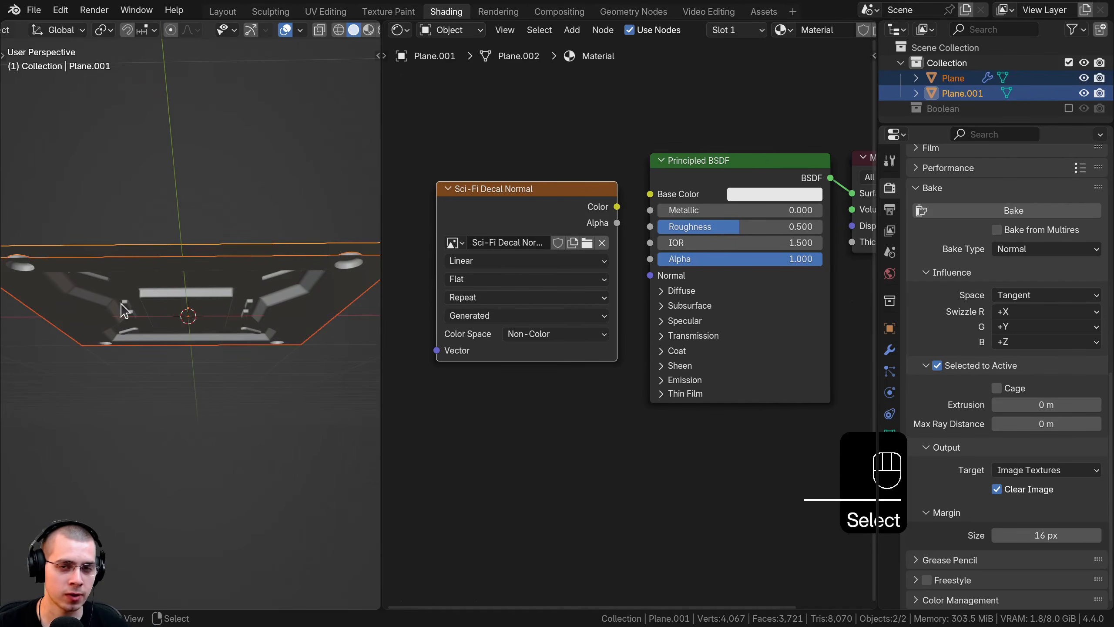
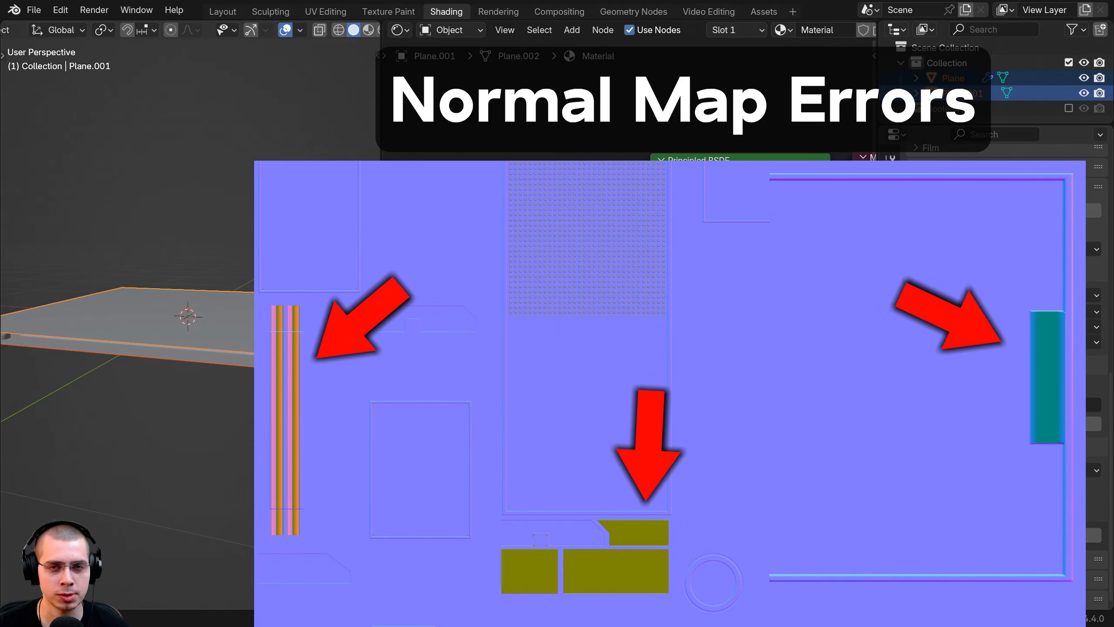
# Step: Orbit the planes into a top-down view and widen the 3D Viewport beside the node editor
pyautogui.moveTo(136, 316); pyautogui.dragTo(186, 231, button='middle')
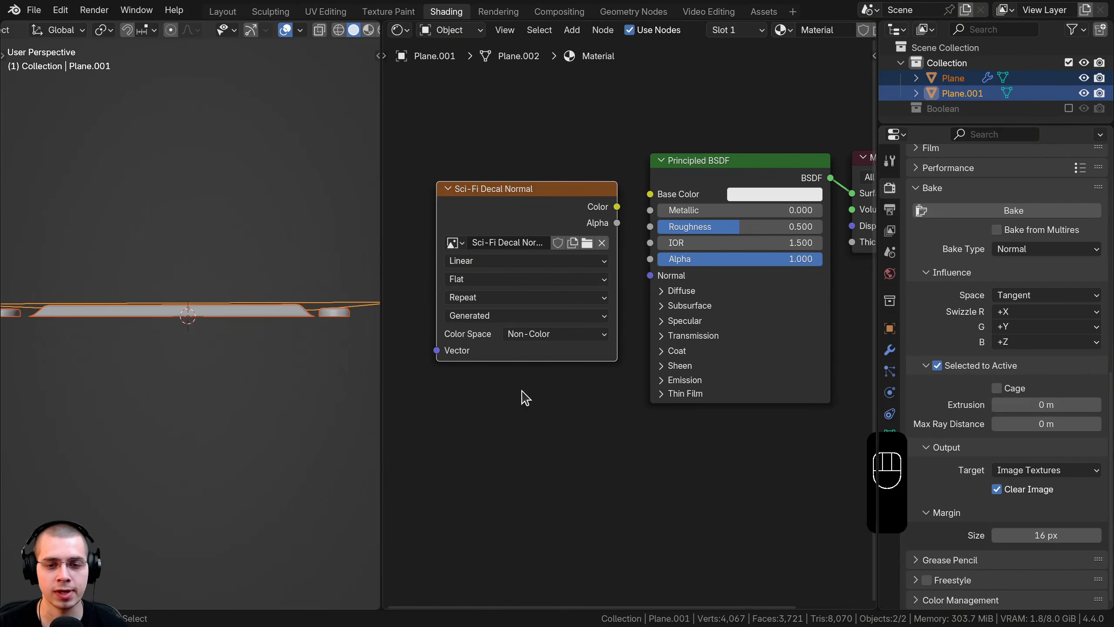
pyautogui.scroll(-1, 627, 351)
pyautogui.moveTo(245, 101); pyautogui.dragTo(269, 137, button='middle')
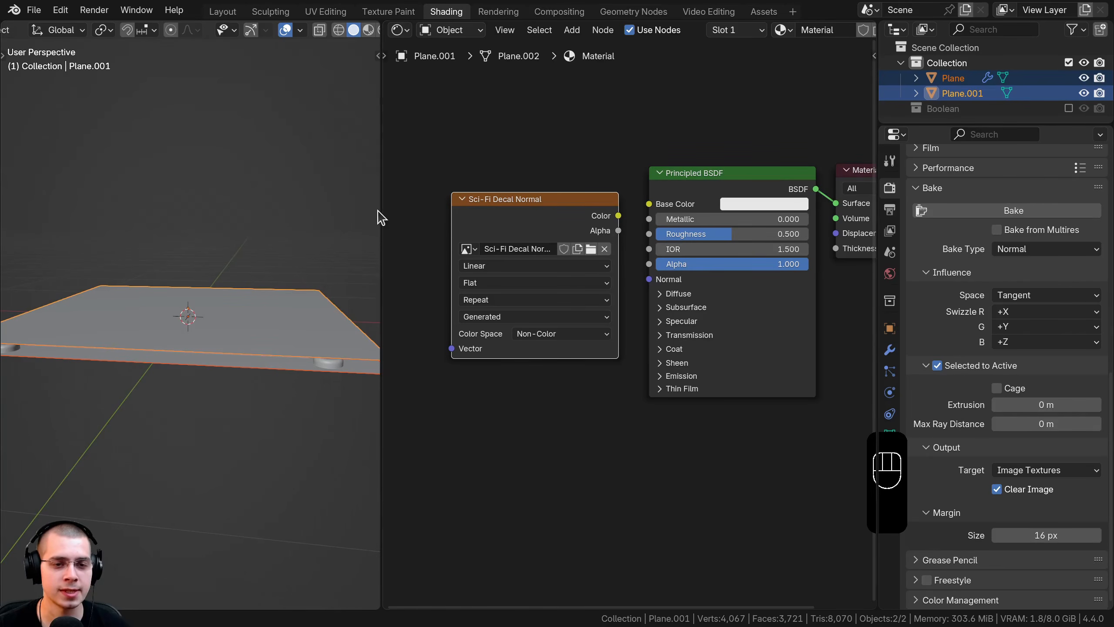
pyautogui.moveTo(381, 217); pyautogui.dragTo(451, 217)
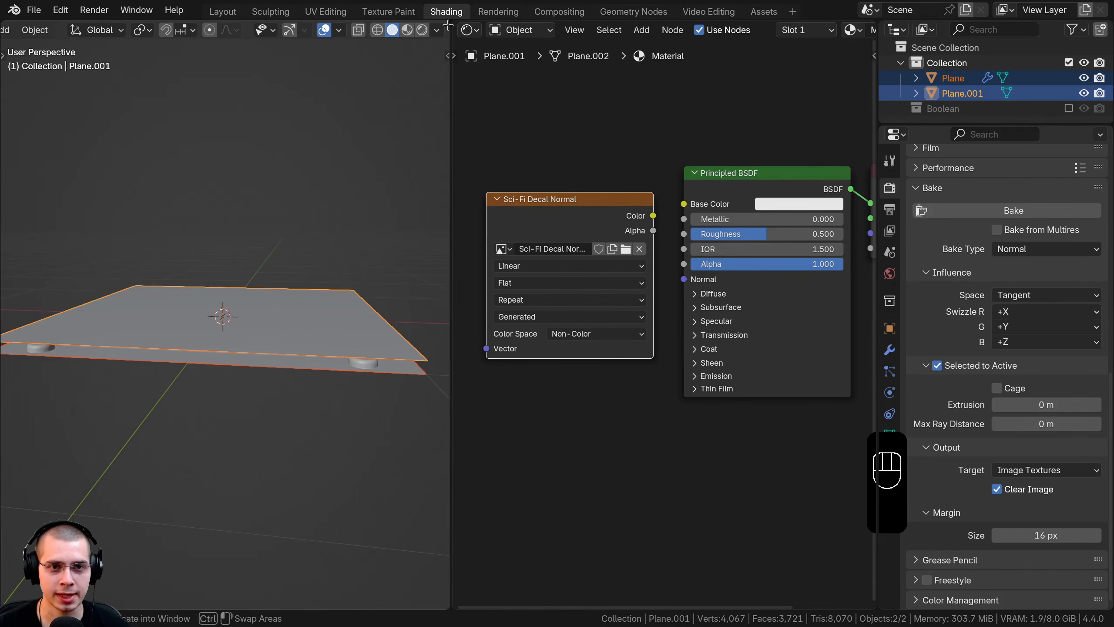
# Step: Split the 3D view and show the Sci-Fi Decal Normal image in the top half's Image Editor
pyautogui.moveTo(447, 26); pyautogui.dragTo(408, 313)
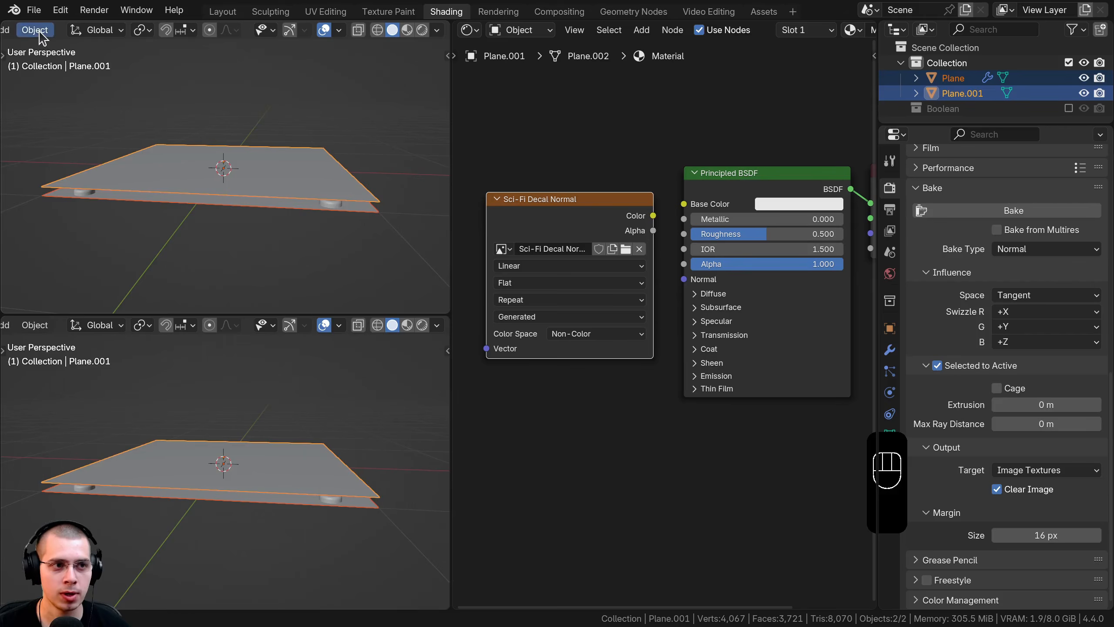
pyautogui.scroll(5, 42, 37)
pyautogui.click(25, 31)
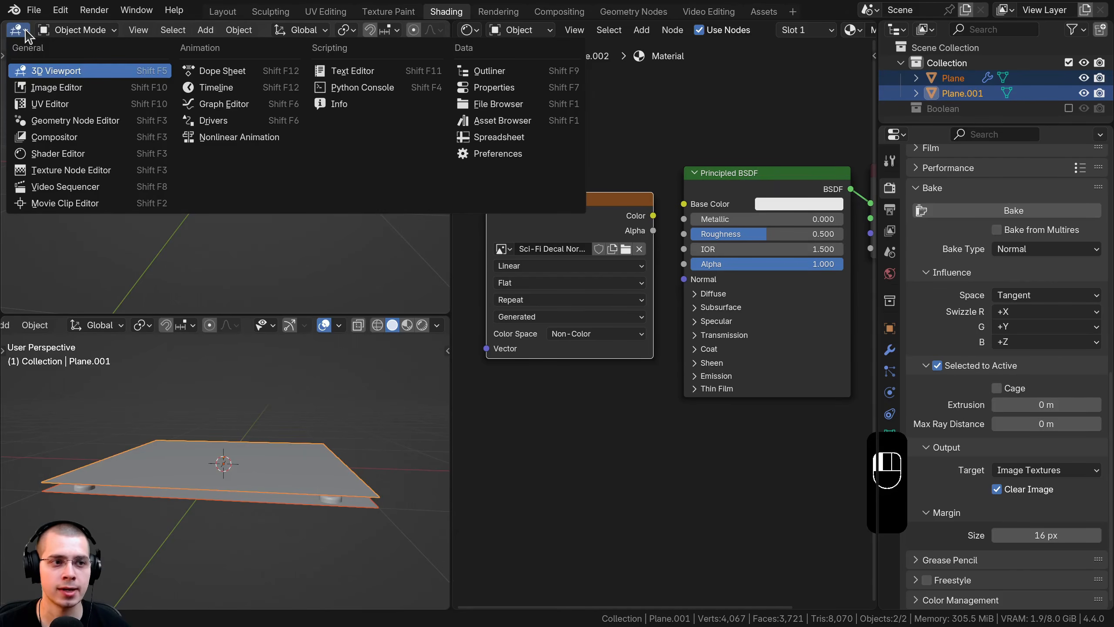
pyautogui.click(62, 89)
pyautogui.click(183, 30)
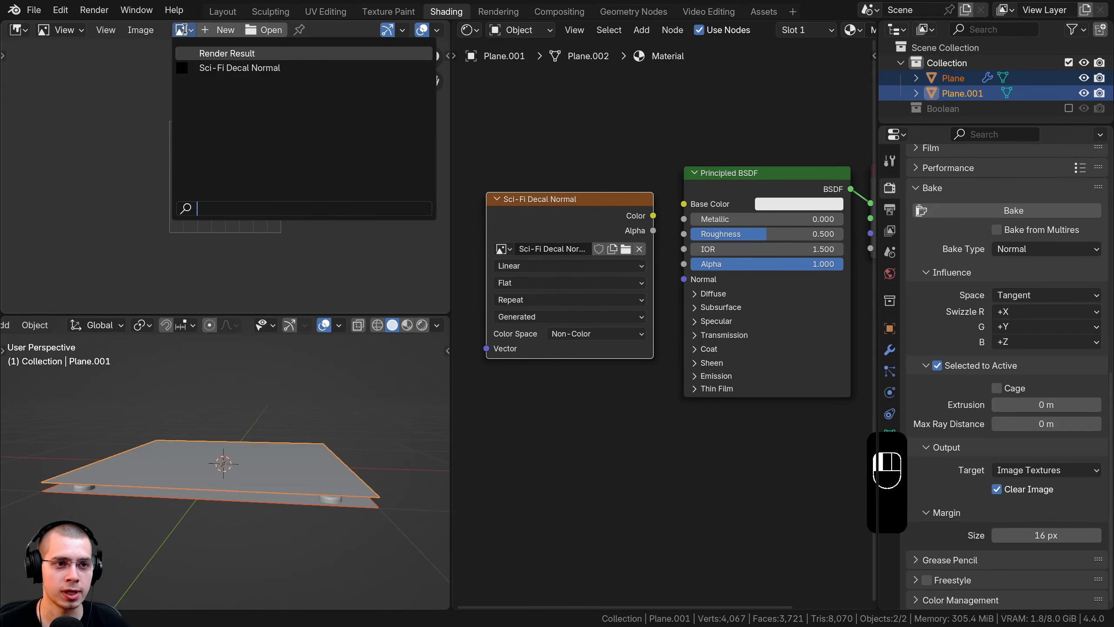
pyautogui.click(213, 68)
# Step: Save the file, then select Plane and add Plane.001 as the active object
pyautogui.hotkey('alt', 'a')
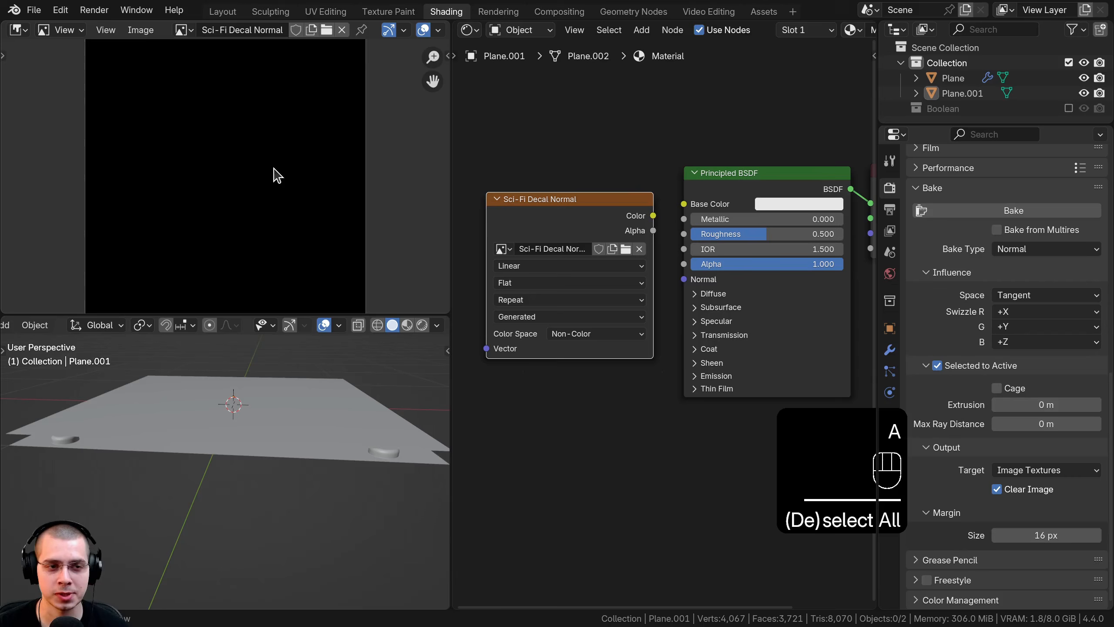
pyautogui.scroll(-1, 273, 175)
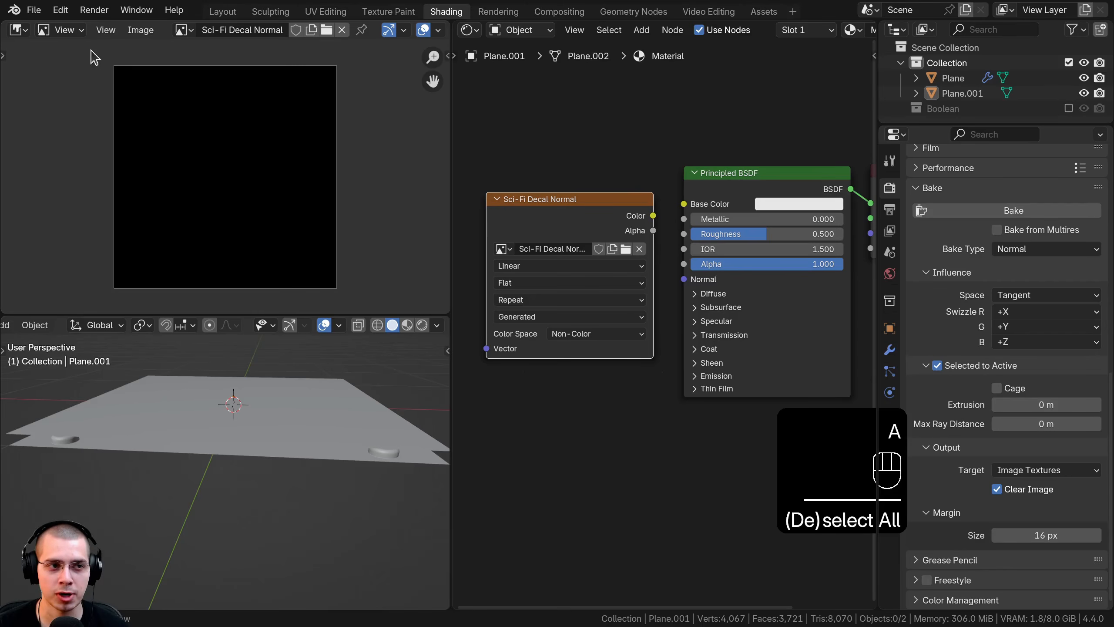
pyautogui.click(34, 9)
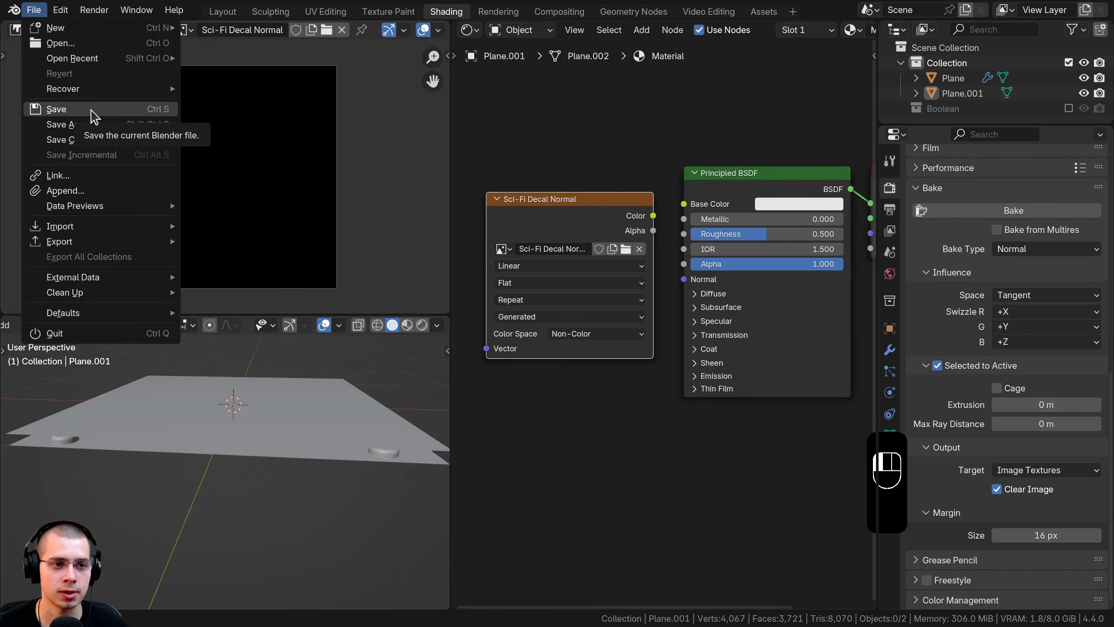
pyautogui.hotkey('ctrl', 's')
pyautogui.moveTo(271, 432); pyautogui.dragTo(252, 418, button='middle')
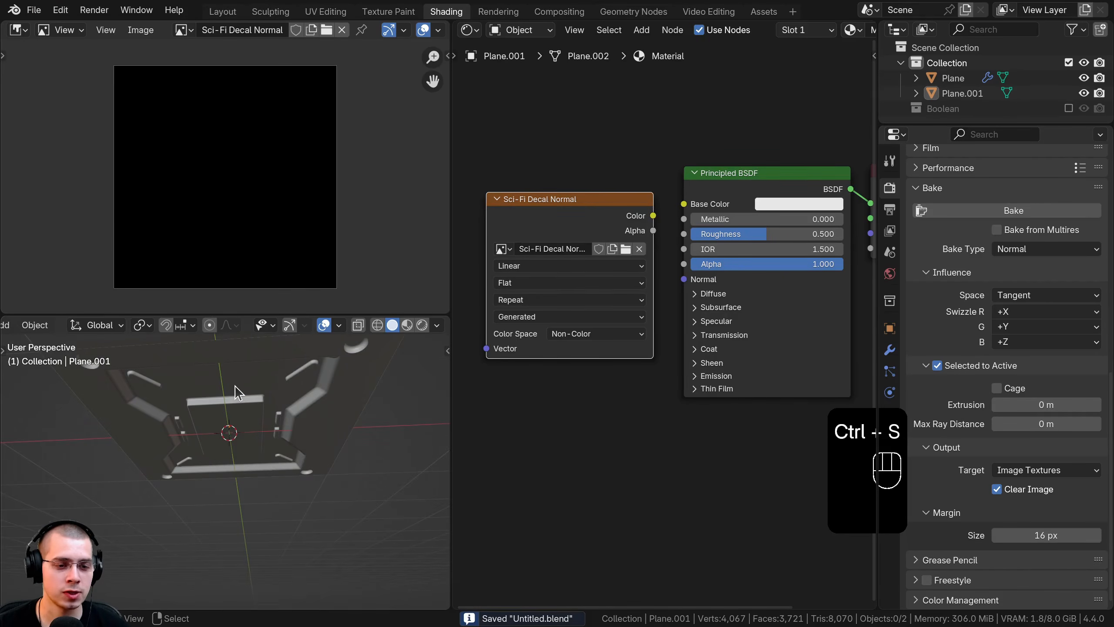
pyautogui.click(235, 392)
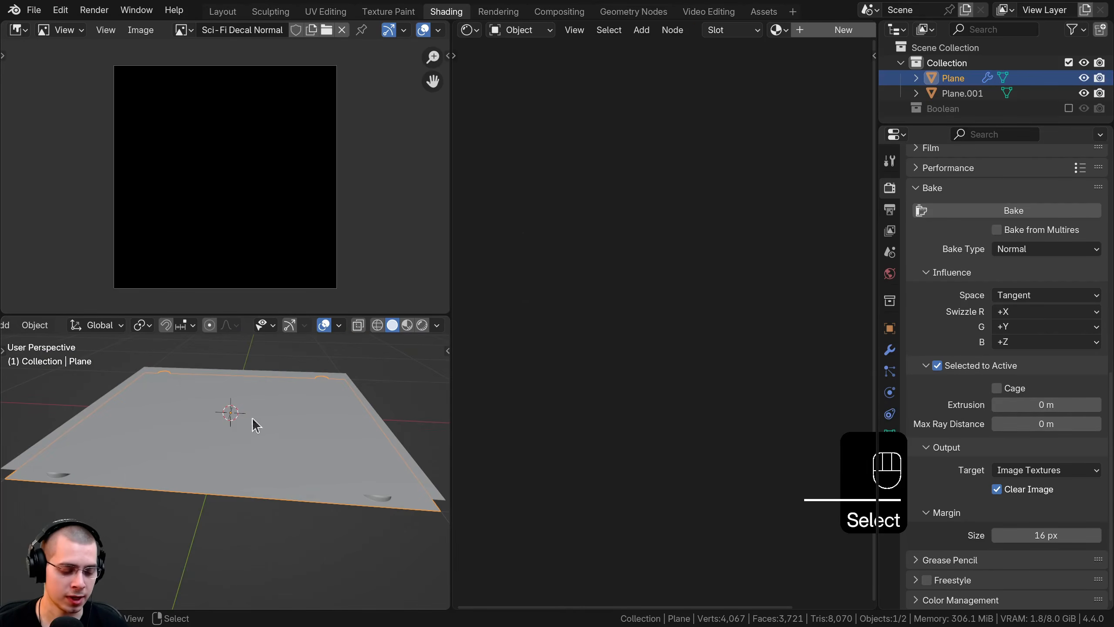
pyautogui.keyDown('shift'); pyautogui.click(259, 389); pyautogui.keyUp('shift')
# Step: Move the Sci-Fi Decal Normal node aside, make it the active node, and save
pyautogui.moveTo(556, 340); pyautogui.dragTo(562, 331)
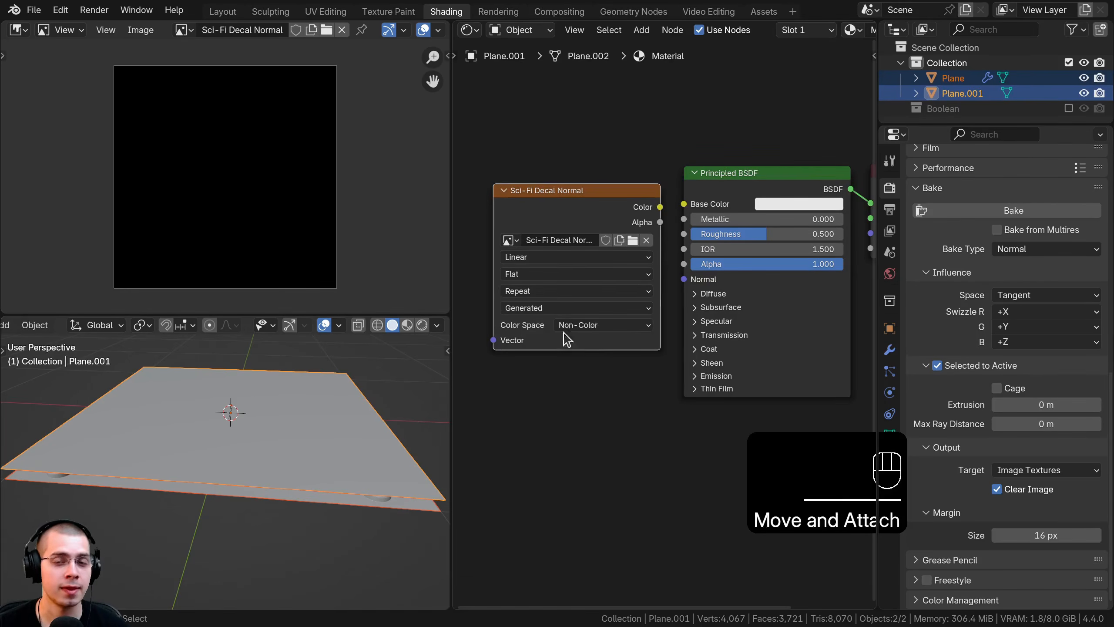
pyautogui.moveTo(618, 213)
pyautogui.mouseDown()
pyautogui.moveTo(615, 140)
pyautogui.moveTo(634, 225)
pyautogui.moveTo(563, 220)
pyautogui.moveTo(620, 216)
pyautogui.moveTo(613, 210)
pyautogui.mouseUp()
pyautogui.click(701, 184)
pyautogui.click(554, 202)
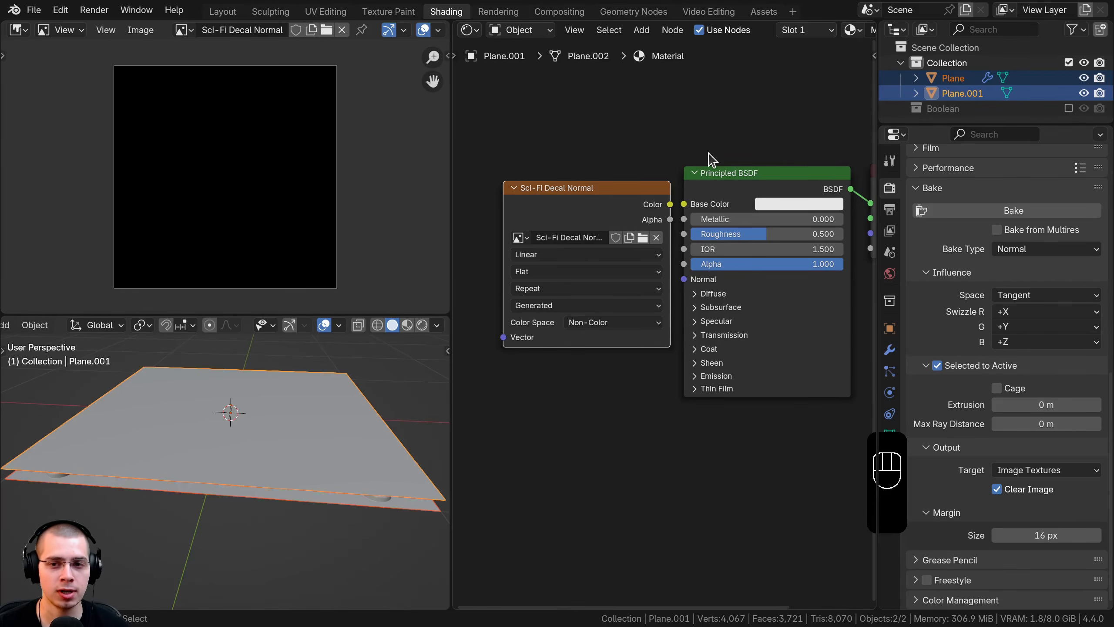
pyautogui.hotkey('ctrl', 's')
# Step: Bake the normal map into the Sci-Fi Decal Normal image and enlarge the image area to view it
pyautogui.click(1008, 207)
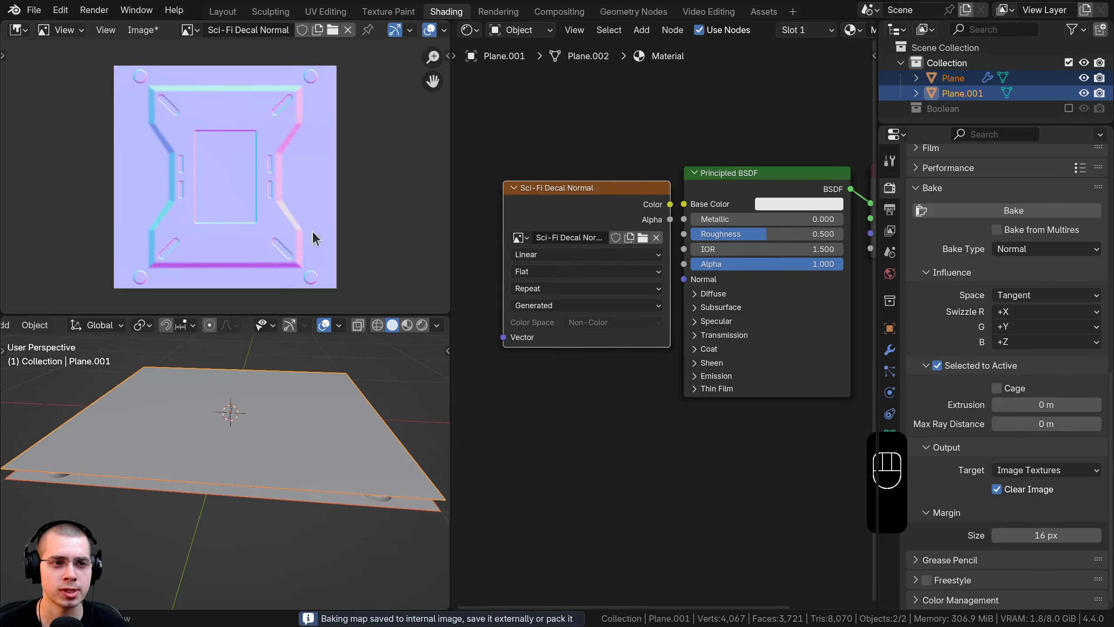
pyautogui.moveTo(212, 313); pyautogui.dragTo(213, 379)
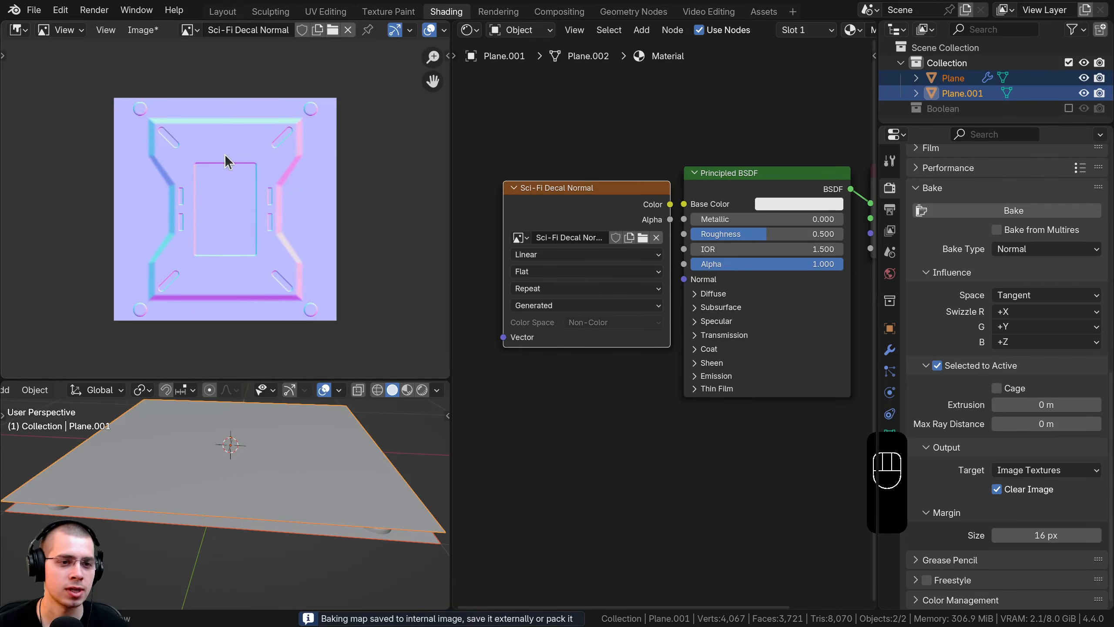
pyautogui.scroll(5, 304, 192)
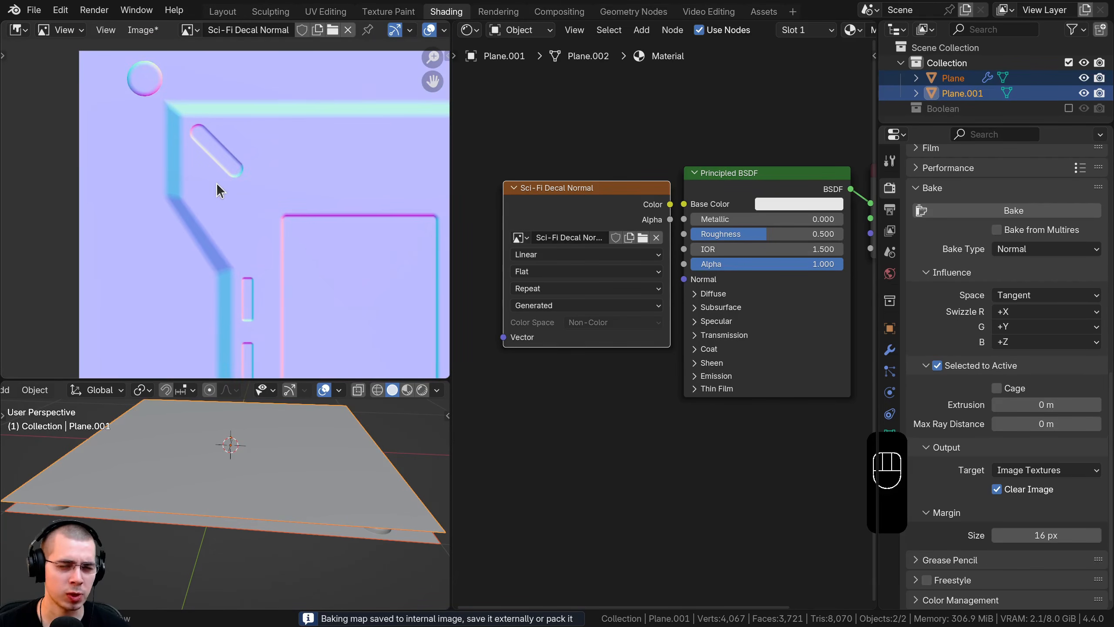
pyautogui.scroll(2, 216, 183)
pyautogui.moveTo(214, 153); pyautogui.dragTo(214, 214, button='middle')
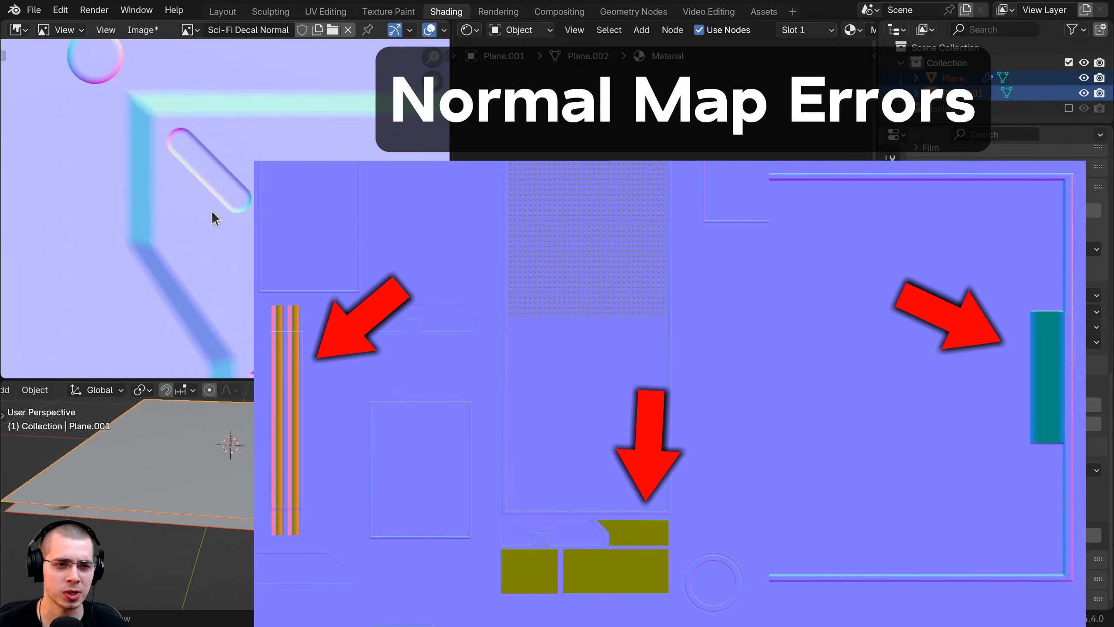
pyautogui.moveTo(147, 123); pyautogui.dragTo(180, 249, button='middle')
pyautogui.scroll(-2, 184, 252)
pyautogui.moveTo(229, 285); pyautogui.dragTo(200, 88, button='middle')
pyautogui.moveTo(220, 275); pyautogui.dragTo(232, 95, button='middle')
# Step: Zoom in on the baked map's slot and pill shapes to check for errors, then fit it in view
pyautogui.scroll(3, 202, 127)
pyautogui.moveTo(162, 79); pyautogui.dragTo(193, 128, button='middle')
pyautogui.scroll(3, 263, 131)
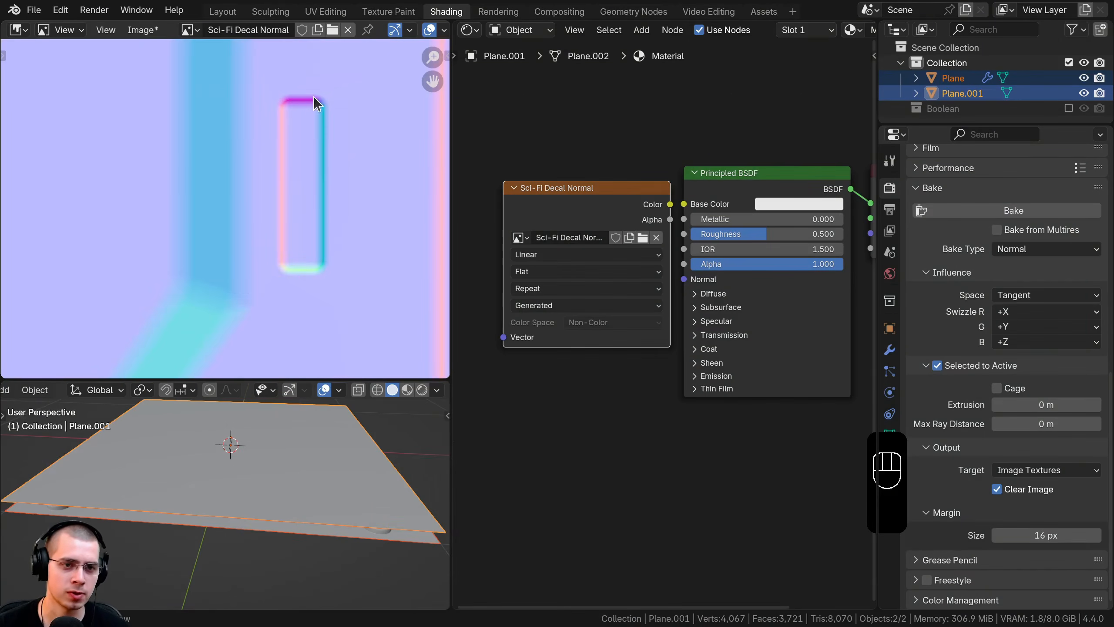
pyautogui.scroll(-9, 309, 209)
pyautogui.moveTo(309, 210); pyautogui.dragTo(216, 206, button='middle')
pyautogui.moveTo(250, 96); pyautogui.dragTo(226, 259, button='middle')
pyautogui.scroll(3, 237, 179)
pyautogui.scroll(2, 358, 244)
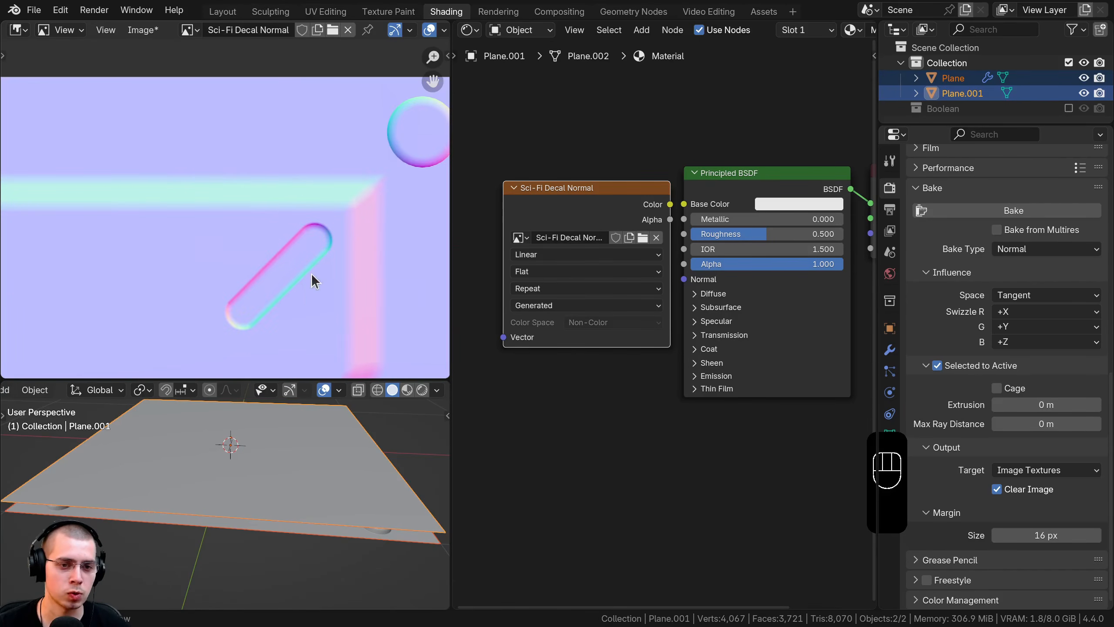
pyautogui.moveTo(311, 274); pyautogui.dragTo(318, 186, button='middle')
pyautogui.scroll(-6, 286, 246)
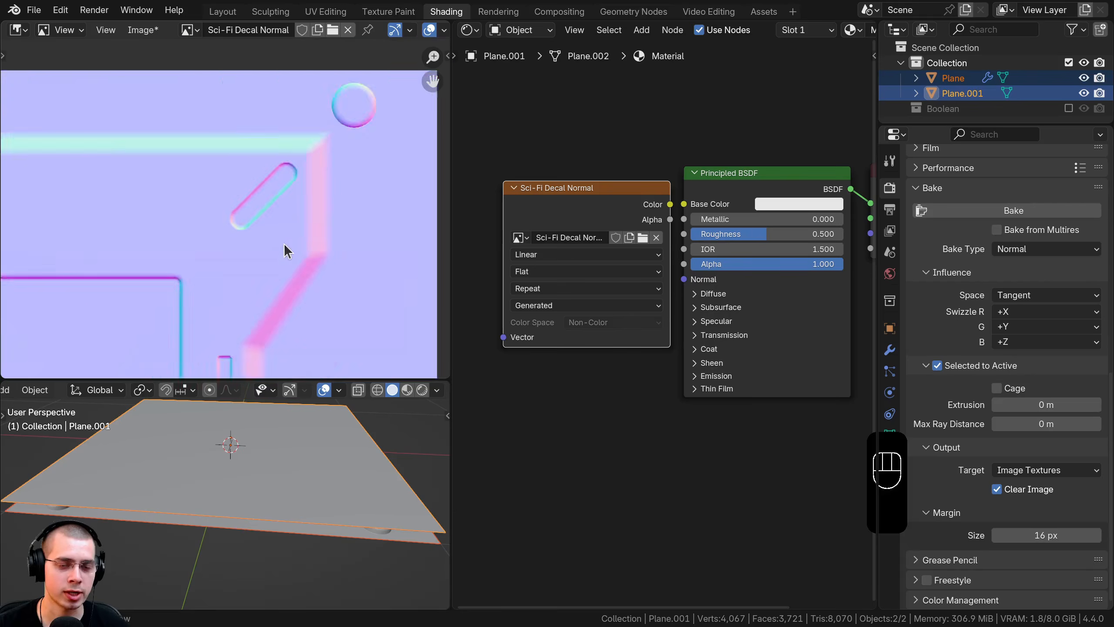
pyautogui.moveTo(291, 255); pyautogui.dragTo(333, 262, button='middle')
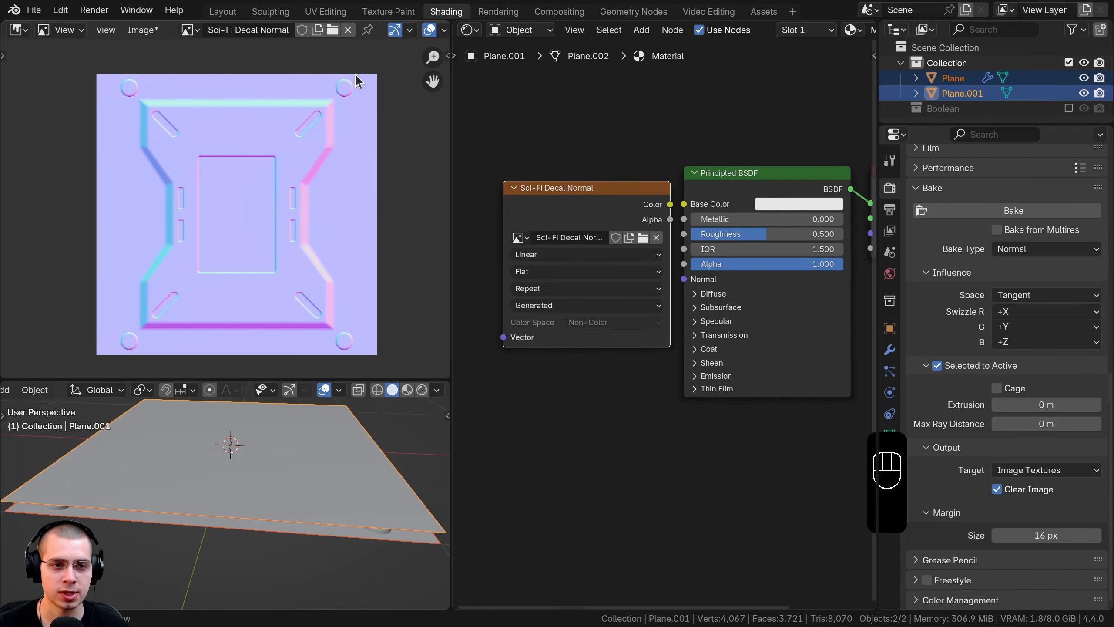
pyautogui.scroll(2, 218, 119)
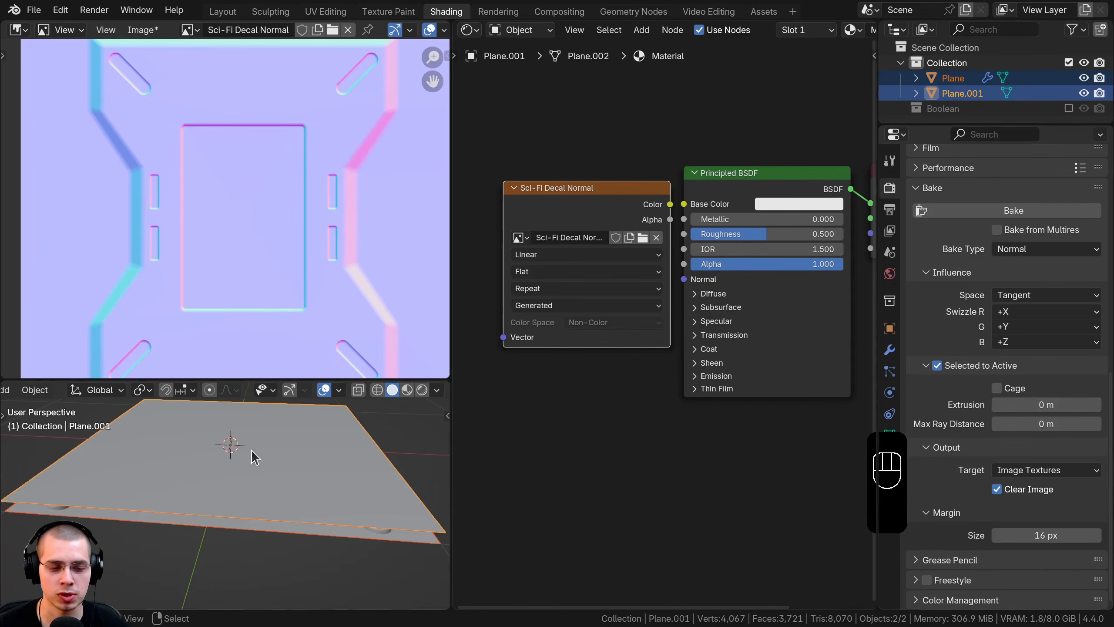
pyautogui.moveTo(241, 451); pyautogui.dragTo(104, 431, button='middle')
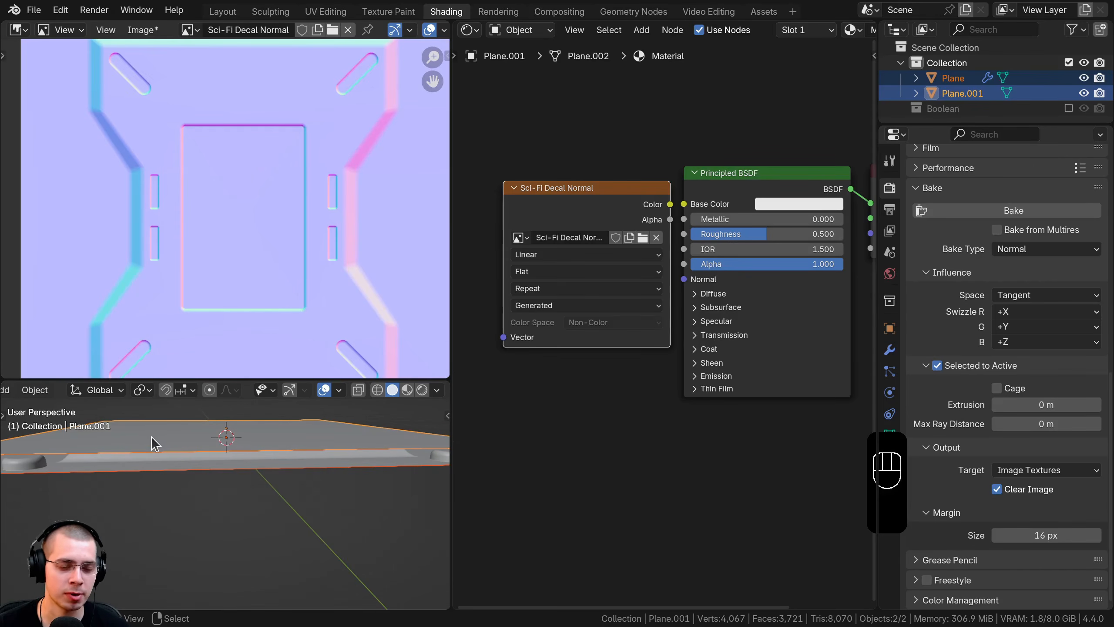
pyautogui.press('Home')
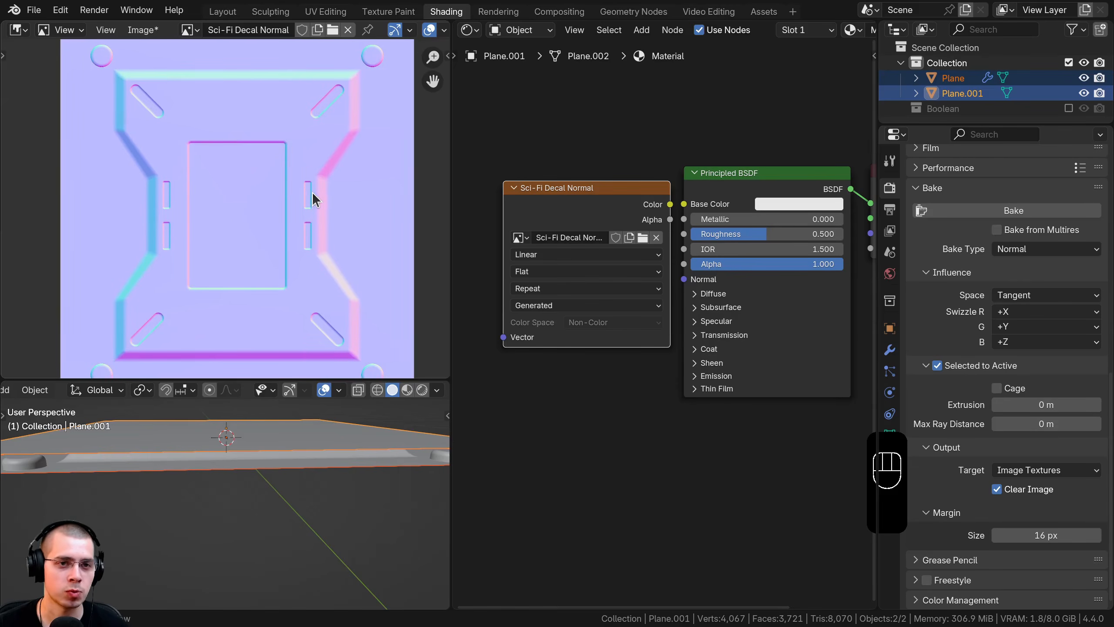
pyautogui.click(143, 30)
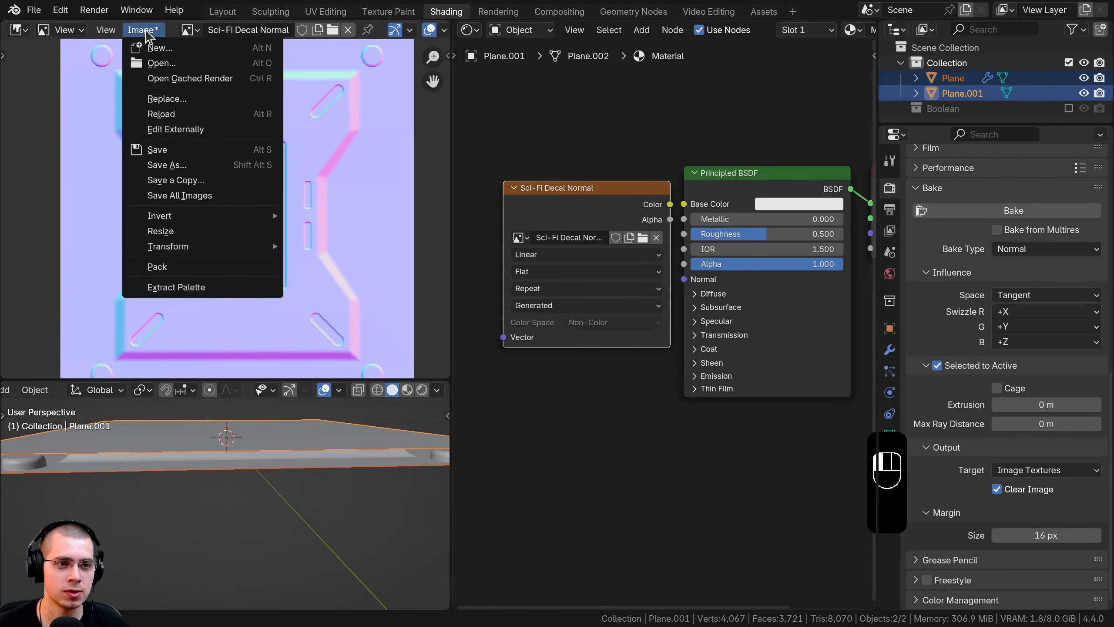
# Step: Start saving the baked image as a new file, trying JPEG at 63% quality
pyautogui.click(169, 165)
pyautogui.click(410, 508)
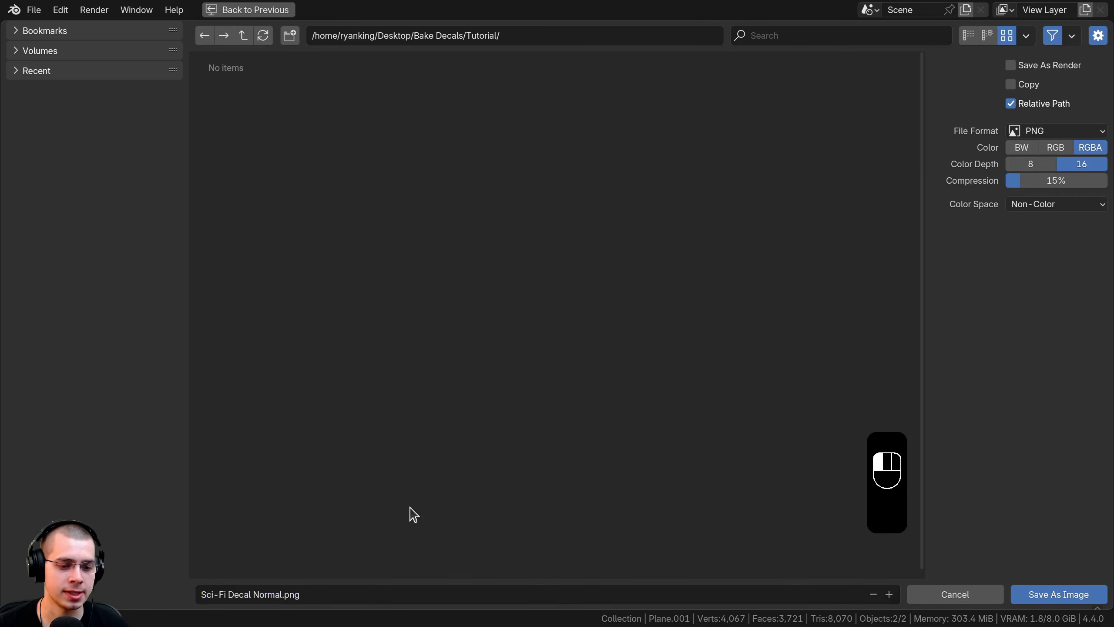
pyautogui.click(1051, 133)
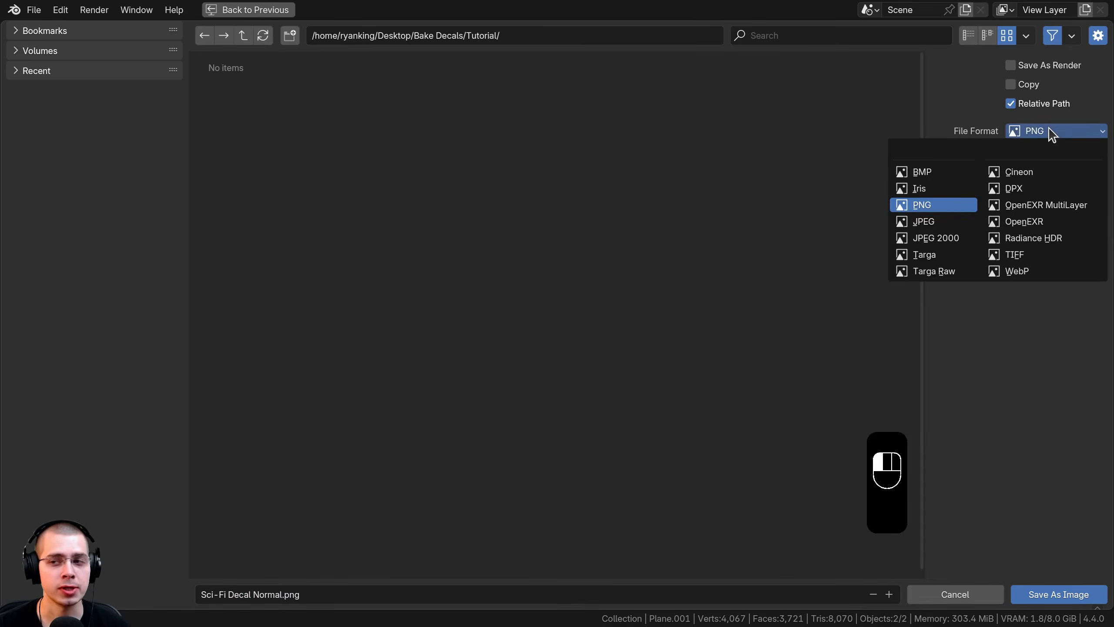
pyautogui.click(916, 212)
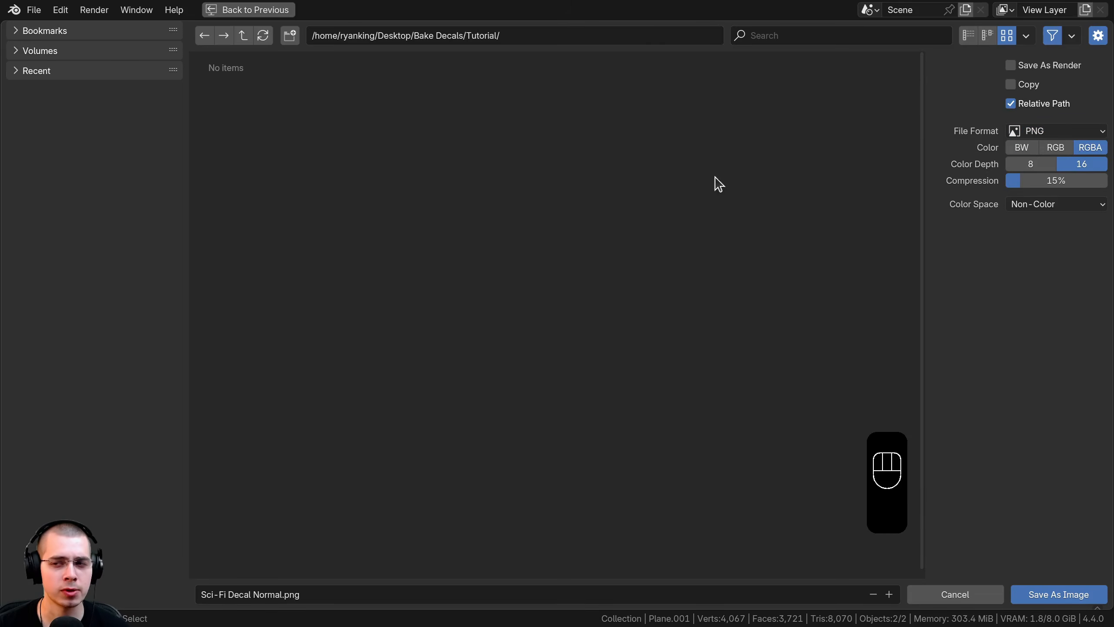
pyautogui.click(1061, 132)
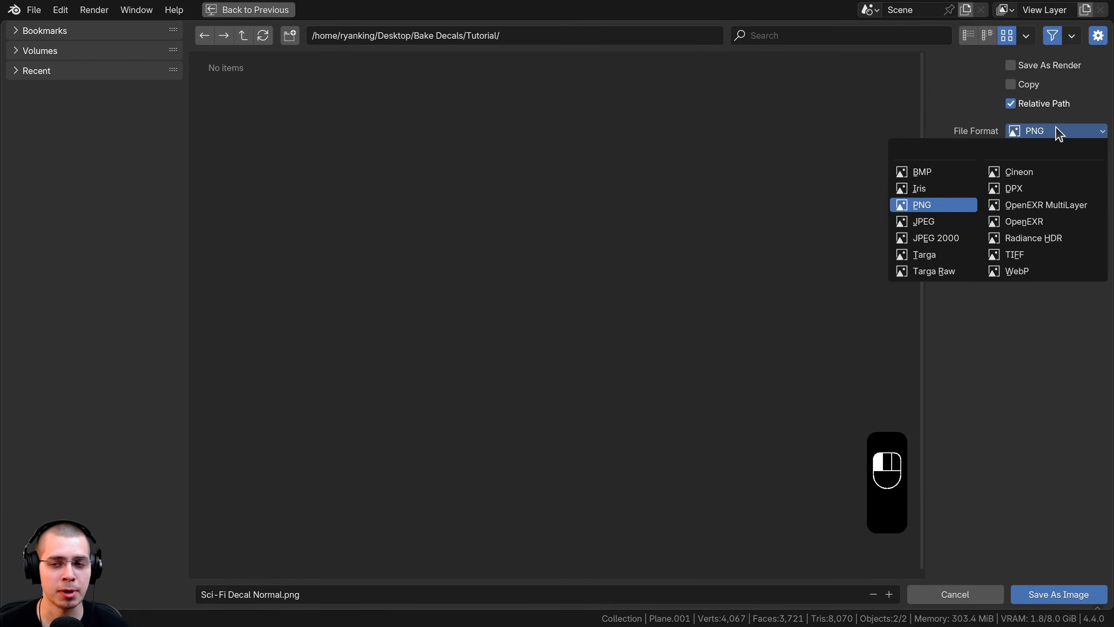
pyautogui.click(925, 222)
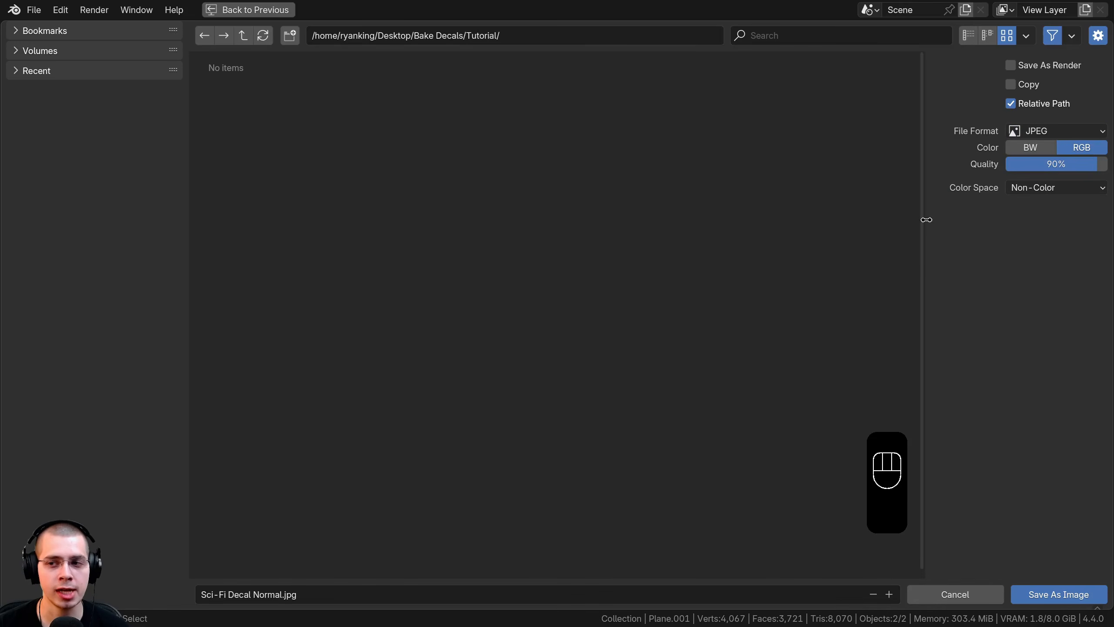
pyautogui.moveTo(1099, 164)
pyautogui.mouseDown()
pyautogui.moveTo(1066, 164)
pyautogui.moveTo(1106, 163)
pyautogui.moveTo(1085, 163)
pyautogui.mouseUp()
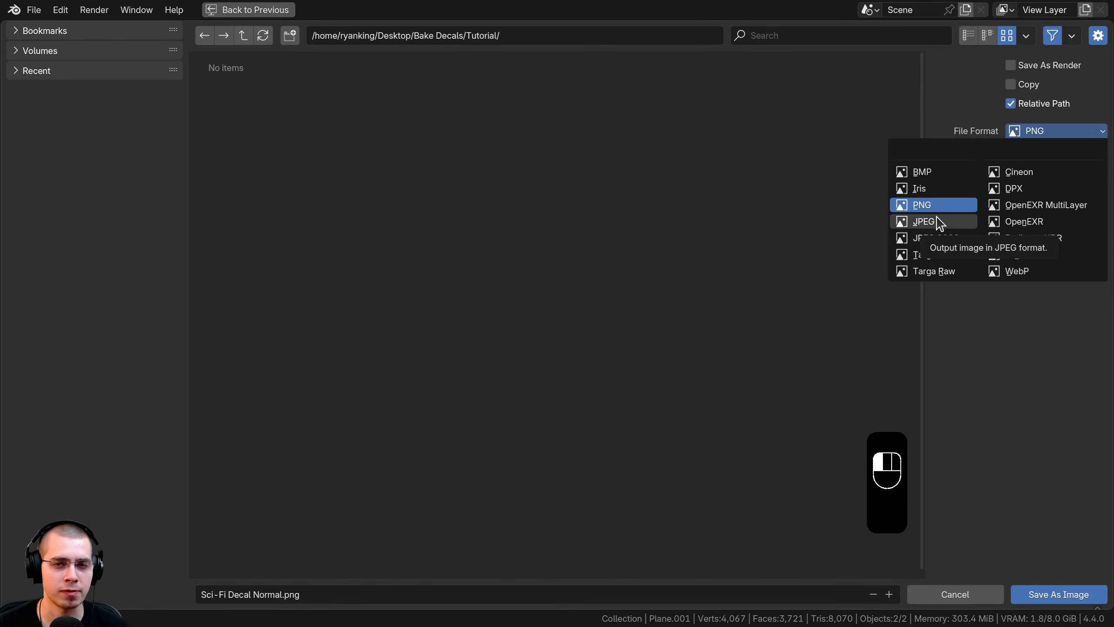
pyautogui.click(925, 221)
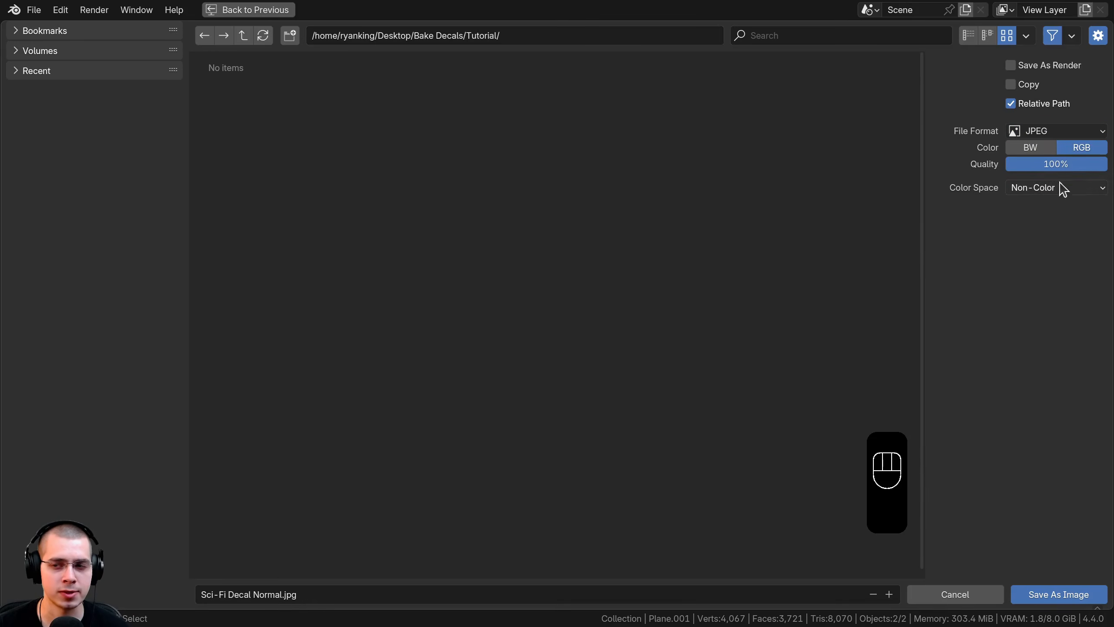
pyautogui.moveTo(1080, 165); pyautogui.dragTo(1072, 171)
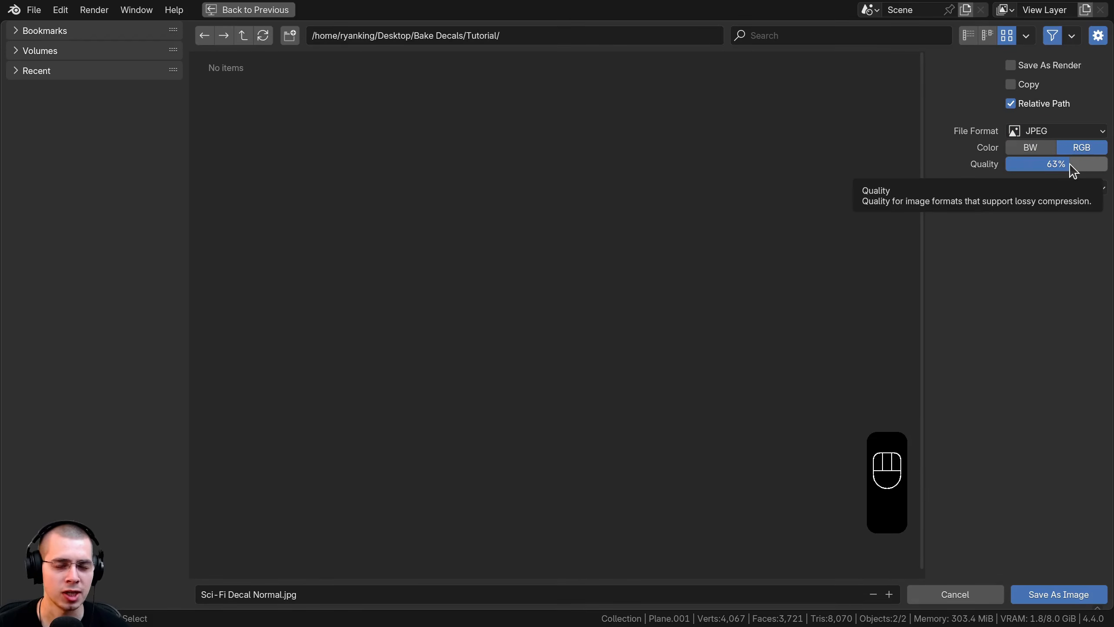
# Step: Switch the format back to PNG and save it as Sci-Fi Decal Normal.png
pyautogui.click(1067, 131)
pyautogui.click(962, 219)
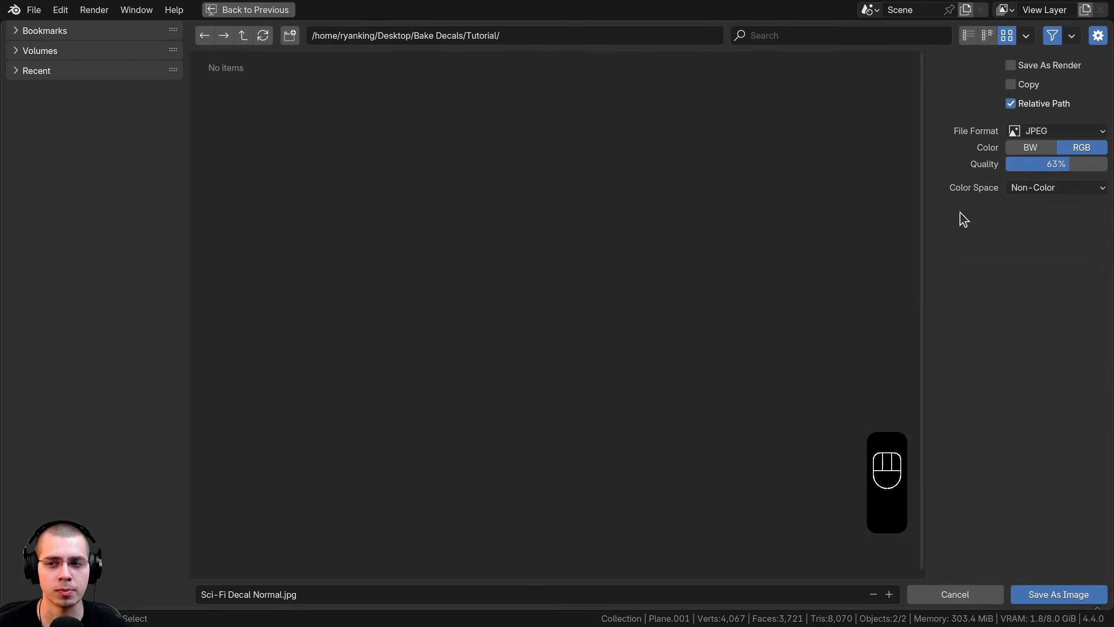
pyautogui.click(1037, 134)
pyautogui.click(965, 202)
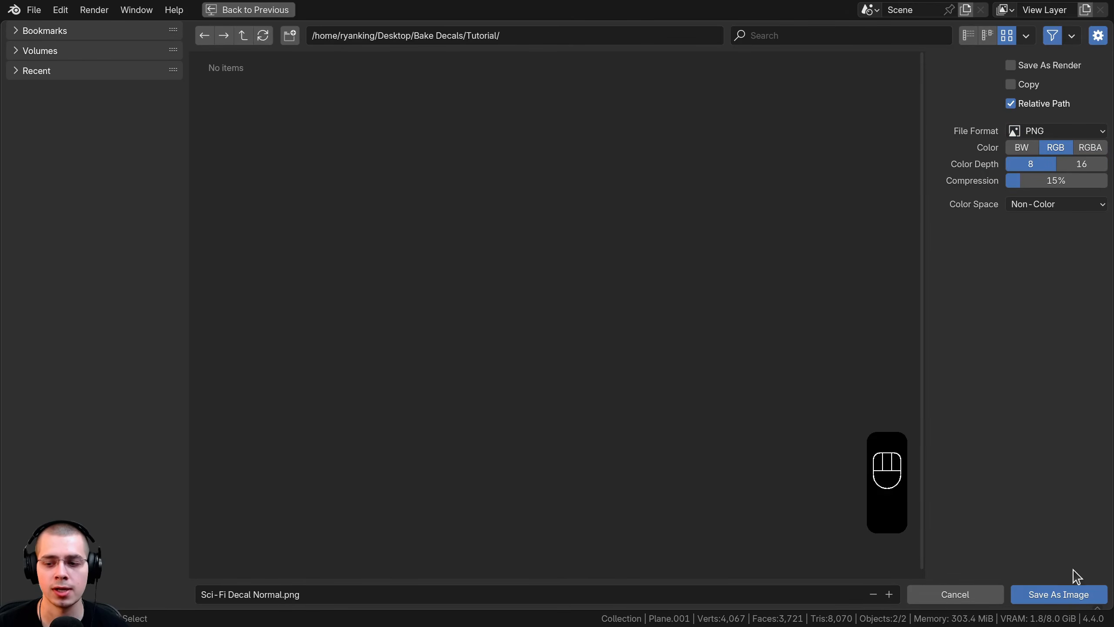
pyautogui.click(1066, 595)
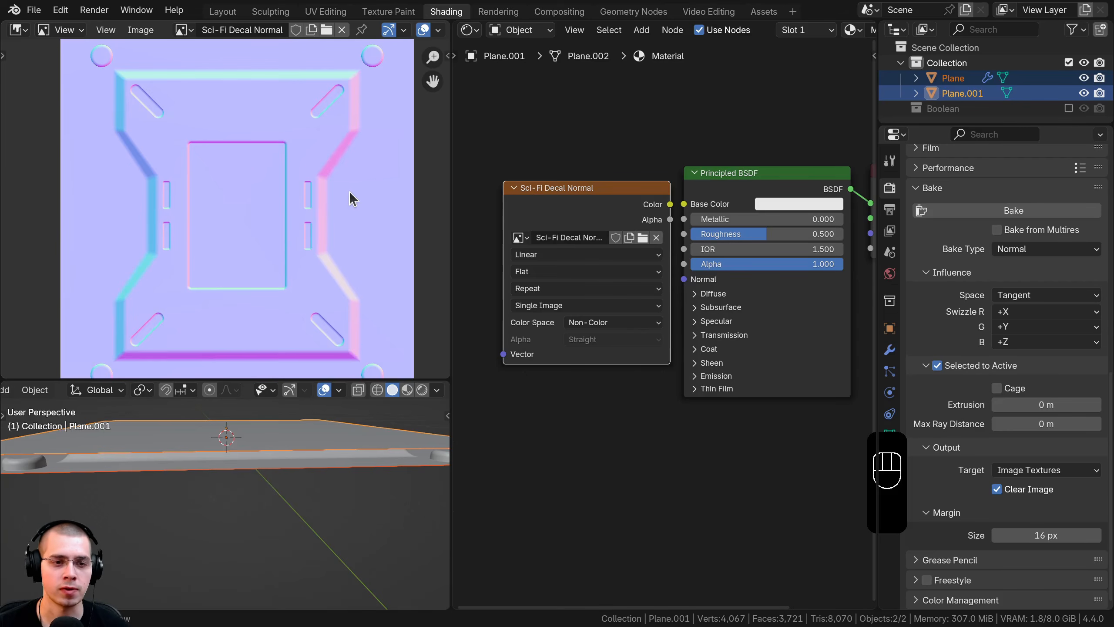
# Step: Save the blend file and start a new General scene
pyautogui.moveTo(189, 100); pyautogui.dragTo(185, 101, button='middle')
pyautogui.scroll(1, 202, 101)
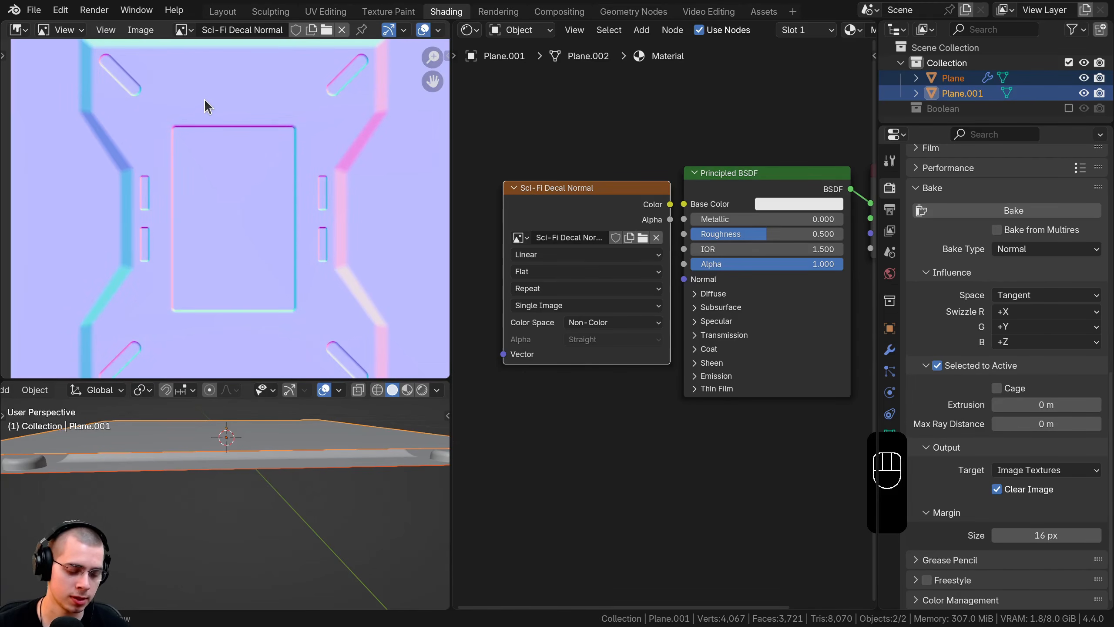
pyautogui.hotkey('ctrl', 's')
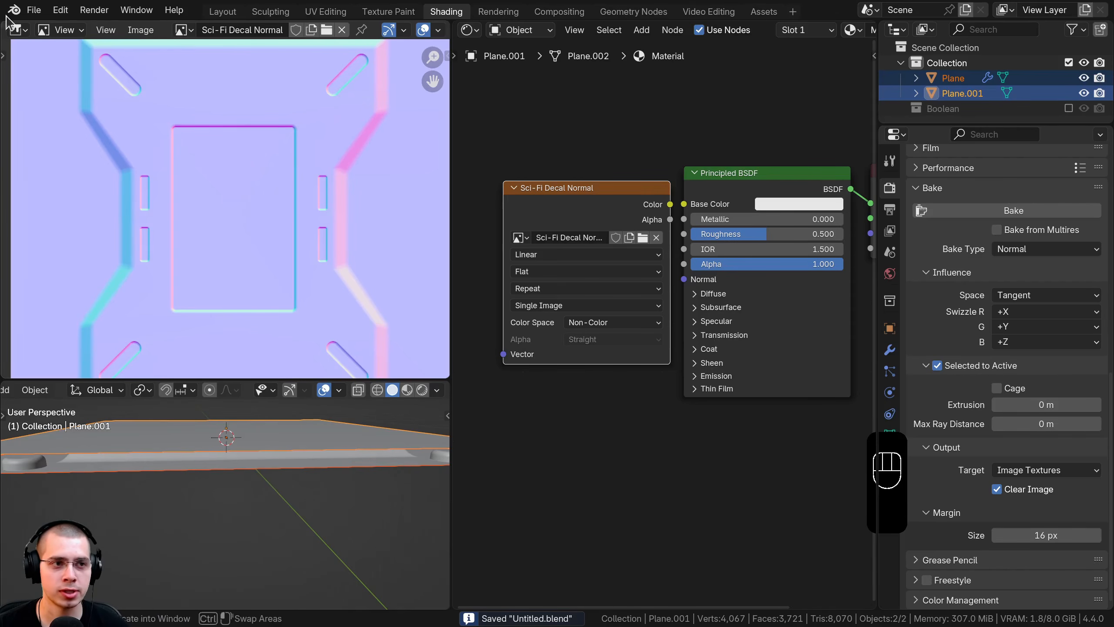
pyautogui.click(34, 9)
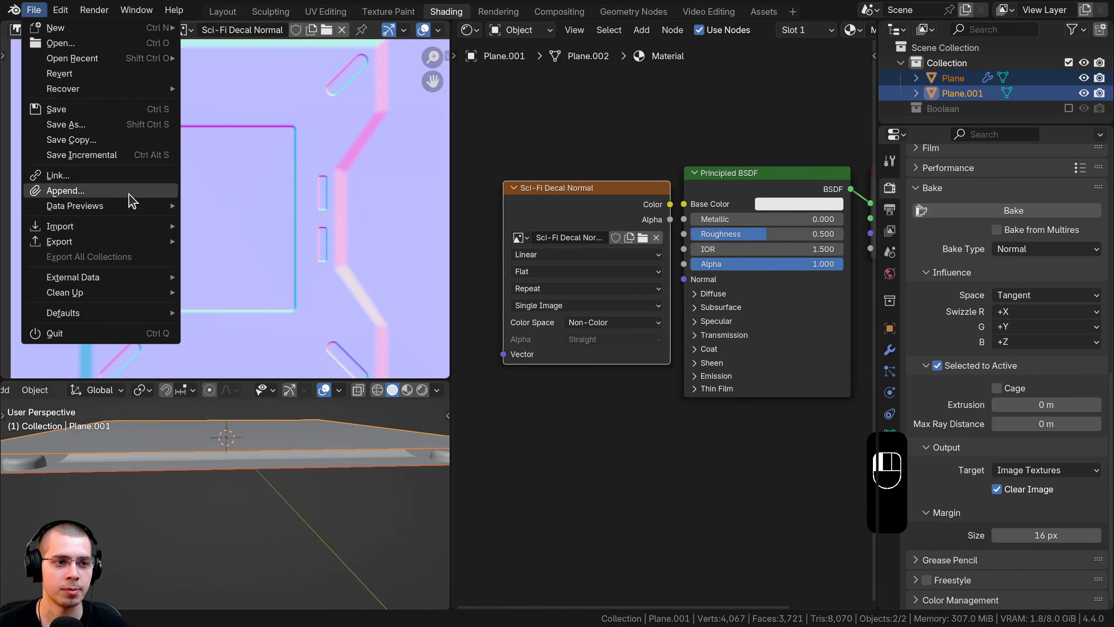
pyautogui.moveTo(88, 28)
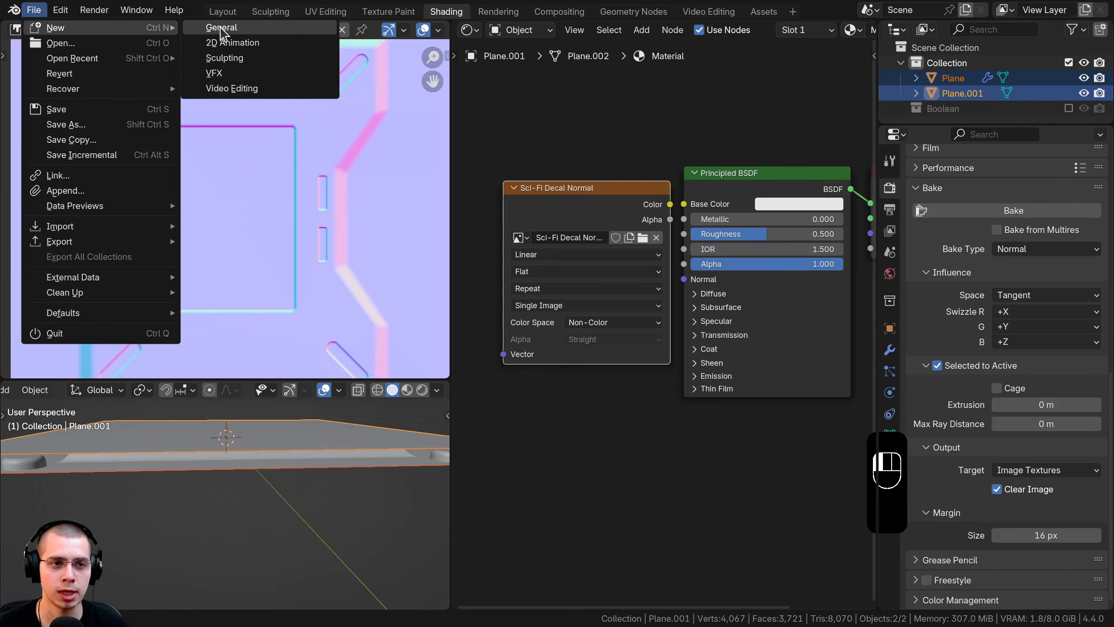
pyautogui.click(221, 28)
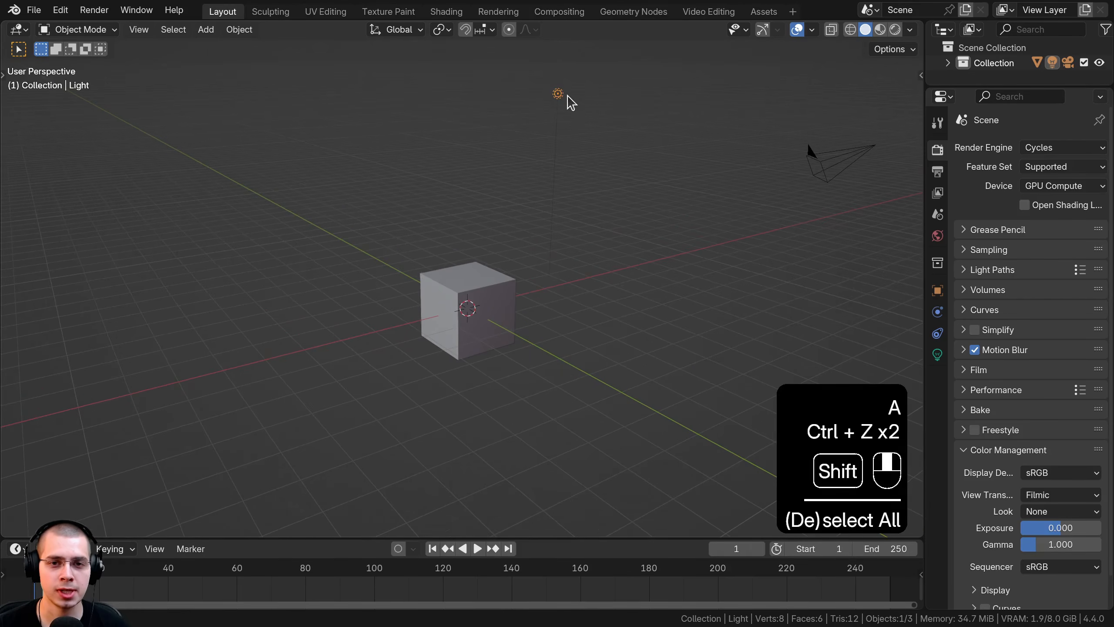
# Step: Move the light closer to and above the default cube
pyautogui.press('g')
pyautogui.click(587, 94)
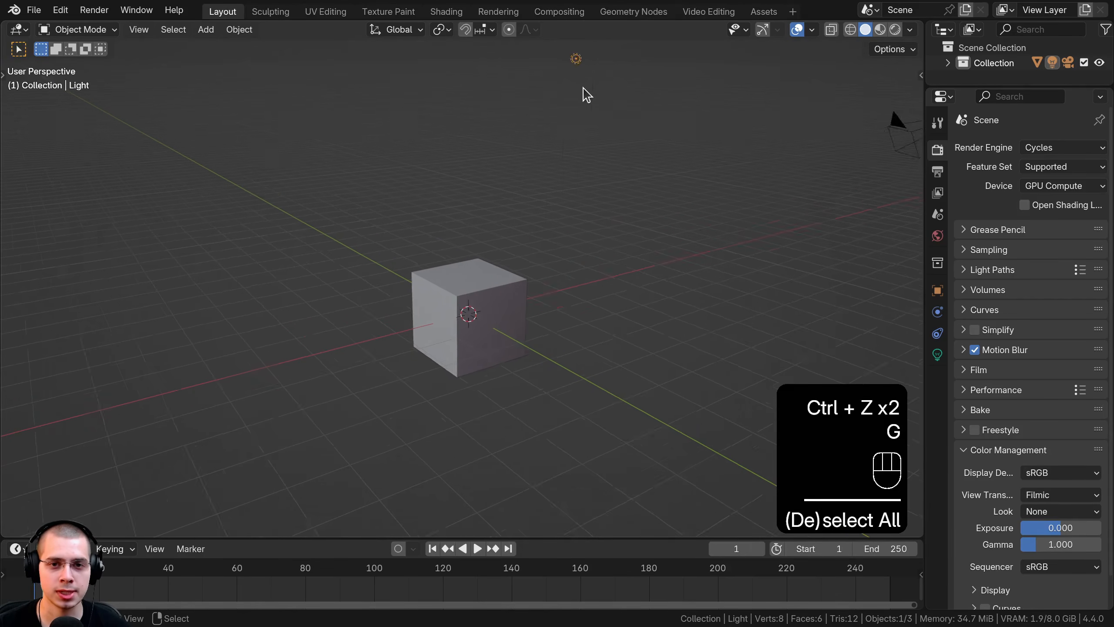
pyautogui.moveTo(587, 94); pyautogui.dragTo(586, 171, button='middle')
pyautogui.press('g')
pyautogui.click(497, 299)
pyautogui.moveTo(498, 299); pyautogui.dragTo(658, 224, button='middle')
# Step: Reposition the light just above the cube's top
pyautogui.press('g')
pyautogui.click(670, 243)
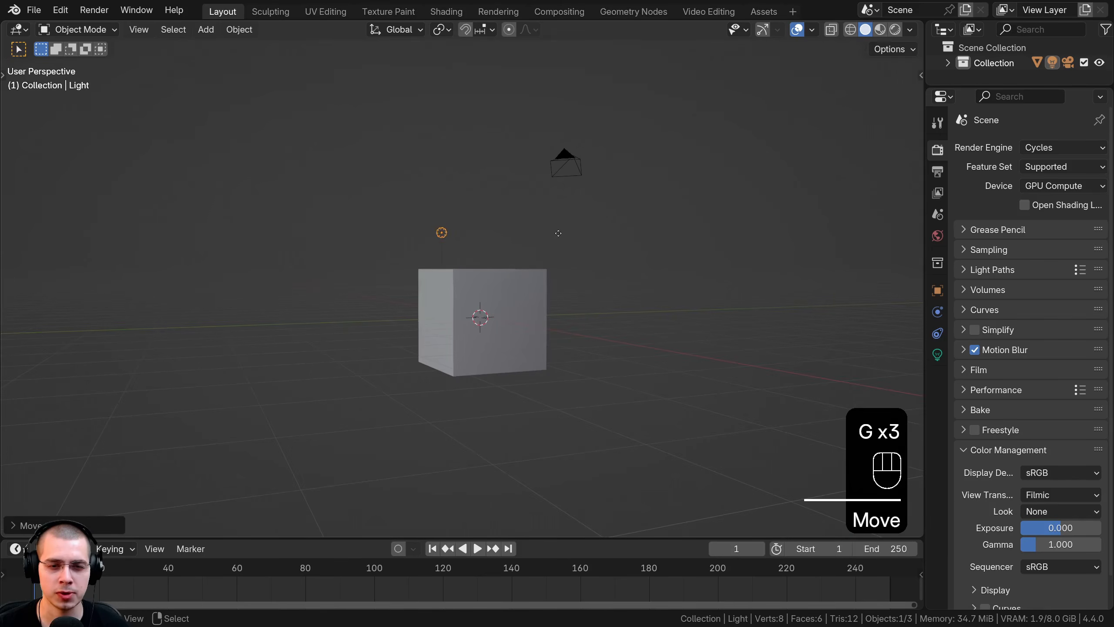
pyautogui.press('g')
pyautogui.click(558, 233)
pyautogui.moveTo(559, 233); pyautogui.dragTo(333, 247, button='middle')
pyautogui.press('g')
pyautogui.click(323, 247)
pyautogui.scroll(4, 427, 310)
pyautogui.moveTo(427, 310)
pyautogui.mouseDown(button='middle')
pyautogui.moveTo(458, 282)
pyautogui.moveTo(430, 297)
pyautogui.mouseUp(button='middle')
# Step: Select only the cube and view it in Material Preview in the Shading workspace
pyautogui.keyDown('shift'); pyautogui.click(459, 280); pyautogui.keyUp('shift')
pyautogui.press('a')
pyautogui.click(432, 291)
pyautogui.click(451, 18)
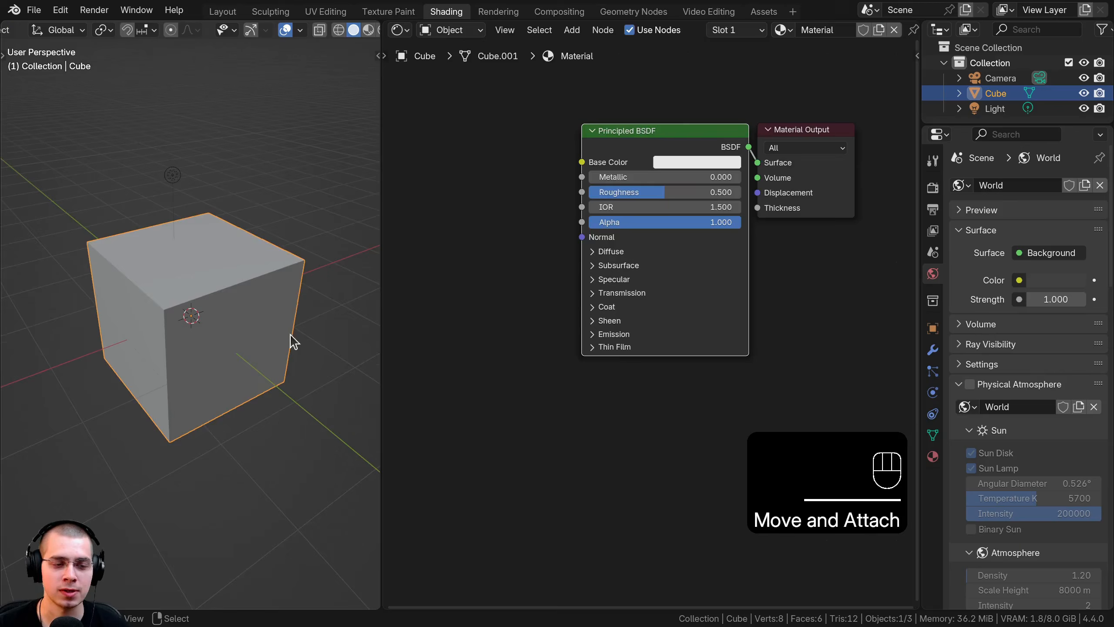
pyautogui.press('z')
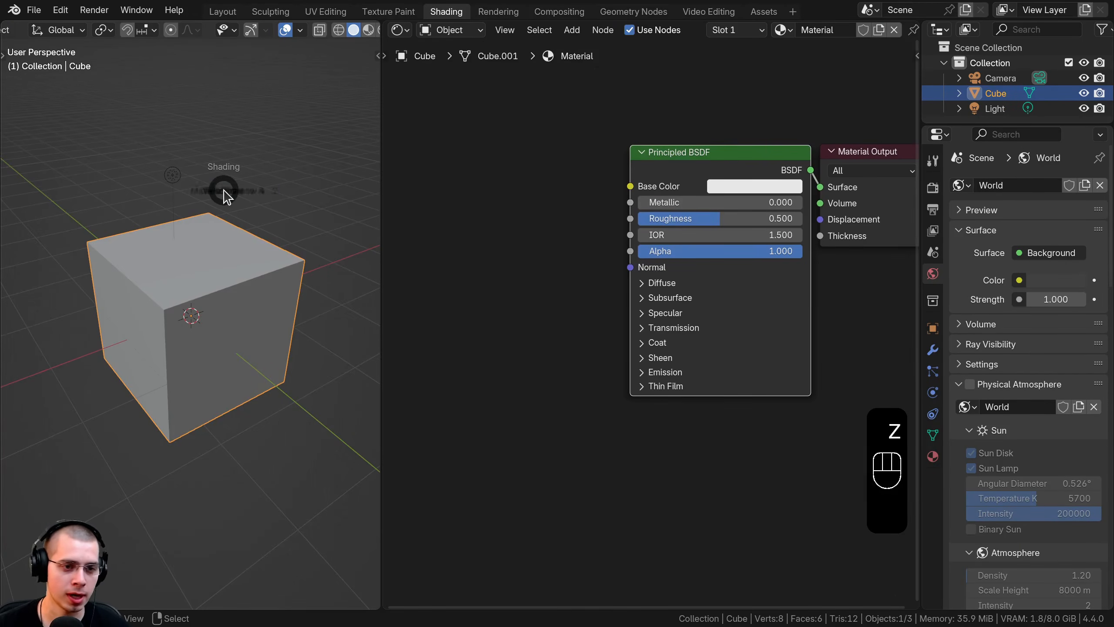
pyautogui.click(239, 275)
pyautogui.moveTo(214, 306); pyautogui.dragTo(189, 309, button='middle')
pyautogui.keyDown('shift'); pyautogui.moveTo(189, 309); pyautogui.dragTo(188, 328, button='middle'); pyautogui.keyUp('shift')
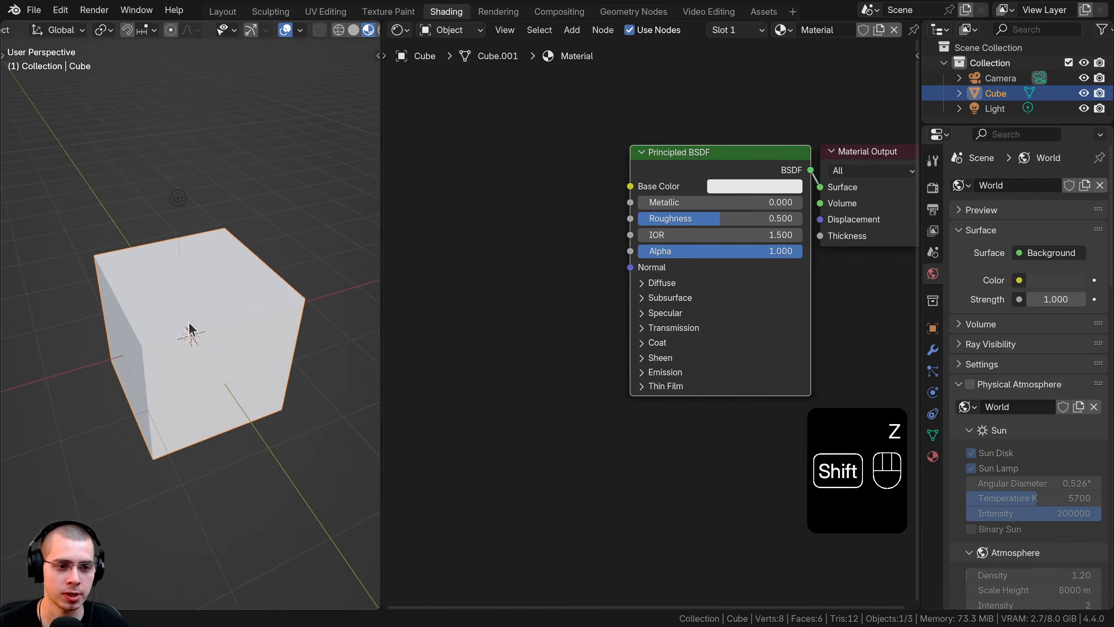
pyautogui.scroll(2, 189, 328)
# Step: Set the cube's material Metallic to 1 with a dark grey base colour
pyautogui.moveTo(671, 203); pyautogui.dragTo(776, 203)
pyautogui.click(762, 188)
pyautogui.moveTo(850, 222); pyautogui.dragTo(845, 273)
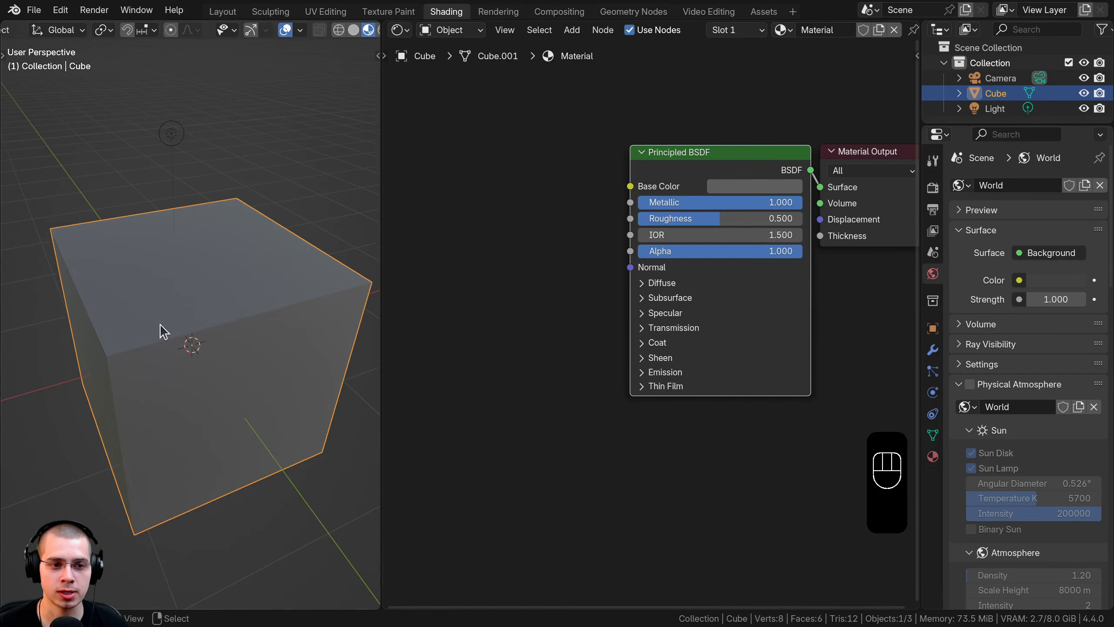
pyautogui.scroll(2, 145, 332)
pyautogui.moveTo(160, 324); pyautogui.dragTo(184, 300, button='middle')
pyautogui.moveTo(184, 299)
pyautogui.keyDown('shift'); pyautogui.mouseDown(button='middle')
pyautogui.moveTo(210, 311)
pyautogui.moveTo(223, 302)
pyautogui.mouseUp(button='middle'); pyautogui.keyUp('shift')
pyautogui.scroll(-2, 254, 27)
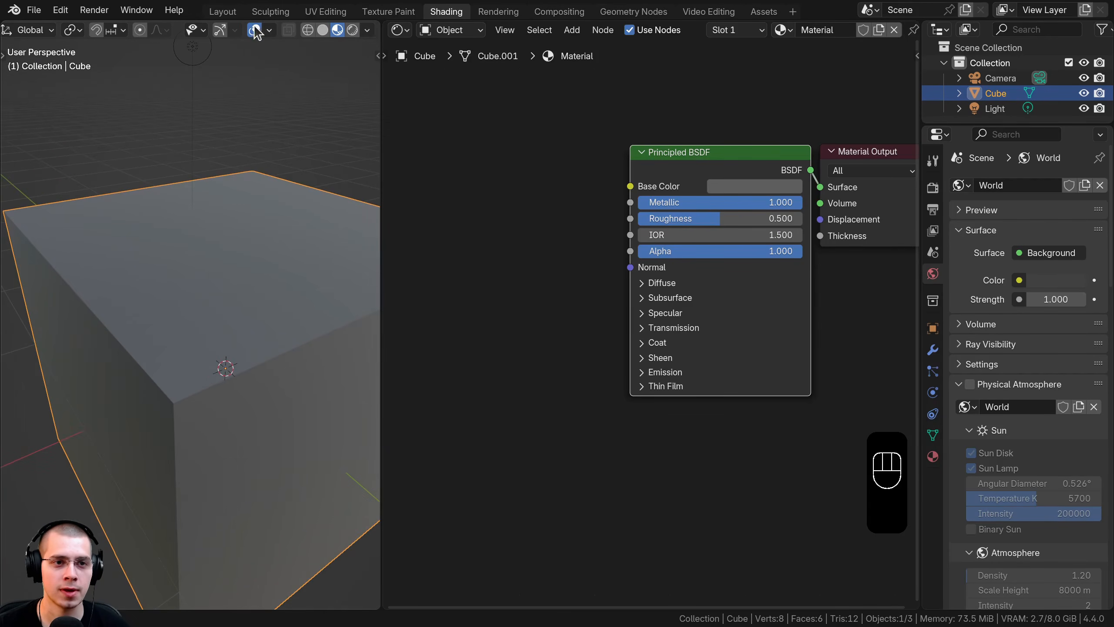
# Step: Enable Scene Lights in the viewport shading and lower the light over the cube
pyautogui.click(368, 30)
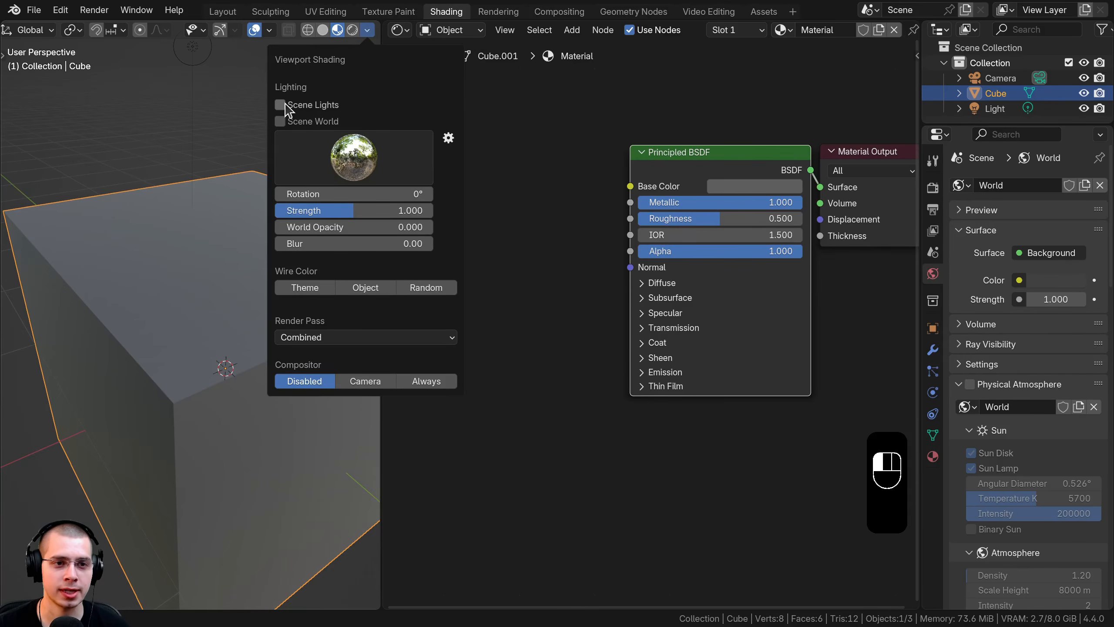
pyautogui.click(280, 104)
pyautogui.click(192, 48)
pyautogui.press('g')
pyautogui.click(184, 142)
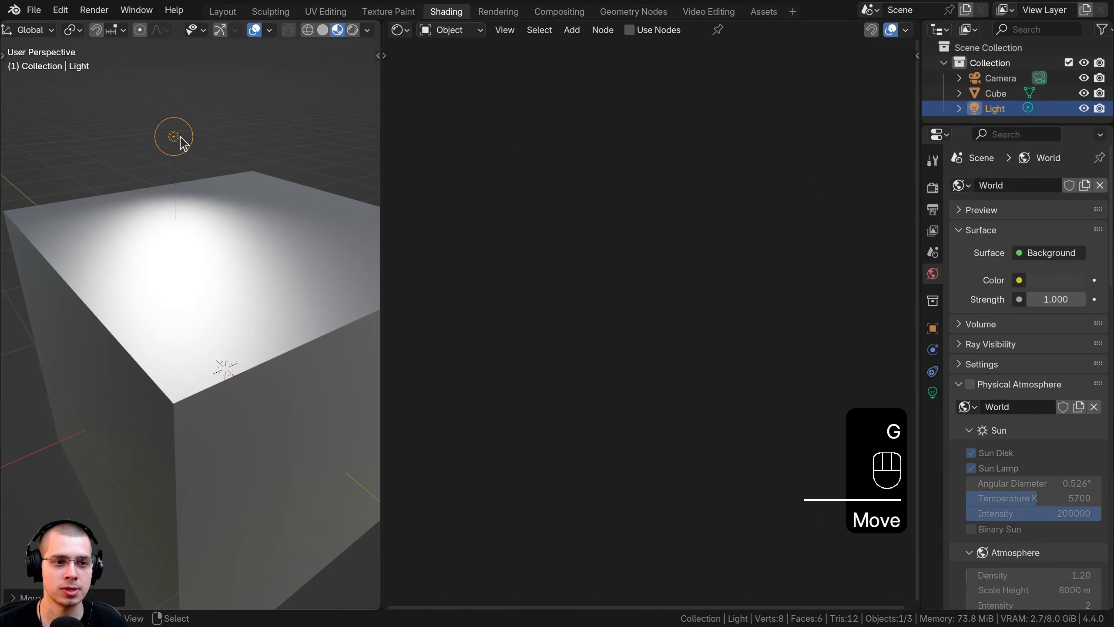
pyautogui.moveTo(183, 150); pyautogui.dragTo(140, 128, button='middle')
pyautogui.press('g')
pyautogui.click(213, 181)
# Step: Fine-tune the light's position above the cube, then reselect the cube
pyautogui.press('z')
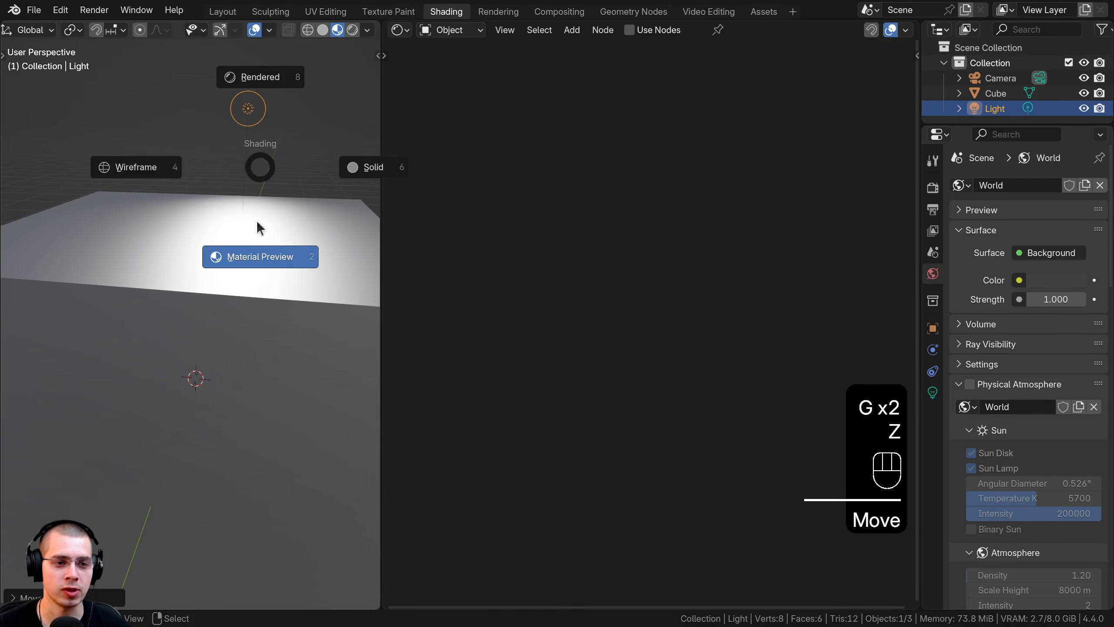
pyautogui.click(198, 233)
pyautogui.press('g')
pyautogui.moveTo(198, 234)
pyautogui.mouseDown(button='middle')
pyautogui.moveTo(175, 250)
pyautogui.moveTo(173, 271)
pyautogui.mouseUp(button='middle')
pyautogui.click(212, 240)
pyautogui.rightClick(199, 254)
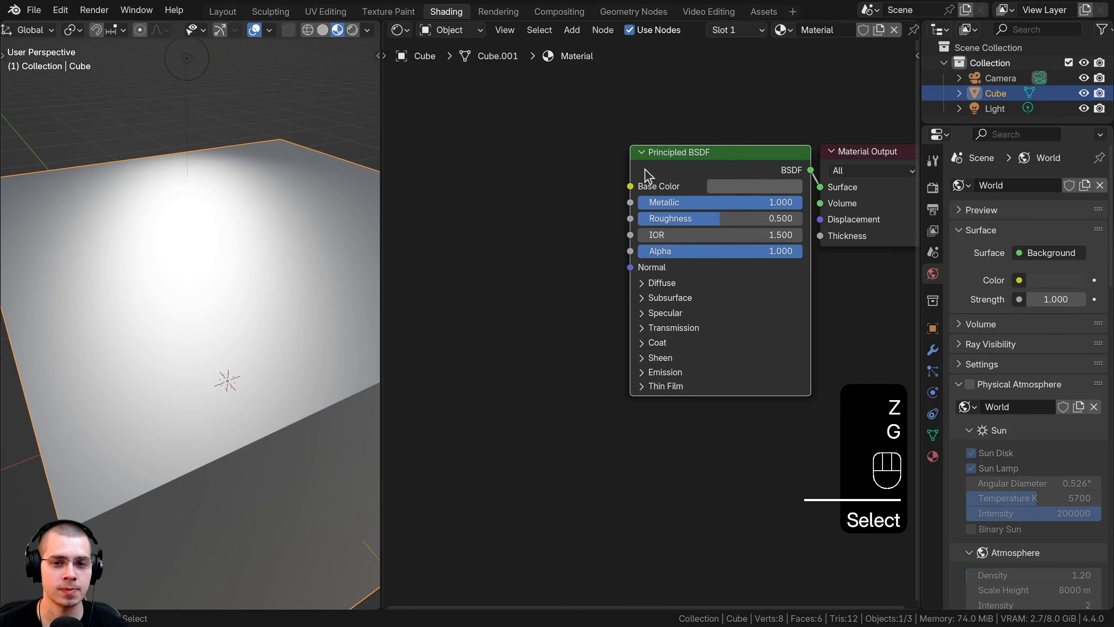
pyautogui.moveTo(565, 162); pyautogui.dragTo(628, 192, button='middle')
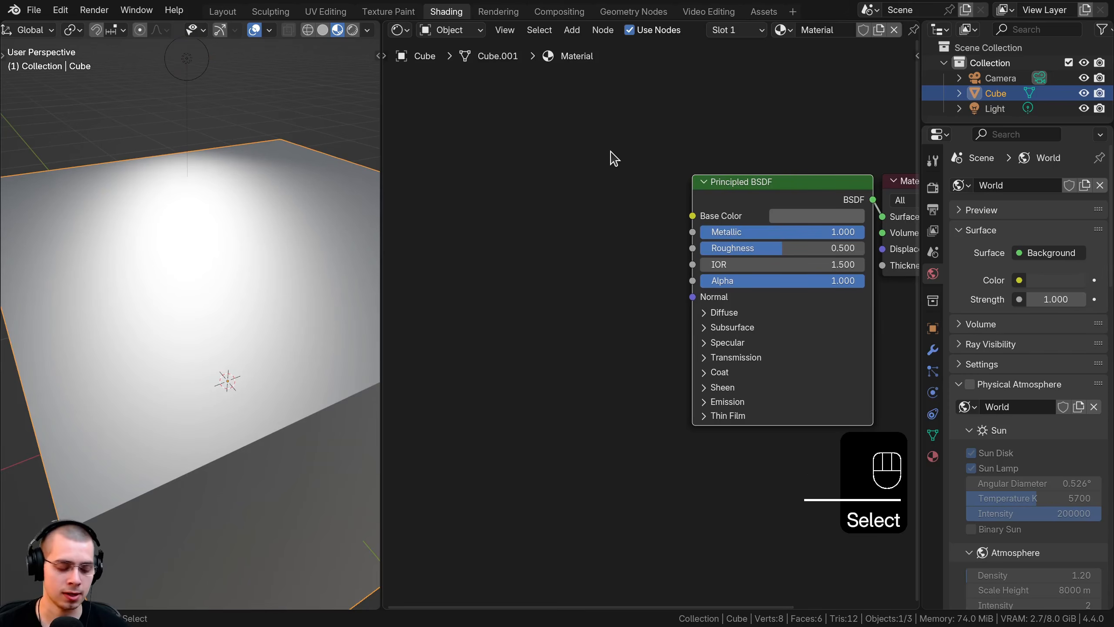
pyautogui.hotkey('shift', 'a')
# Step: Add an Image Texture node beside the shader and load Sci-Fi Decal Normal.png into it
pyautogui.write('ima')
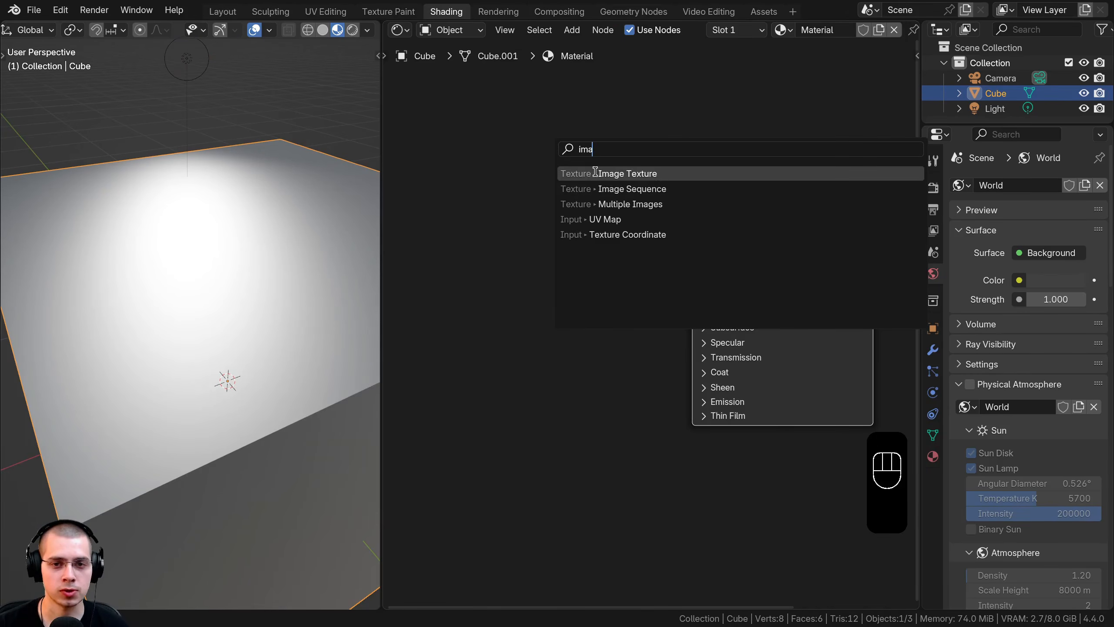
pyautogui.press('Return')
pyautogui.click(456, 233)
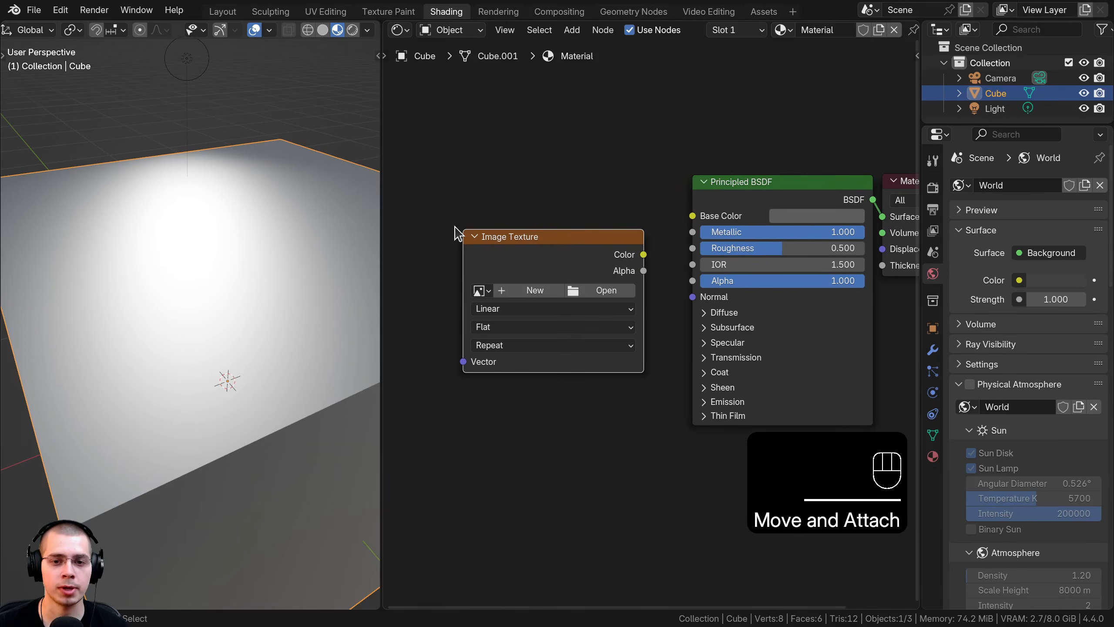
pyautogui.scroll(1, 634, 309)
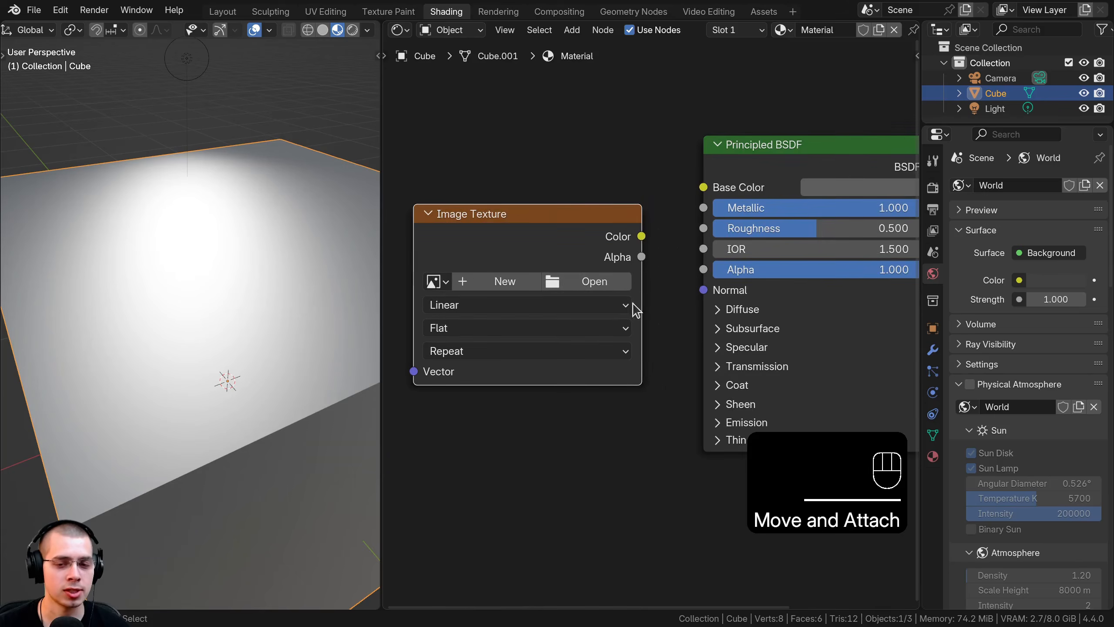
pyautogui.click(613, 288)
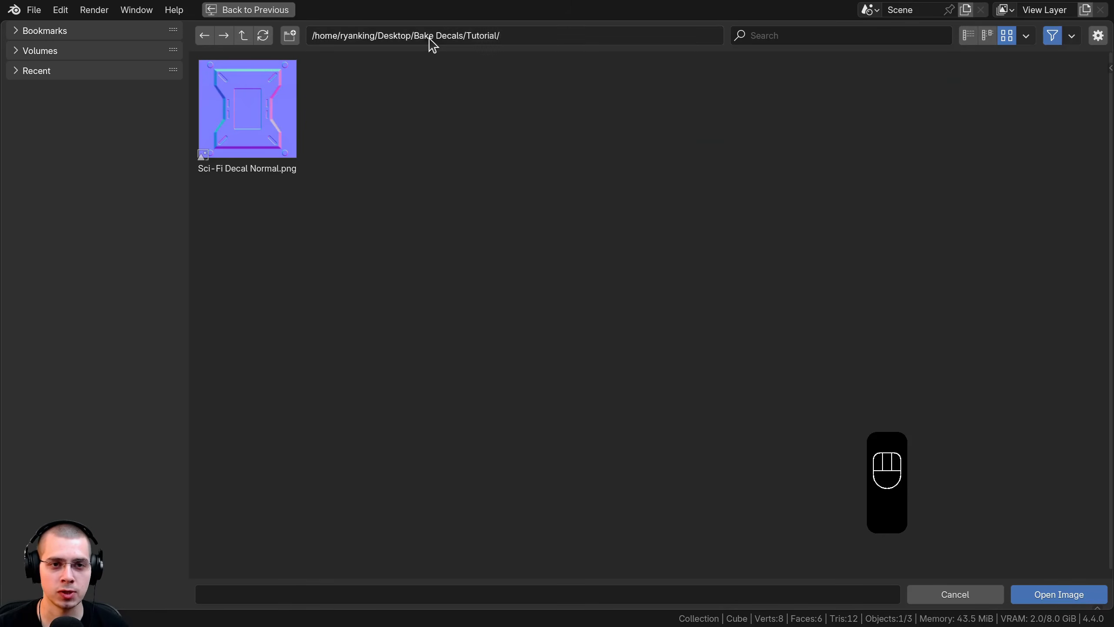
pyautogui.click(242, 115)
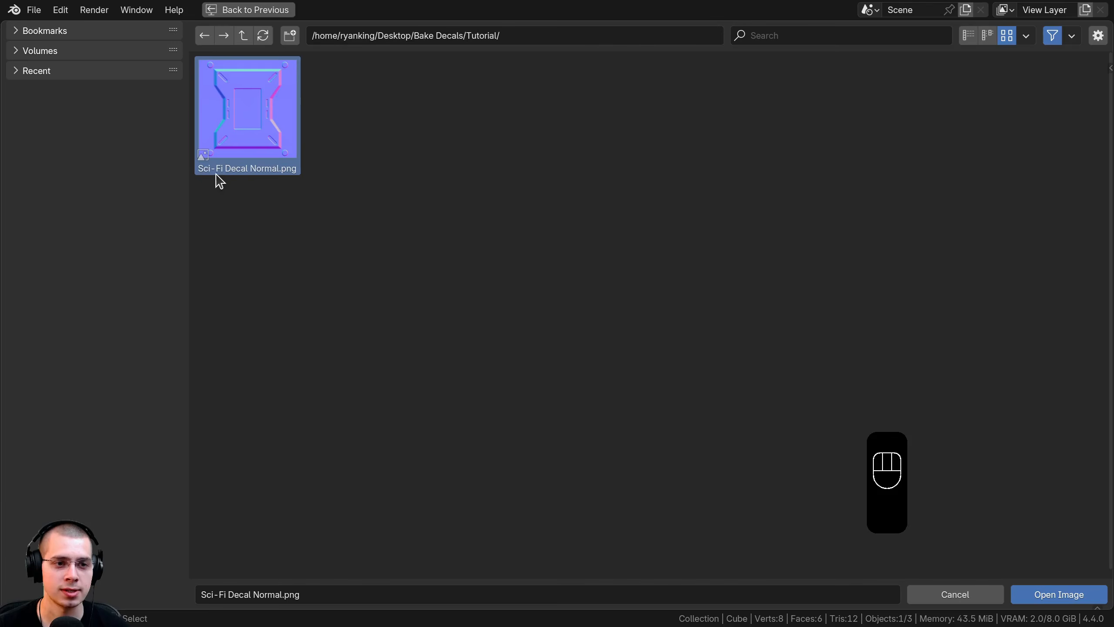
pyautogui.click(1052, 592)
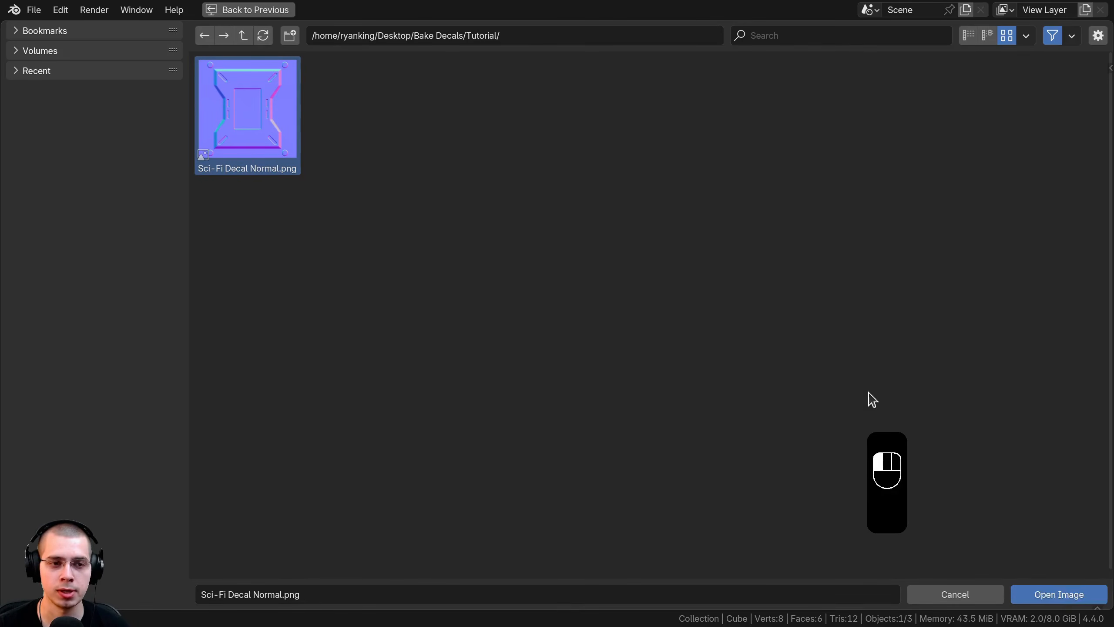
pyautogui.moveTo(581, 214); pyautogui.dragTo(571, 200)
pyautogui.scroll(-3, 586, 180)
pyautogui.moveTo(571, 201); pyautogui.dragTo(586, 177, button='middle')
pyautogui.moveTo(572, 194); pyautogui.dragTo(563, 186)
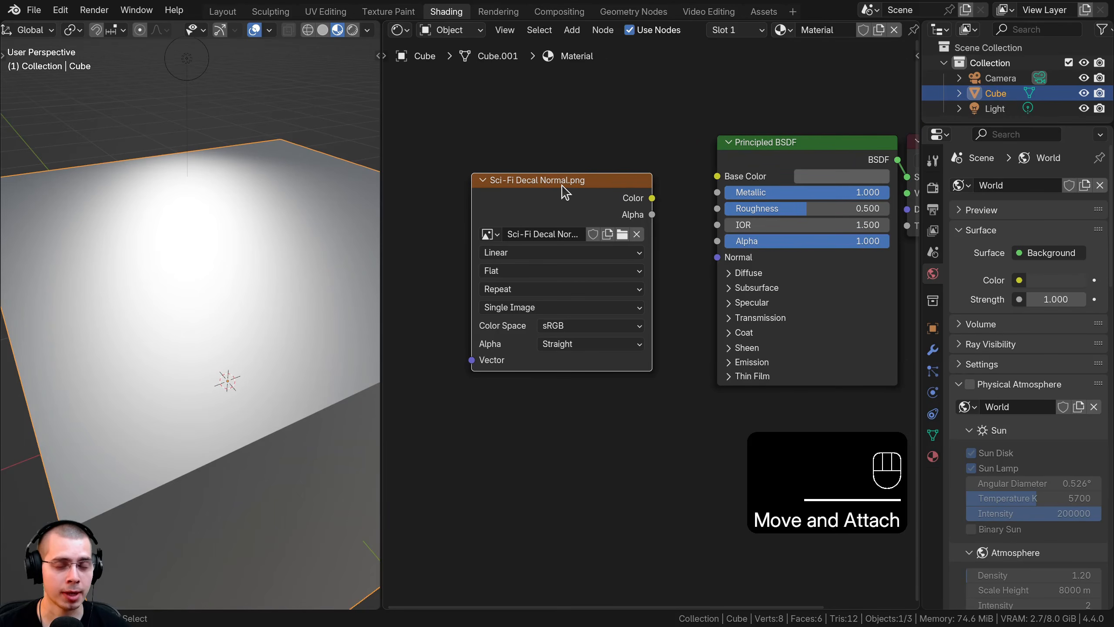
# Step: Set the decal image to Non-Color and add a Normal Map node left of the shader
pyautogui.click(560, 327)
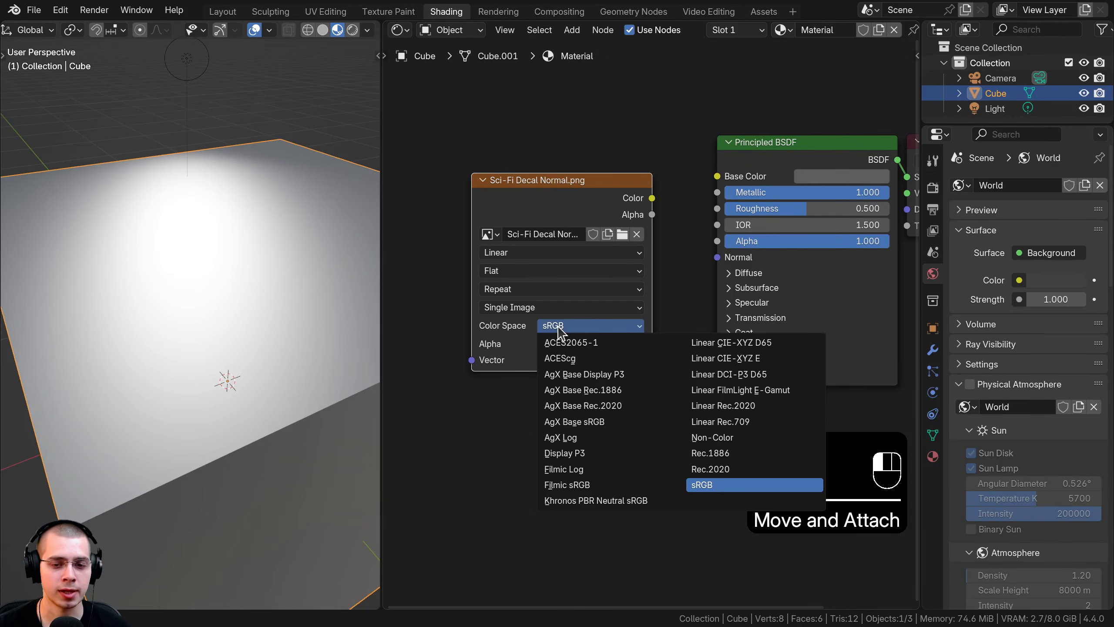
pyautogui.click(746, 438)
pyautogui.moveTo(555, 179); pyautogui.dragTo(454, 182)
pyautogui.hotkey('shift', 'a')
pyautogui.write('n')
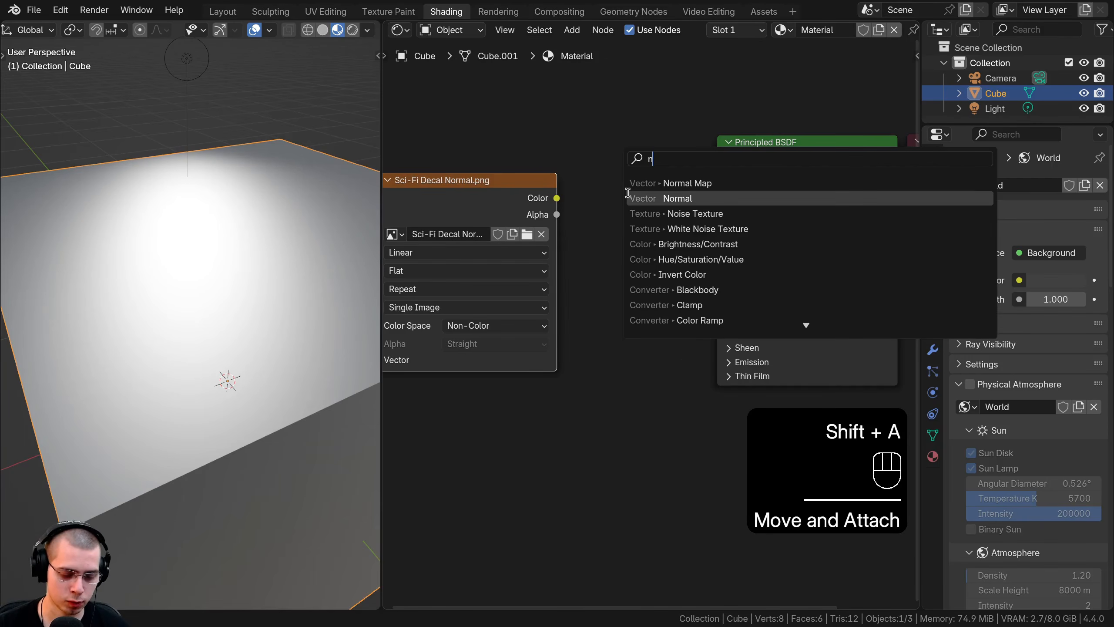
pyautogui.write('or')
pyautogui.click(675, 198)
pyautogui.click(590, 230)
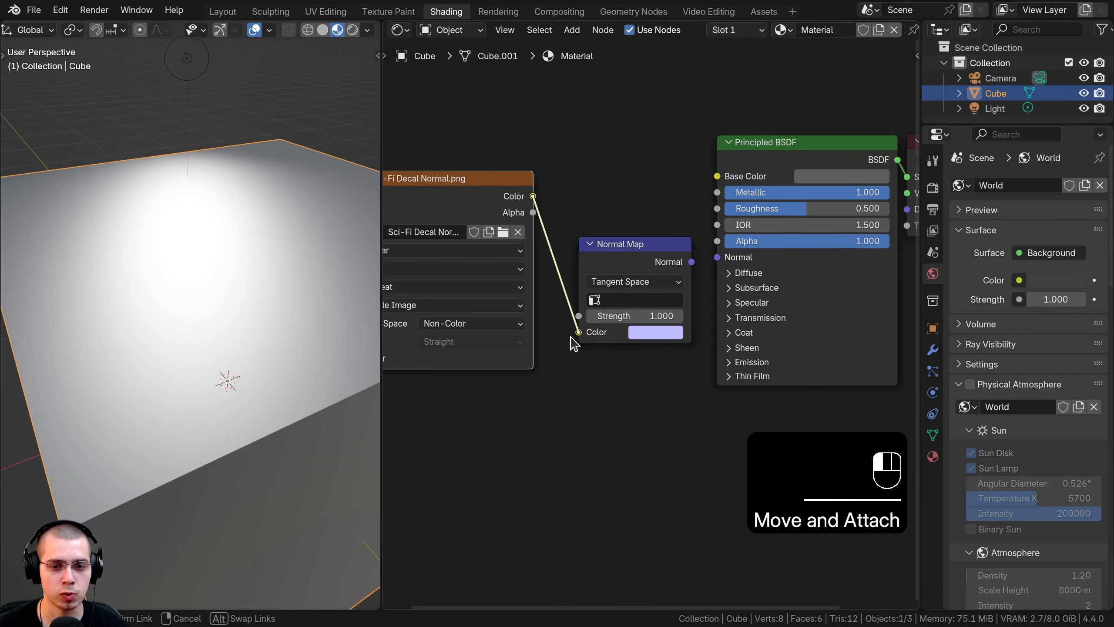
# Step: Link image Color to Normal Map, Normal Map to BSDF Normal, and inspect the cube's relief
pyautogui.moveTo(570, 337); pyautogui.dragTo(572, 335)
pyautogui.moveTo(669, 261); pyautogui.dragTo(663, 272)
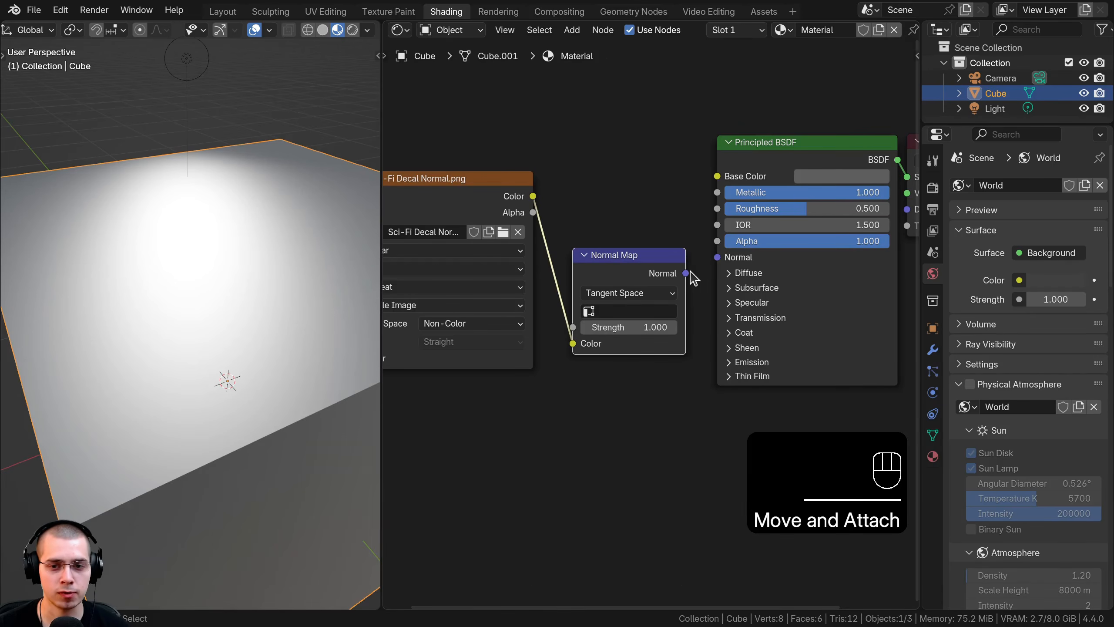
pyautogui.moveTo(710, 260); pyautogui.dragTo(666, 260)
pyautogui.scroll(-4, 73, 237)
pyautogui.moveTo(110, 248); pyautogui.dragTo(179, 314, button='middle')
pyautogui.scroll(4, 99, 277)
pyautogui.scroll(-4, 132, 259)
pyautogui.scroll(4, 179, 315)
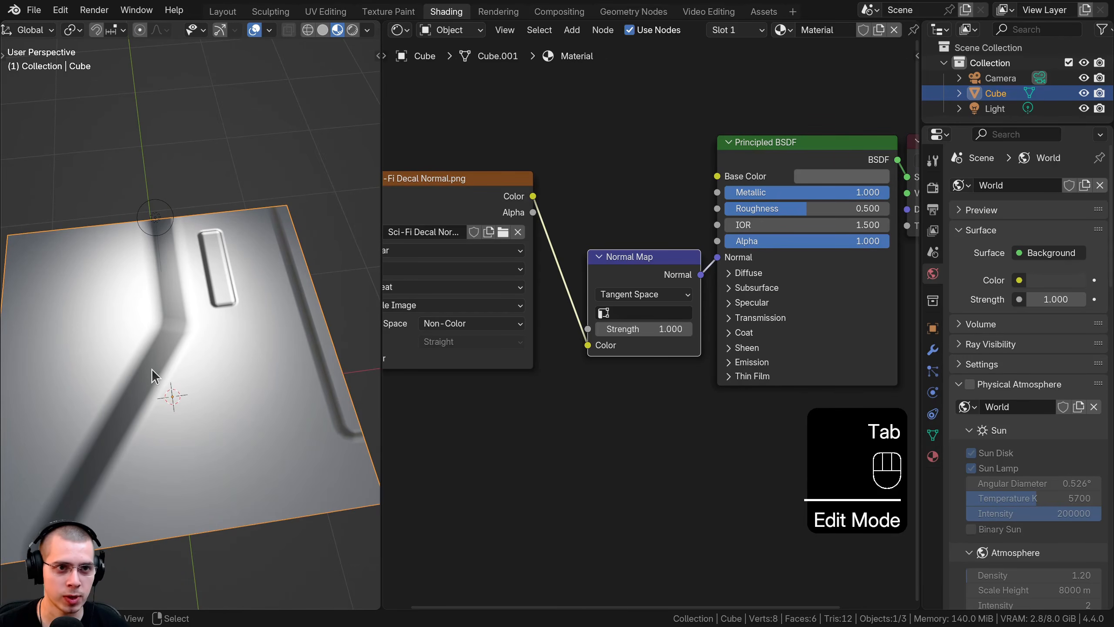
pyautogui.click(324, 11)
# Step: Switch the viewport to Material Preview shading and orbit closer to the cube
pyautogui.scroll(7, 679, 285)
pyautogui.press('z')
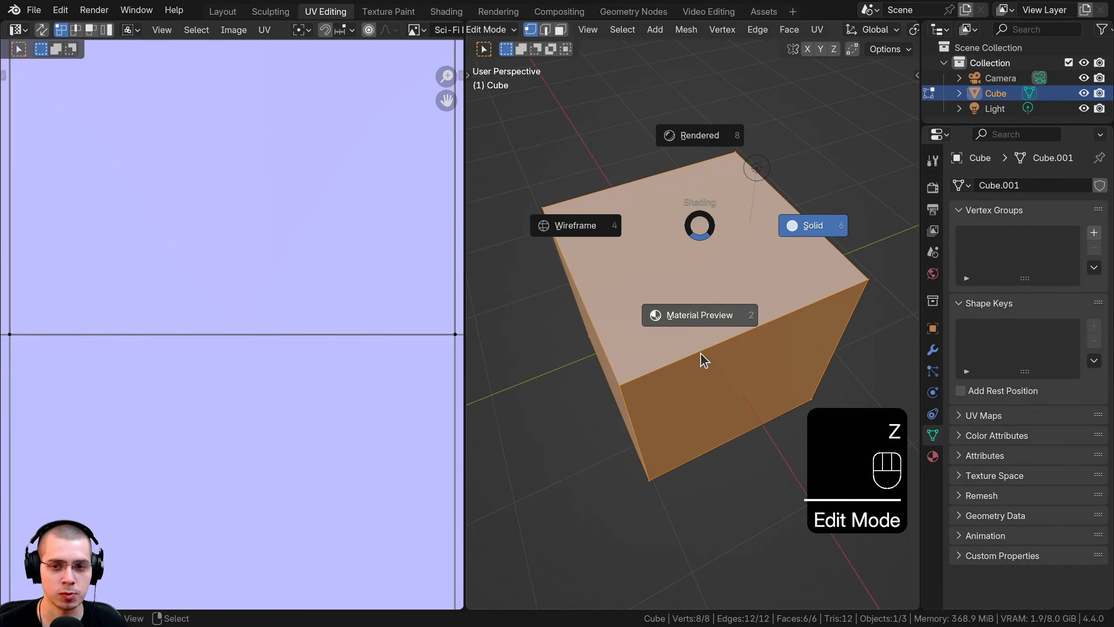
pyautogui.click(702, 351)
pyautogui.moveTo(701, 351)
pyautogui.mouseDown(button='middle')
pyautogui.moveTo(778, 343)
pyautogui.moveTo(719, 338)
pyautogui.mouseUp(button='middle')
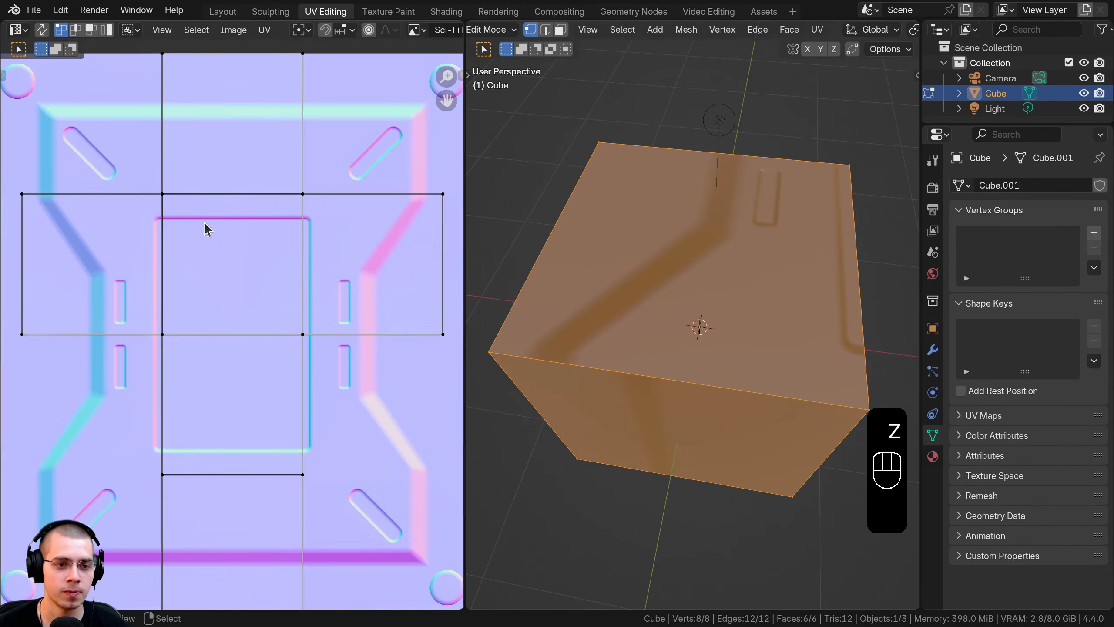
# Step: Select all UVs and enlarge the layout over several passes, shifting it left
pyautogui.press('a')
pyautogui.scroll(-1, 275, 180)
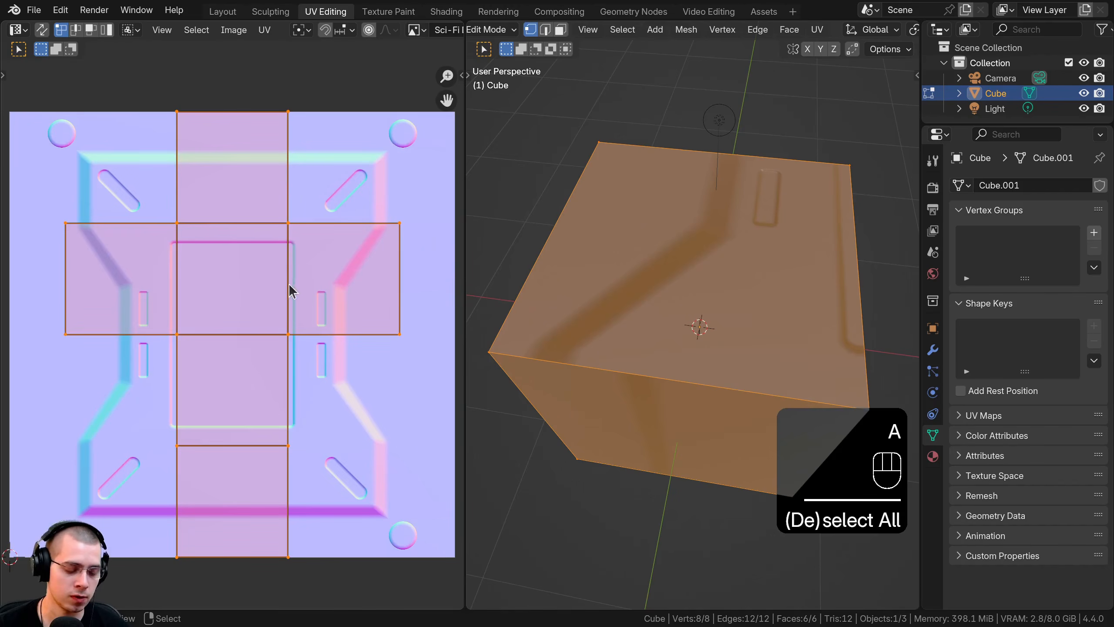
pyautogui.scroll(-4, 289, 285)
pyautogui.press('s')
pyautogui.click(390, 326)
pyautogui.scroll(-3, 281, 335)
pyautogui.press('s')
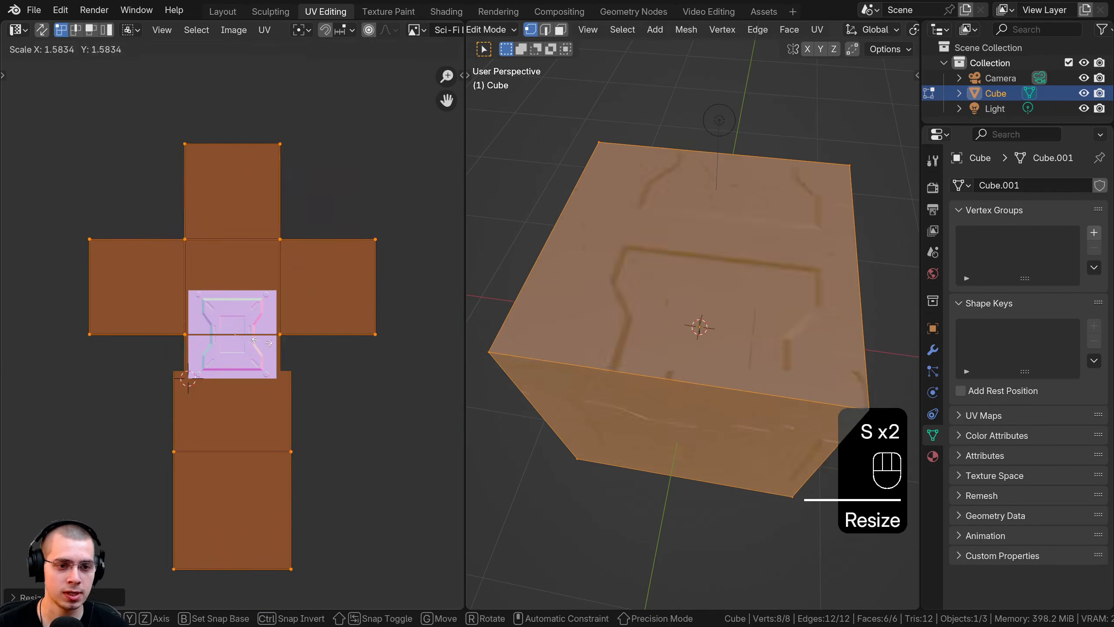
pyautogui.press('g')
pyautogui.click(275, 383)
pyautogui.press('s')
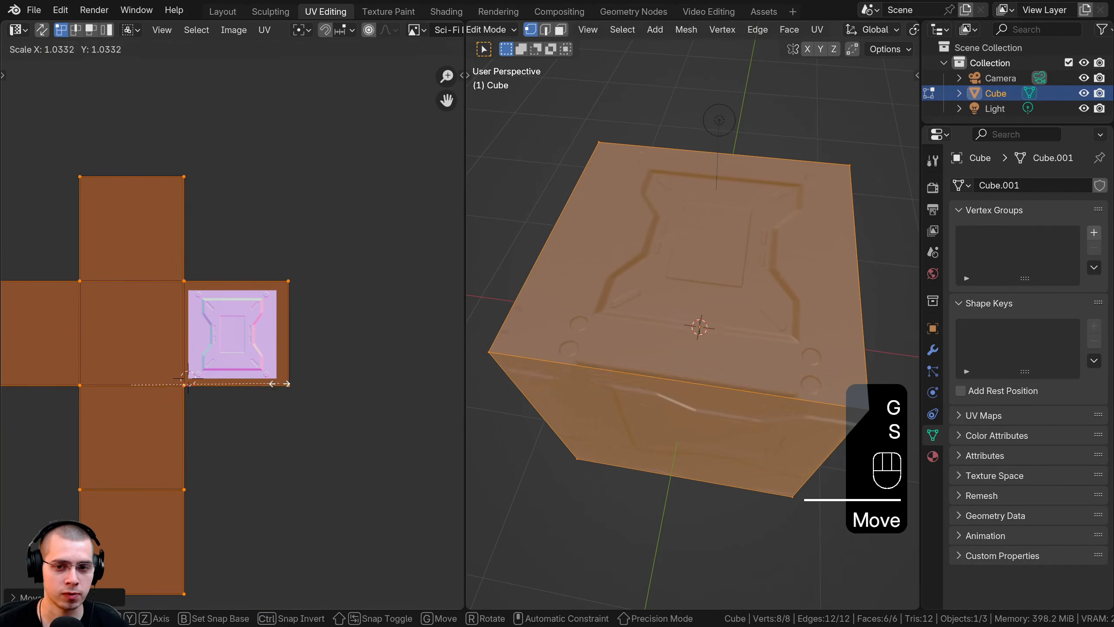
pyautogui.click(280, 385)
pyautogui.press('g')
pyautogui.click(278, 387)
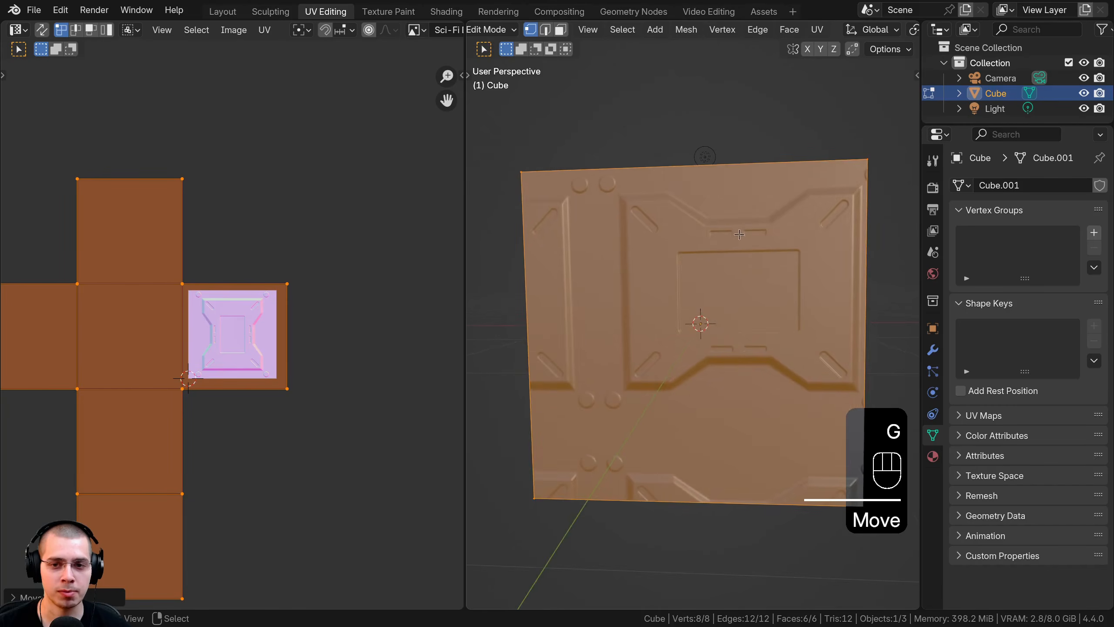
pyautogui.moveTo(740, 239); pyautogui.dragTo(845, 129, button='middle')
# Step: Fine-tune the UV scale and position against the top face, then return to Object Mode
pyautogui.press('s')
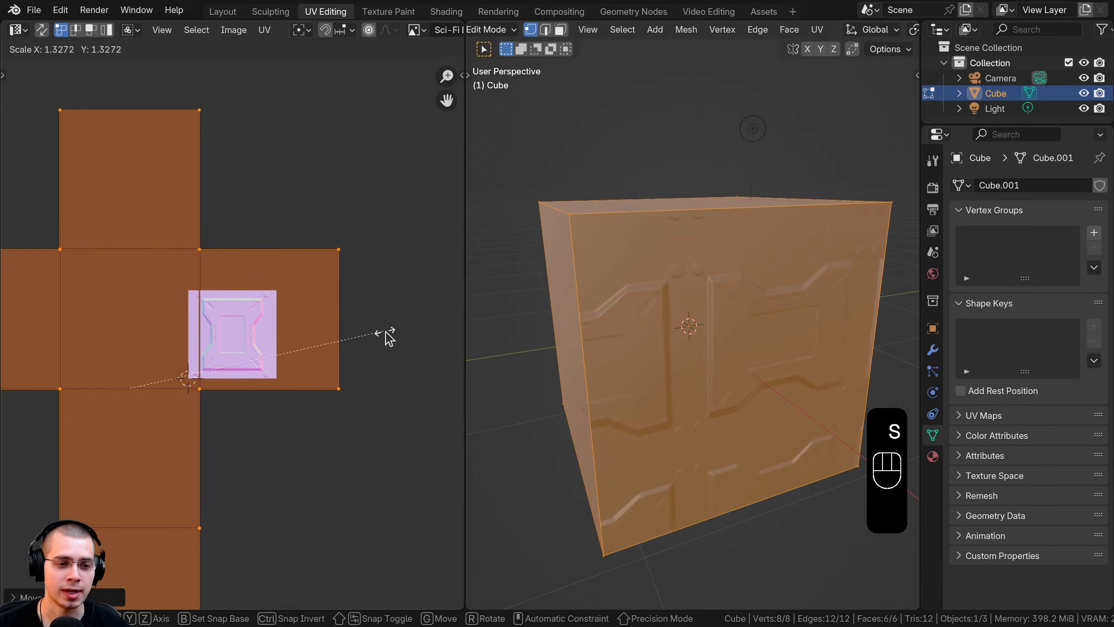
pyautogui.click(386, 332)
pyautogui.press('g')
pyautogui.click(336, 338)
pyautogui.moveTo(707, 252)
pyautogui.mouseDown(button='middle')
pyautogui.moveTo(752, 268)
pyautogui.moveTo(779, 302)
pyautogui.moveTo(720, 214)
pyautogui.moveTo(738, 246)
pyautogui.moveTo(721, 234)
pyautogui.moveTo(698, 272)
pyautogui.mouseUp(button='middle')
pyautogui.press('s')
pyautogui.press('Tab')
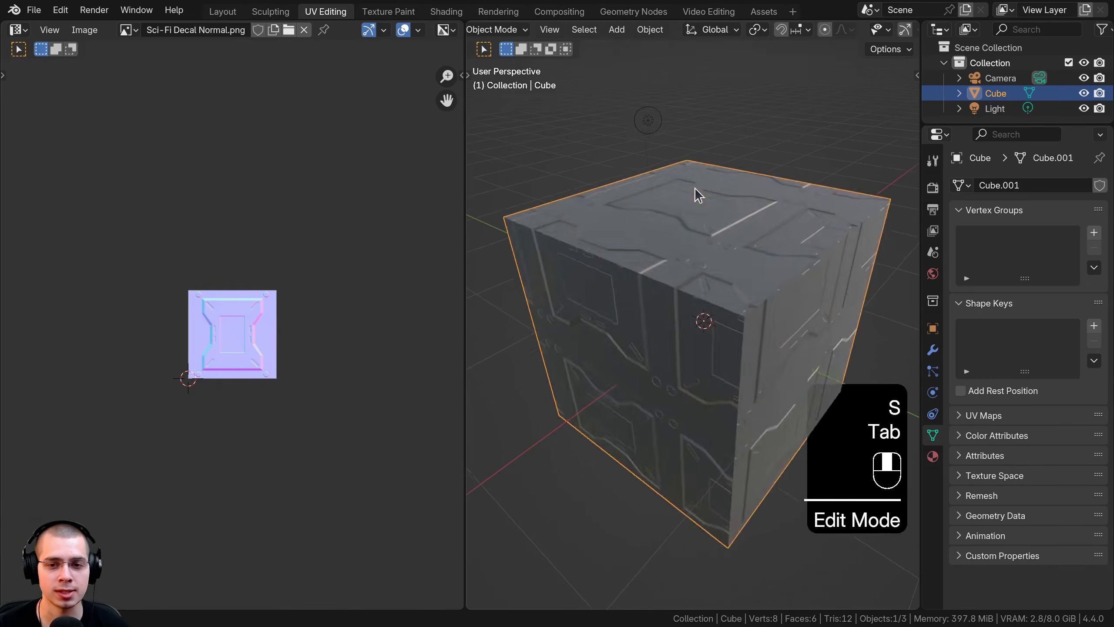
pyautogui.moveTo(695, 192)
pyautogui.mouseDown(button='middle')
pyautogui.moveTo(731, 116)
pyautogui.moveTo(616, 184)
pyautogui.moveTo(660, 231)
pyautogui.moveTo(671, 373)
pyautogui.mouseUp(button='middle')
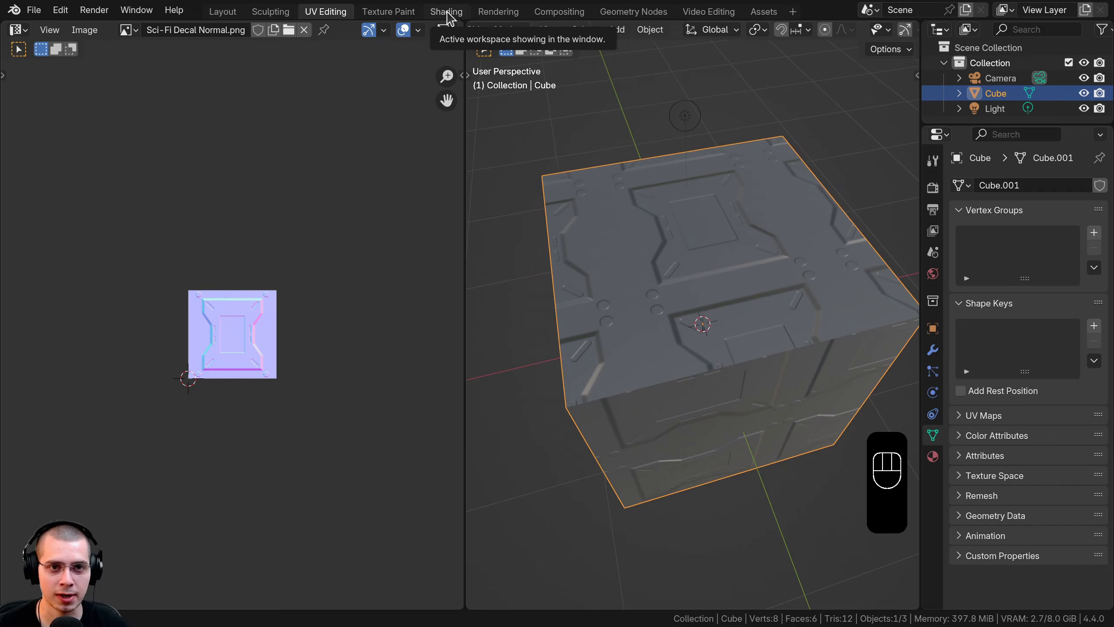
# Step: Change the decal Image Texture node's Extension from Repeat to Extend in Shading
pyautogui.click(447, 11)
pyautogui.moveTo(449, 322); pyautogui.dragTo(589, 332, button='middle')
pyautogui.scroll(4, 590, 312)
pyautogui.moveTo(479, 305); pyautogui.dragTo(498, 306)
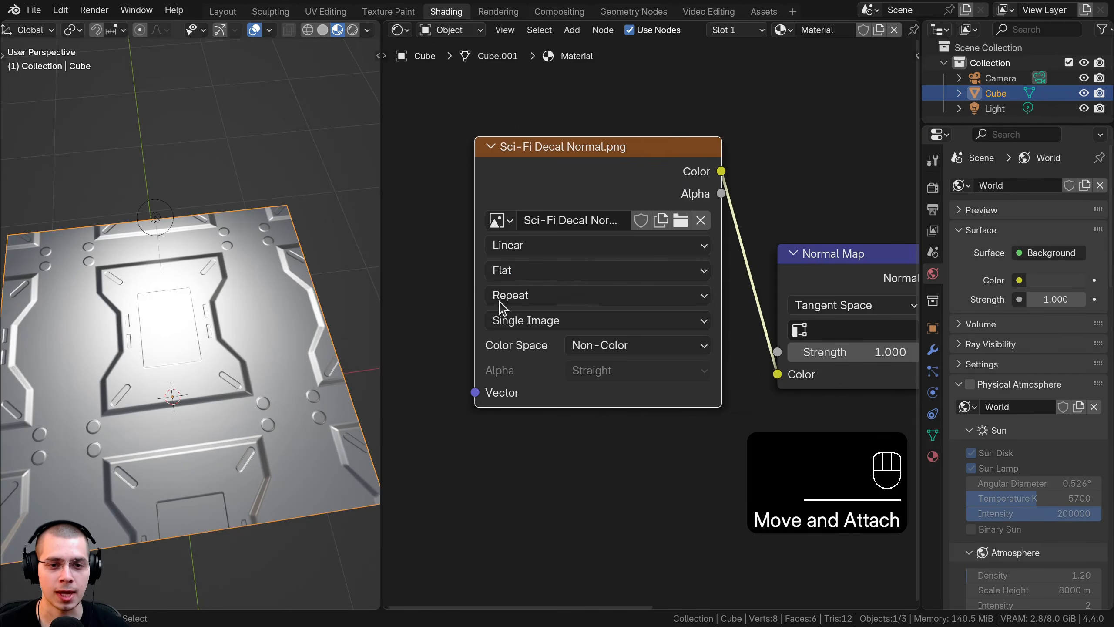
pyautogui.click(512, 292)
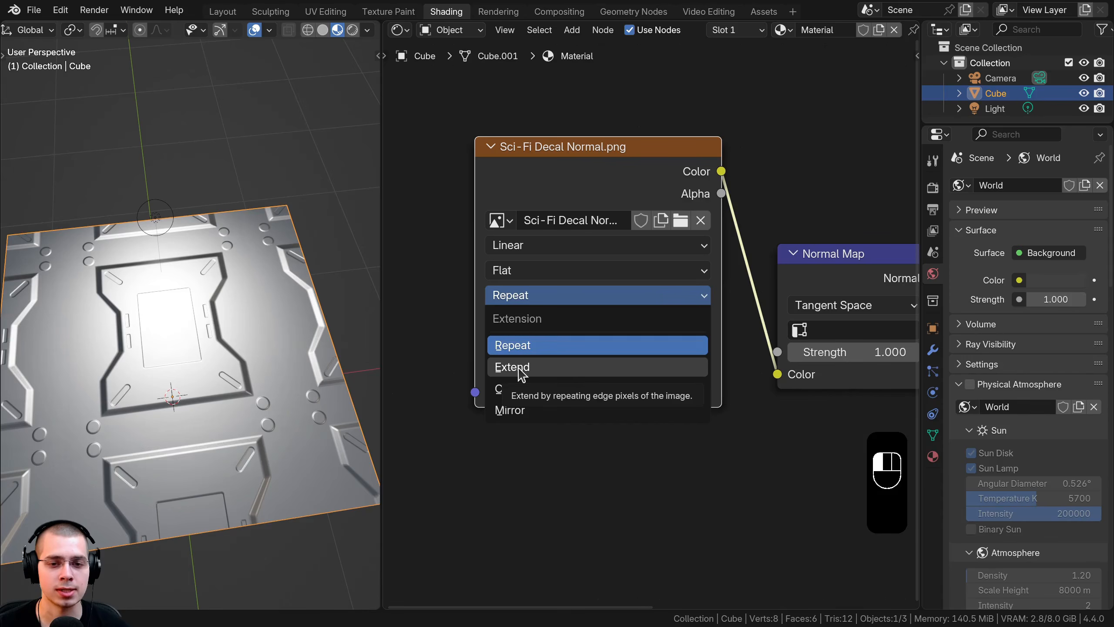
pyautogui.click(519, 368)
pyautogui.click(523, 296)
pyautogui.click(520, 368)
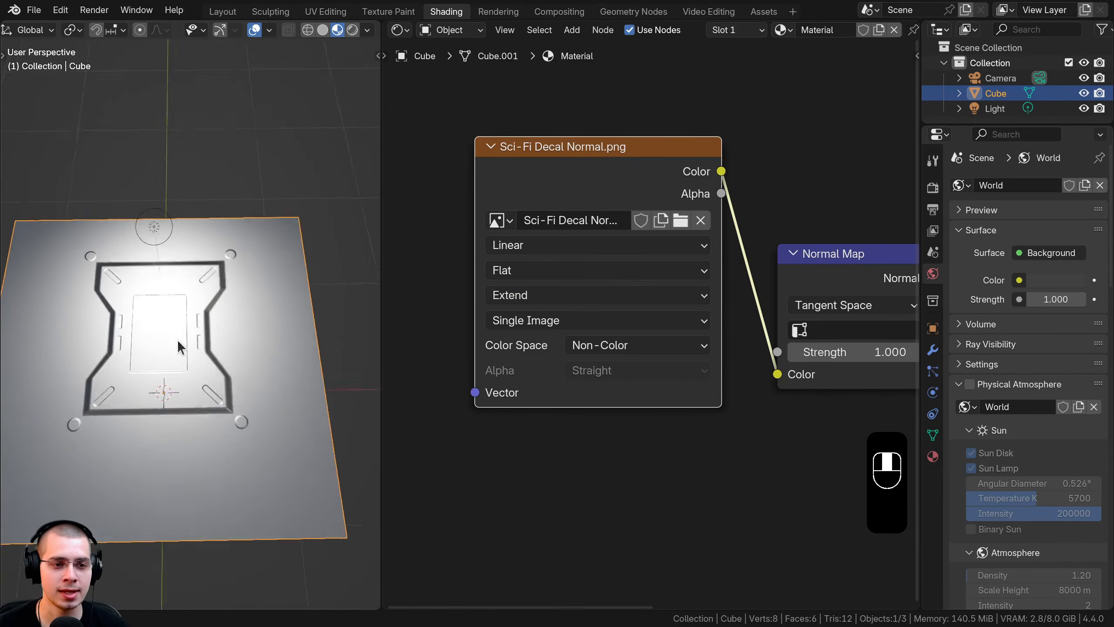
# Step: Inspect the cube from several angles to confirm a single decal on top
pyautogui.scroll(5, 261, 226)
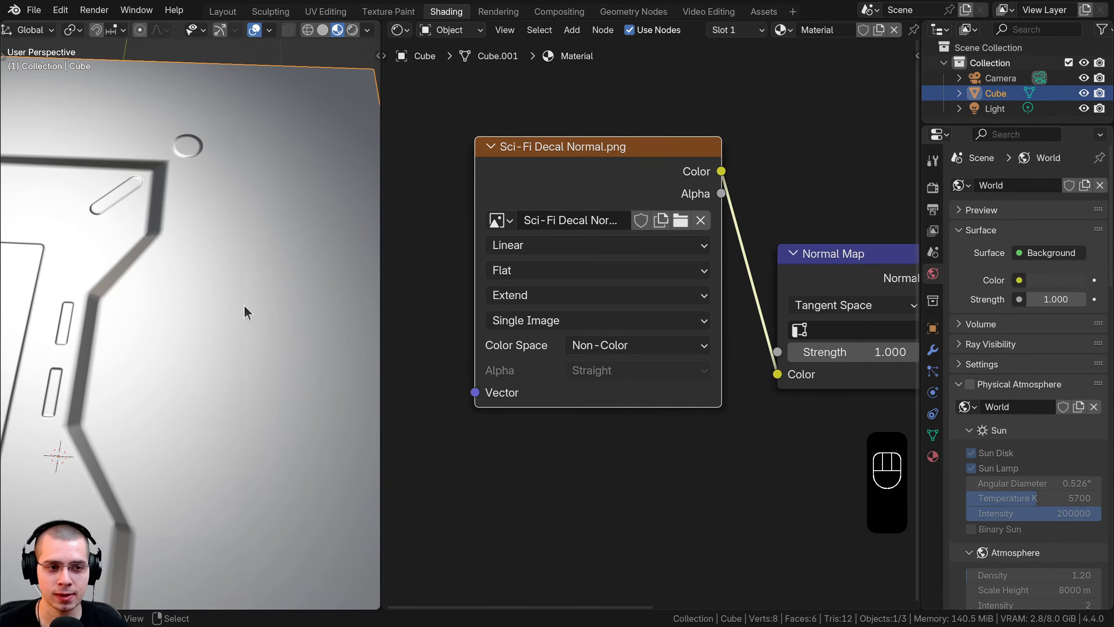
pyautogui.keyDown('shift'); pyautogui.moveTo(244, 305); pyautogui.dragTo(309, 278, button='middle'); pyautogui.keyUp('shift')
pyautogui.scroll(-4, 173, 277)
pyautogui.keyDown('shift'); pyautogui.moveTo(173, 277); pyautogui.dragTo(242, 198, button='middle'); pyautogui.keyUp('shift')
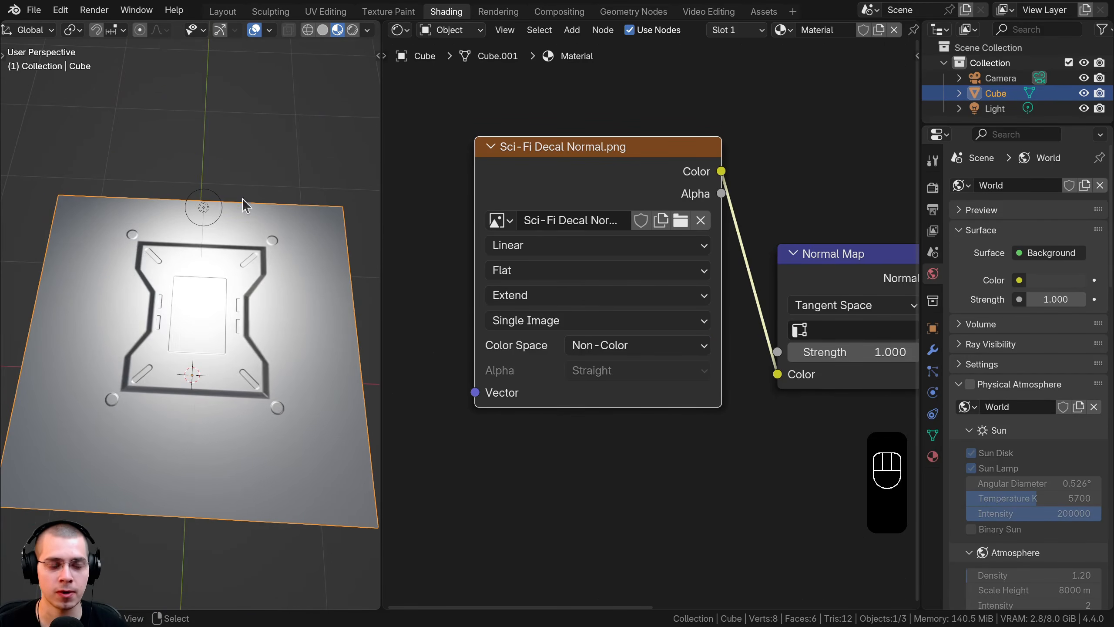
pyautogui.moveTo(159, 465); pyautogui.dragTo(181, 302, button='middle')
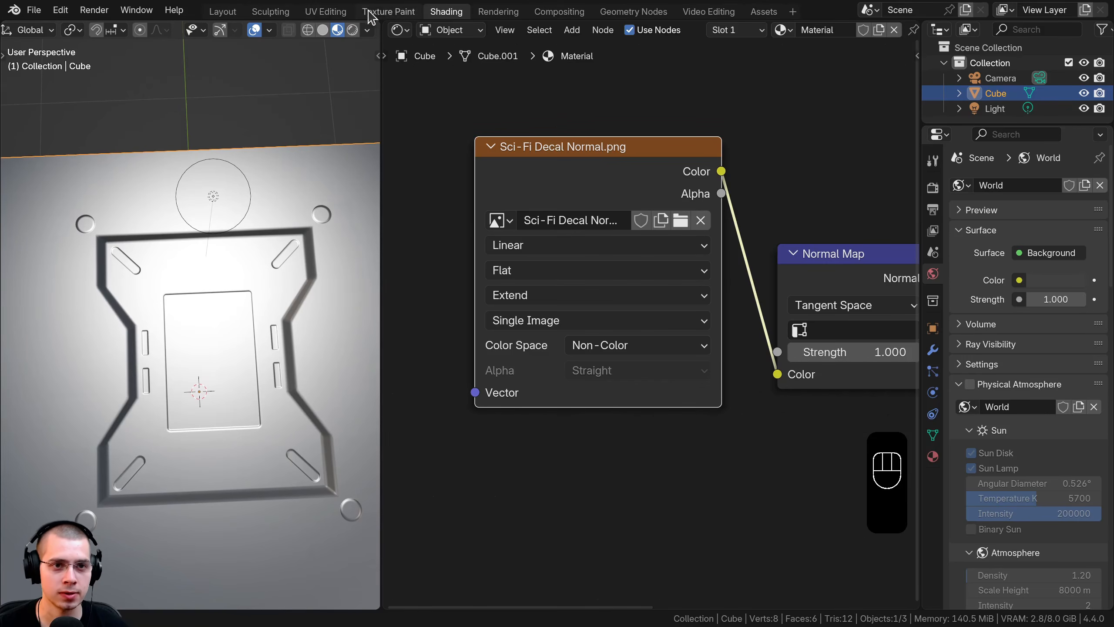
# Step: In UV Editing, scale, rotate and move the UV island, then leave Edit Mode
pyautogui.click(325, 12)
pyautogui.press('s')
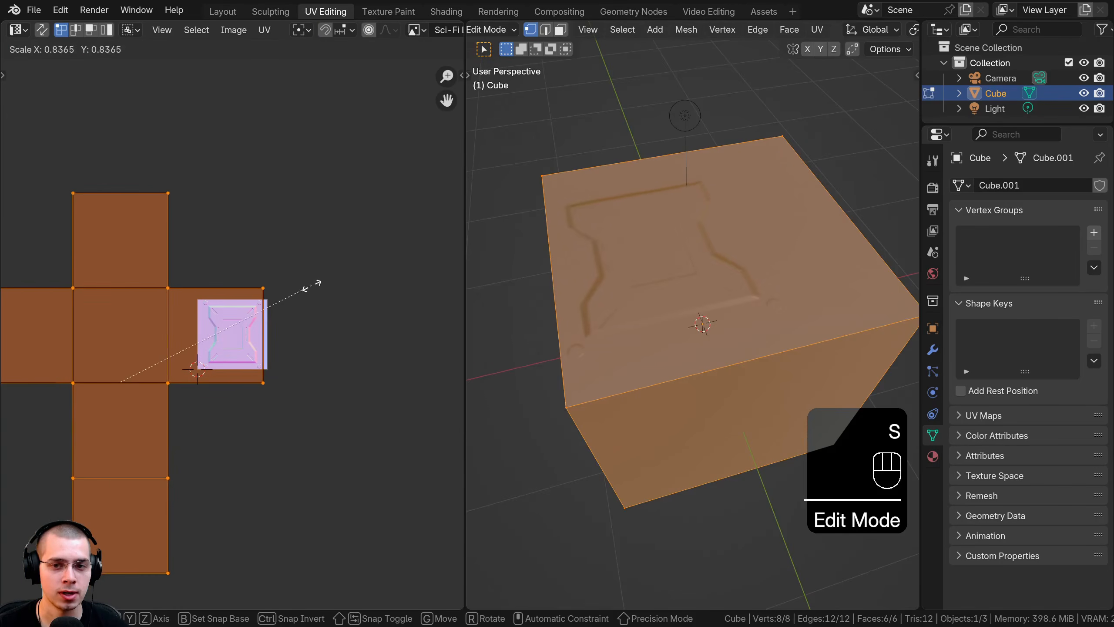
pyautogui.press('g')
pyautogui.press('r')
pyautogui.press('g')
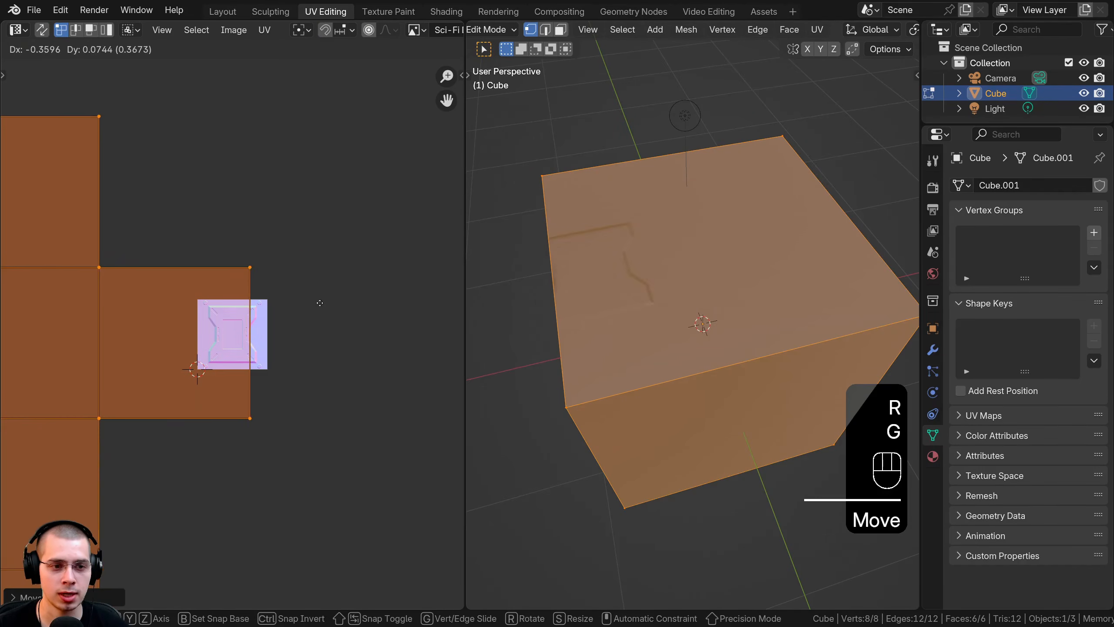
pyautogui.click(338, 318)
pyautogui.press('Tab')
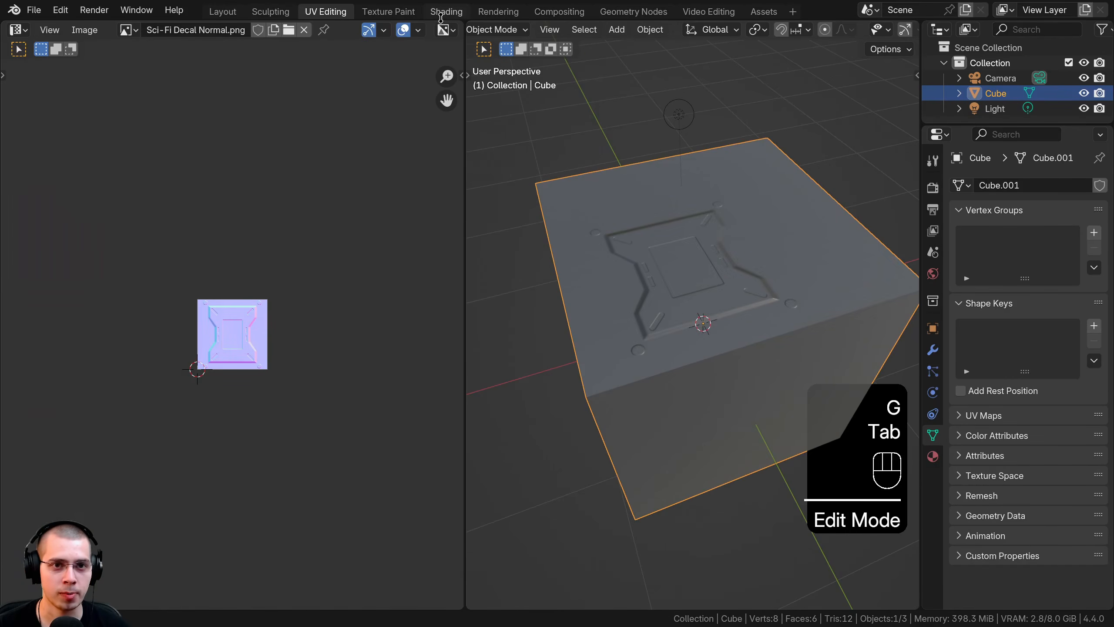
# Step: Back in Shading, orbit around the cube and start moving the light along Z
pyautogui.click(446, 12)
pyautogui.moveTo(193, 367); pyautogui.dragTo(199, 87, button='middle')
pyautogui.press('g')
pyautogui.hotkey('shift', 'z')
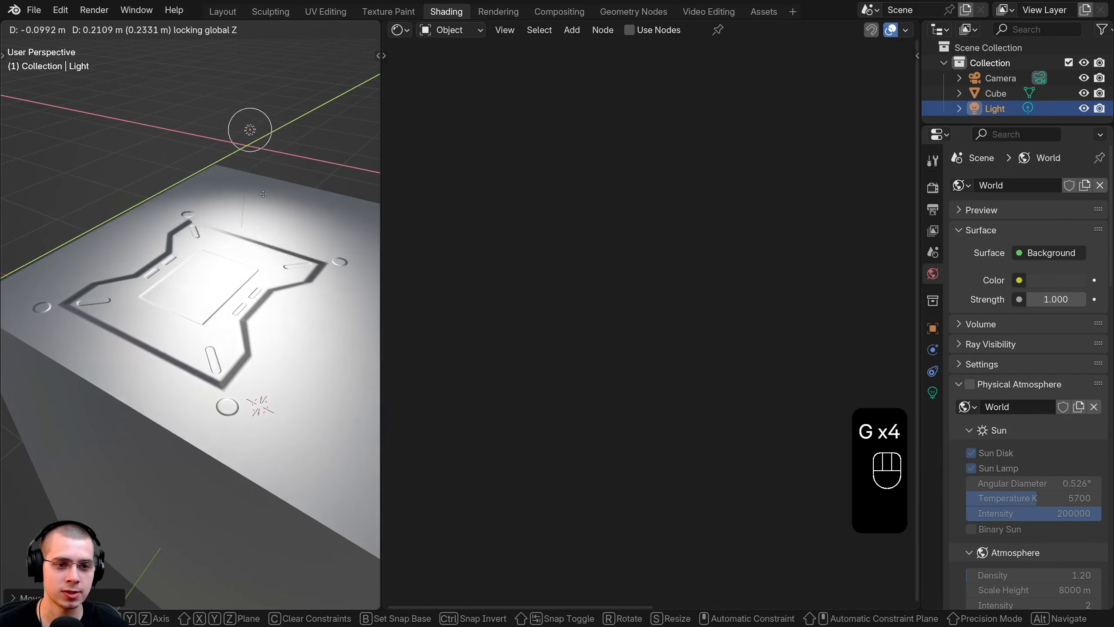
# Step: Confirm the light's raised height above the cube and start another vertical move
pyautogui.click(242, 184)
pyautogui.moveTo(242, 183); pyautogui.dragTo(272, 171, button='middle')
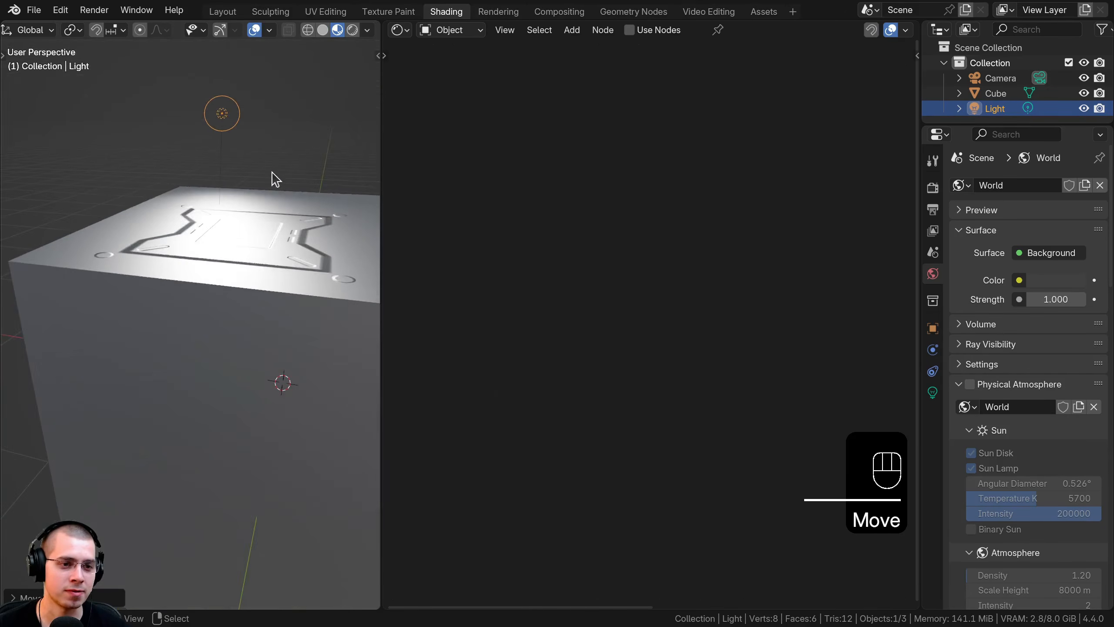
pyautogui.press('g')
pyautogui.press('z')
# Step: Select the cube and test Normal Map Strength, cancelling to keep 1.000
pyautogui.click(281, 145)
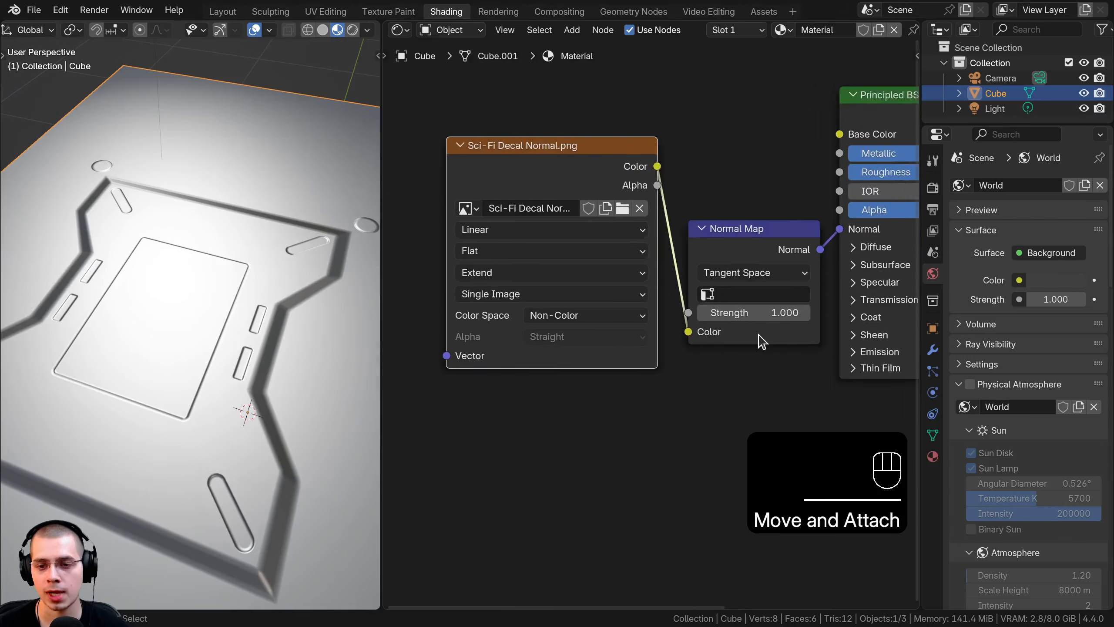
pyautogui.scroll(2, 684, 333)
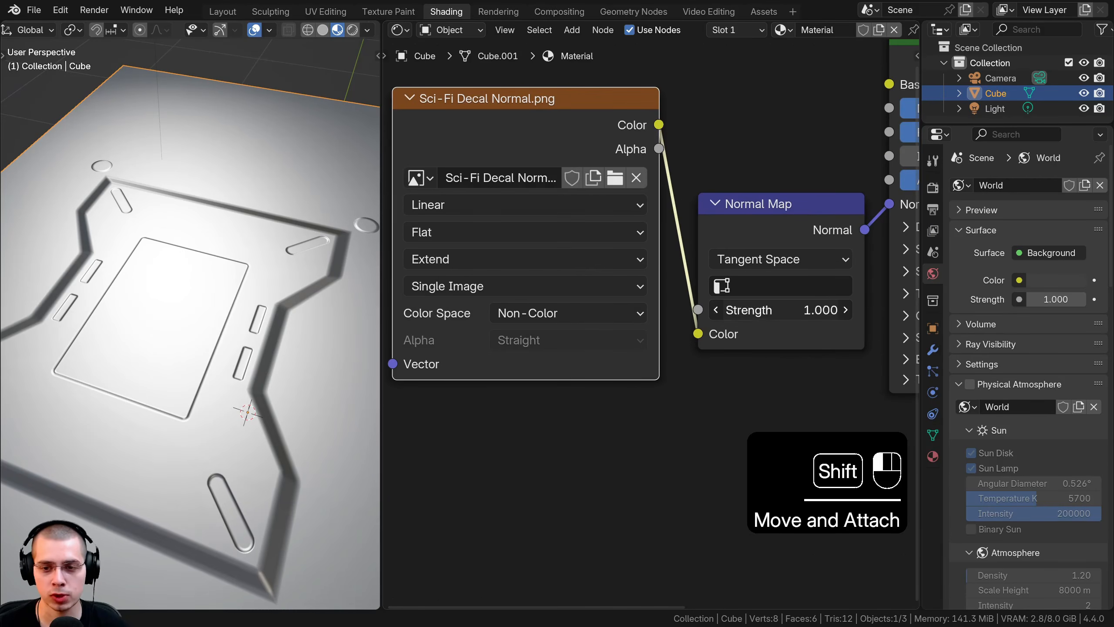
pyautogui.moveTo(780, 310)
pyautogui.mouseDown()
pyautogui.moveTo(756, 310)
pyautogui.moveTo(895, 310)
pyautogui.moveTo(738, 310)
pyautogui.moveTo(761, 310)
pyautogui.mouseUp()
pyautogui.rightClick(761, 310)
pyautogui.scroll(-3, 164, 336)
pyautogui.moveTo(164, 336); pyautogui.dragTo(244, 323, button='middle')
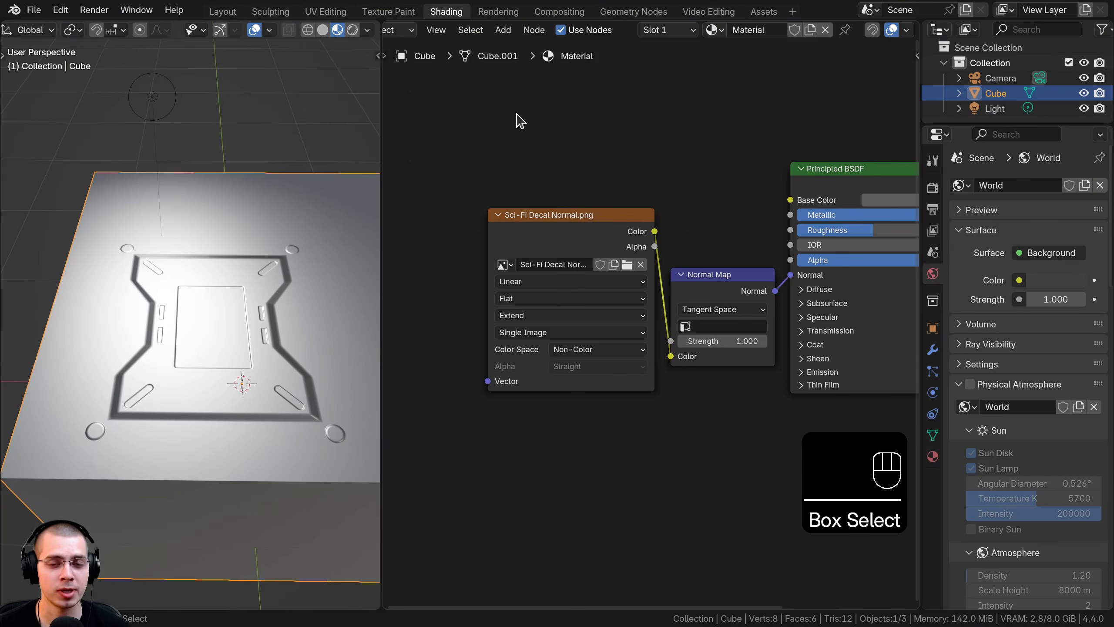
pyautogui.moveTo(516, 112); pyautogui.dragTo(712, 350)
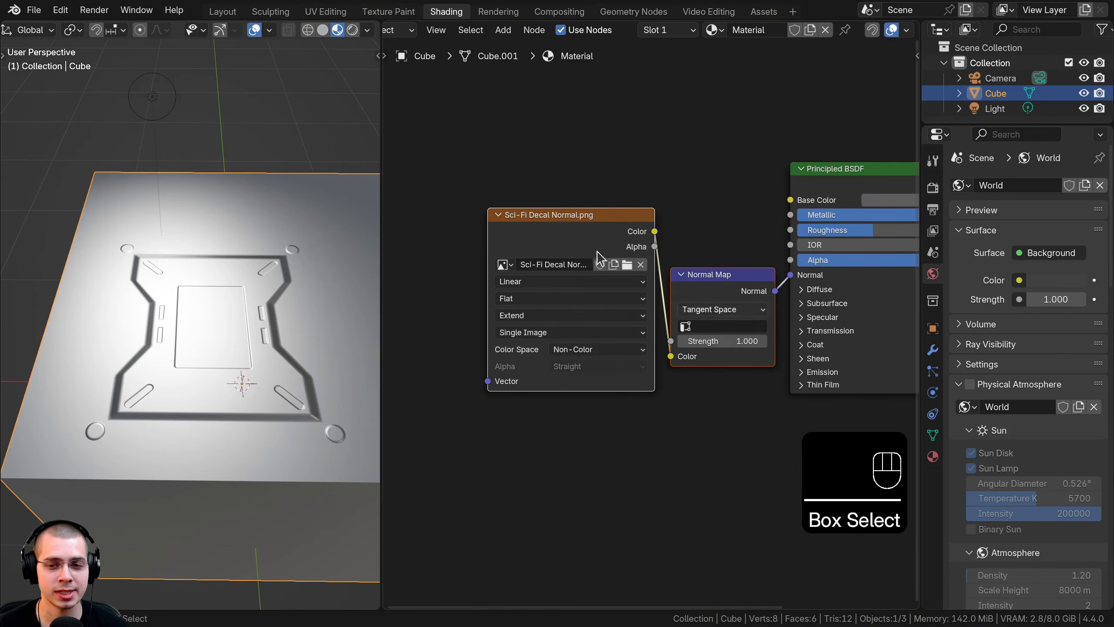
pyautogui.press('x')
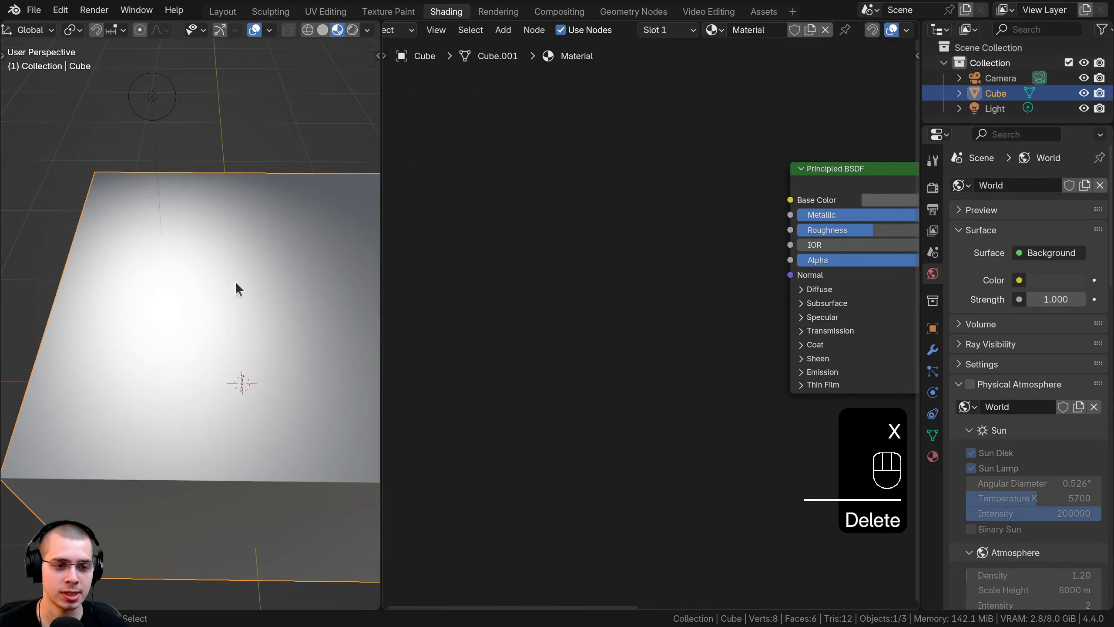
pyautogui.click(224, 13)
pyautogui.moveTo(427, 334); pyautogui.dragTo(468, 348, button='middle')
pyautogui.scroll(2, 517, 349)
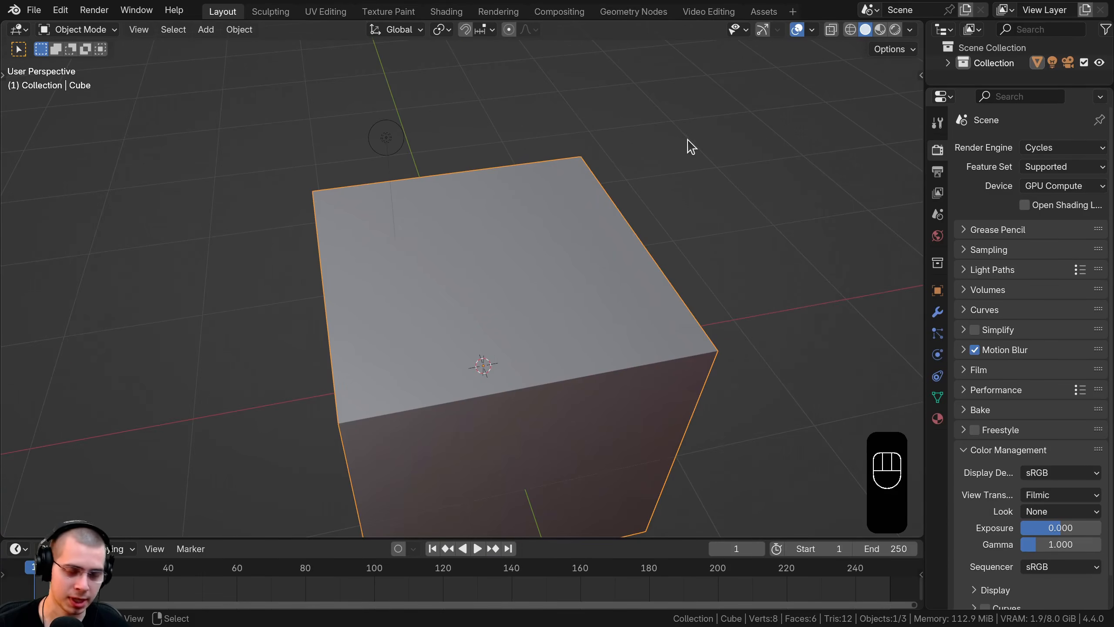
pyautogui.press('n')
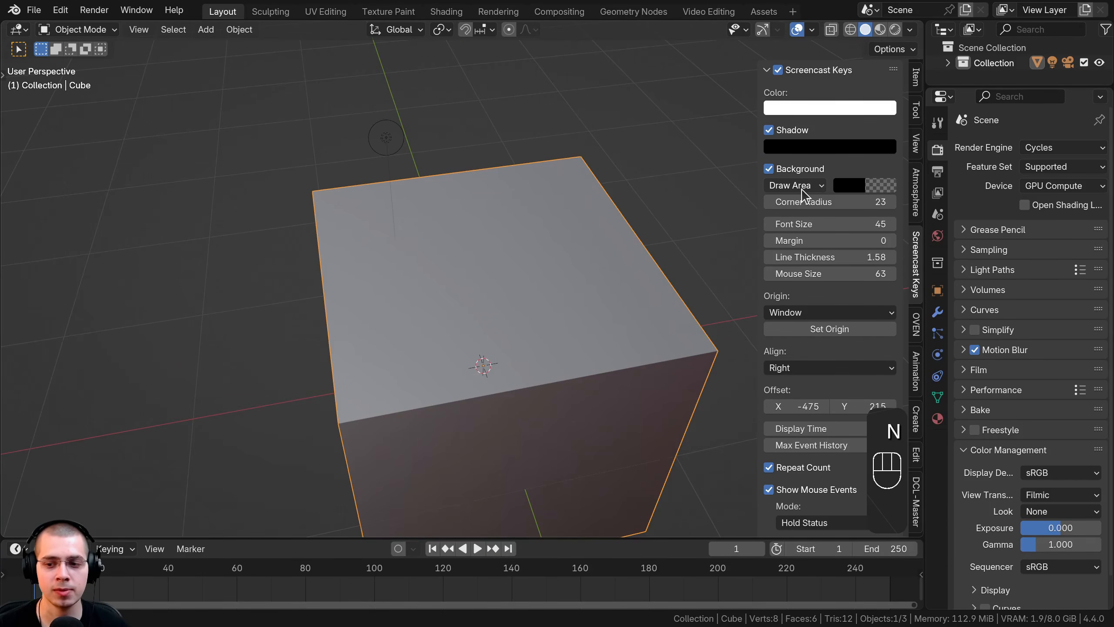
pyautogui.click(916, 493)
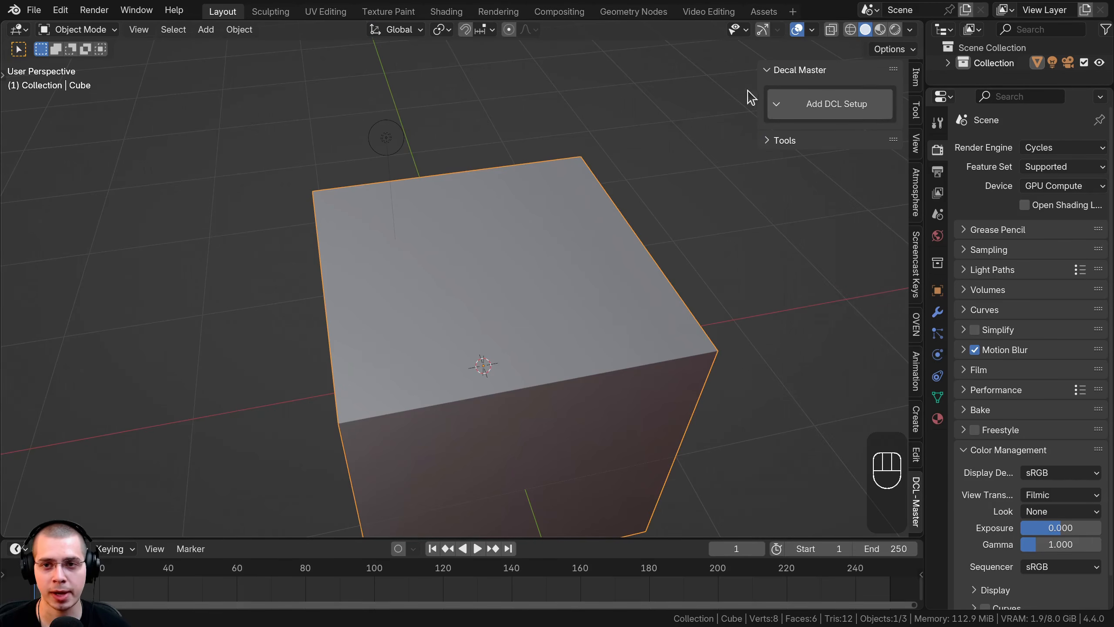
pyautogui.press('n')
pyautogui.press('n')
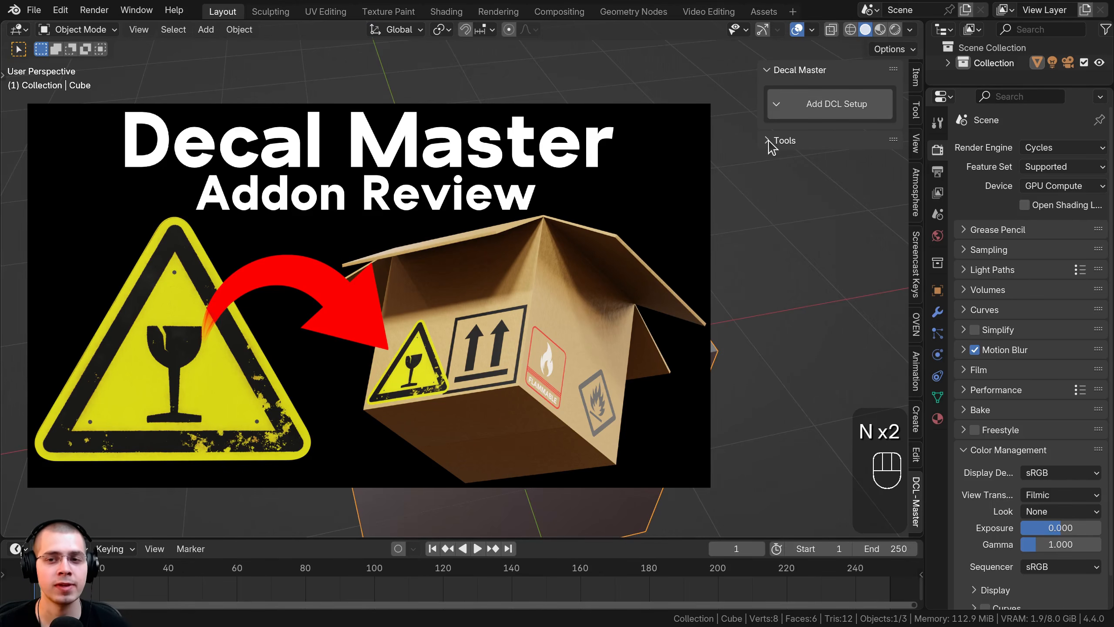
pyautogui.click(769, 141)
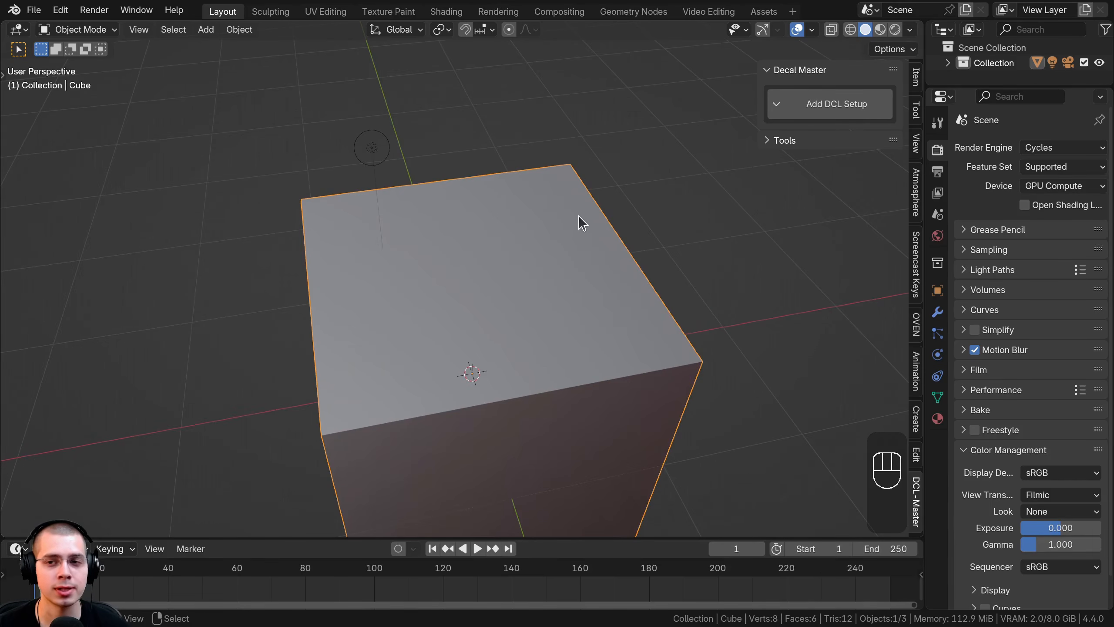
pyautogui.moveTo(584, 212); pyautogui.dragTo(482, 260, button='middle')
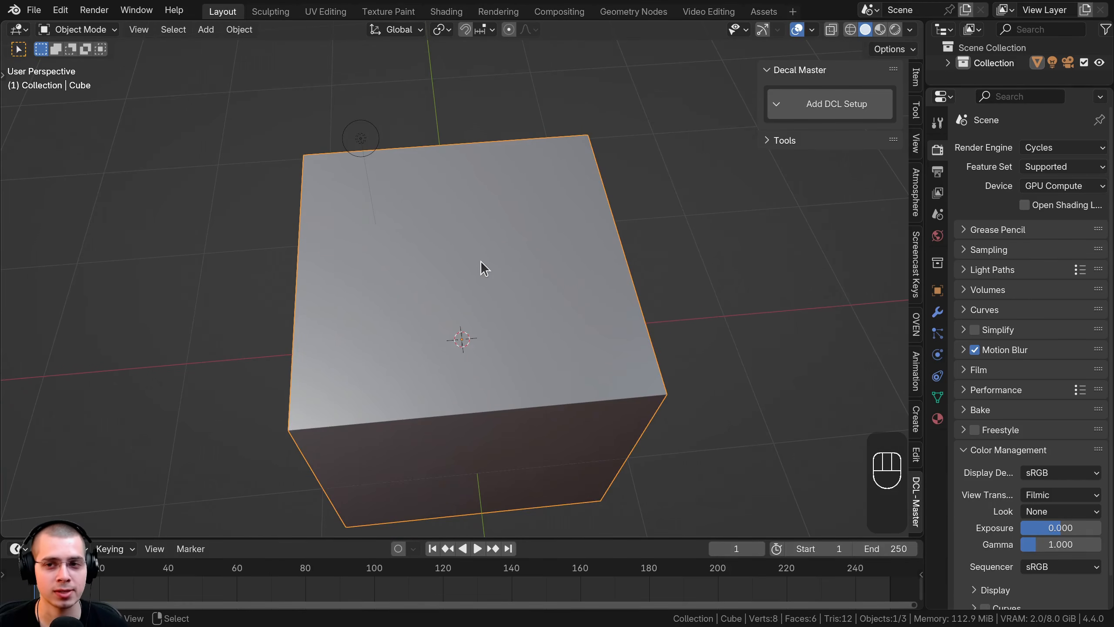
# Step: Add the Decal Master setup, switch to normal-map mode and start projecting
pyautogui.click(838, 105)
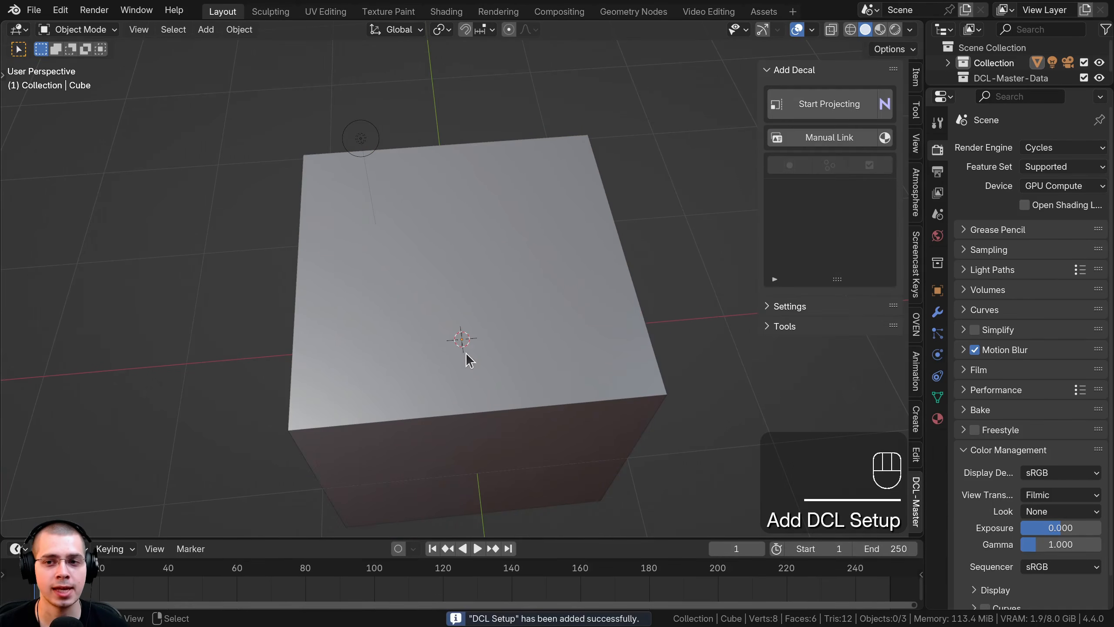
pyautogui.click(887, 105)
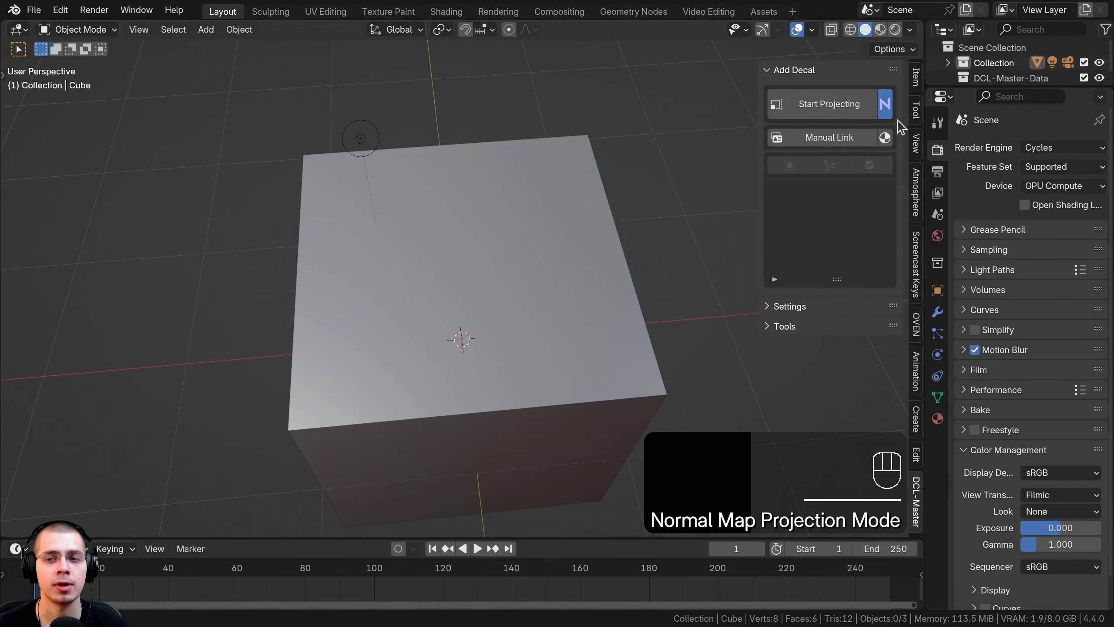
pyautogui.click(810, 113)
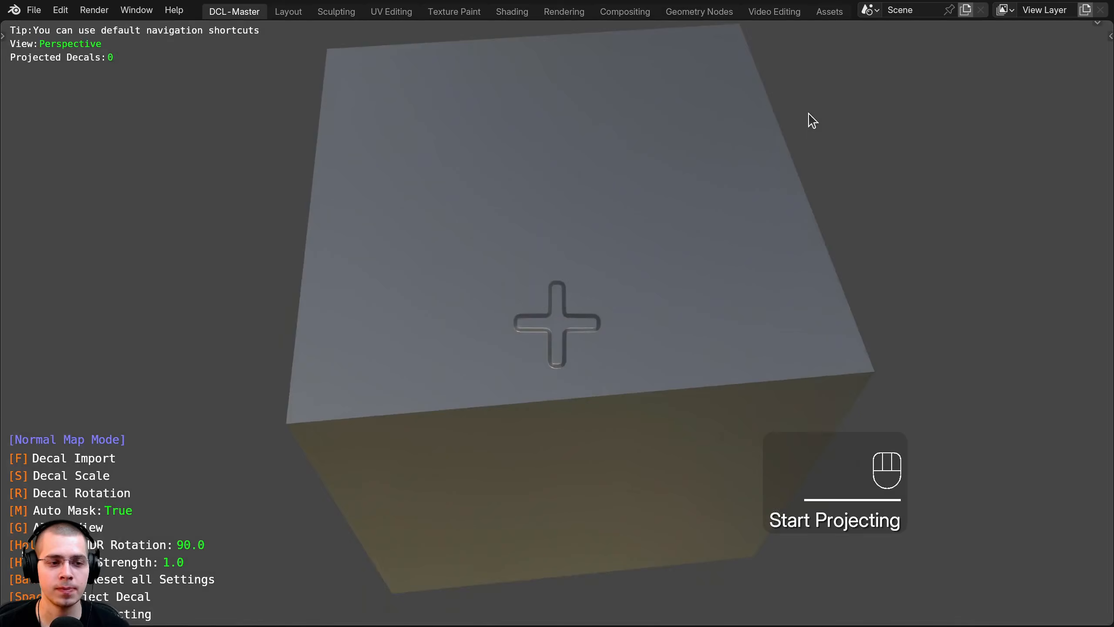
# Step: Enlarge the cross decal preview, square up the top view, and open Decal Import
pyautogui.press('g')
pyautogui.press('s')
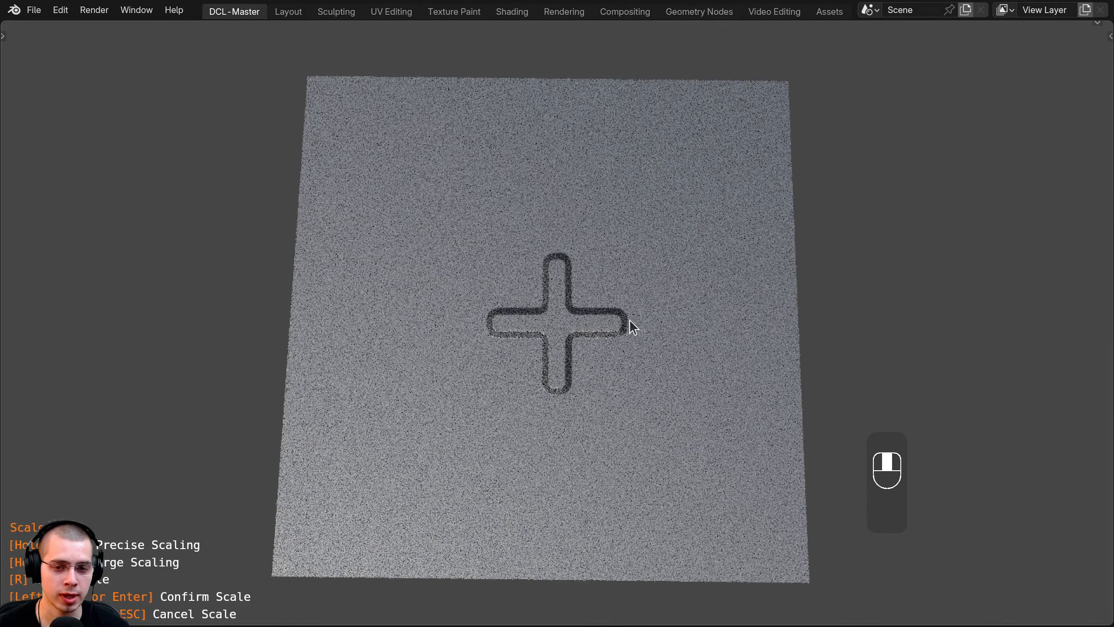
pyautogui.click(463, 411)
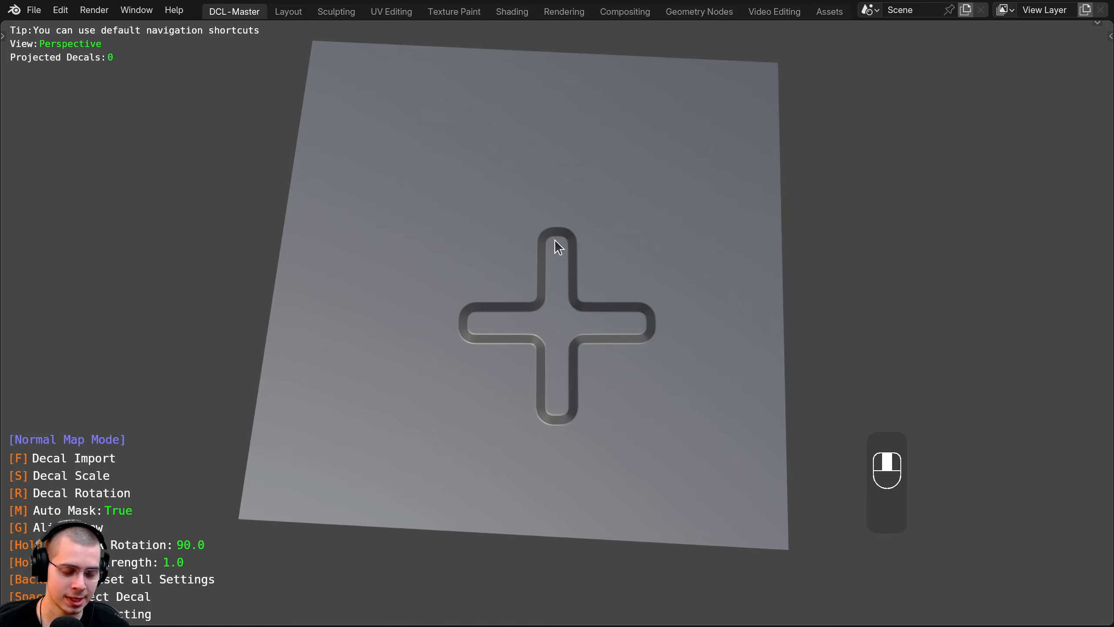
pyautogui.moveTo(566, 242); pyautogui.dragTo(574, 242, button='middle')
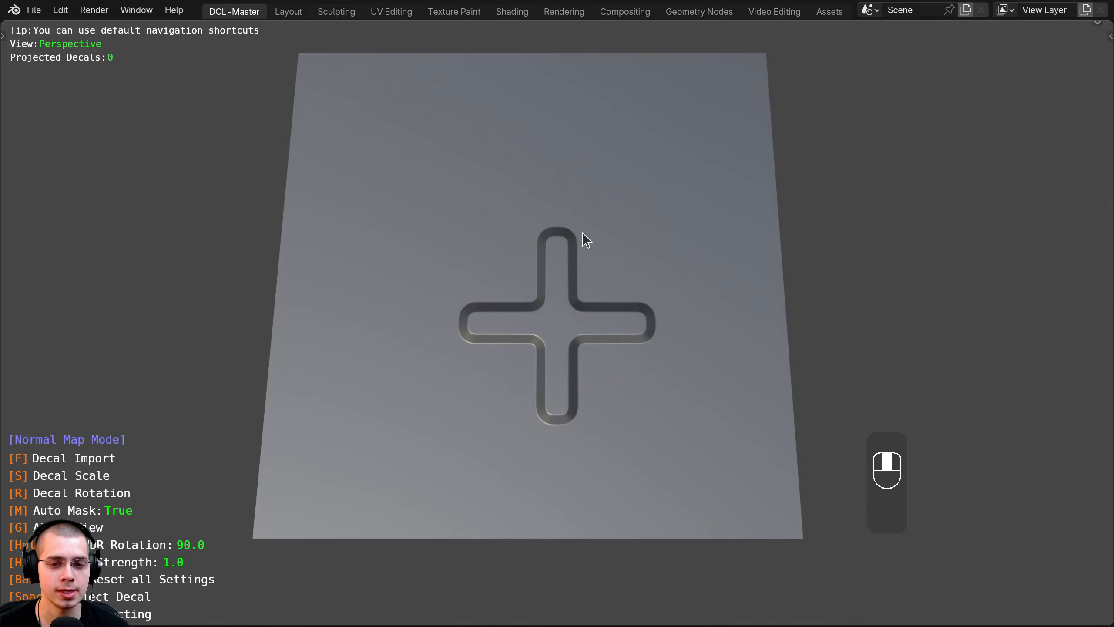
pyautogui.press('f')
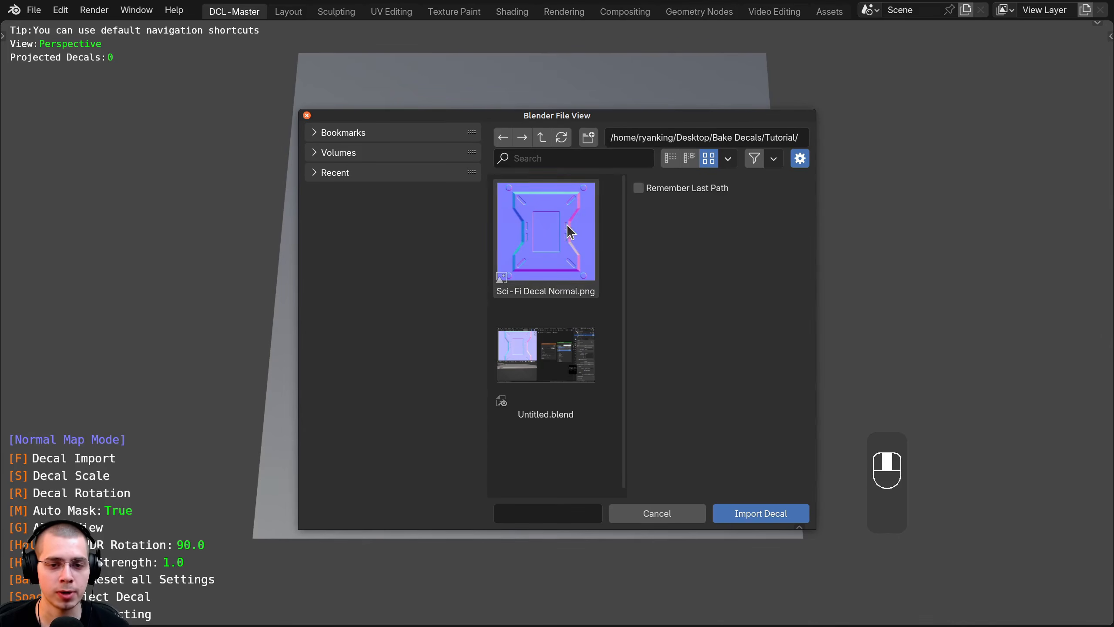
# Step: Import Sci-Fi Decal Normal.png and line up its preview in a front orthographic view
pyautogui.click(738, 516)
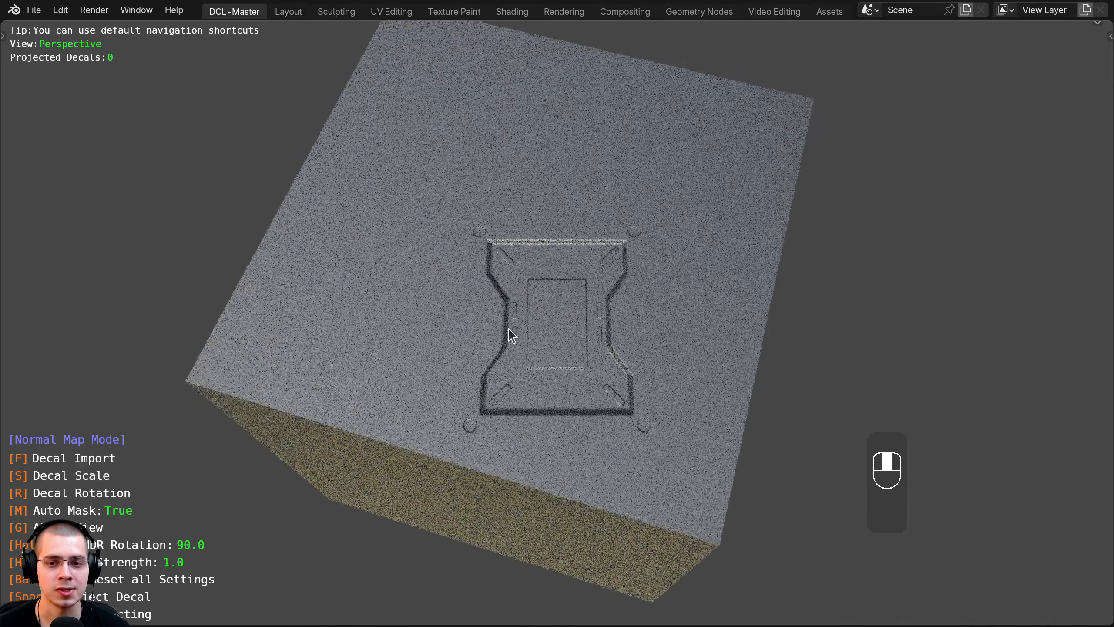
pyautogui.moveTo(510, 330); pyautogui.dragTo(686, 303, button='middle')
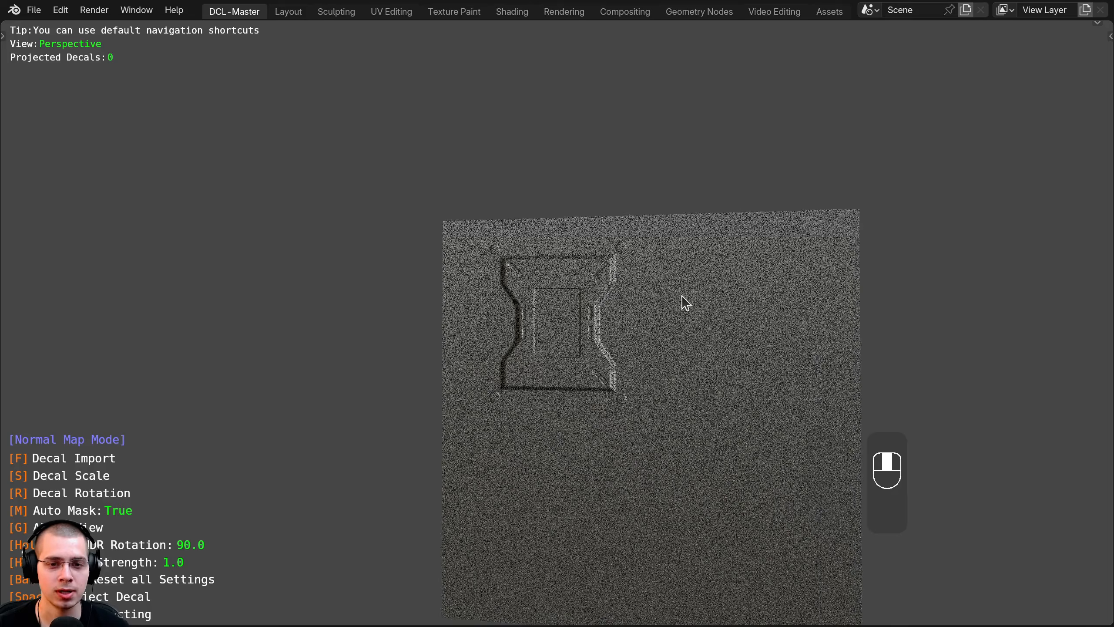
pyautogui.press('KP_1')
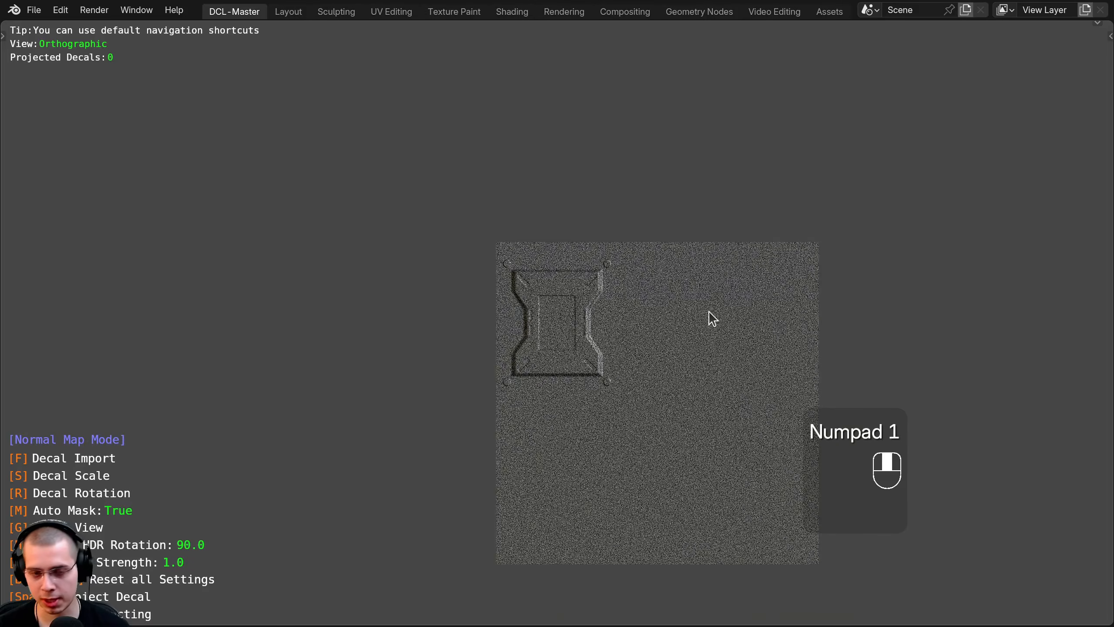
pyautogui.press('s')
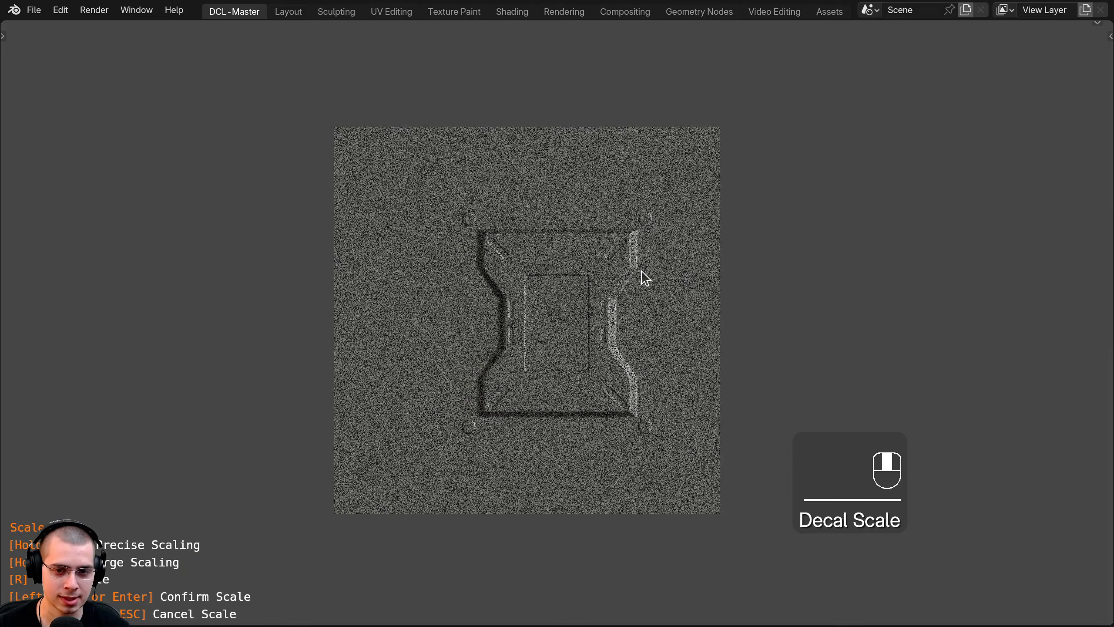
pyautogui.keyDown('shift'); pyautogui.moveTo(667, 333); pyautogui.dragTo(684, 359, button='middle'); pyautogui.keyUp('shift')
pyautogui.press('r')
pyautogui.rightClick(662, 327)
# Step: Project three sci-fi decals at different spots across the cube's top
pyautogui.press('space')
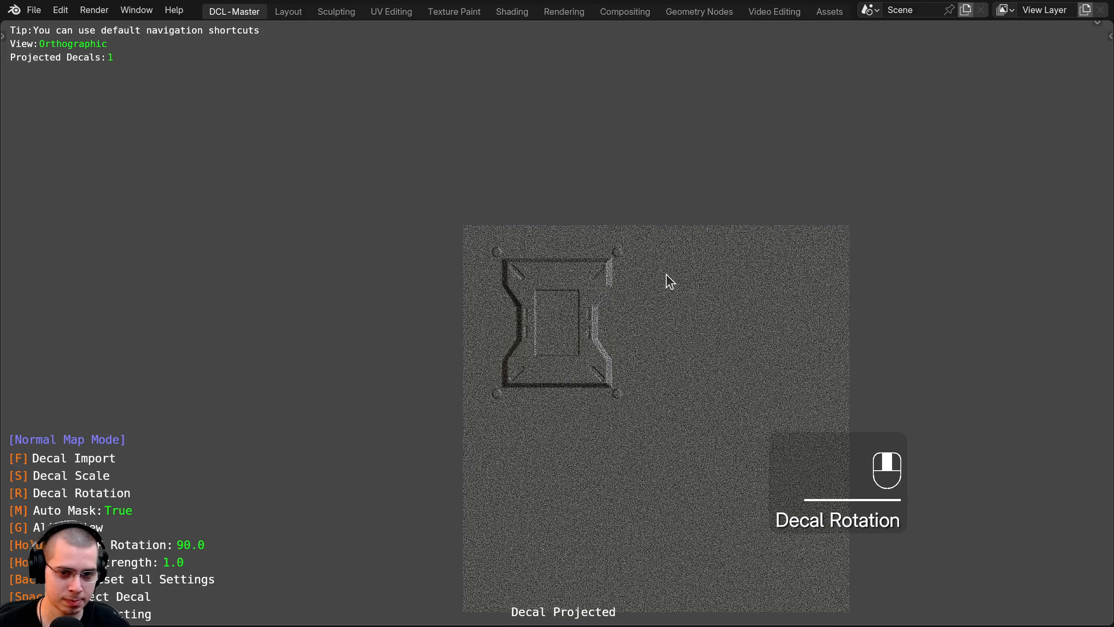
pyautogui.moveTo(587, 353); pyautogui.dragTo(626, 369, button='middle')
pyautogui.press('KP_7')
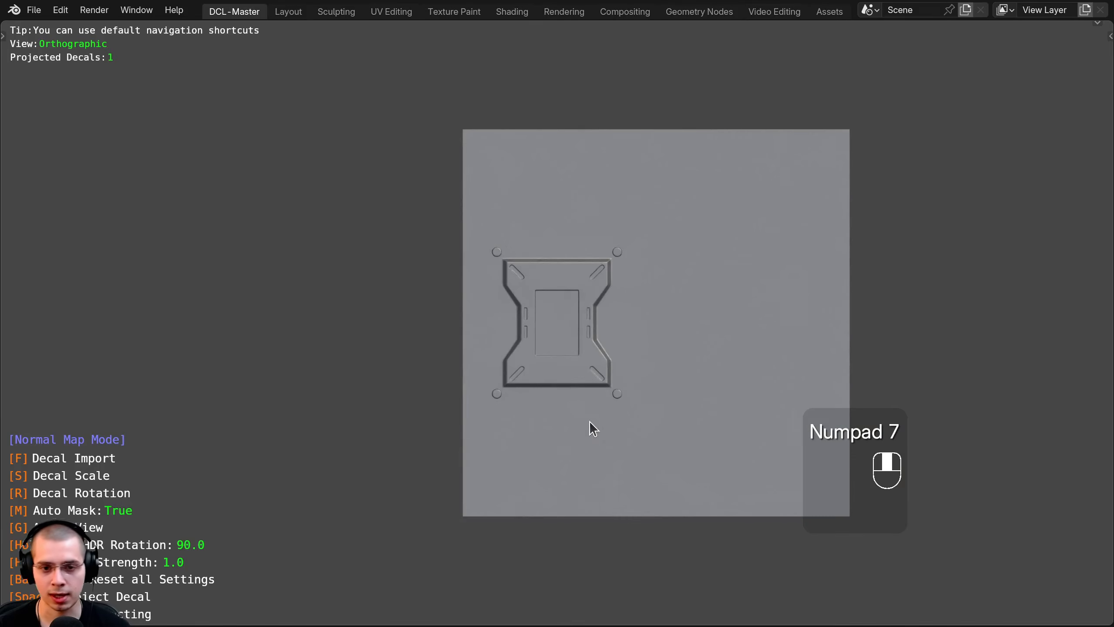
pyautogui.keyDown('shift'); pyautogui.moveTo(592, 428); pyautogui.dragTo(556, 266, button='middle'); pyautogui.keyUp('shift')
pyautogui.press('space')
pyautogui.keyDown('shift'); pyautogui.moveTo(557, 306); pyautogui.dragTo(564, 519, button='middle'); pyautogui.keyUp('shift')
pyautogui.press('space')
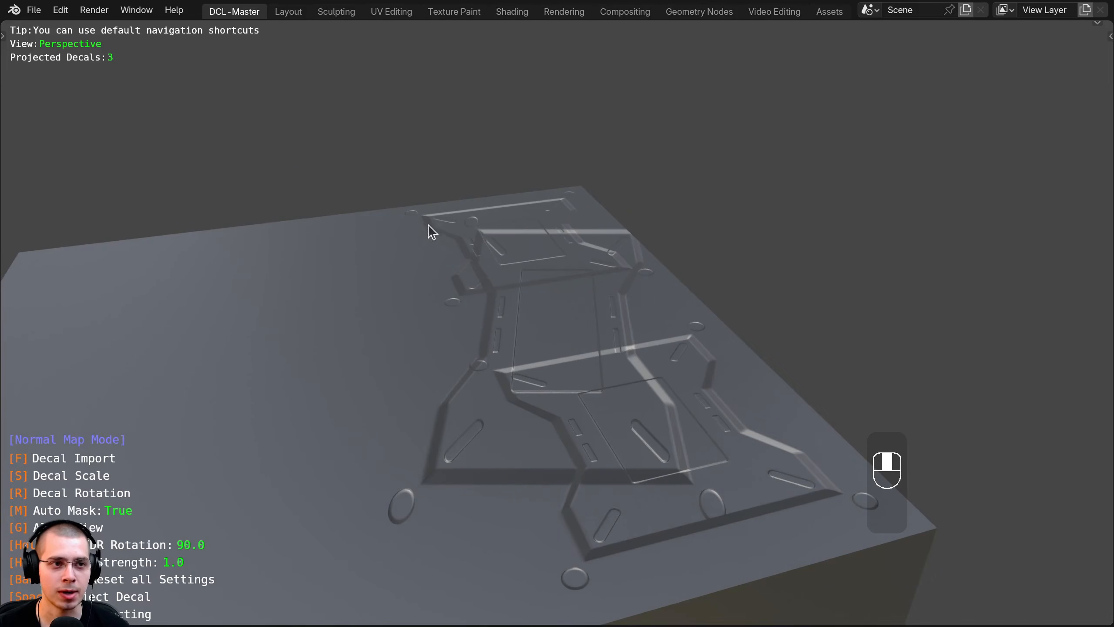
pyautogui.moveTo(428, 224); pyautogui.dragTo(487, 237, button='middle')
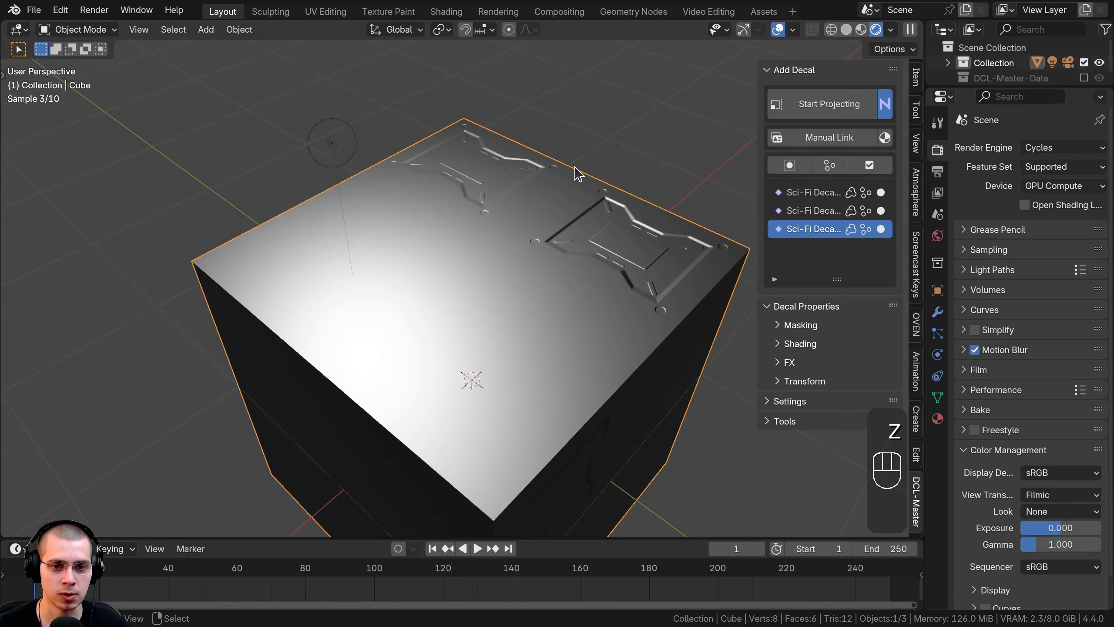
# Step: Open the decal material in a Shader Editor, showing DCL-Master linked to Material Output
pyautogui.moveTo(580, 167); pyautogui.dragTo(517, 246, button='middle')
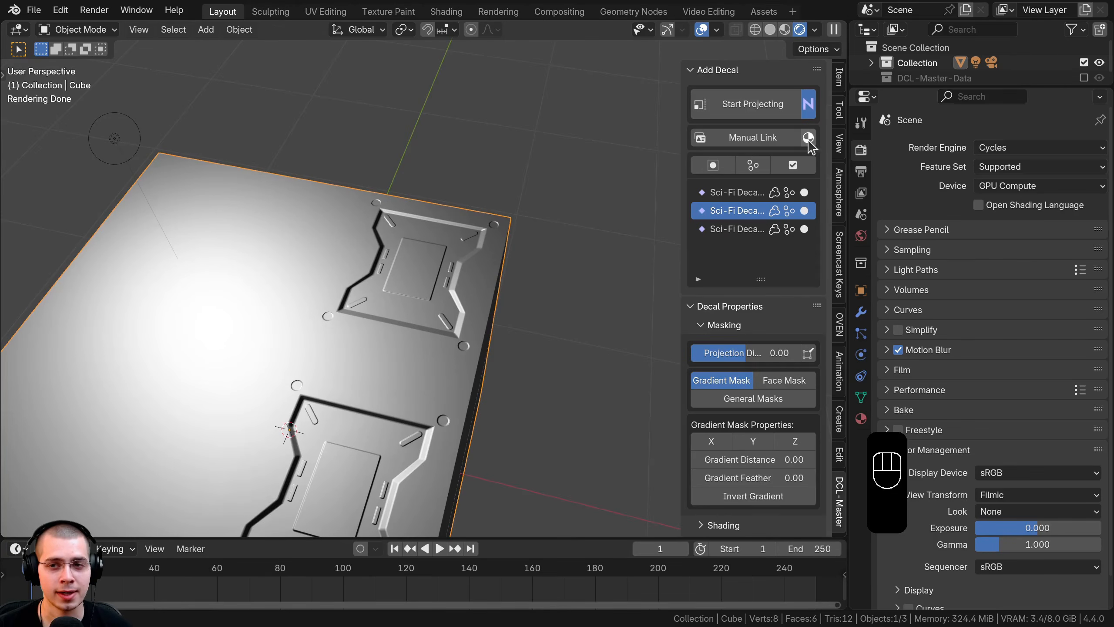
pyautogui.click(808, 138)
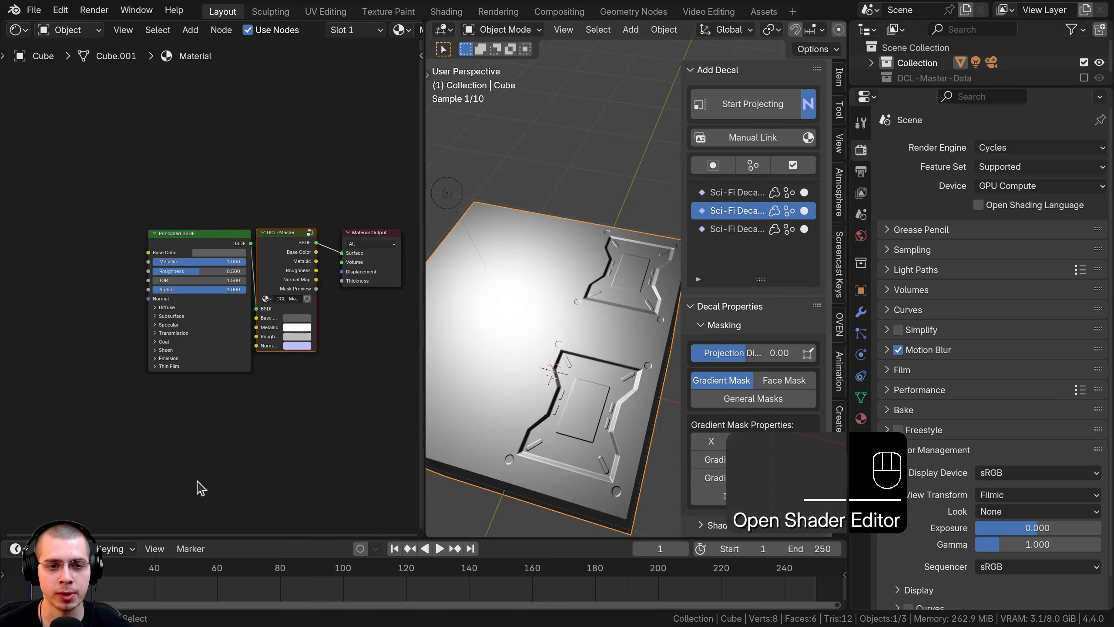
pyautogui.moveTo(259, 303); pyautogui.dragTo(251, 298)
pyautogui.click(247, 291)
pyautogui.moveTo(217, 271); pyautogui.dragTo(182, 220, button='middle')
# Step: Orbit and zoom the viewport around the decals on the cube's top
pyautogui.moveTo(488, 278); pyautogui.dragTo(517, 276, button='middle')
pyautogui.scroll(4, 563, 247)
pyautogui.keyDown('shift'); pyautogui.moveTo(517, 276); pyautogui.dragTo(590, 248, button='middle'); pyautogui.keyUp('shift')
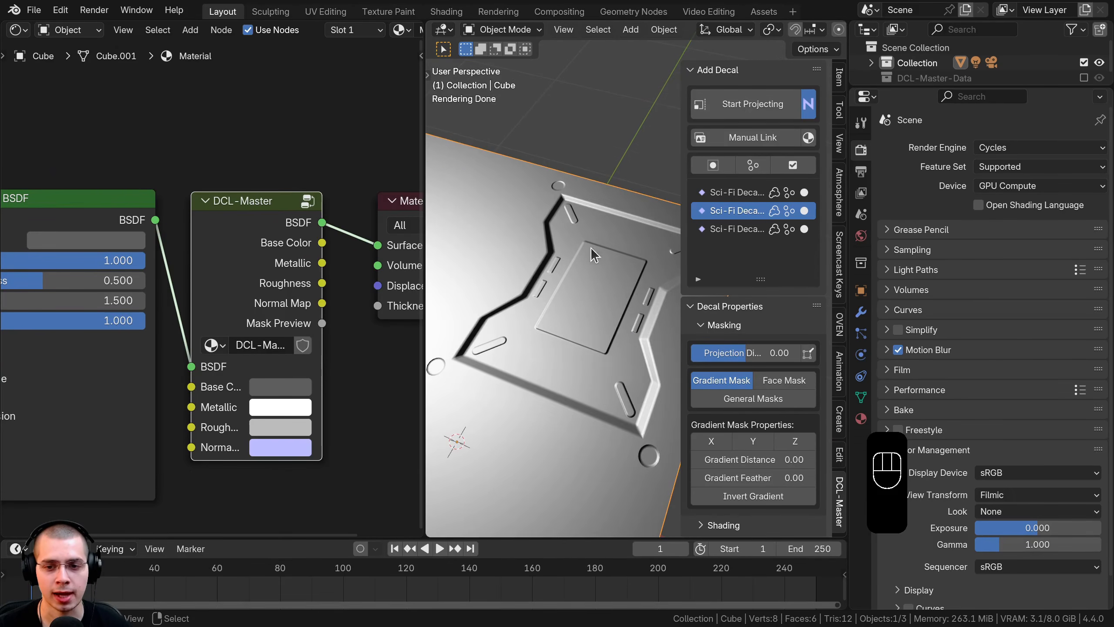
pyautogui.keyDown('shift'); pyautogui.moveTo(562, 321); pyautogui.dragTo(544, 331, button='middle'); pyautogui.keyUp('shift')
pyautogui.scroll(-4, 756, 318)
pyautogui.scroll(-5, 768, 320)
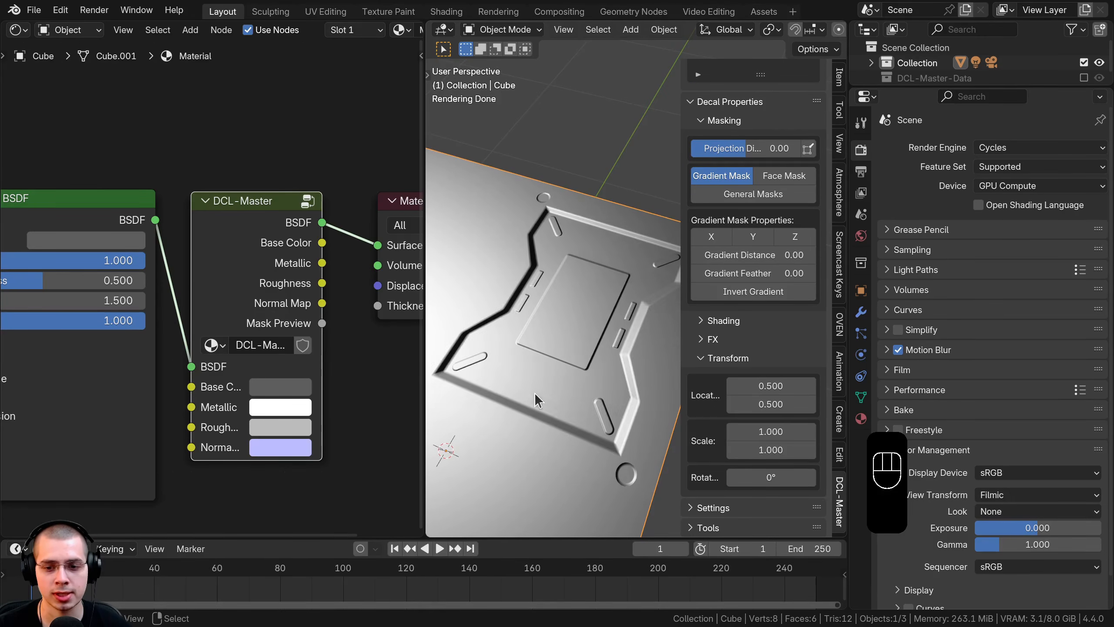
pyautogui.moveTo(535, 400); pyautogui.dragTo(565, 394, button='middle')
pyautogui.scroll(9, 796, 222)
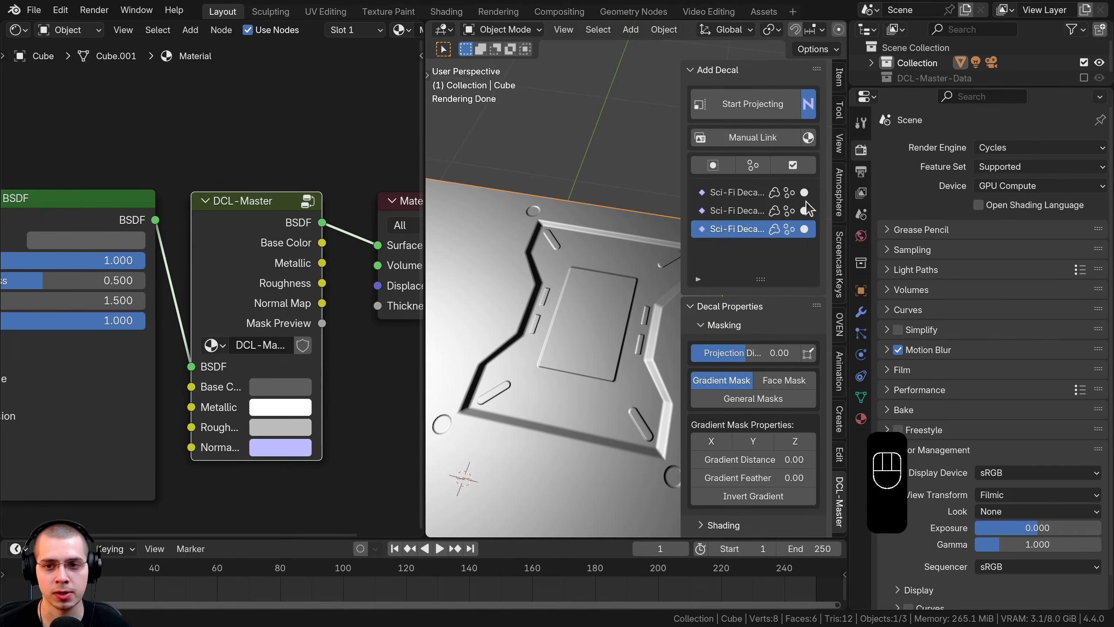
pyautogui.scroll(-9, 748, 397)
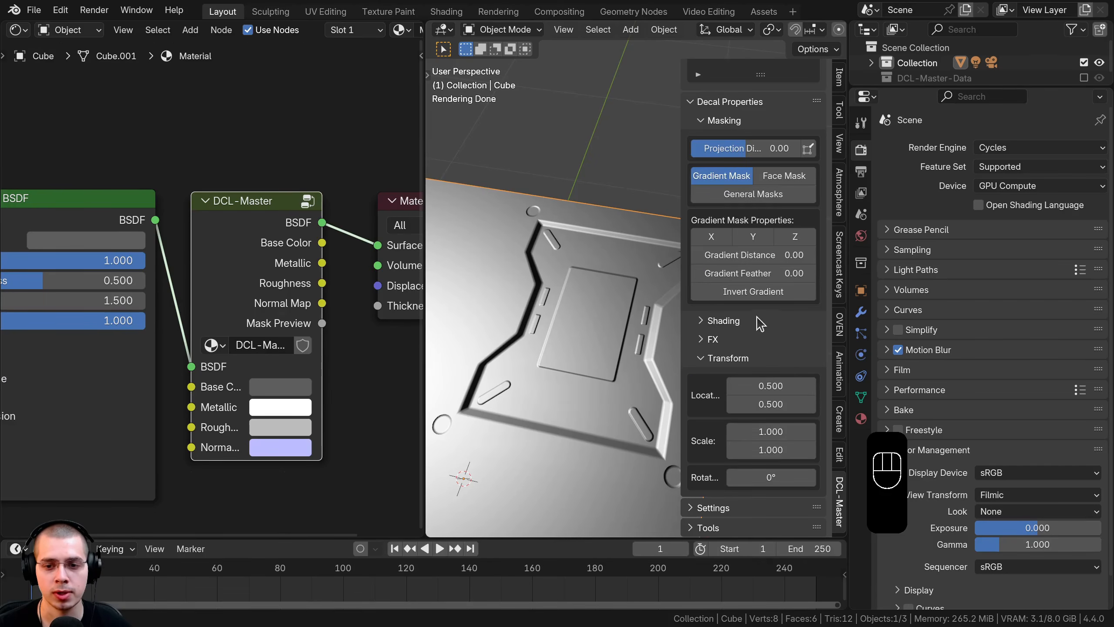
# Step: Enable a custom base colour on one decal and set it to deep blue
pyautogui.click(710, 339)
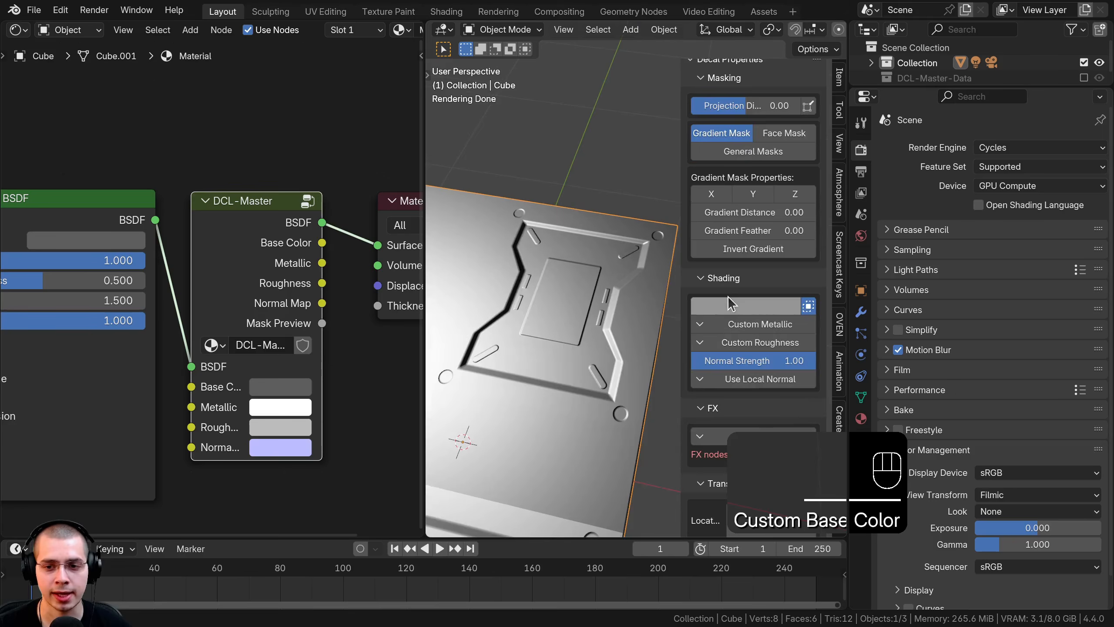
pyautogui.click(735, 307)
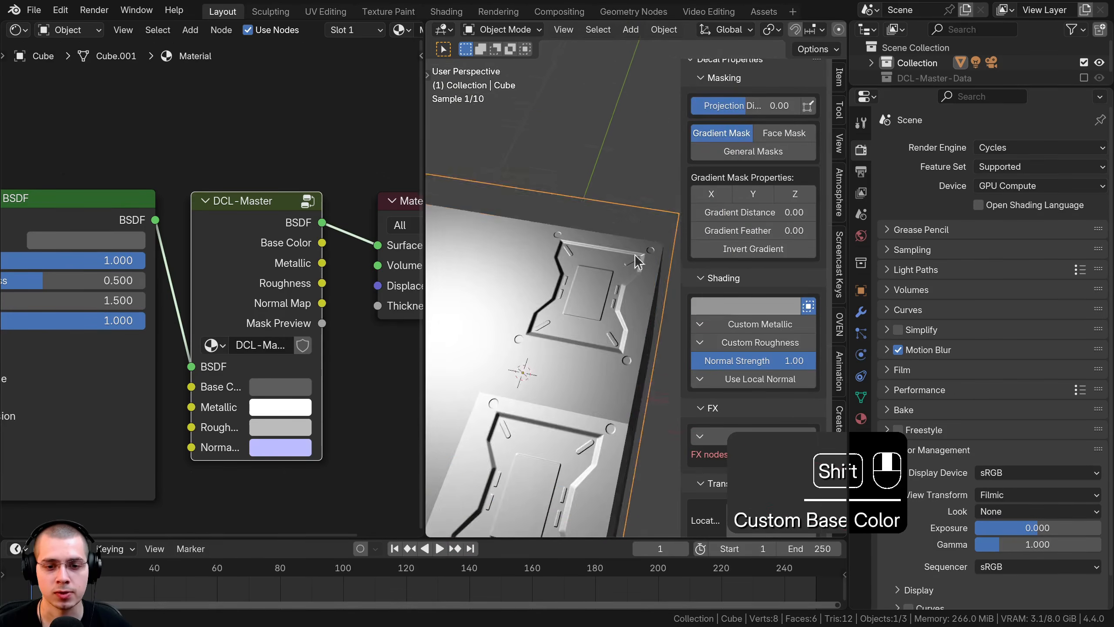
pyautogui.click(753, 306)
pyautogui.click(771, 100)
pyautogui.moveTo(771, 100); pyautogui.dragTo(794, 80)
pyautogui.keyDown('shift'); pyautogui.moveTo(544, 302); pyautogui.dragTo(518, 293, button='middle'); pyautogui.keyUp('shift')
# Step: Enable Custom Metallic and set the blue decal's Metallic to 1.000
pyautogui.click(760, 324)
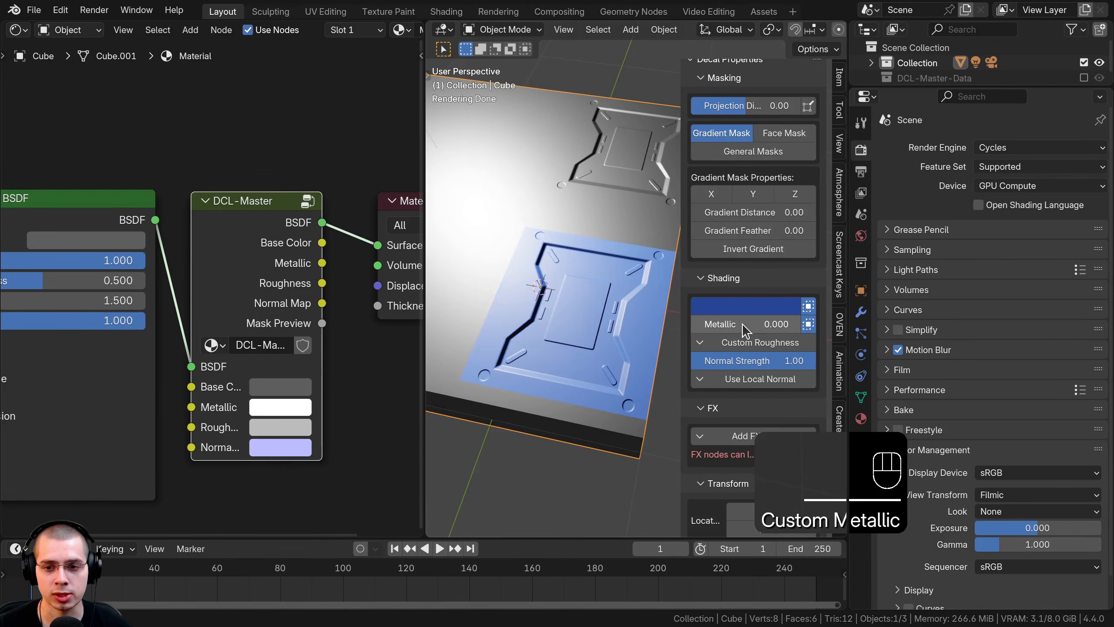
pyautogui.moveTo(692, 324); pyautogui.dragTo(757, 343)
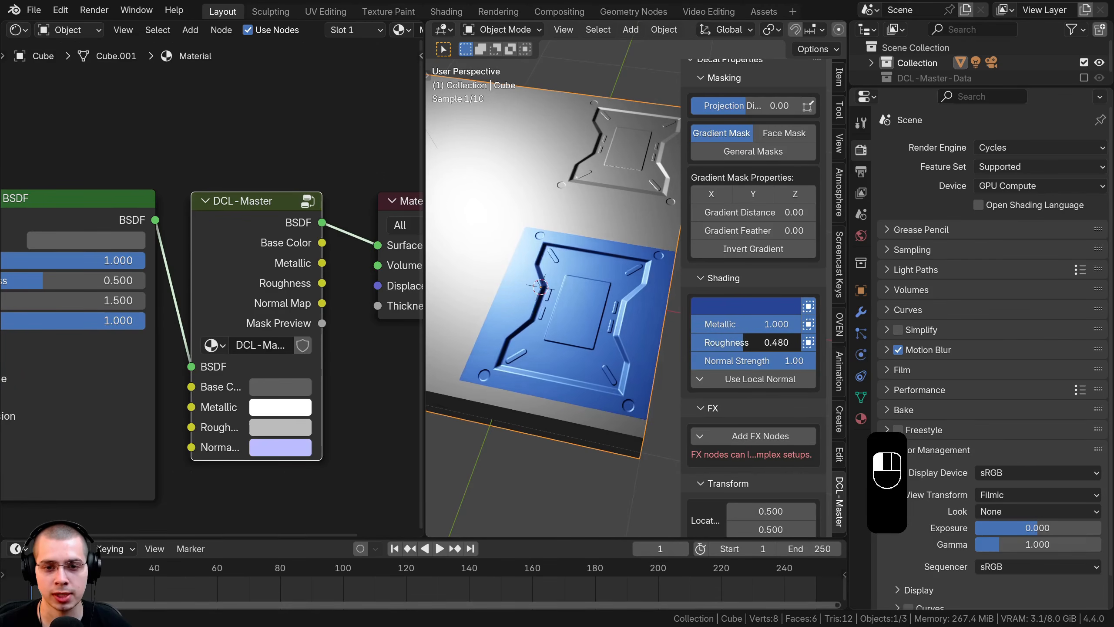
pyautogui.scroll(-6, 598, 325)
pyautogui.moveTo(598, 324); pyautogui.dragTo(643, 285, button='middle')
pyautogui.scroll(5, 607, 274)
pyautogui.scroll(-4, 723, 329)
pyautogui.scroll(7, 733, 382)
pyautogui.scroll(3, 791, 254)
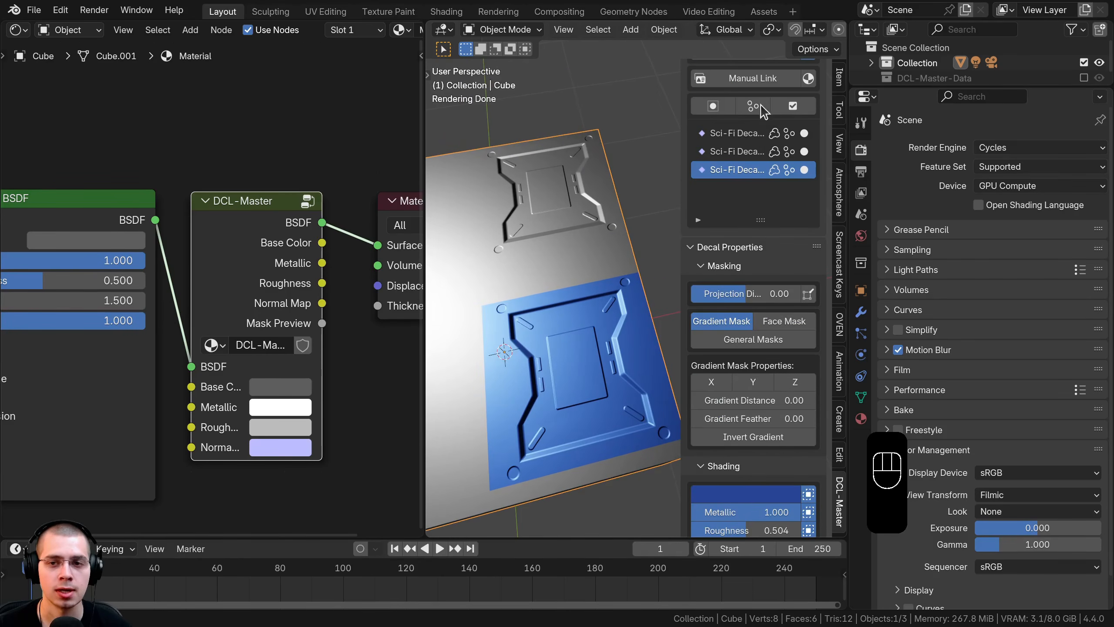
pyautogui.moveTo(544, 371); pyautogui.dragTo(541, 315, button='middle')
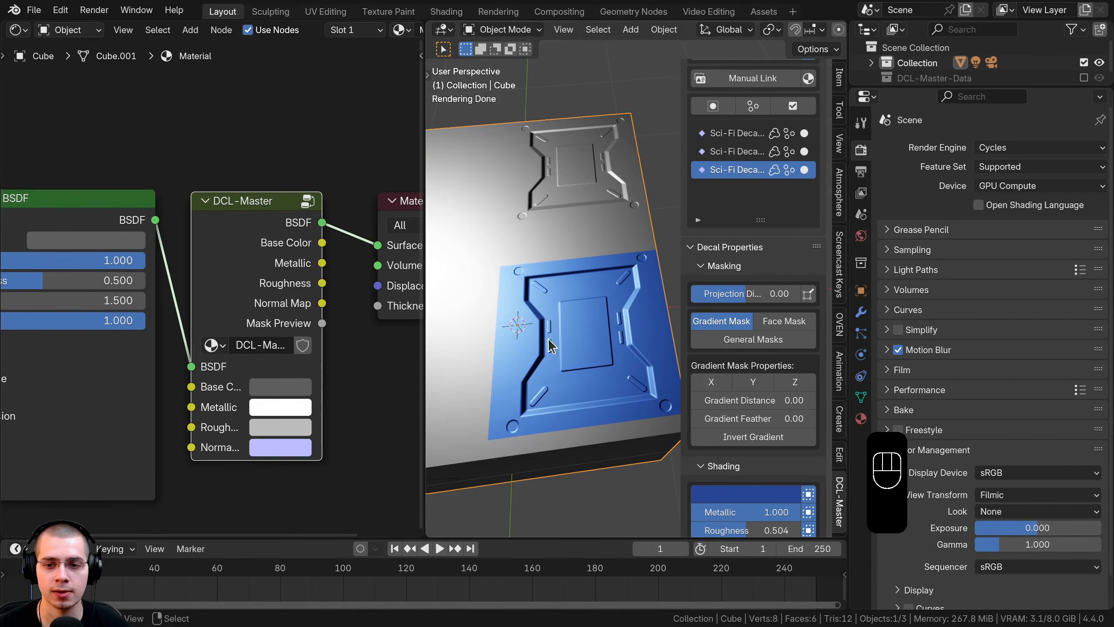